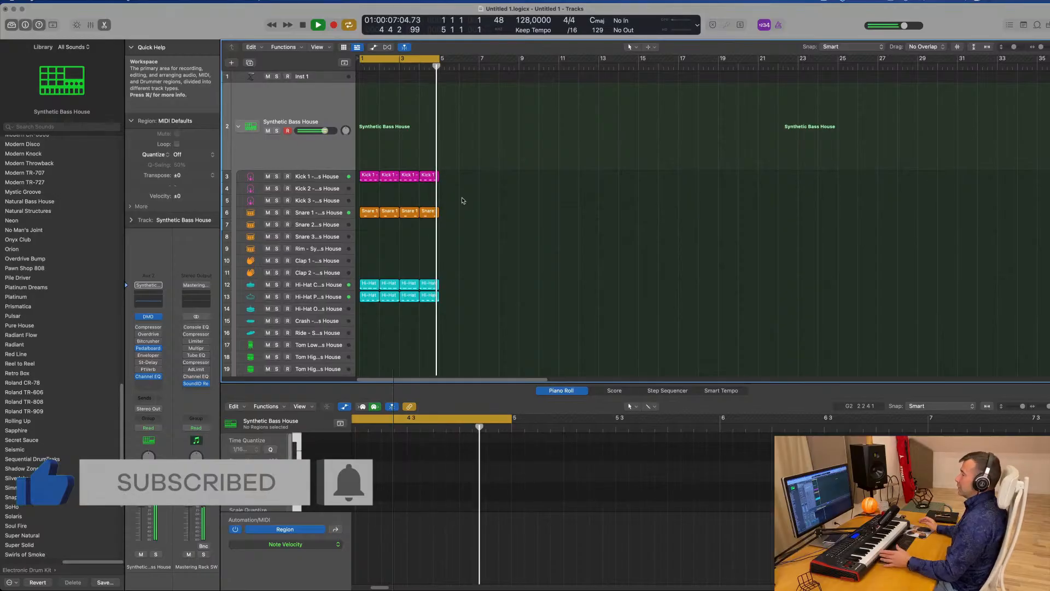
Select the Inst 1 track and enlarge its height so the keyboard icon is shown in full.
click(325, 77)
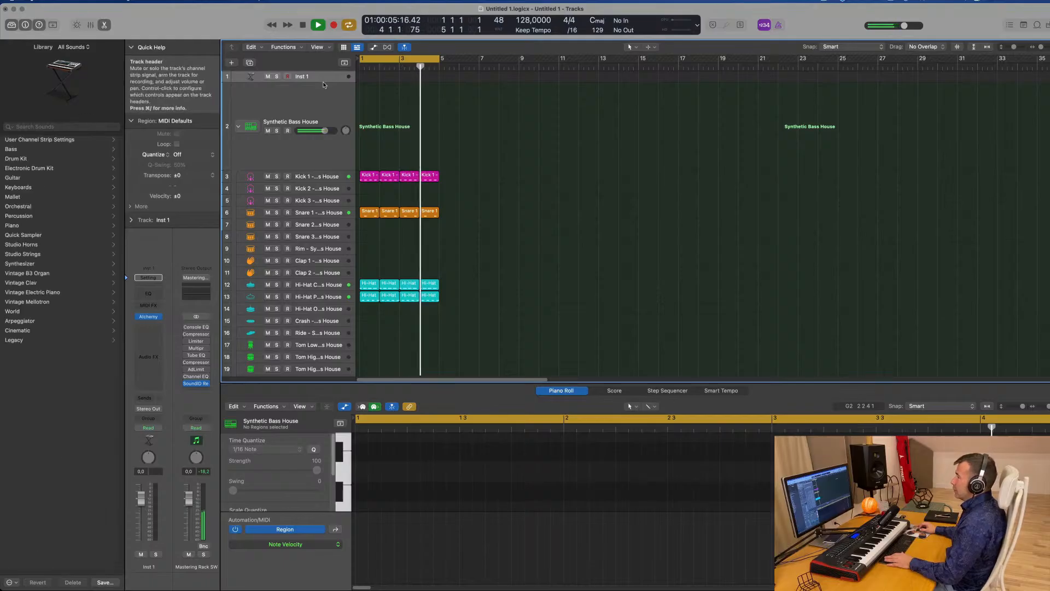
drag(323, 85, 326, 147)
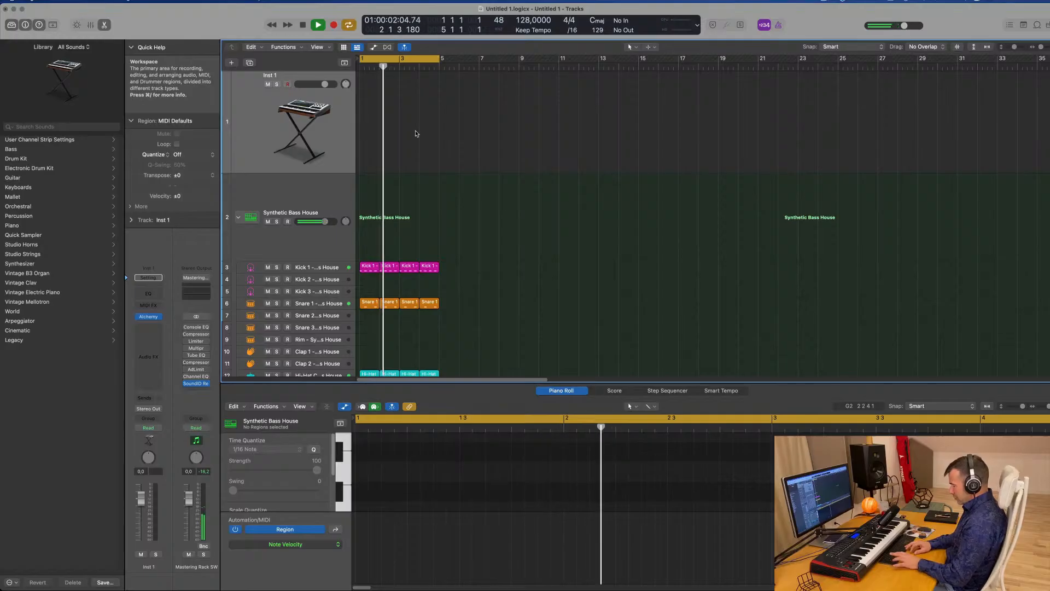
Repeat all drum regions three times up to bar 17 and extend the cycle range to 16 bars.
key(super+a)
key(super+r)
key(super+r)
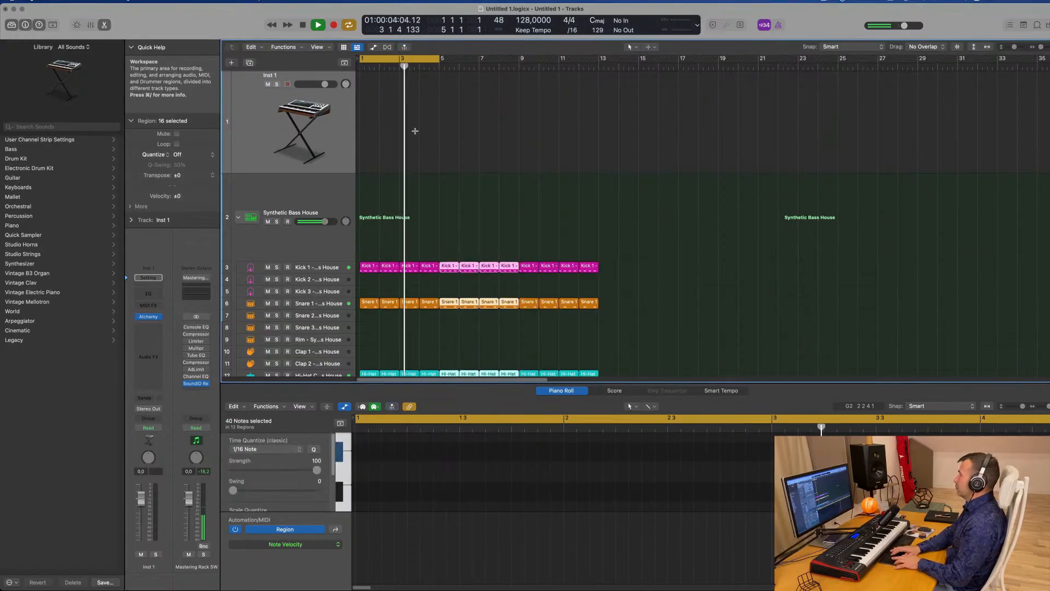
key(super+r)
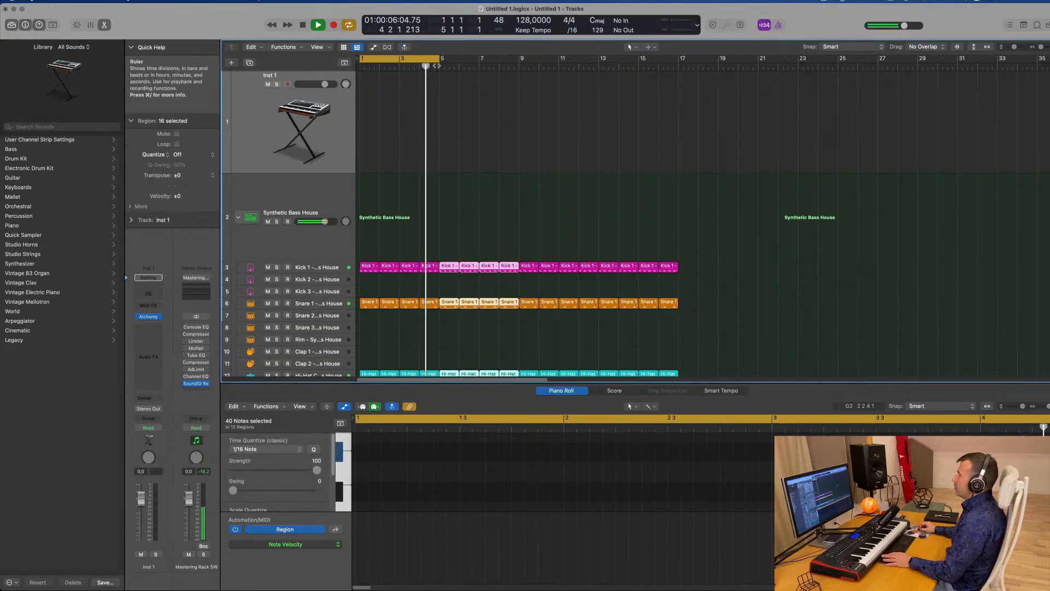
drag(438, 60, 677, 71)
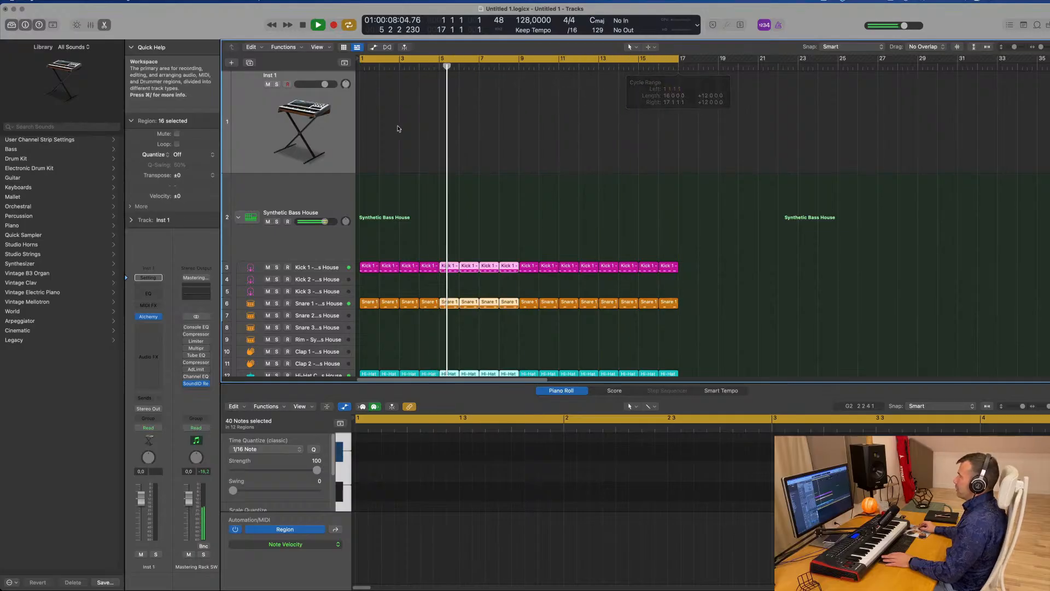
Open the Alchemy instrument of the Inst 1 track and filter its presets to the Bass category.
click(322, 129)
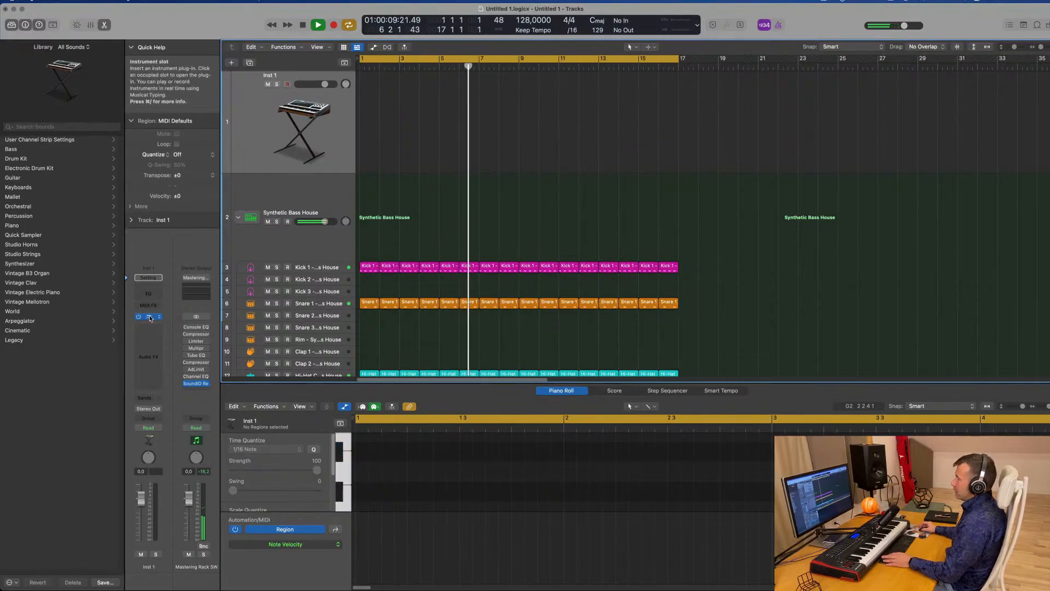
click(149, 317)
drag(581, 116, 635, 98)
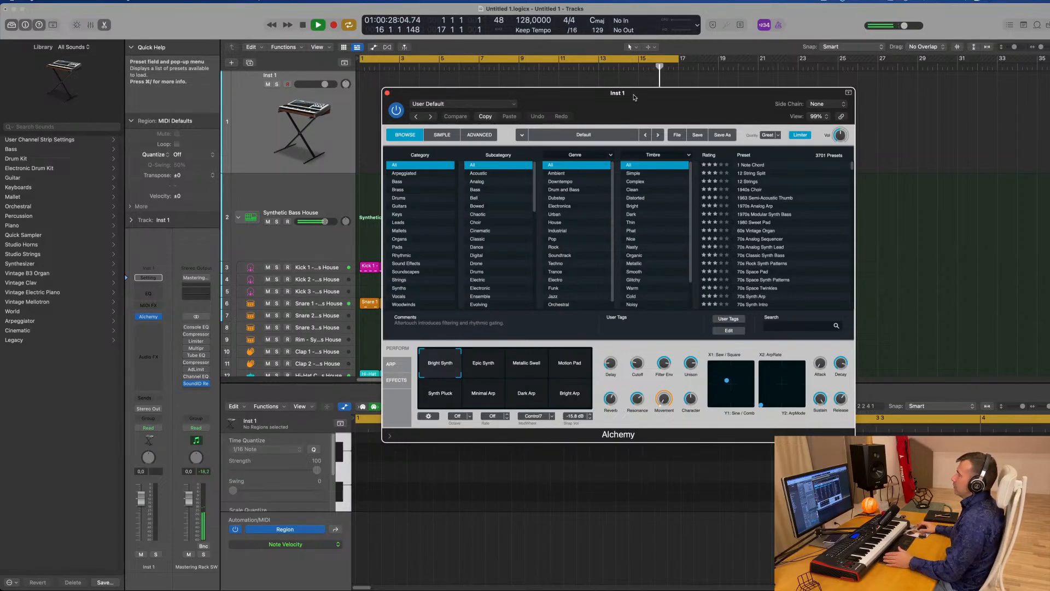
drag(634, 97, 549, 92)
click(316, 179)
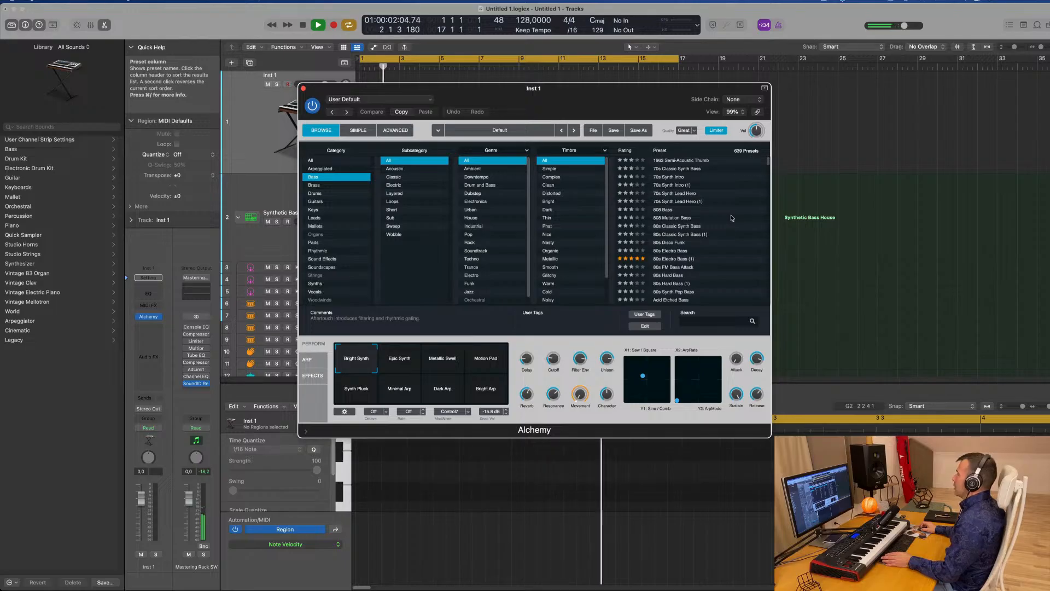
Load the After The Snow (1) bass preset and lower the track's volume fader to about -9 dB.
scroll(733, 216, down, 3)
scroll(735, 214, down, 3)
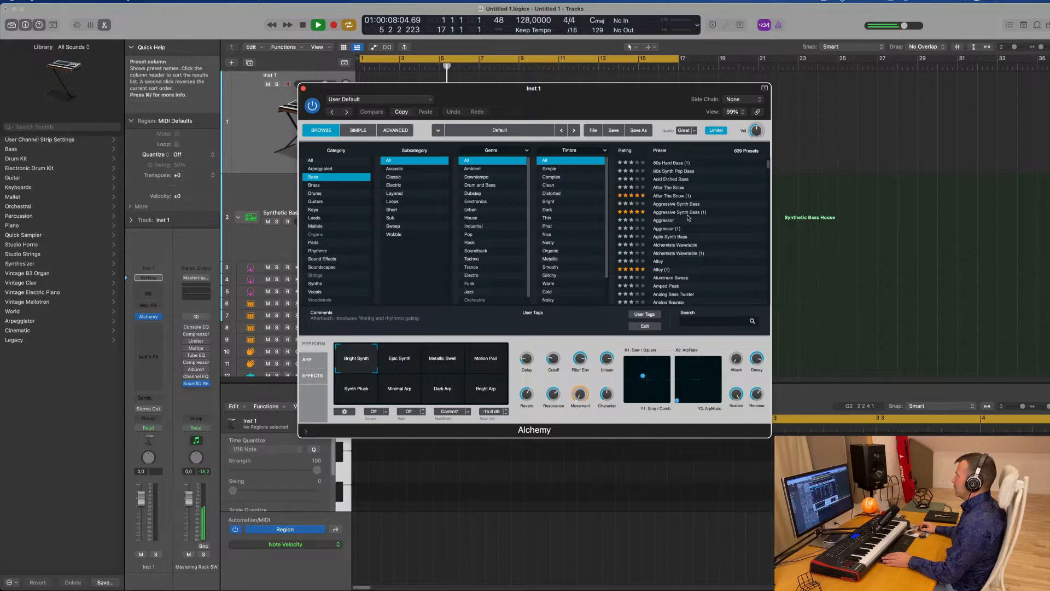
click(673, 197)
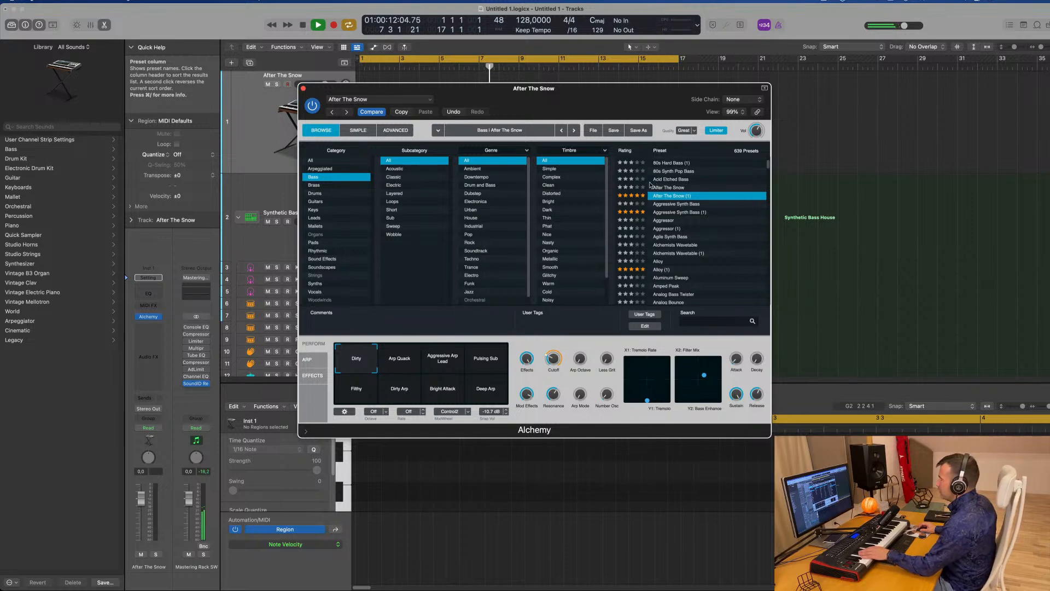
drag(552, 97, 623, 124)
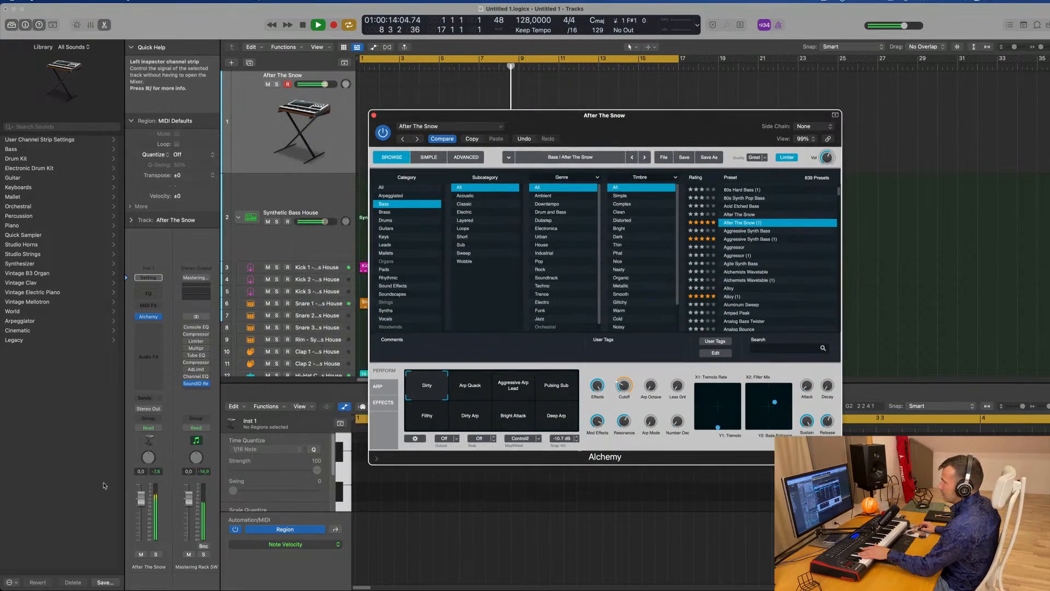
drag(141, 501, 142, 515)
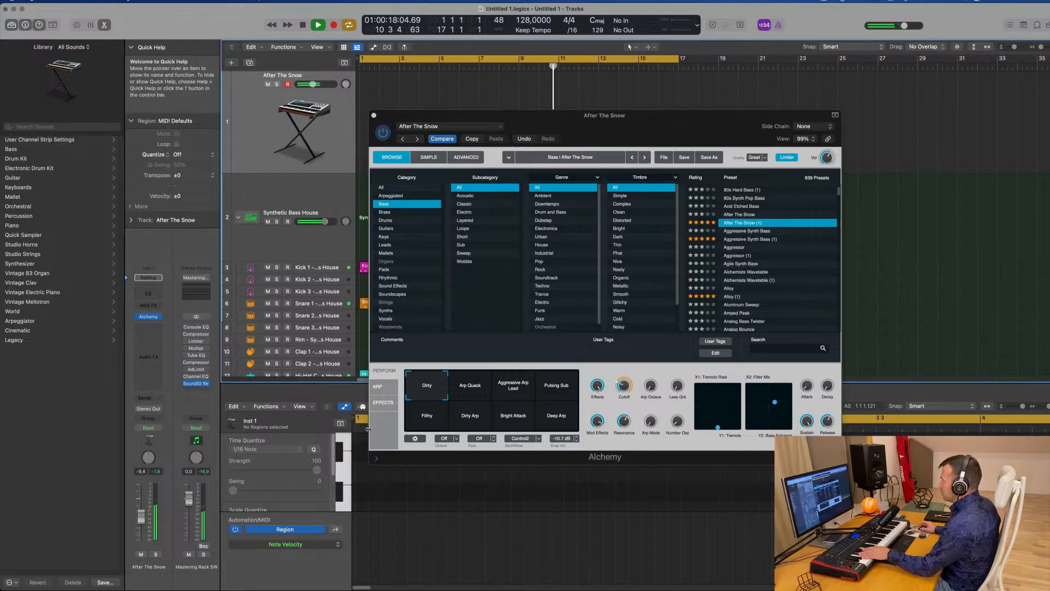
Audition the After The Snow snapshots, including Dirty Arp, Deep Arp and Pulsing Sub, finishing on Pulsing Sub.
click(465, 393)
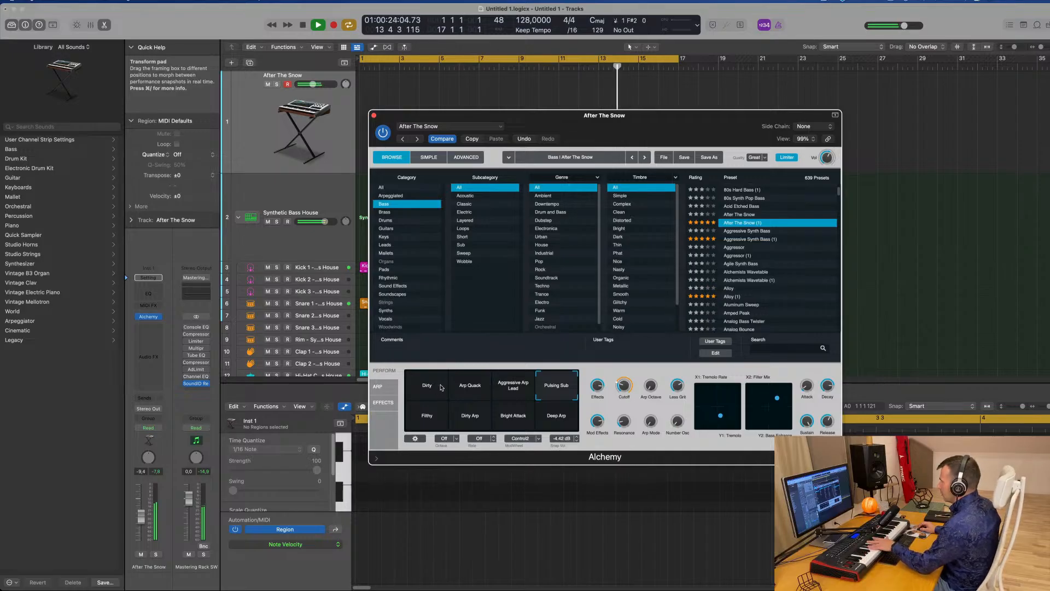
click(470, 419)
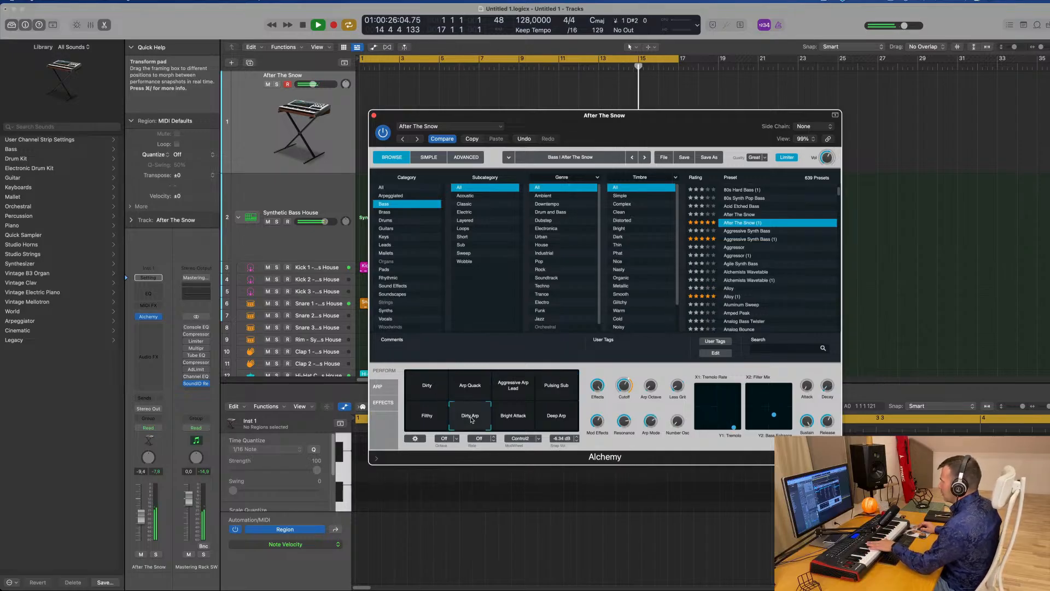
click(570, 389)
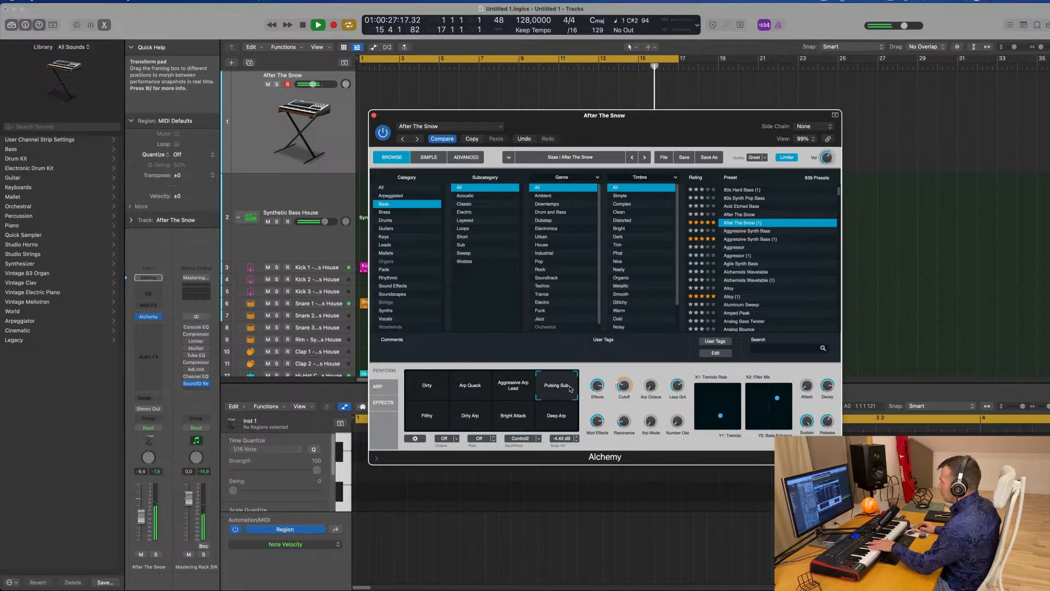
click(559, 419)
click(559, 394)
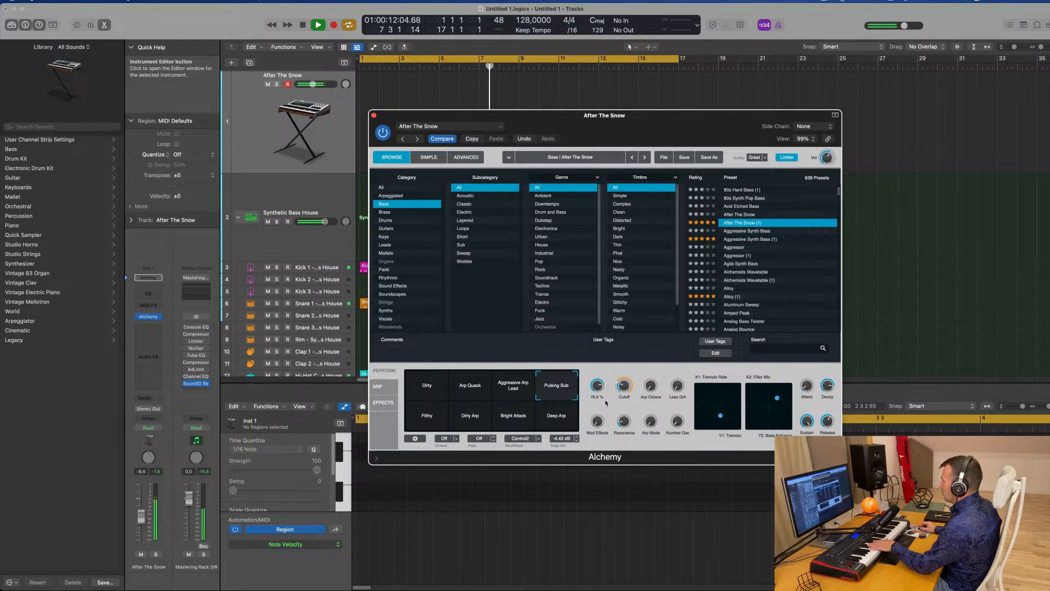
Try Aggressive Synth Bass (1), load the Alloy (1) preset, and raise the track's volume to -6.2 dB.
click(732, 239)
click(732, 297)
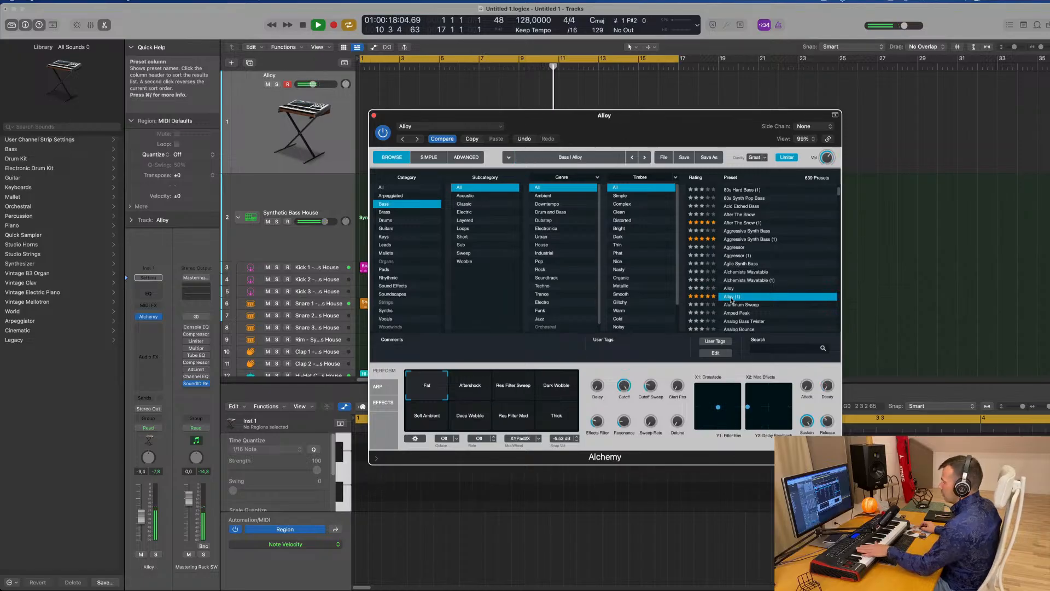
scroll(746, 290, down, 3)
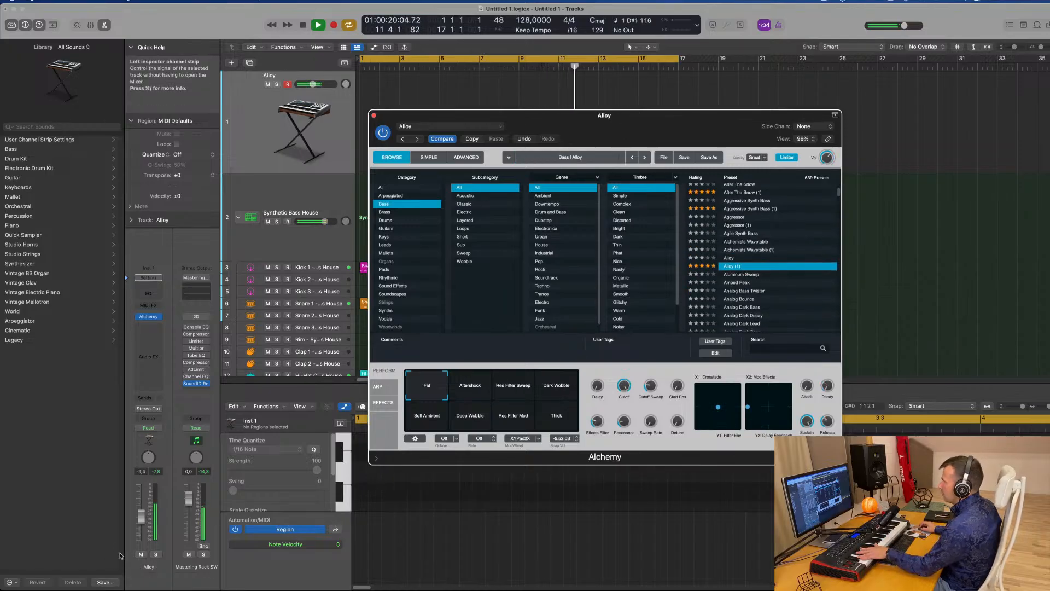
click(166, 509)
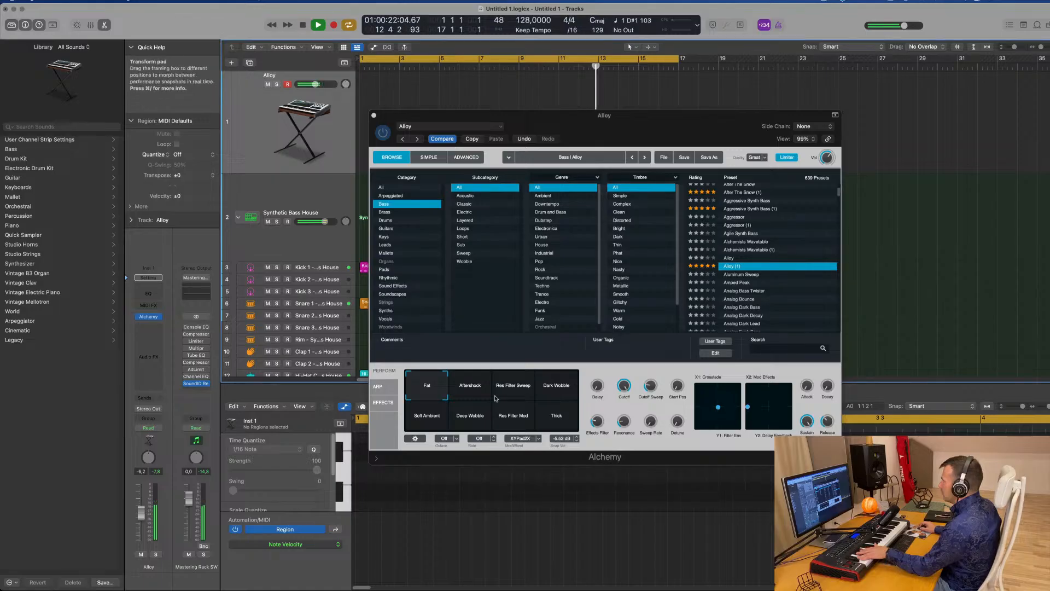
Audition the Alloy snapshots, such as Aftershock, Deep Wobble, Res Filter Mod and Thick, finishing on Soft Ambient.
click(514, 388)
click(478, 391)
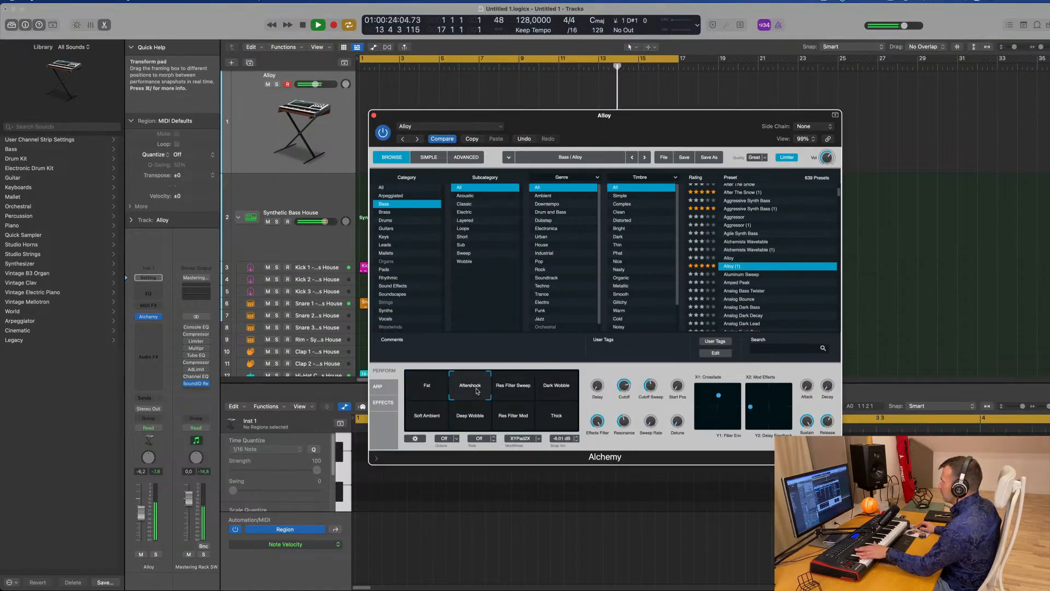
click(433, 418)
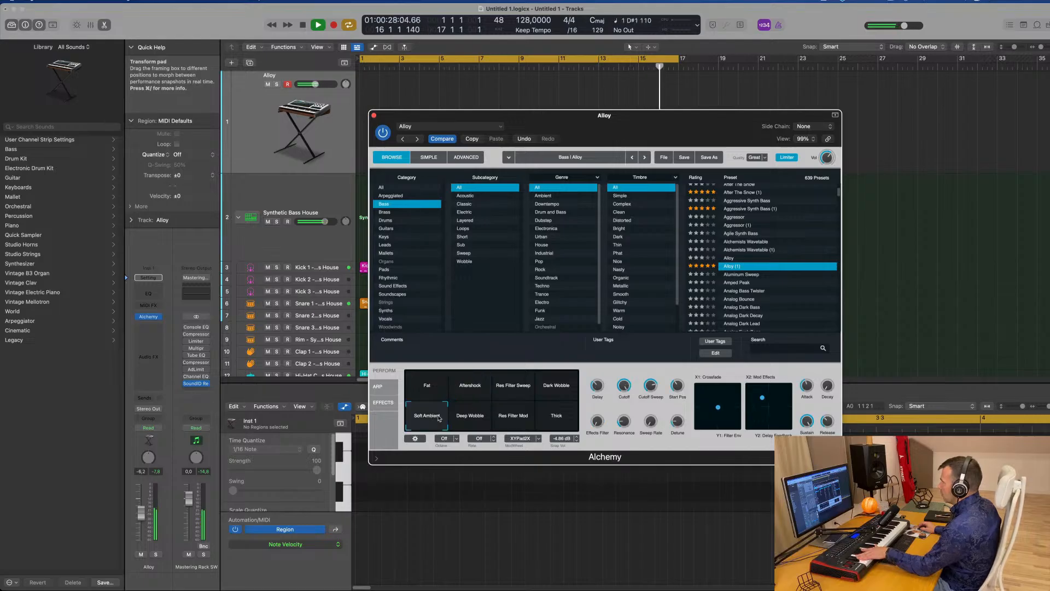
click(469, 418)
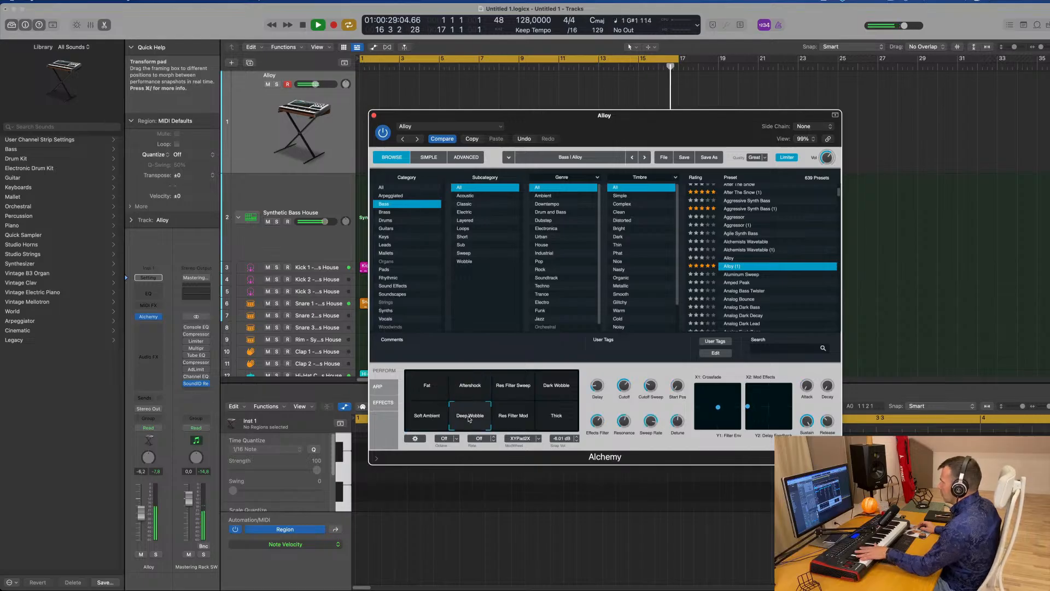
click(512, 419)
click(553, 419)
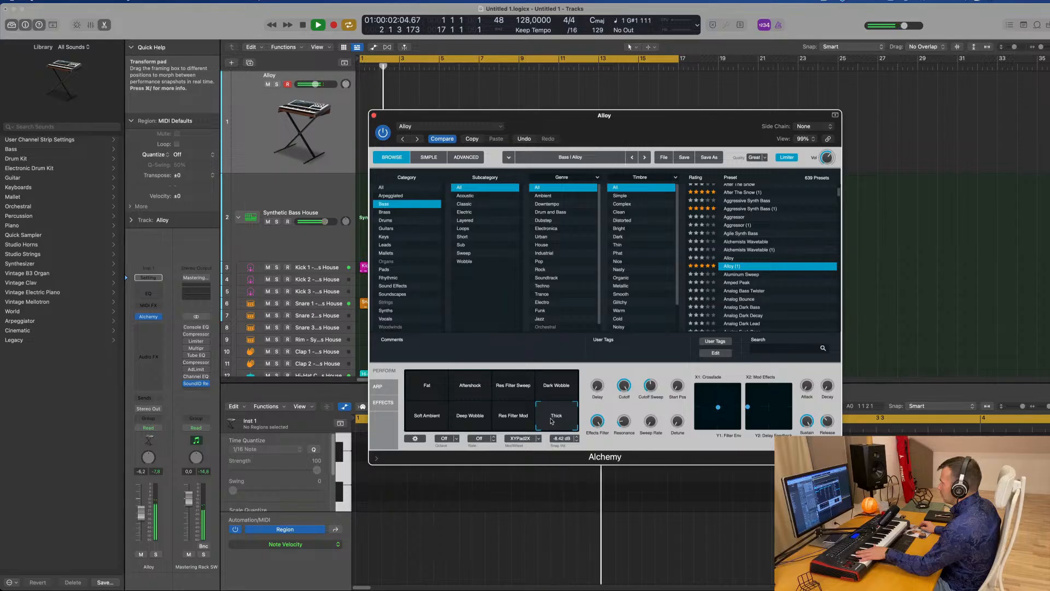
click(434, 418)
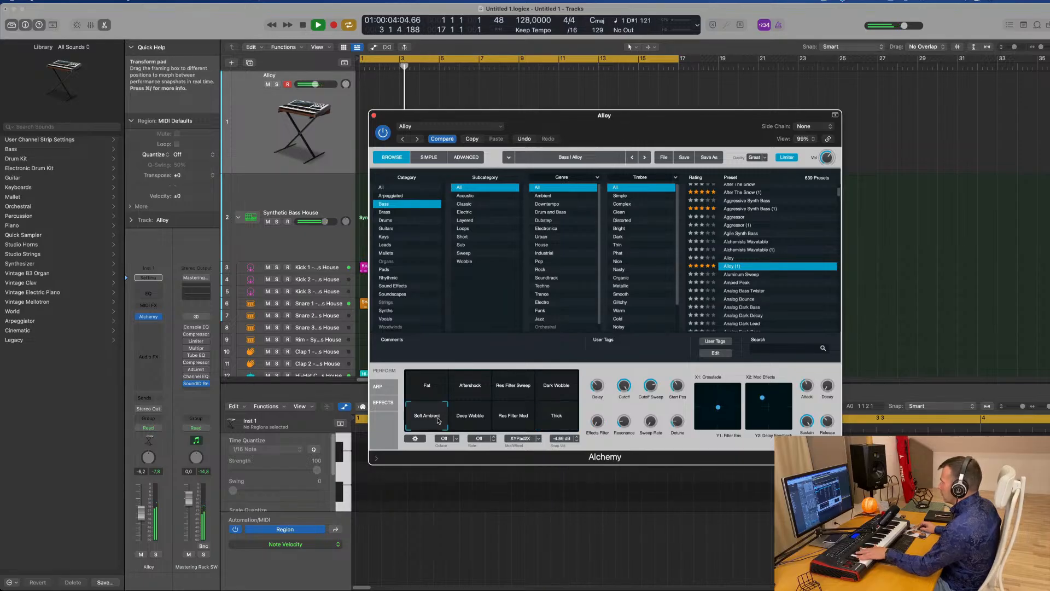
mouse_move(600, 388)
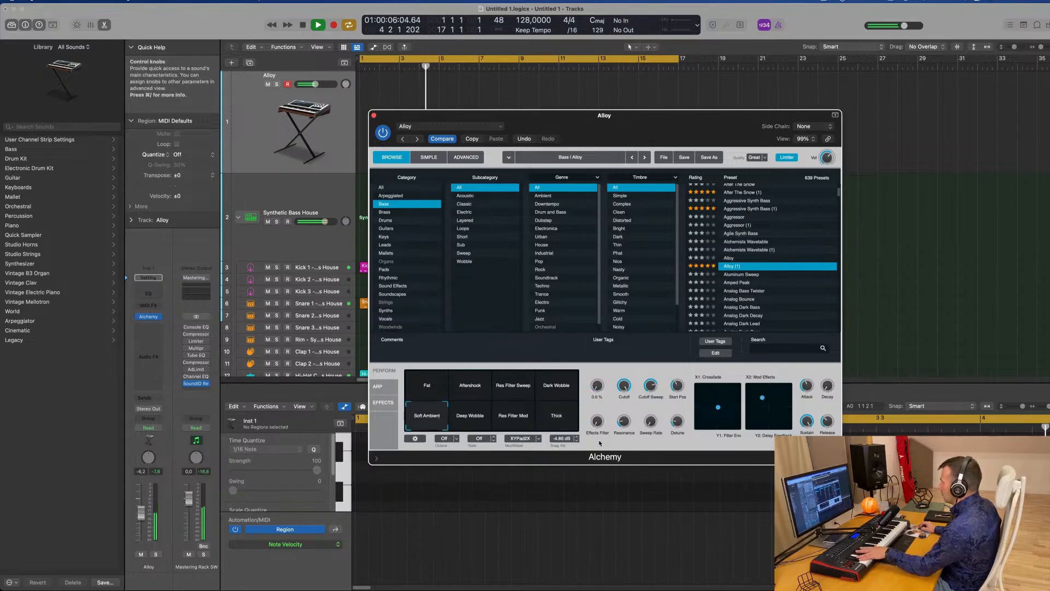
mouse_move(673, 388)
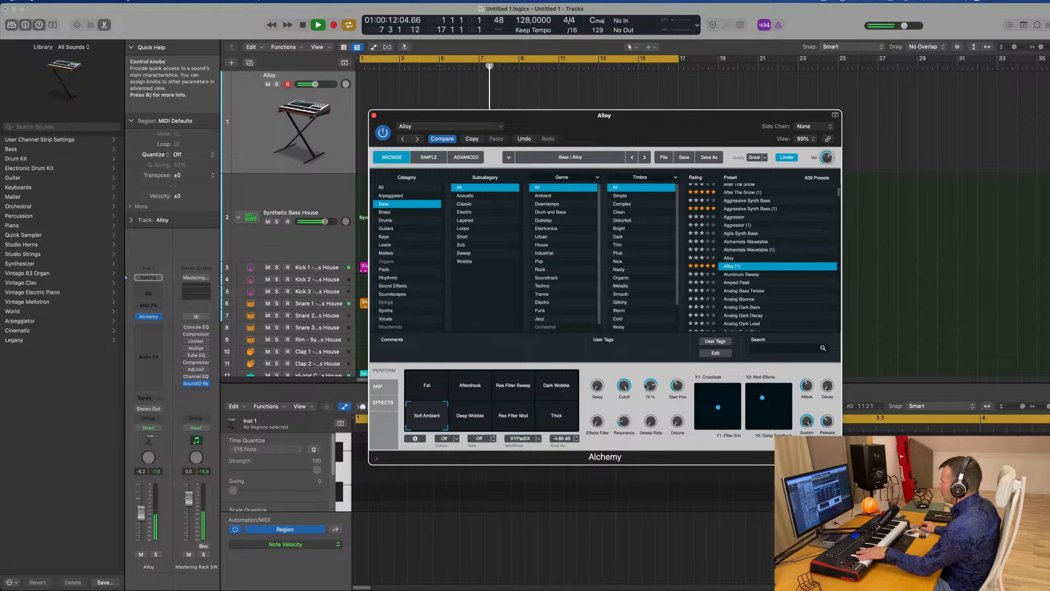
Show Alloy's effects and switch off Bandpass Filter, Multimode Filter, Band Reject and Delay.
click(379, 405)
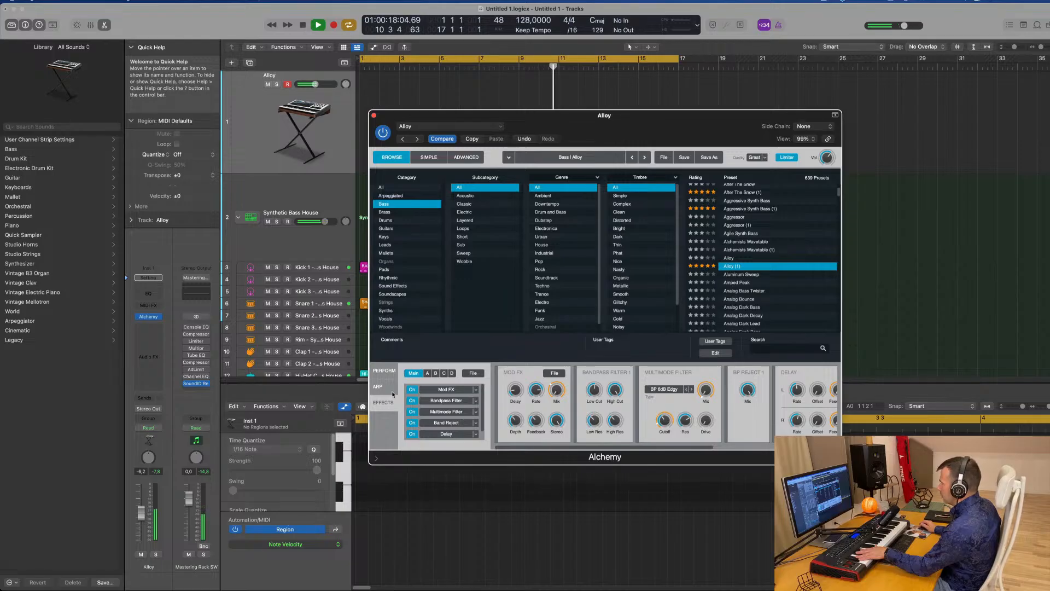
click(413, 424)
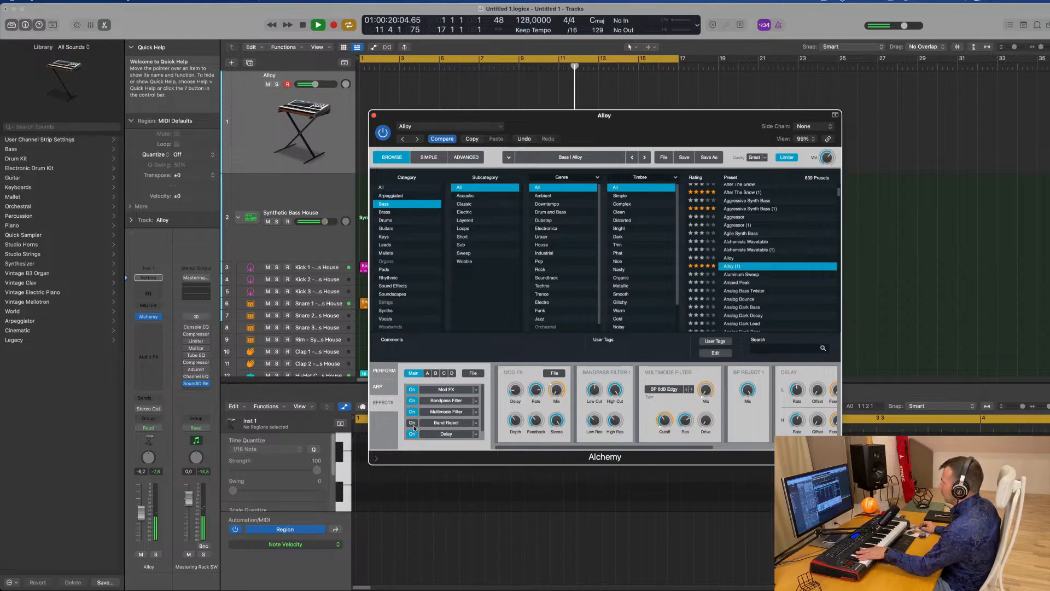
click(412, 423)
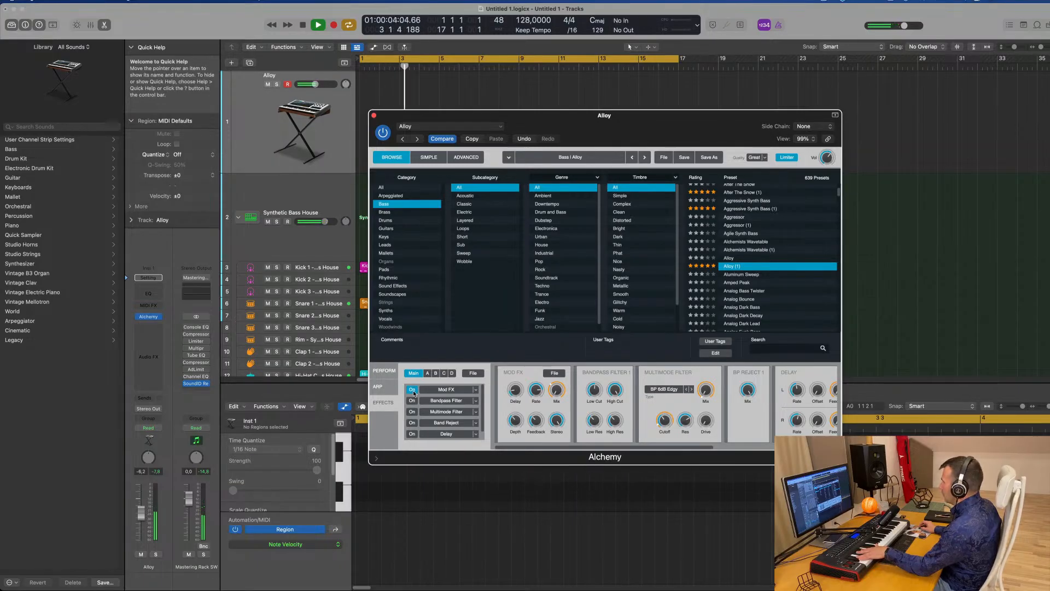
Audition the bass presets Analog Bass Twister, Analog Bounce and Analog Dark Bass, and settle on Analog Dark Decay.
scroll(767, 250, down, 2)
click(757, 255)
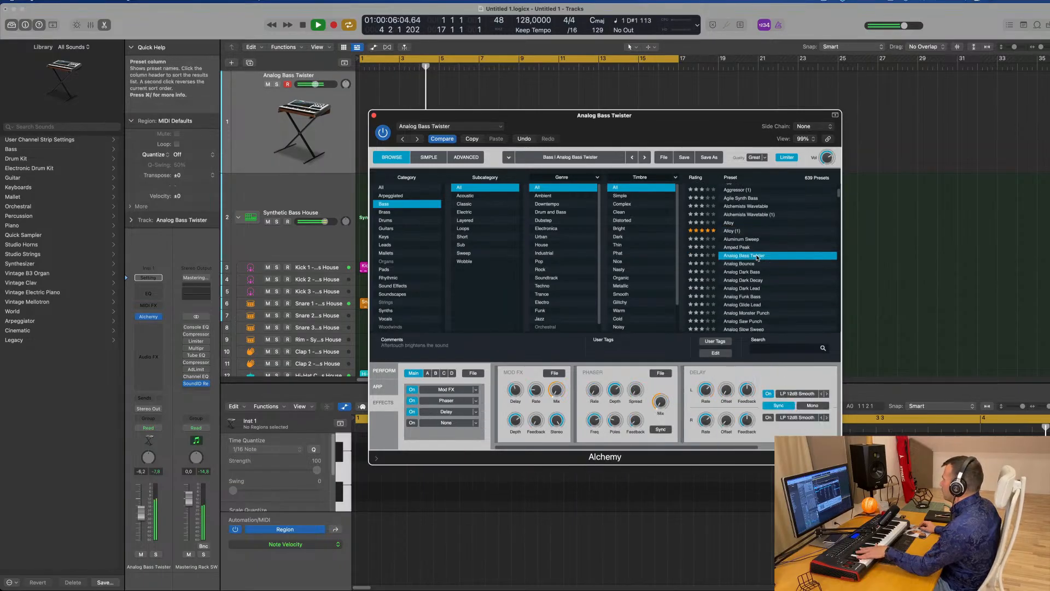
key(Down)
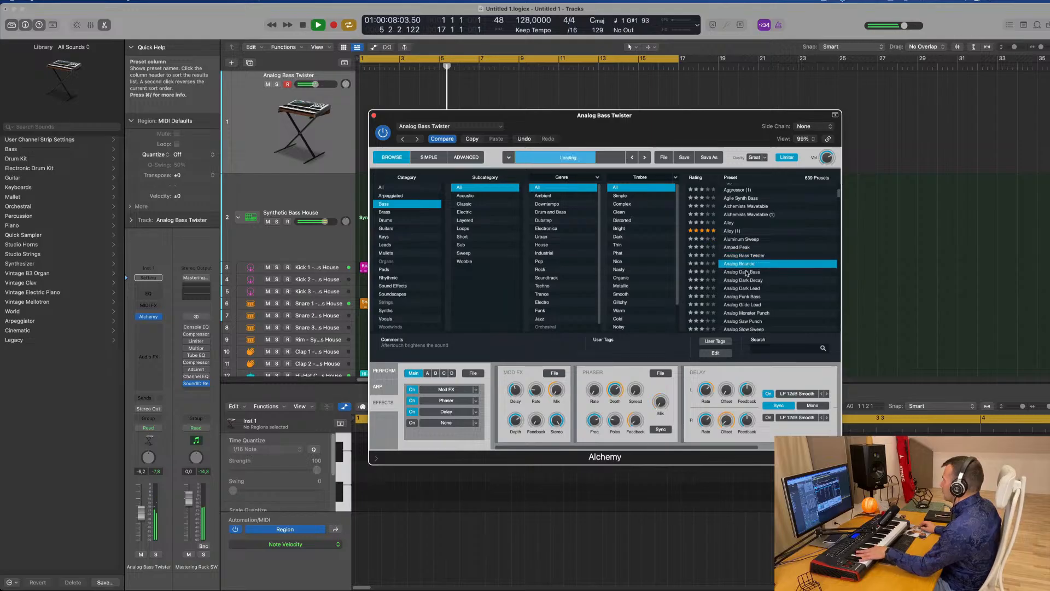
click(747, 273)
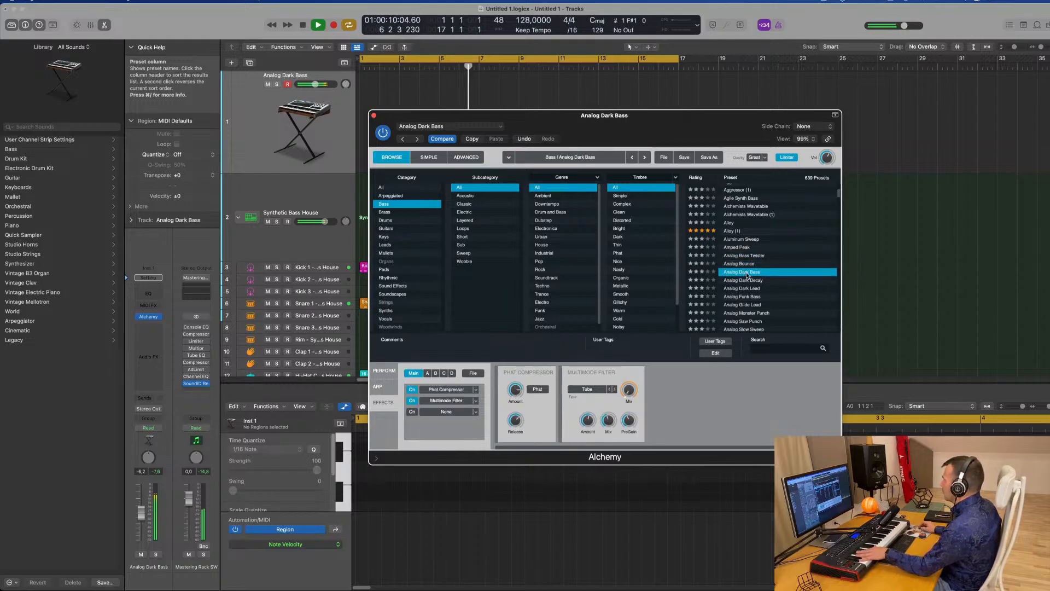
click(747, 280)
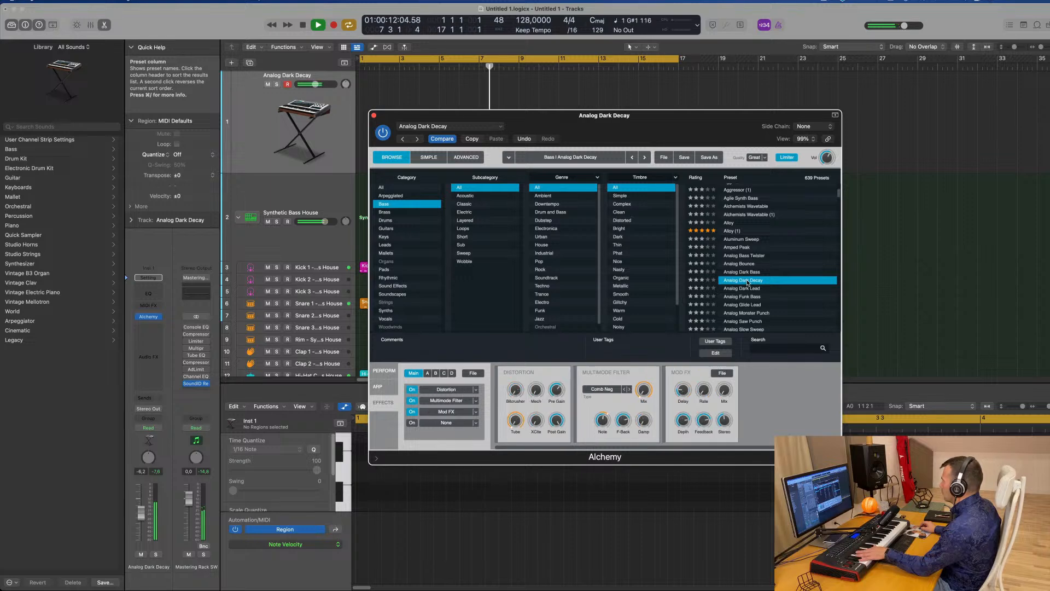
Move the Alchemy window aside and show the performance controls of the Analog Dark Decay preset.
drag(653, 119, 686, 106)
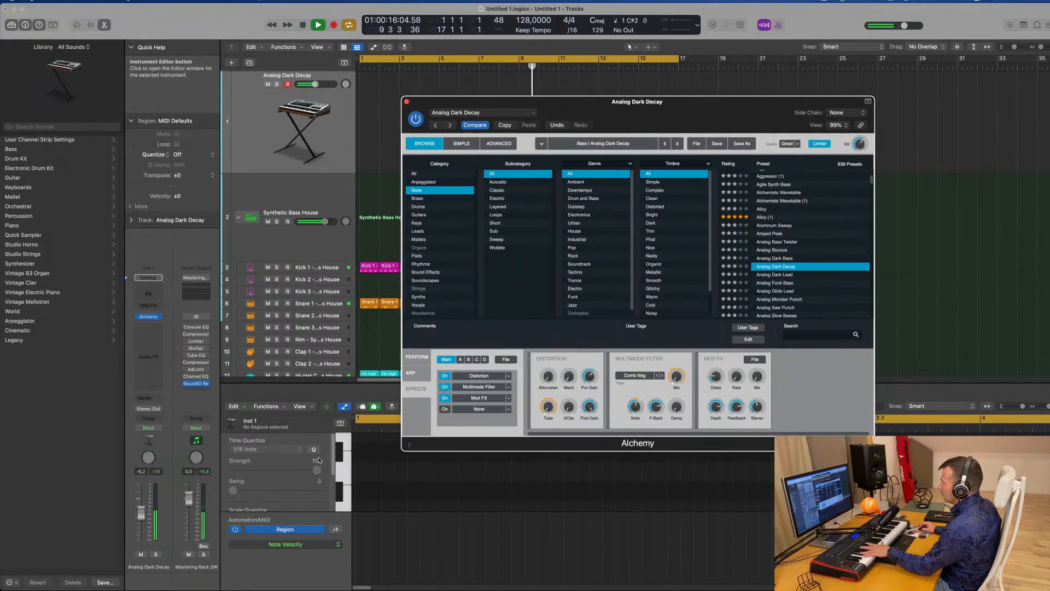
click(417, 357)
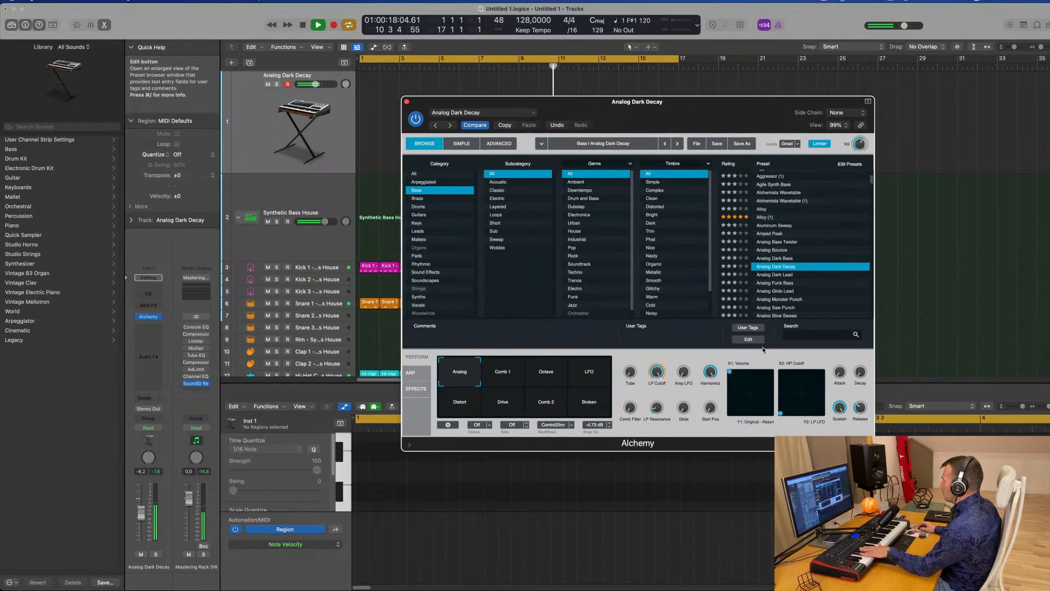
Audition the Analog Dark Decay snapshots, including Comb 1, Octave, LFO, Distort, Drive and Broken, and return to Analog.
click(509, 379)
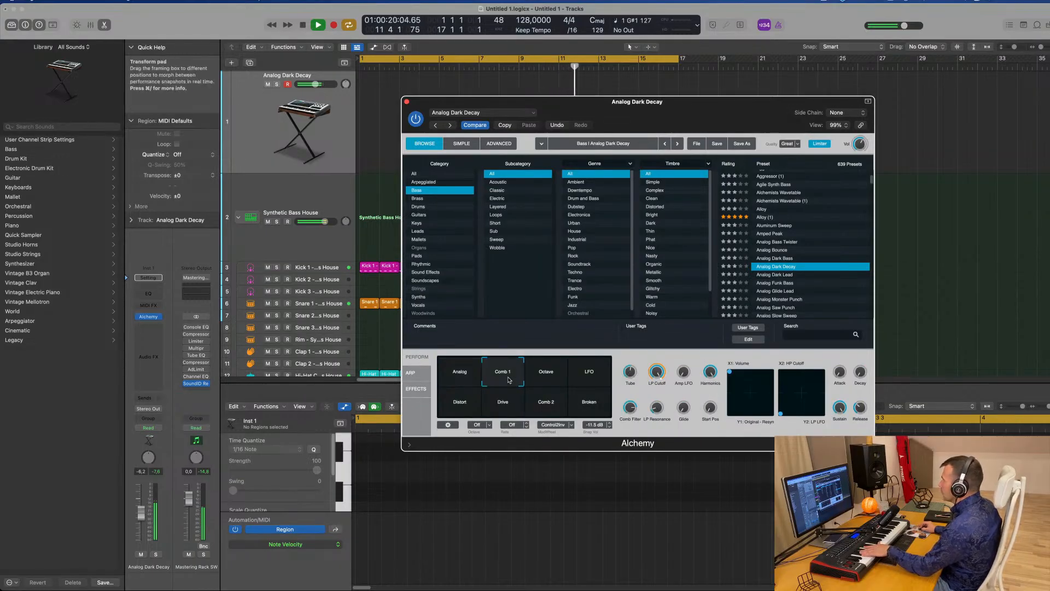
click(549, 378)
click(588, 376)
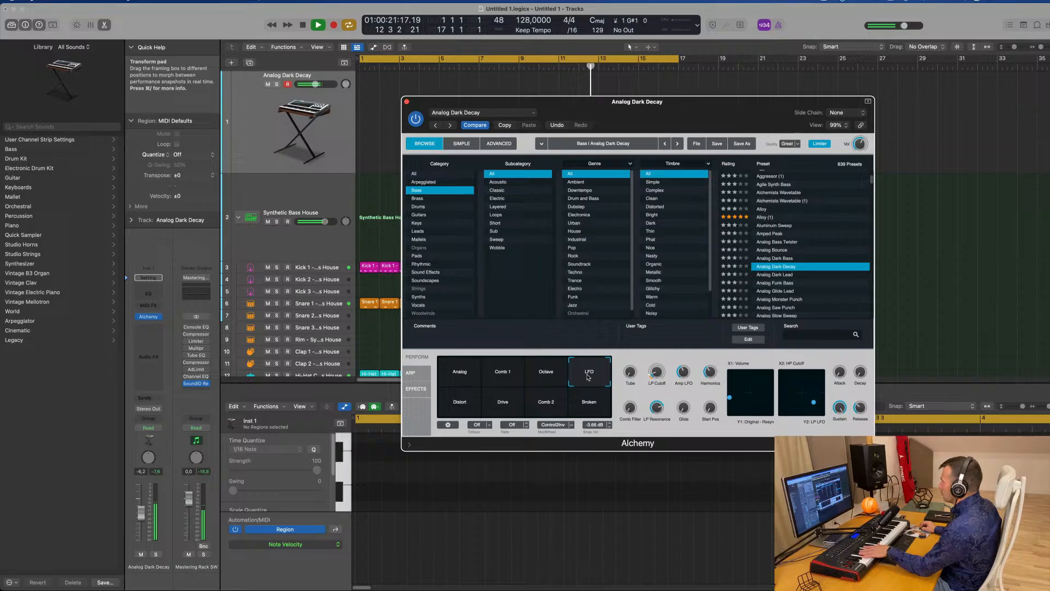
click(460, 380)
click(459, 410)
click(501, 408)
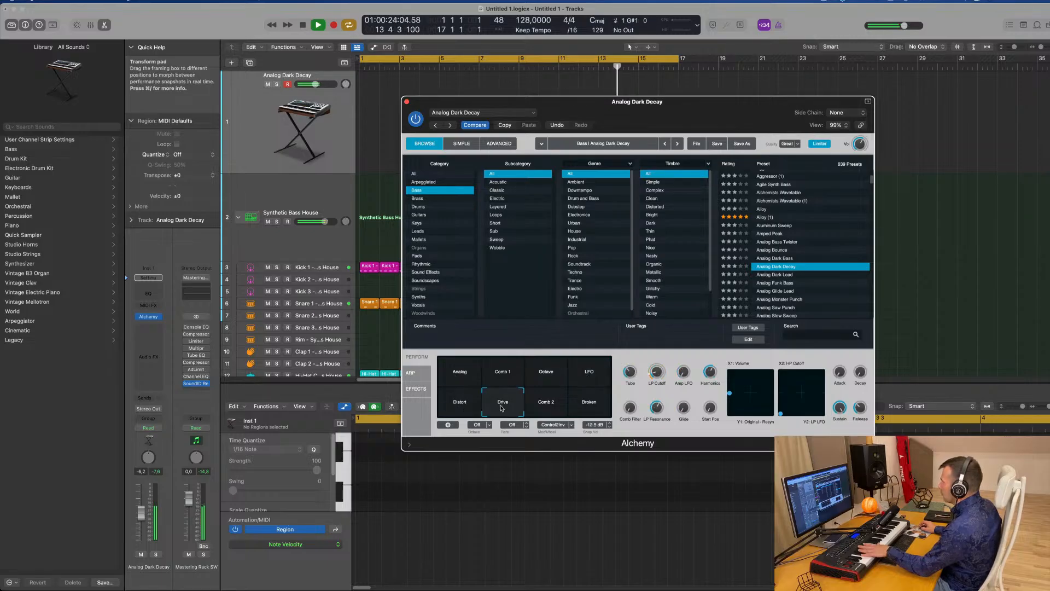
click(567, 407)
click(594, 408)
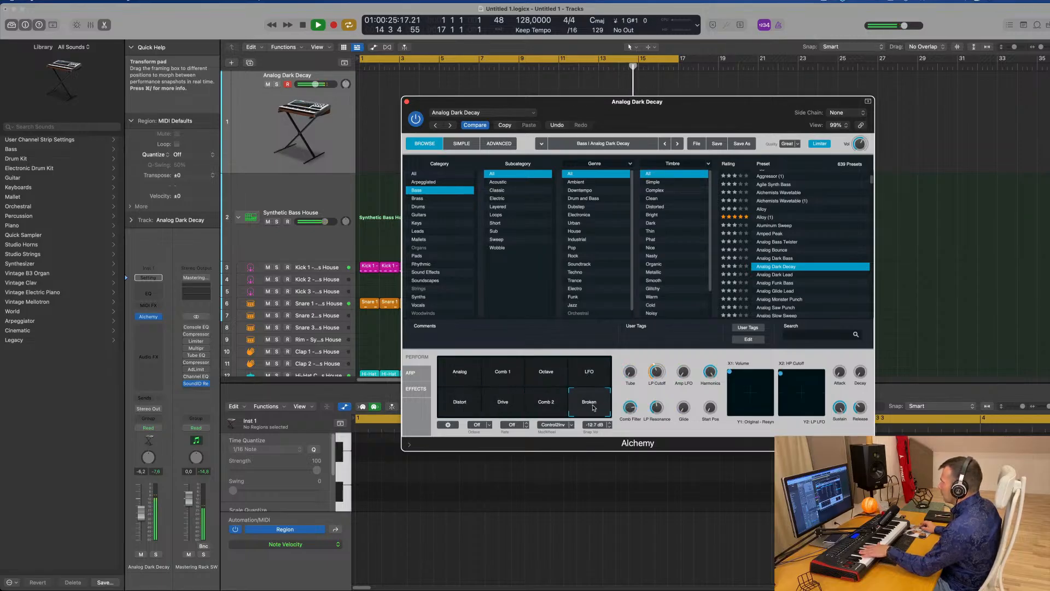
click(460, 373)
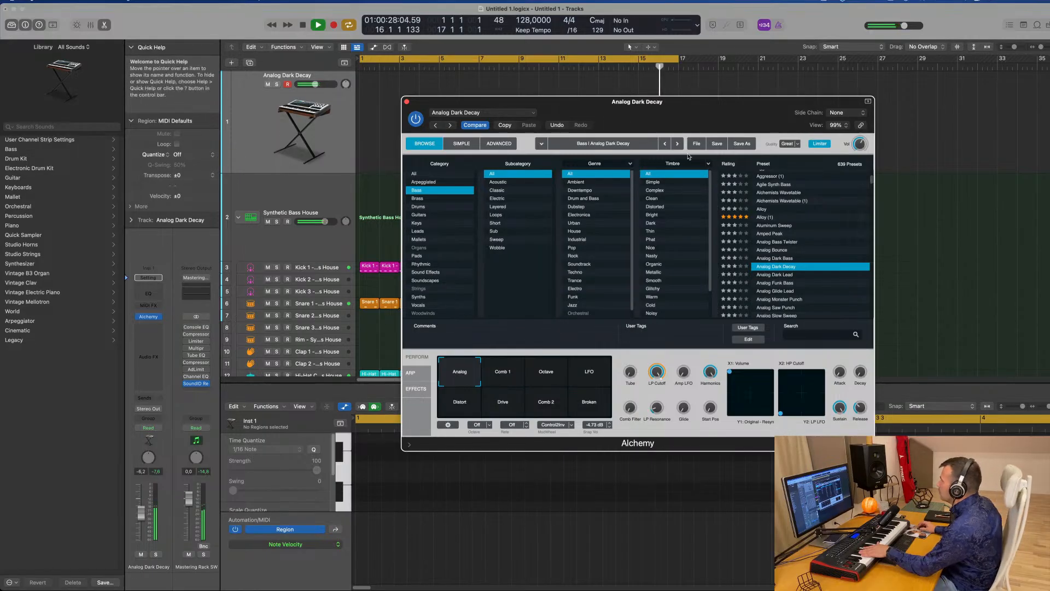
In Alchemy's advanced view, sync AHDSR envelope 1 to the tempo, raise its sustain and lengthen its decay to the 9 mark.
click(496, 145)
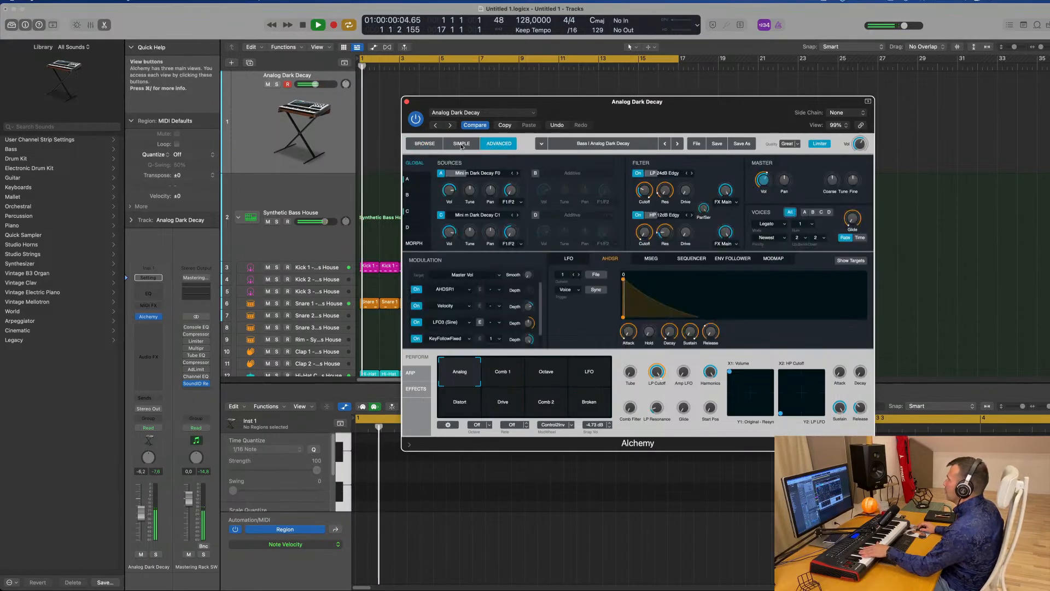
drag(670, 332, 698, 297)
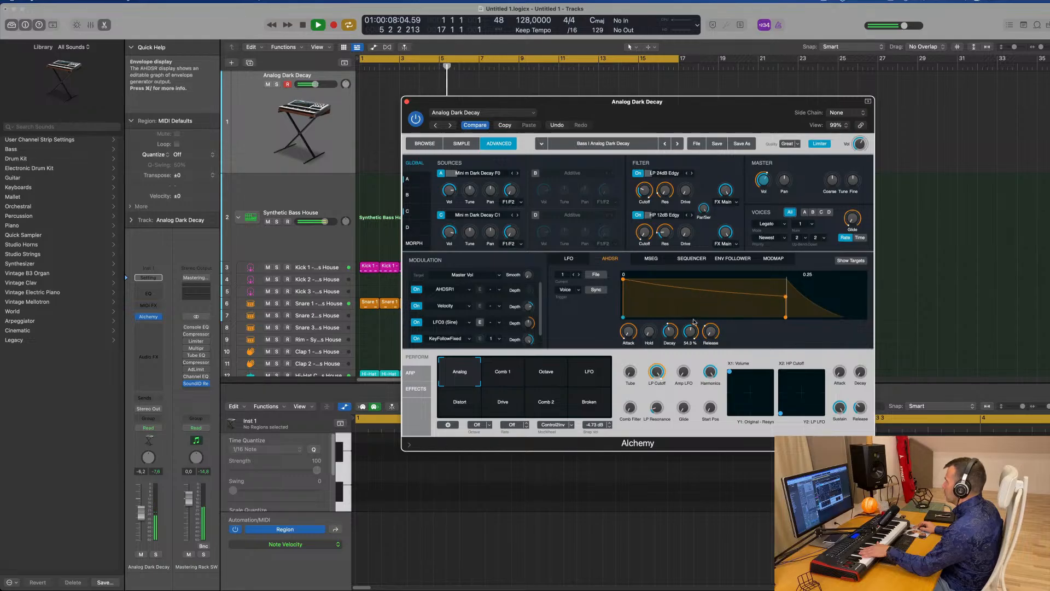
drag(710, 331, 718, 310)
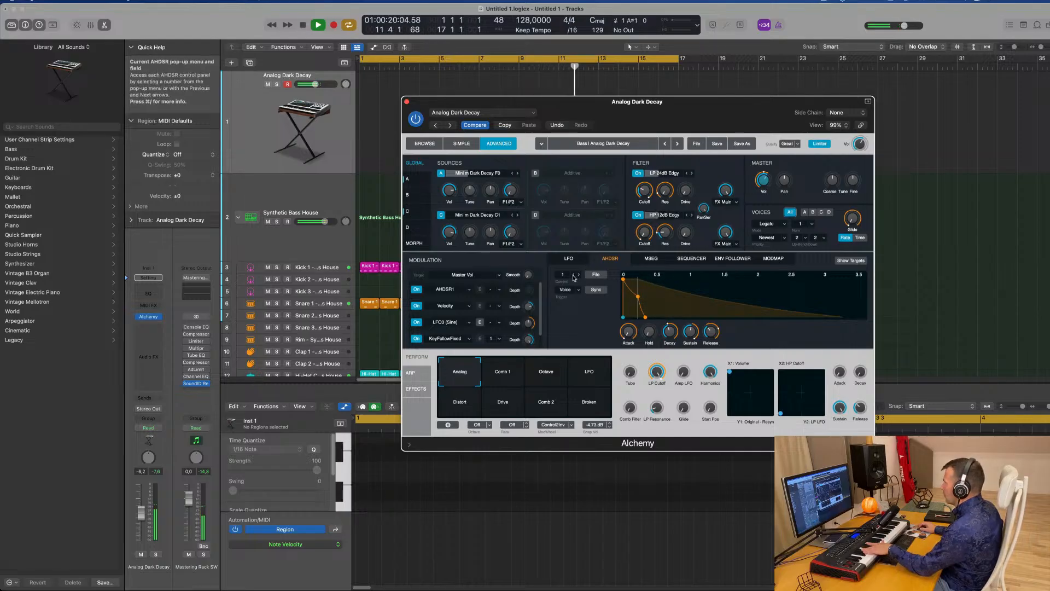
click(598, 292)
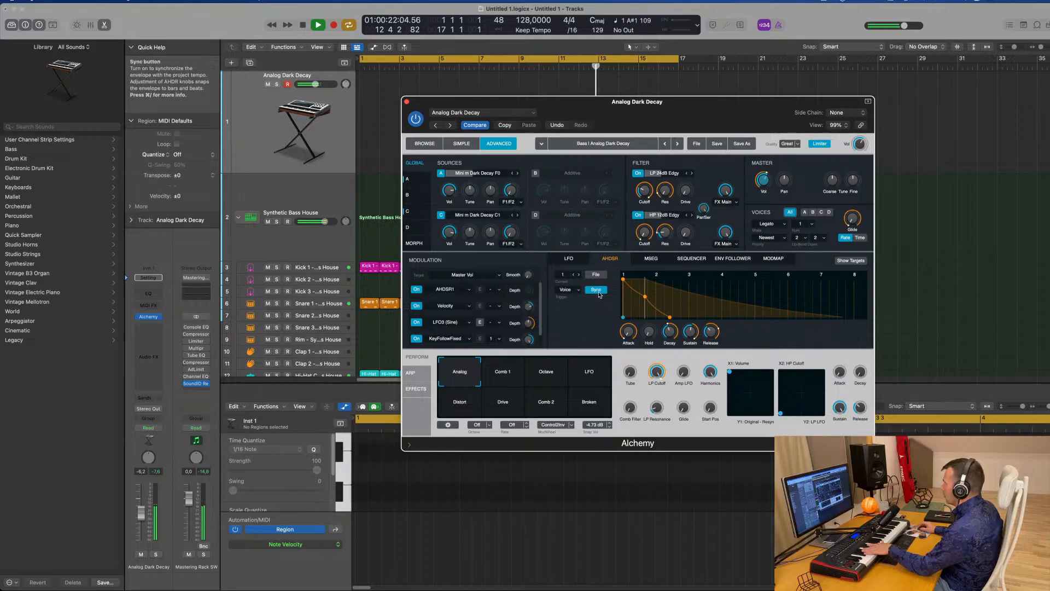
drag(646, 296, 680, 293)
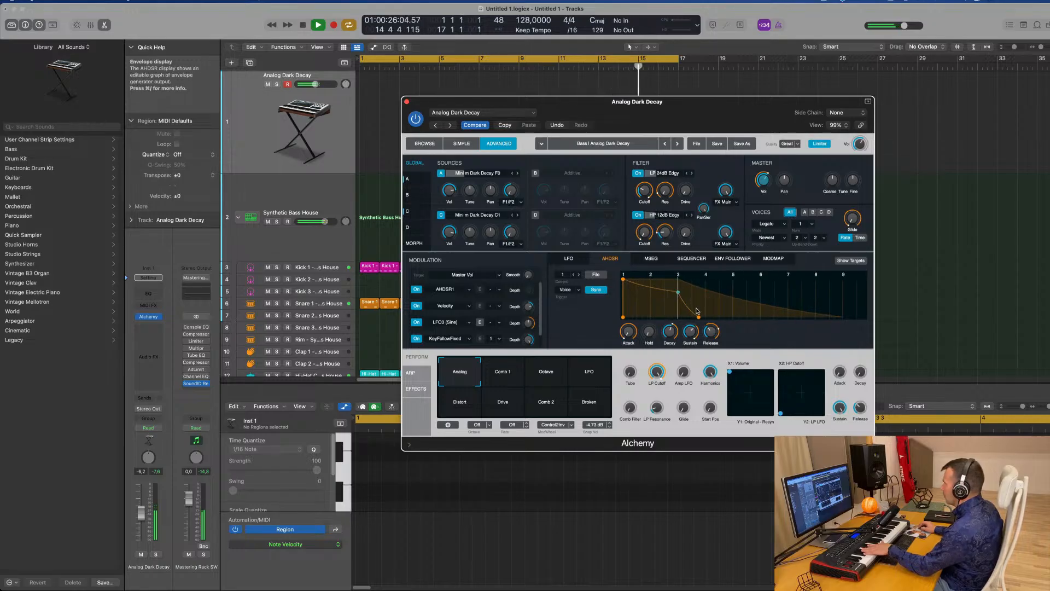
drag(678, 292, 765, 296)
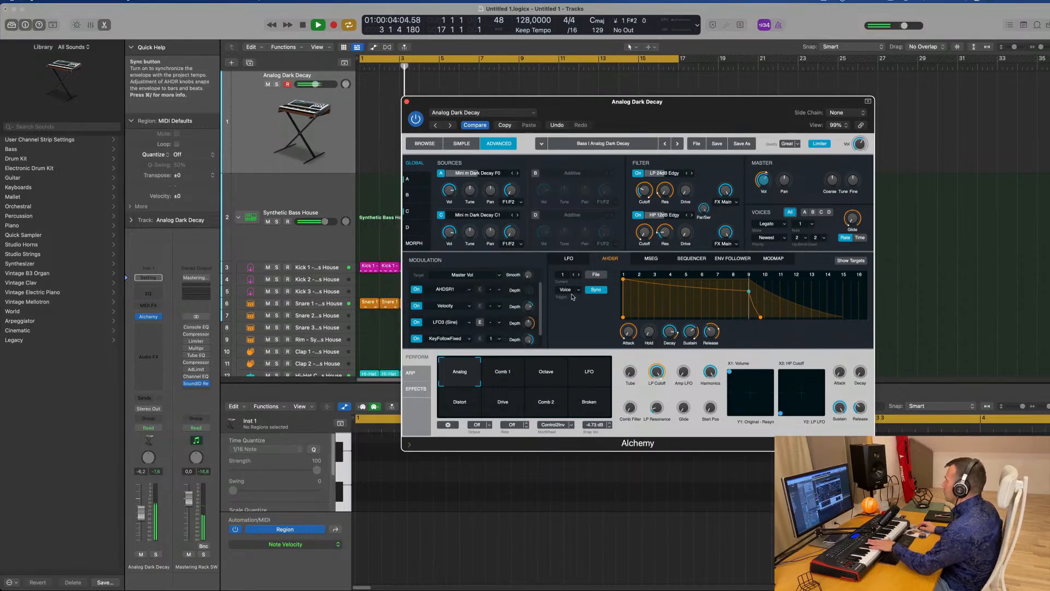
Look through Alchemy's other modulators: Sequencer, MSEG, Env Follower and ModMap.
click(692, 258)
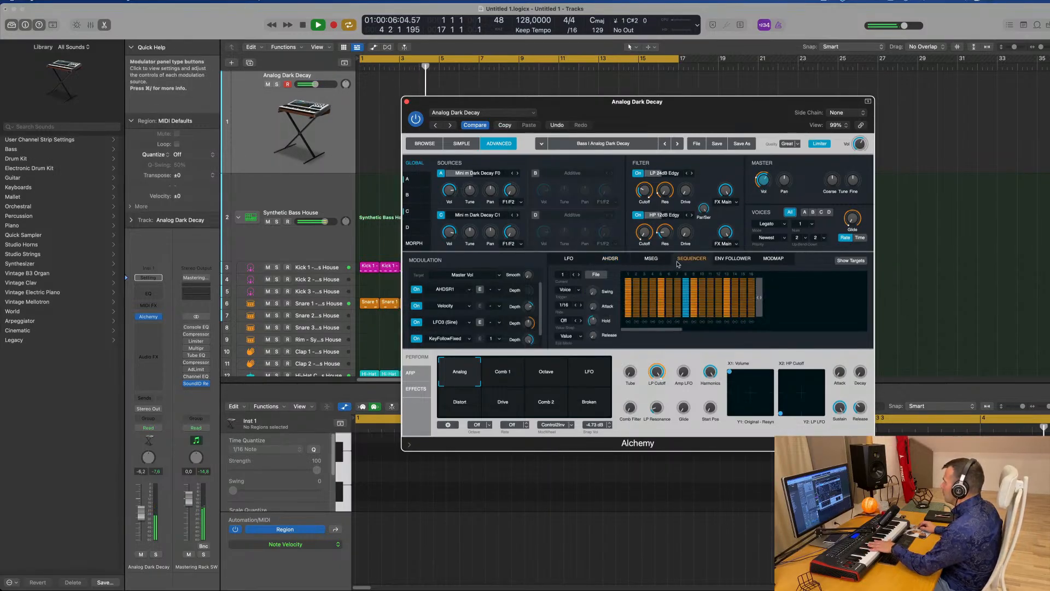
click(651, 258)
click(734, 258)
click(773, 258)
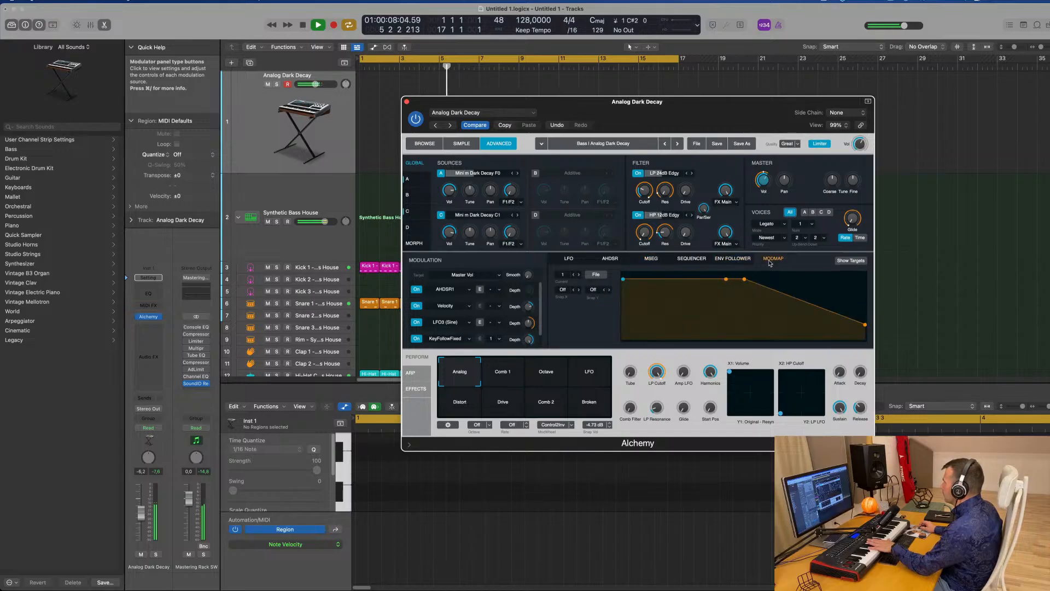
click(733, 258)
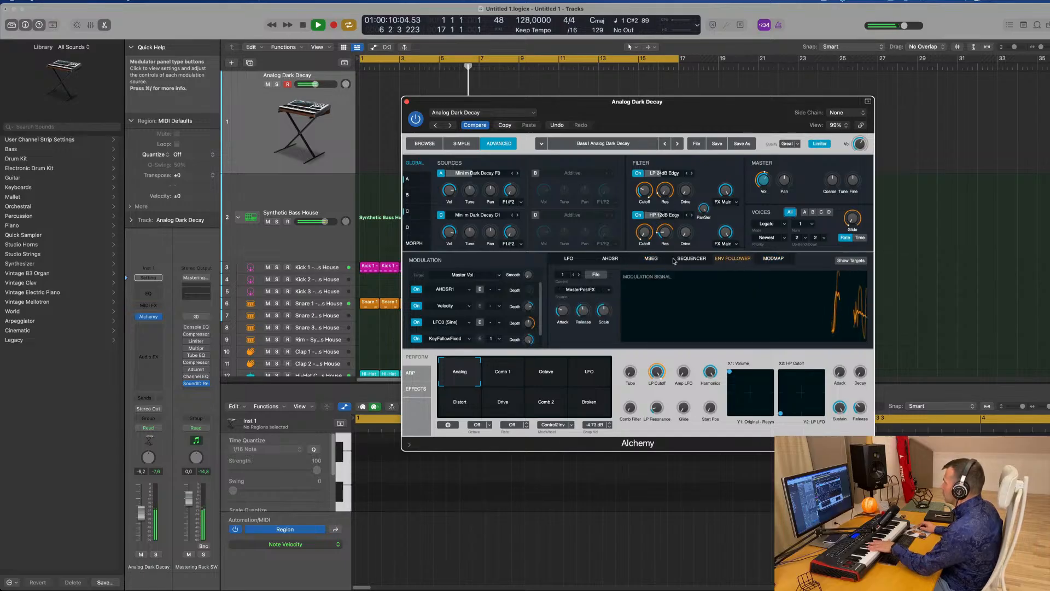
Raise the AHDSR 1 sustain to full with its hold extended to the 33 mark, and set the track volume to -3.6 dB.
click(610, 259)
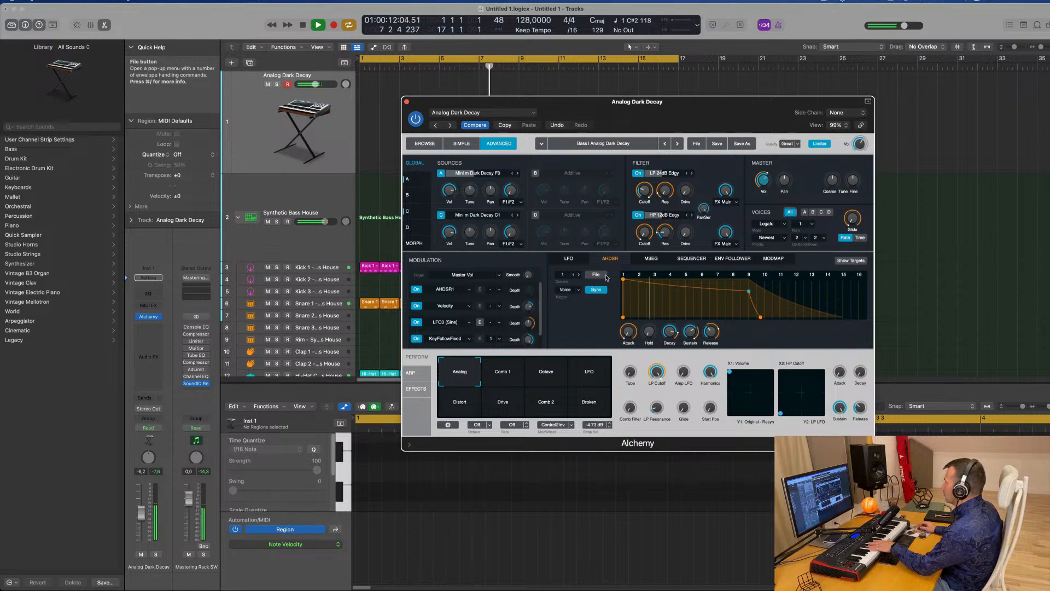
drag(749, 291, 750, 277)
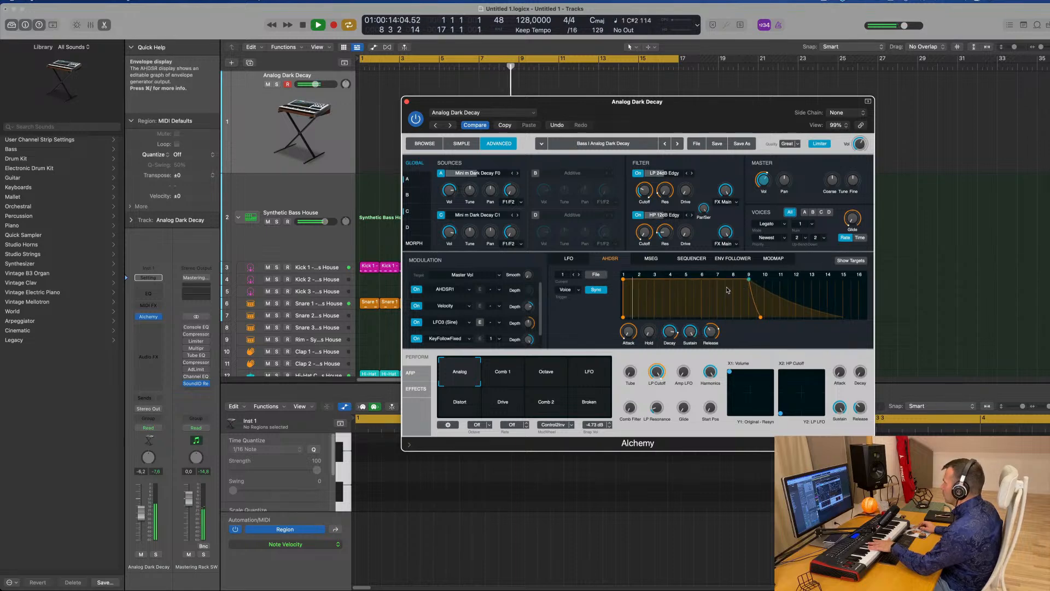
mouse_move(674, 326)
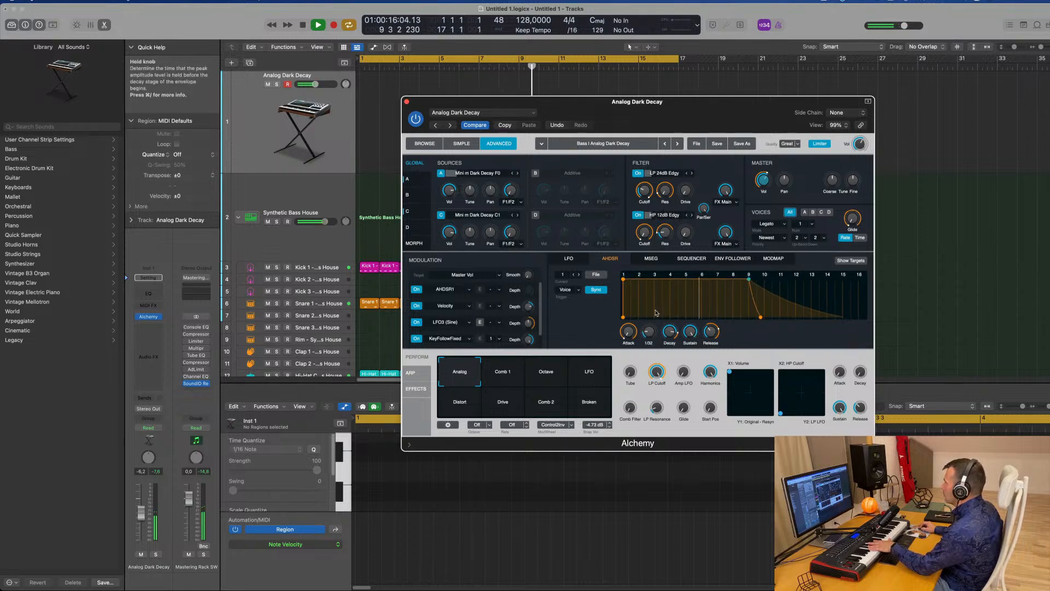
mouse_move(656, 313)
mouse_down()
mouse_move(653, 322)
mouse_move(657, 312)
mouse_up()
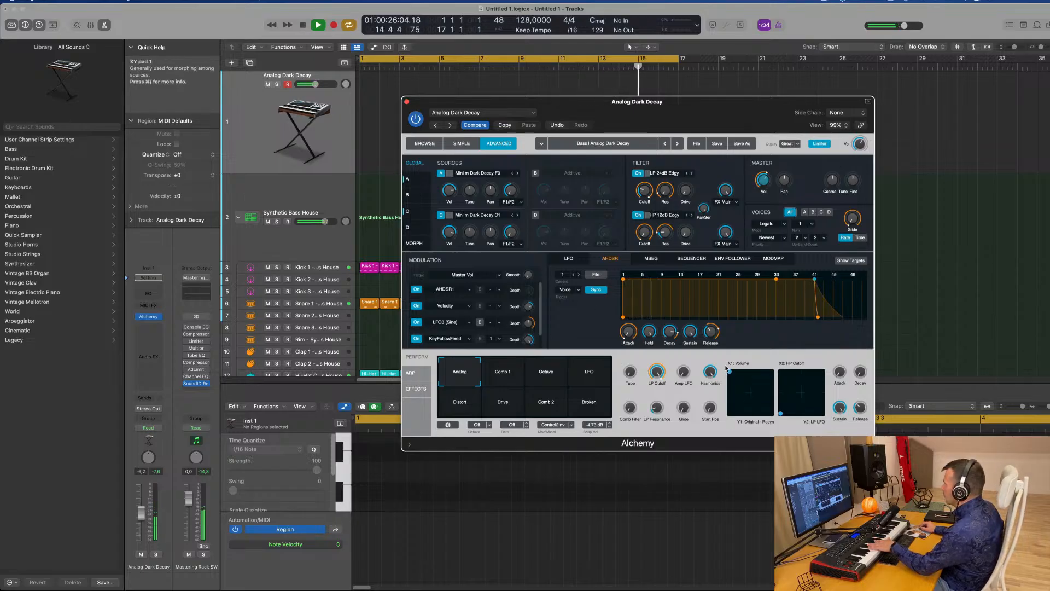
drag(780, 415, 794, 406)
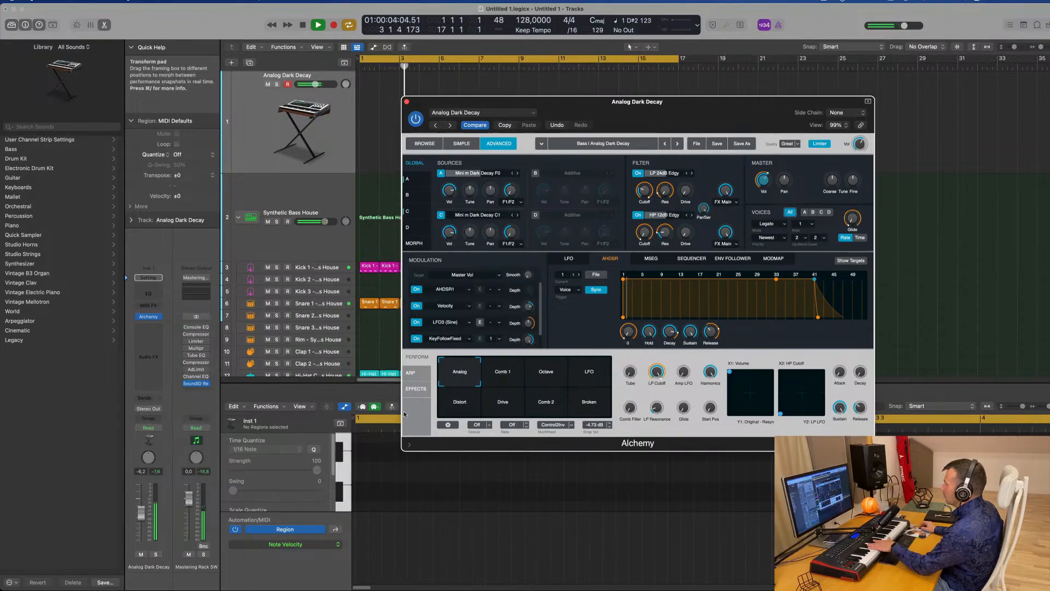
drag(142, 509, 144, 506)
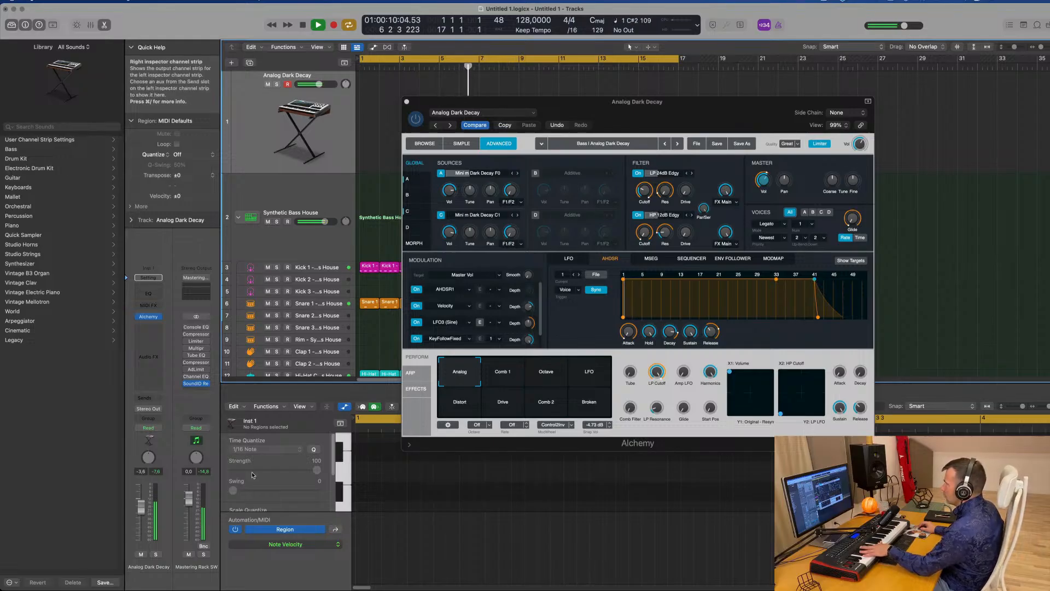
Return to the preset browser and audition the bass presets Analog Sub Sonic, Analogue Happiness, Apprentice, Arctic Noise Lead and Artificial Persona.
click(425, 143)
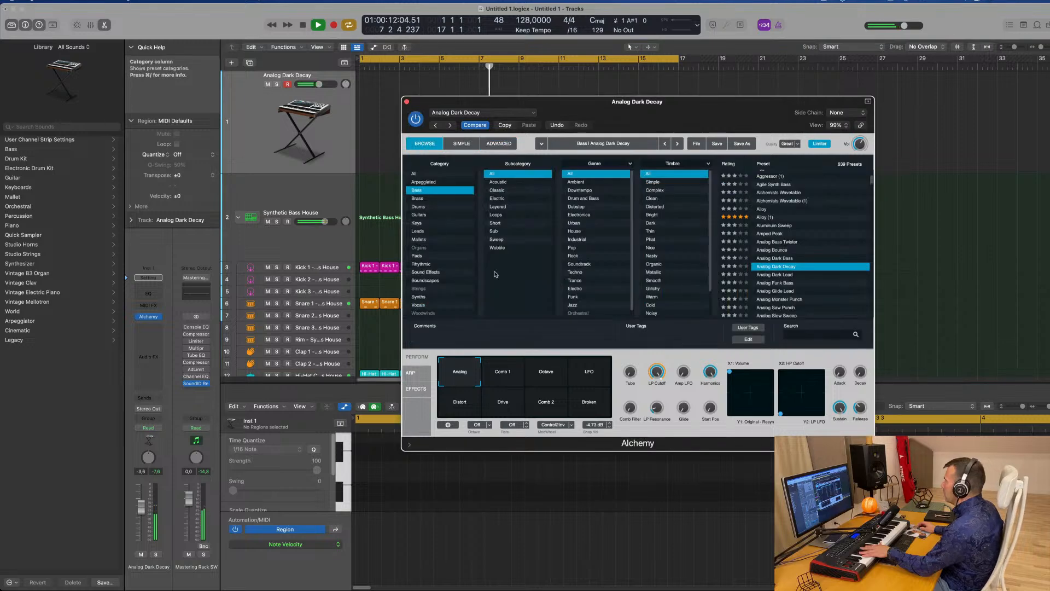
scroll(793, 230, down, 3)
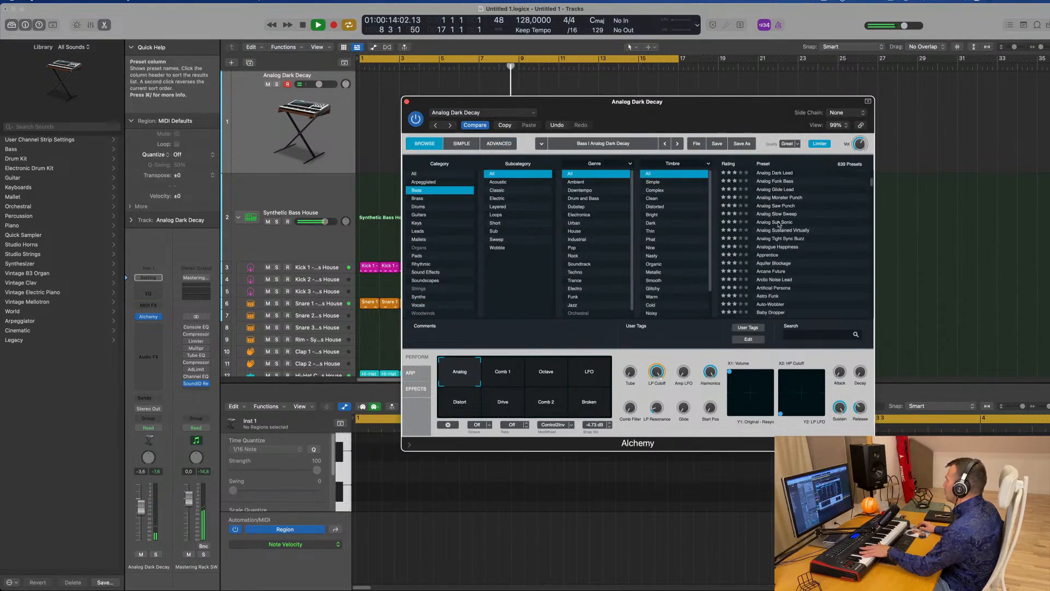
click(779, 222)
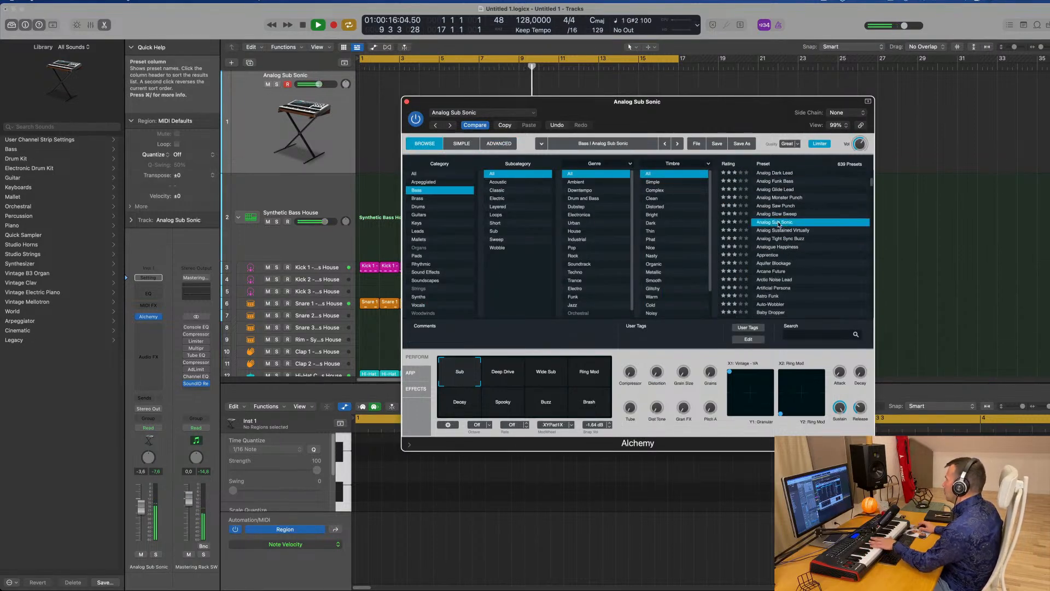
click(776, 247)
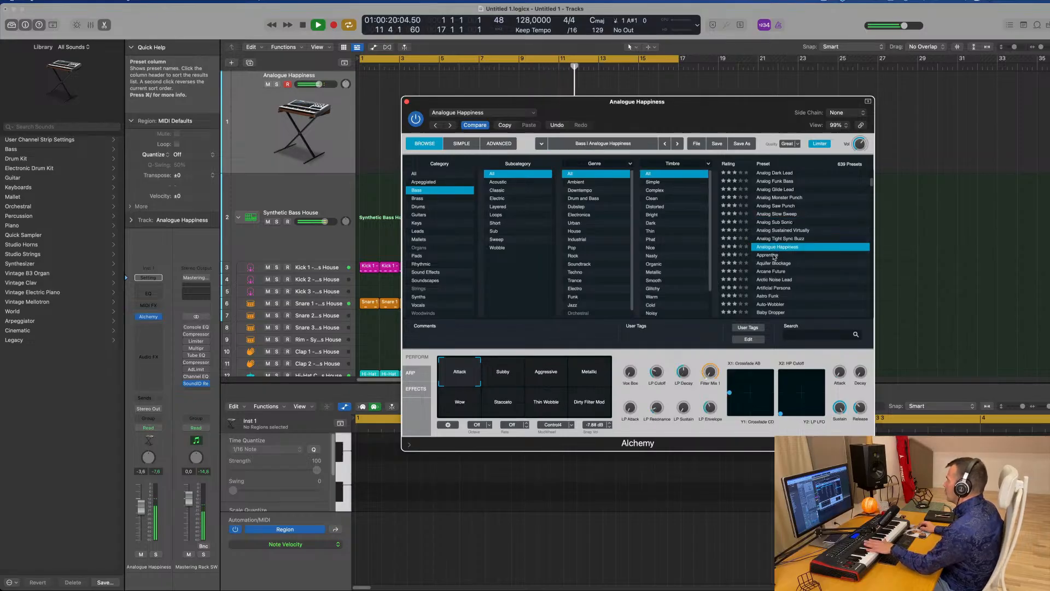
click(771, 255)
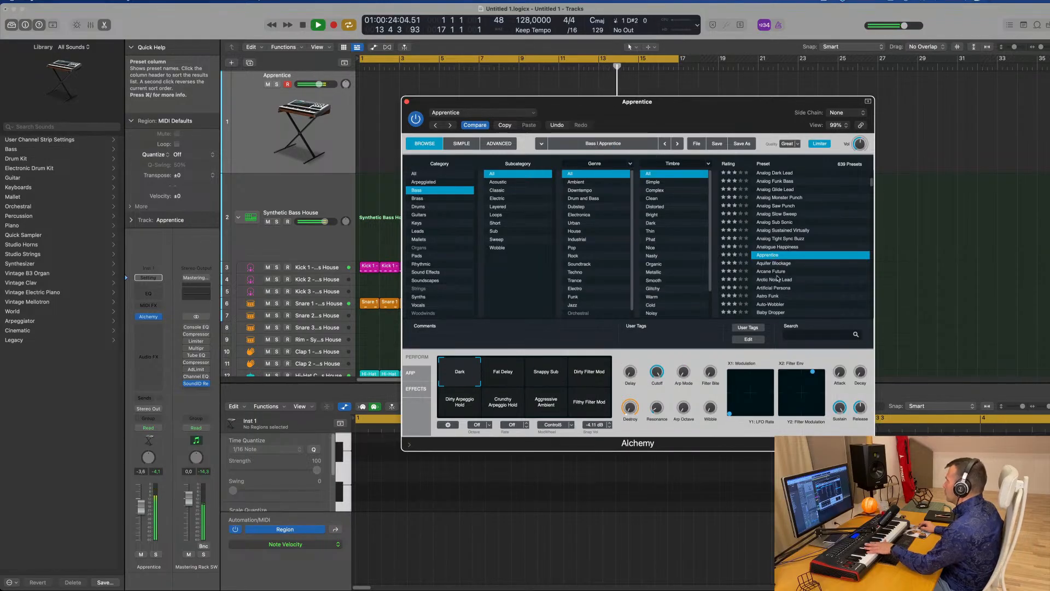
click(779, 280)
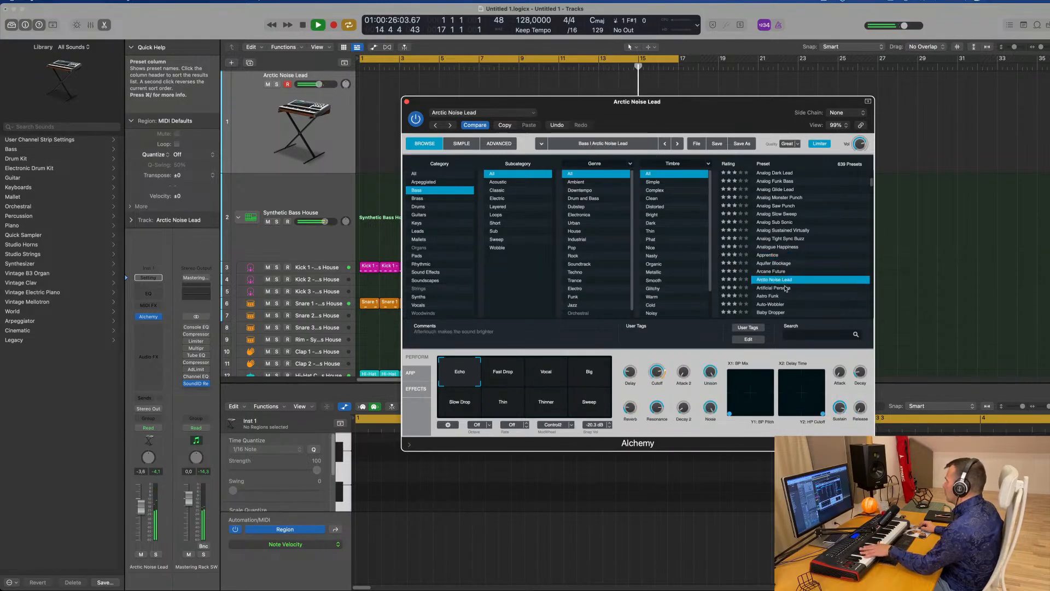
click(786, 289)
Audition the bass presets Auto-Wobbler, Baby Dropper, Balloon Finger and Ball Bass, and settle on Bass And Lead.
scroll(776, 276, down, 2)
click(771, 270)
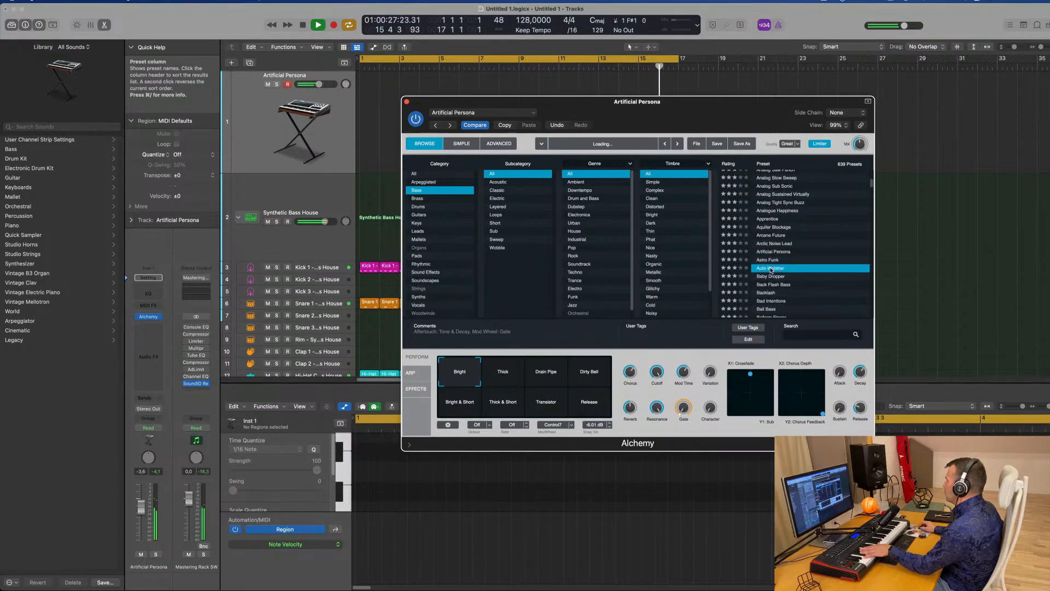
scroll(784, 272, down, 1)
click(778, 269)
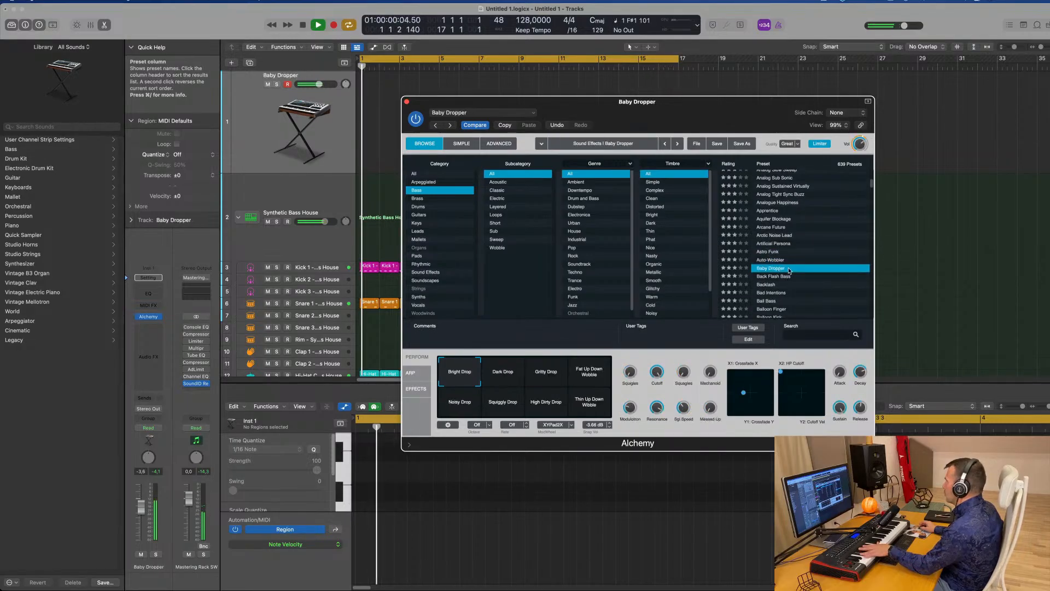
scroll(777, 262, down, 6)
click(776, 255)
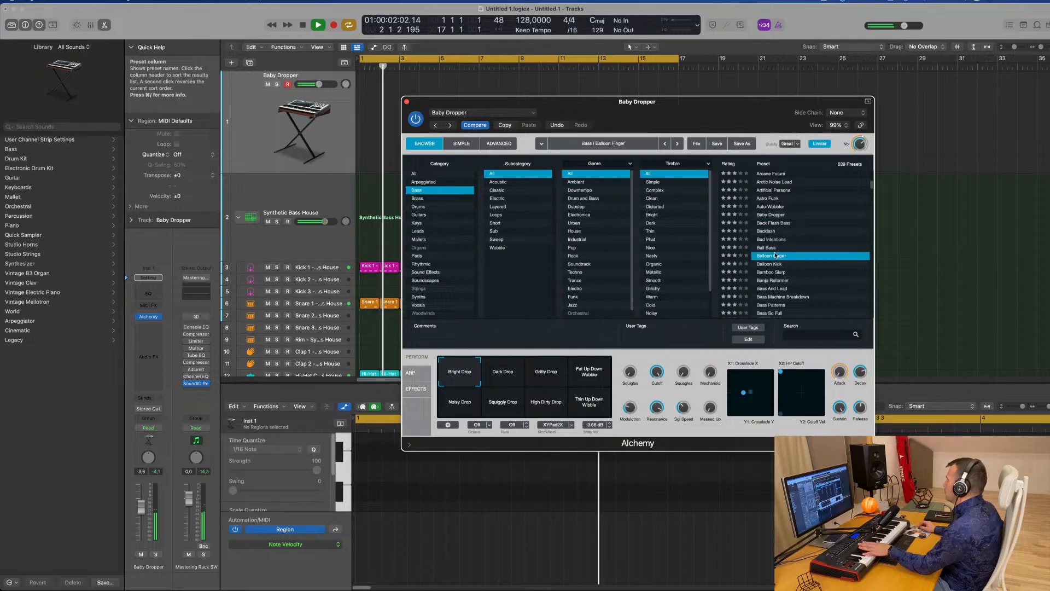
click(768, 249)
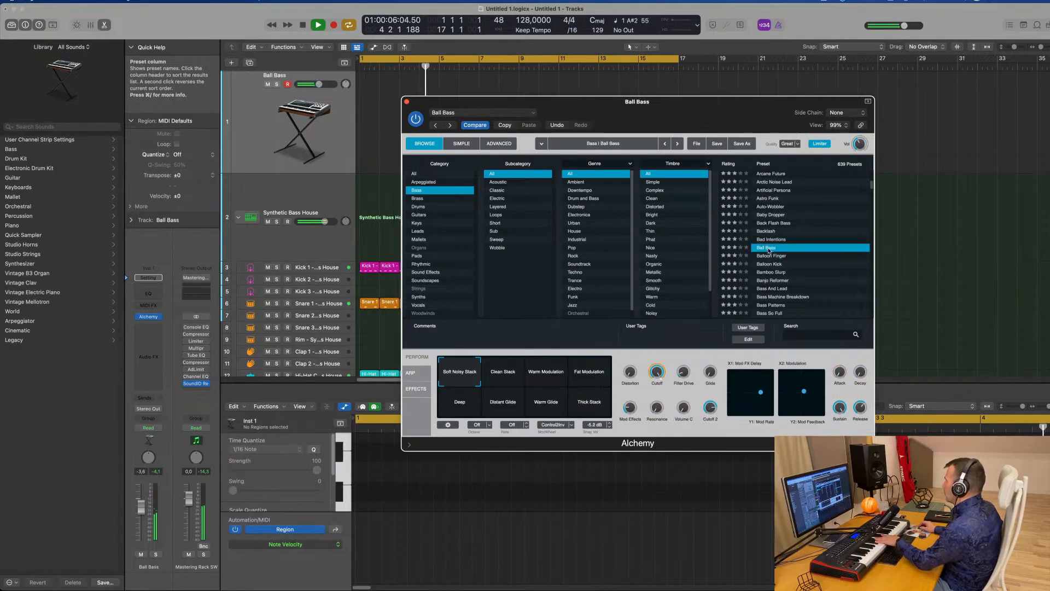
click(779, 290)
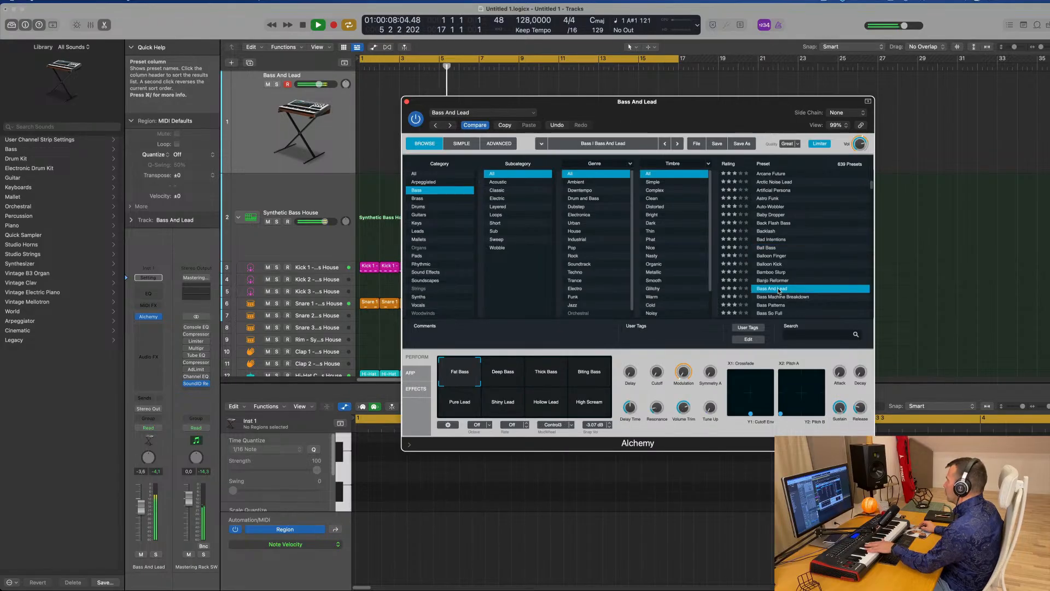
scroll(790, 279, down, 5)
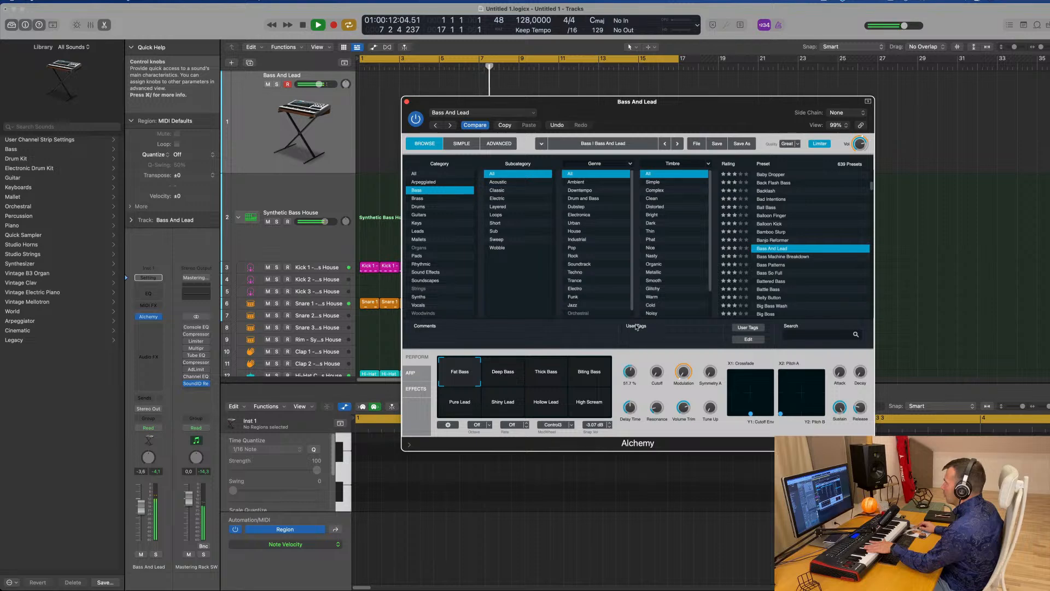
Audition the transform pad snapshots of Bass And Lead from Deep Bass through High Scream, and return to Fat Bass.
mouse_move(659, 368)
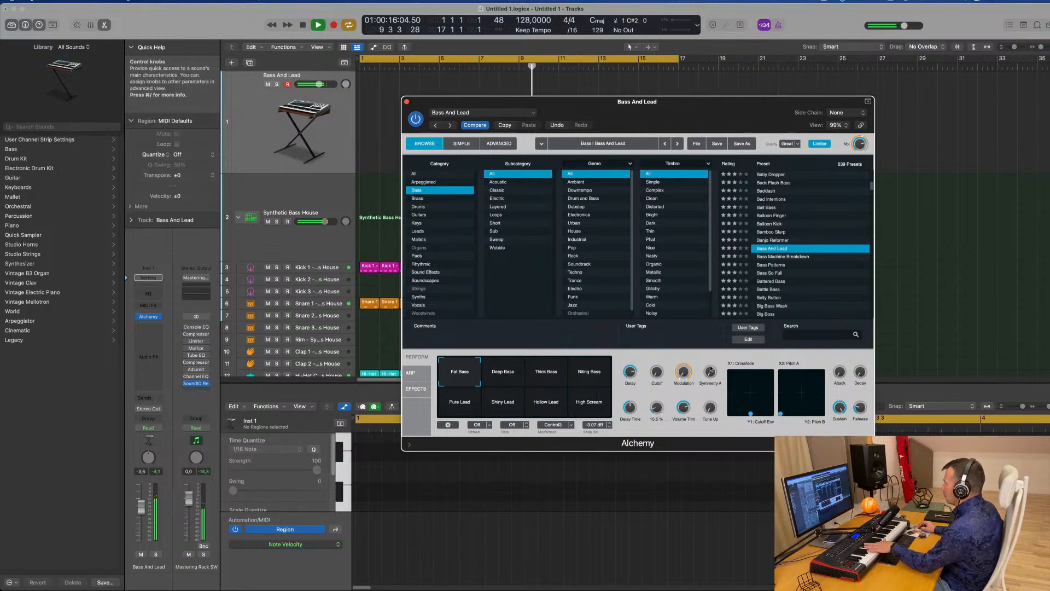
click(512, 377)
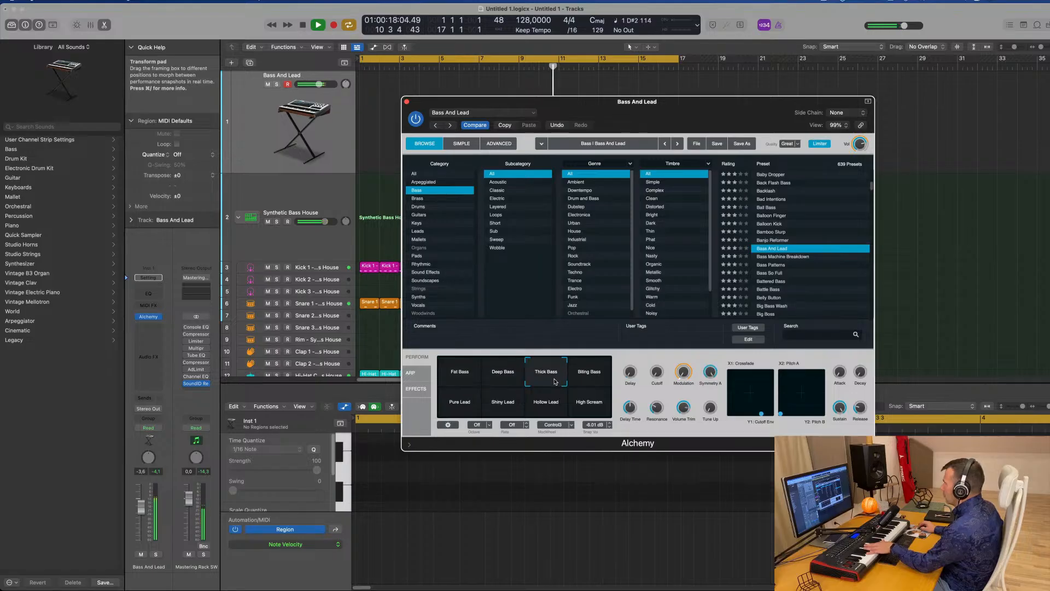
click(592, 382)
click(466, 408)
click(506, 407)
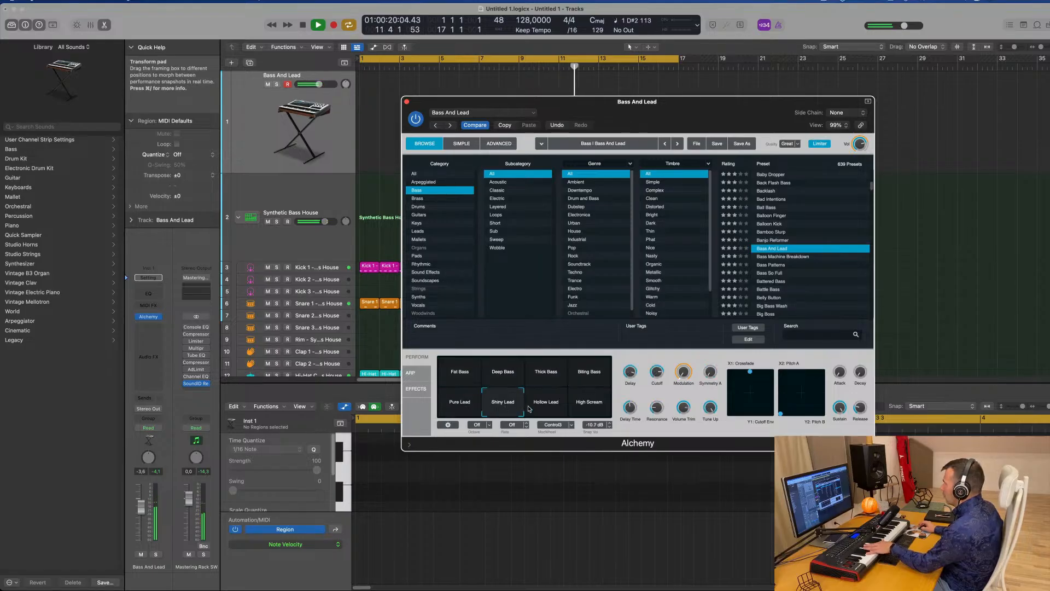
click(586, 408)
click(462, 373)
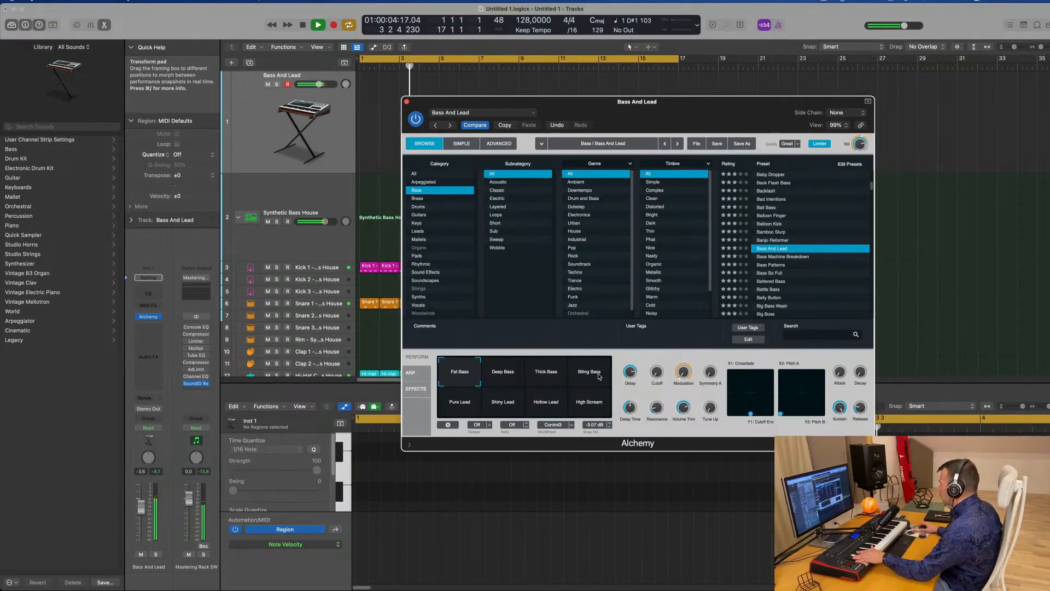
Centre the Crossfade and Cutoff Env XY pad, and record a bass part over the drum loop from bar 1 to about bar 11.
mouse_move(750, 414)
mouse_down()
mouse_move(733, 416)
mouse_move(743, 416)
mouse_up()
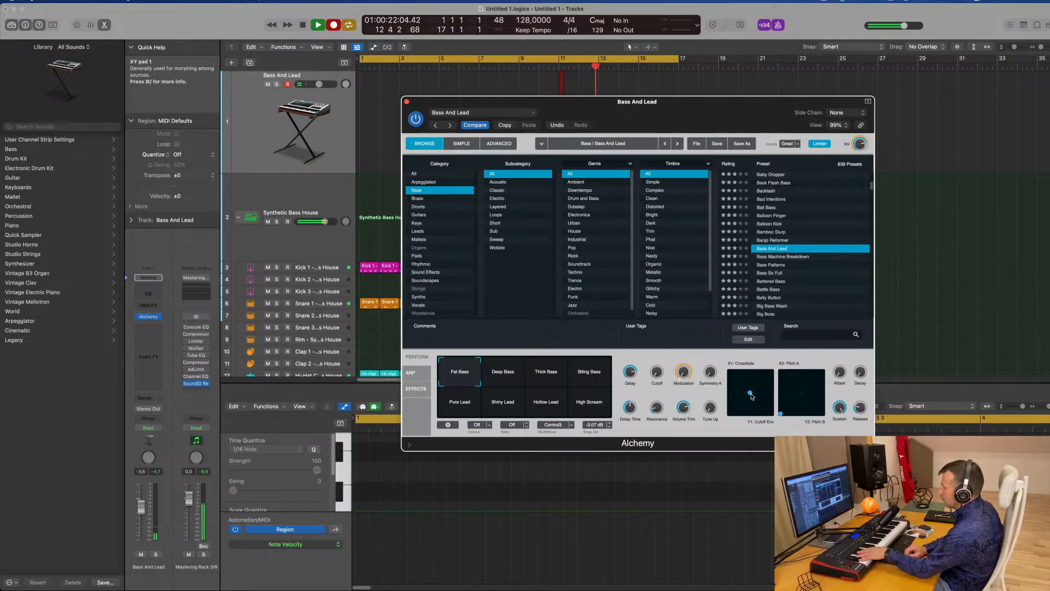
key(r)
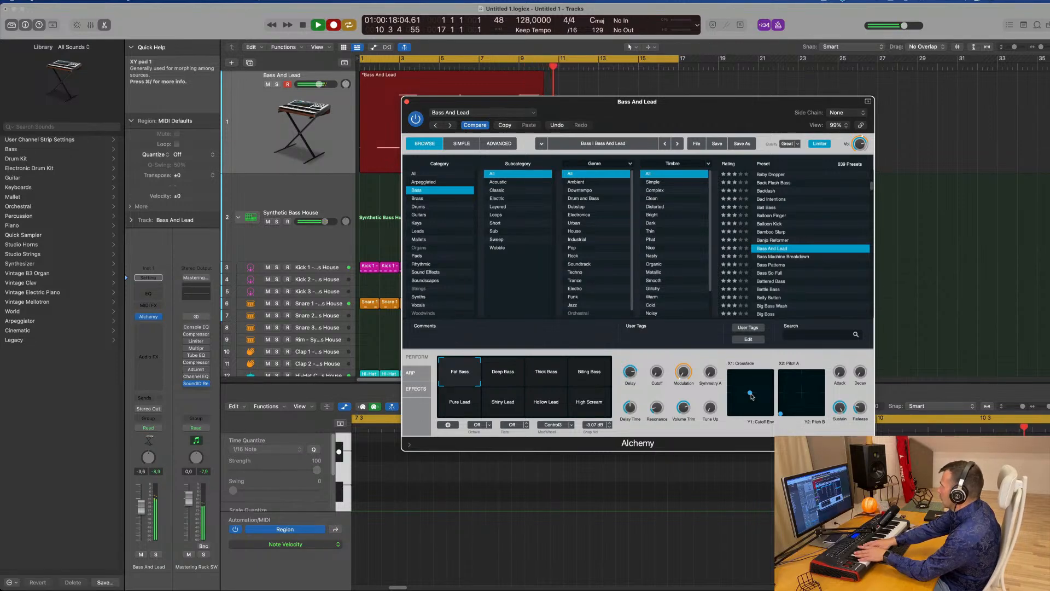
key(space)
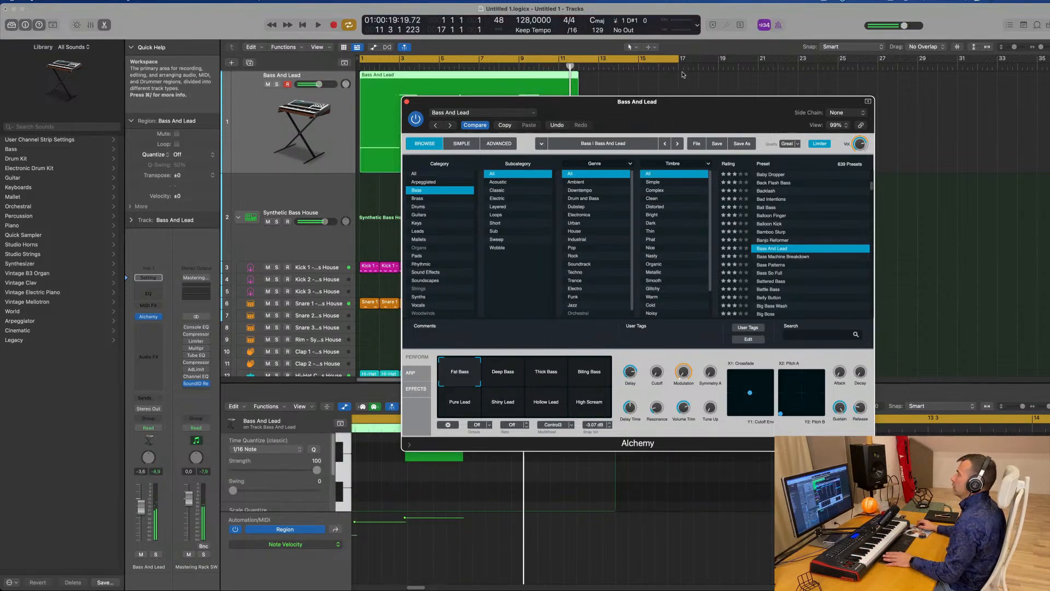
Split the recorded bass region at bar 7, delete the part before it, and move the remaining region to bar 1.
drag(659, 102, 1009, 100)
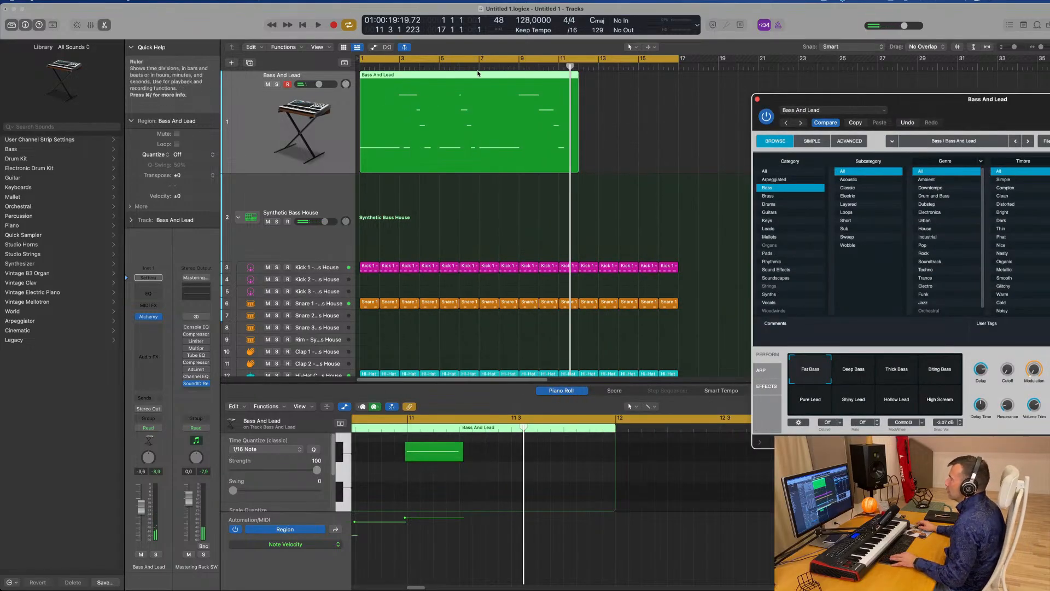
super+double_click(479, 87)
click(474, 88)
key(Delete)
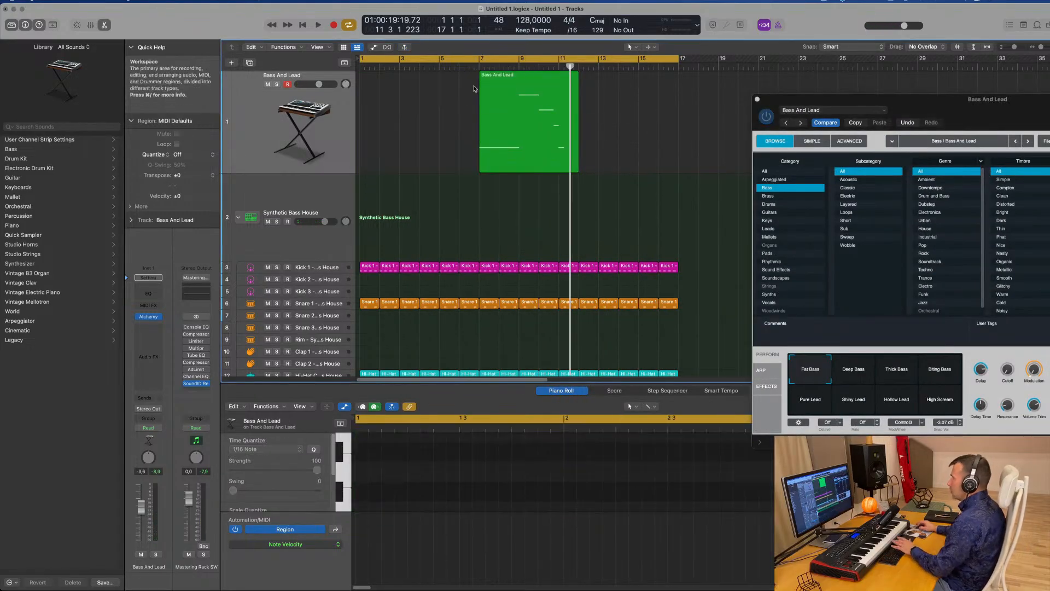
drag(498, 90, 379, 89)
key(space)
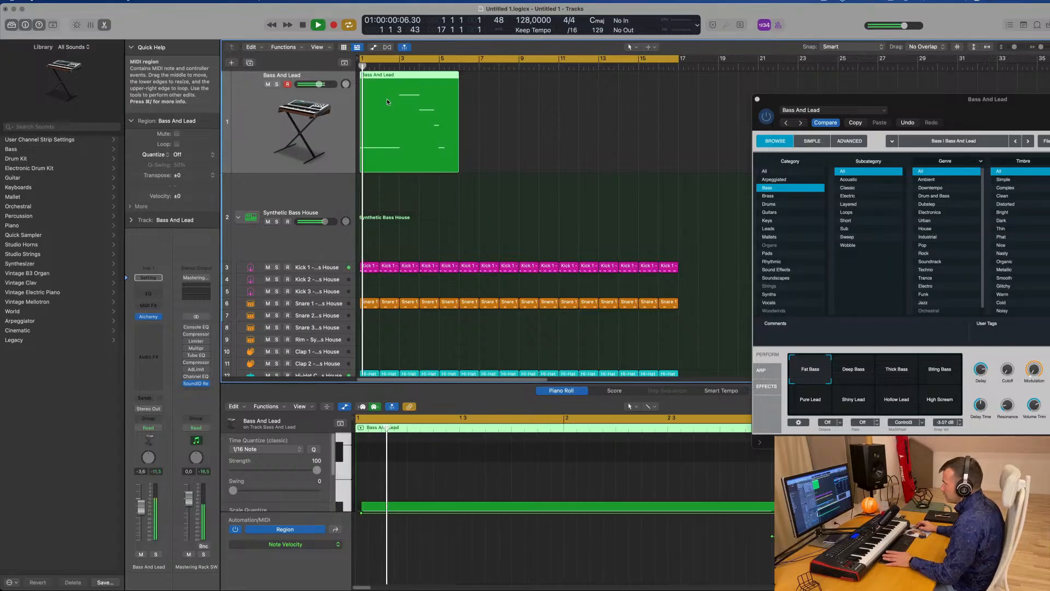
key(space)
Quantize the notes of the Bass And Lead region to 1/16 Note.
scroll(453, 488, down, 5)
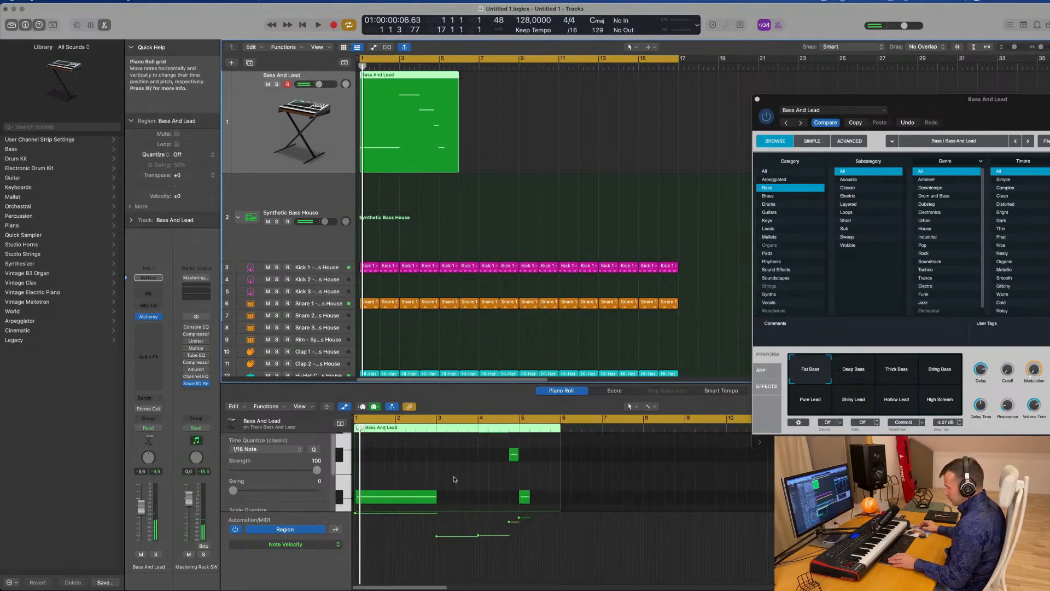
key(super+a)
click(504, 210)
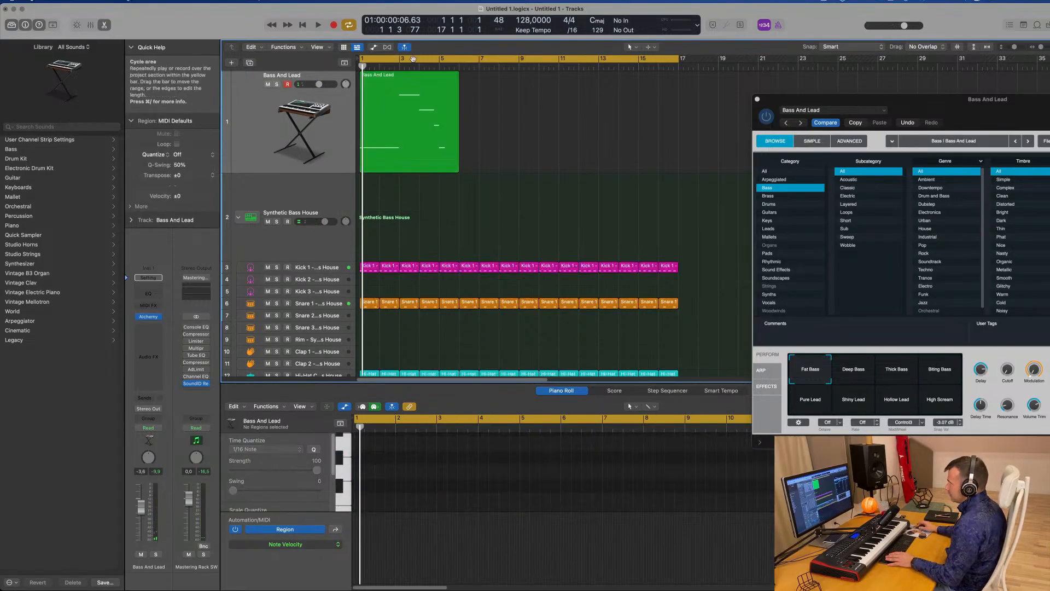
click(416, 82)
scroll(442, 484, up, 5)
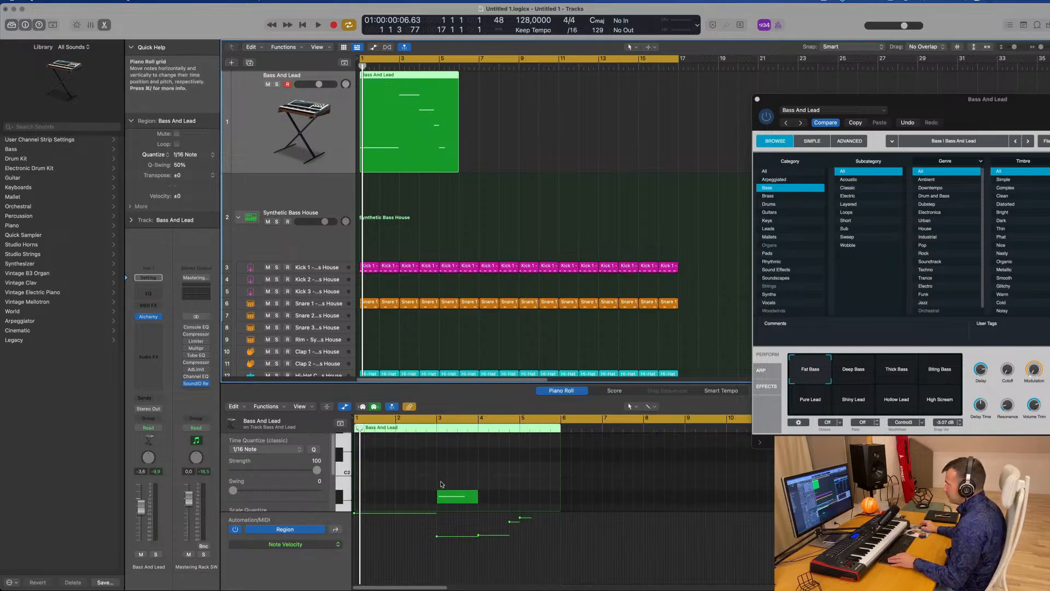
scroll(442, 485, down, 3)
scroll(416, 490, up, 4)
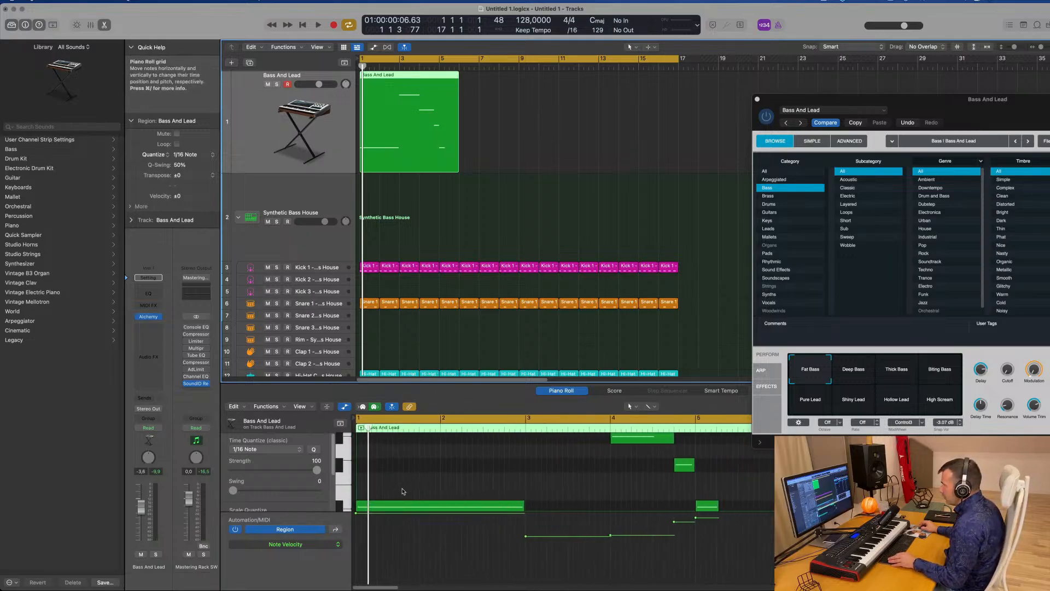
Play back the bass line and slightly lengthen the G#1 note at bar 4, the F#1 note following it, the last note and the long opening note.
key(space)
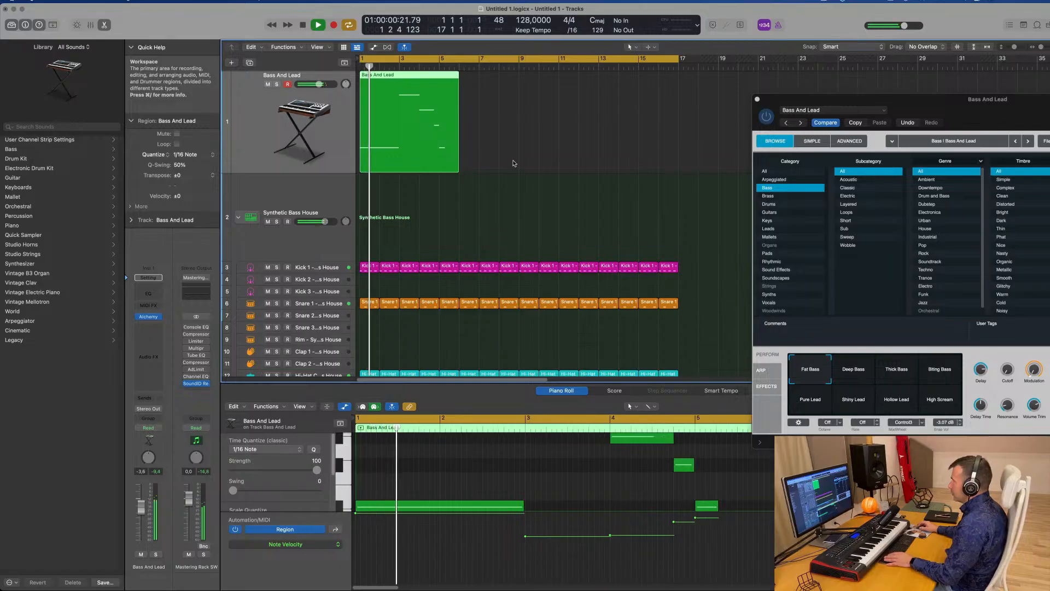
drag(968, 104, 726, 73)
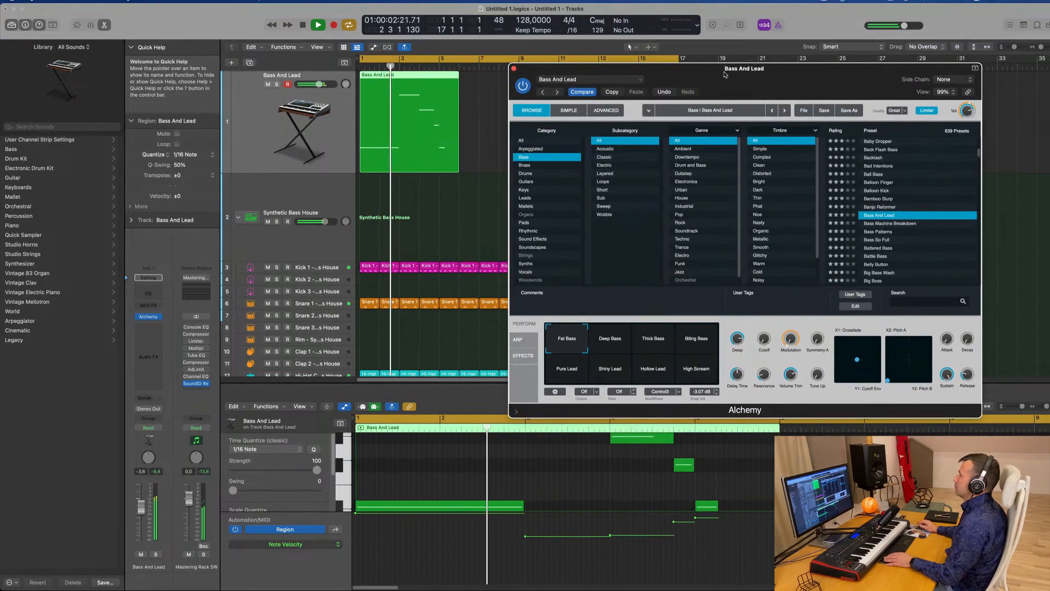
scroll(577, 484, up, 2)
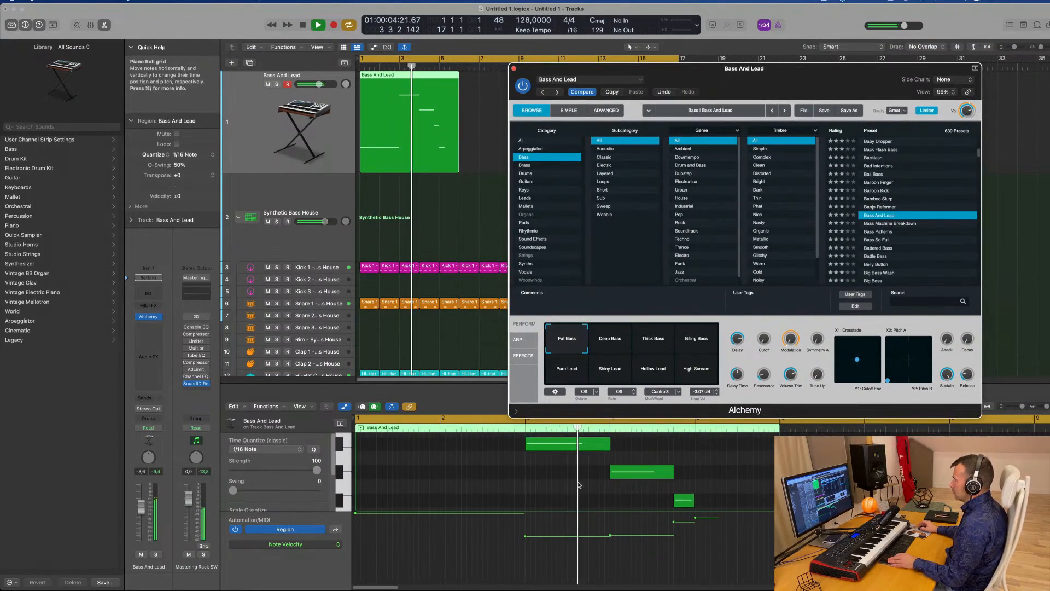
scroll(580, 484, down, 2)
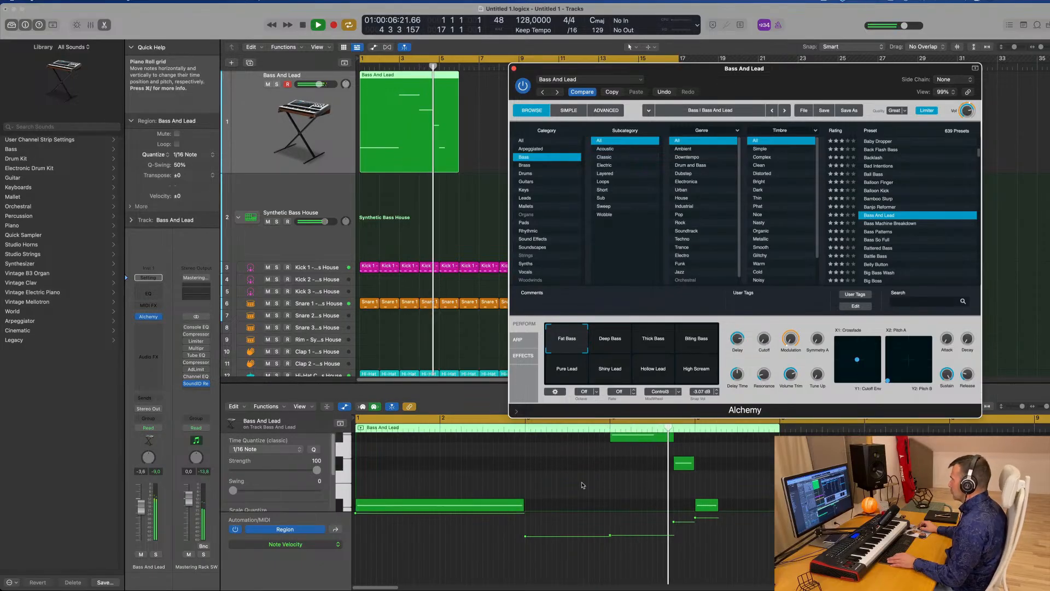
scroll(583, 485, down, 2)
key(space)
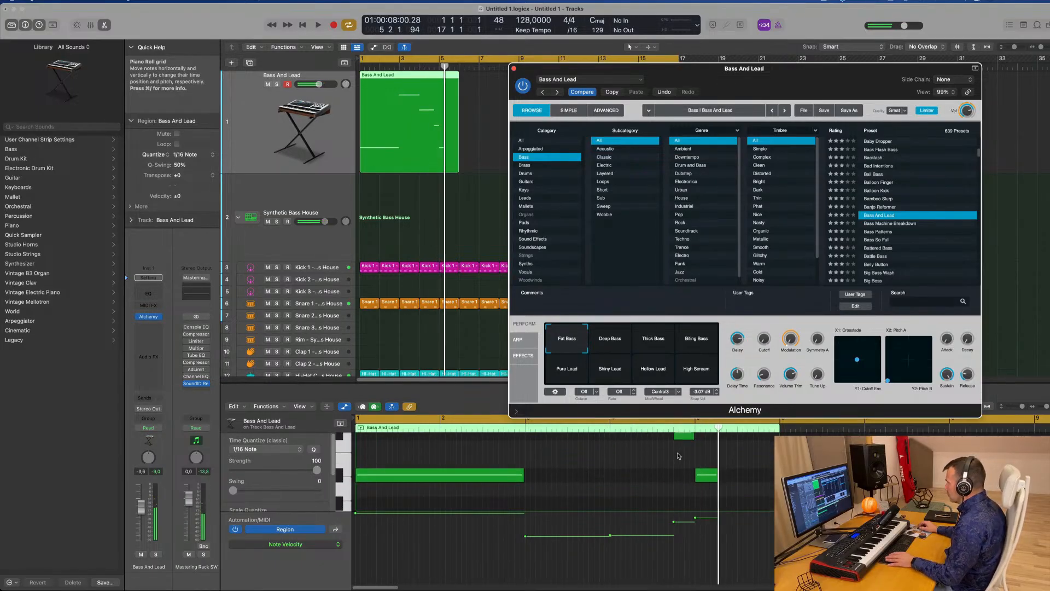
scroll(679, 456, up, 4)
drag(673, 473, 679, 472)
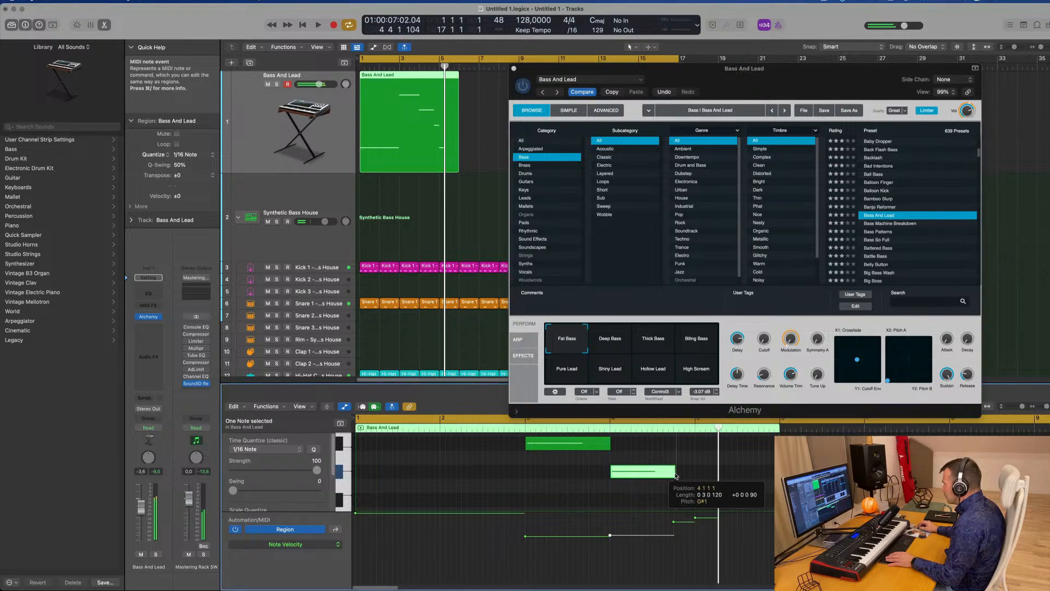
scroll(645, 459, down, 2)
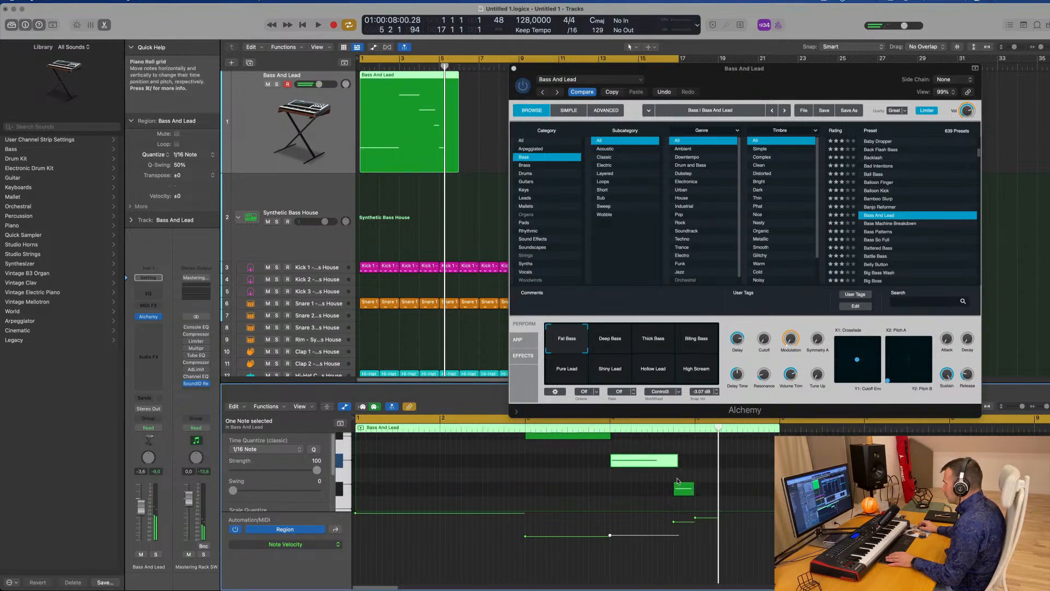
drag(694, 482, 697, 482)
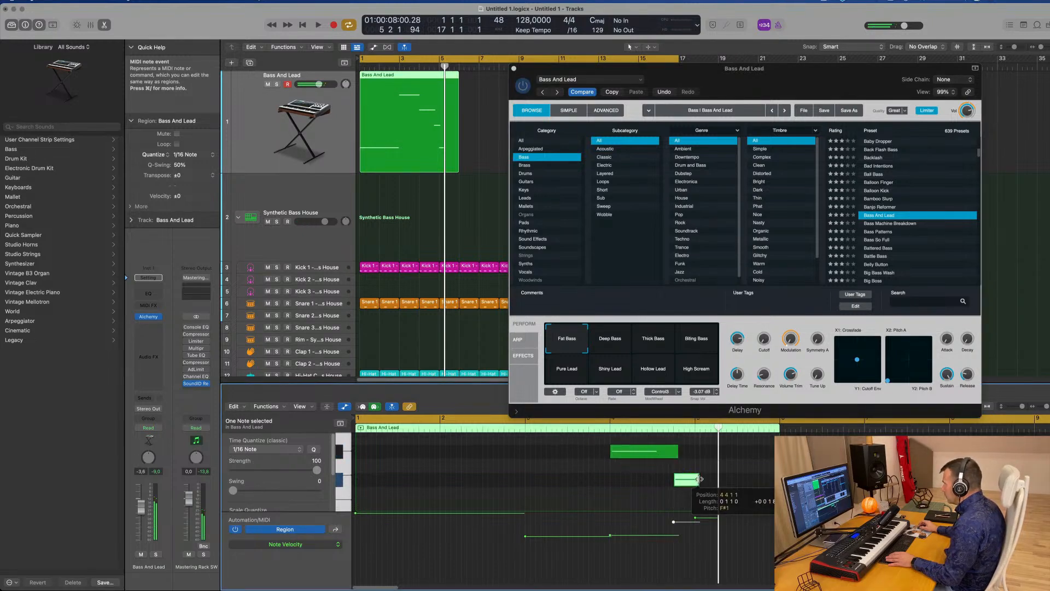
scroll(700, 485, down, 2)
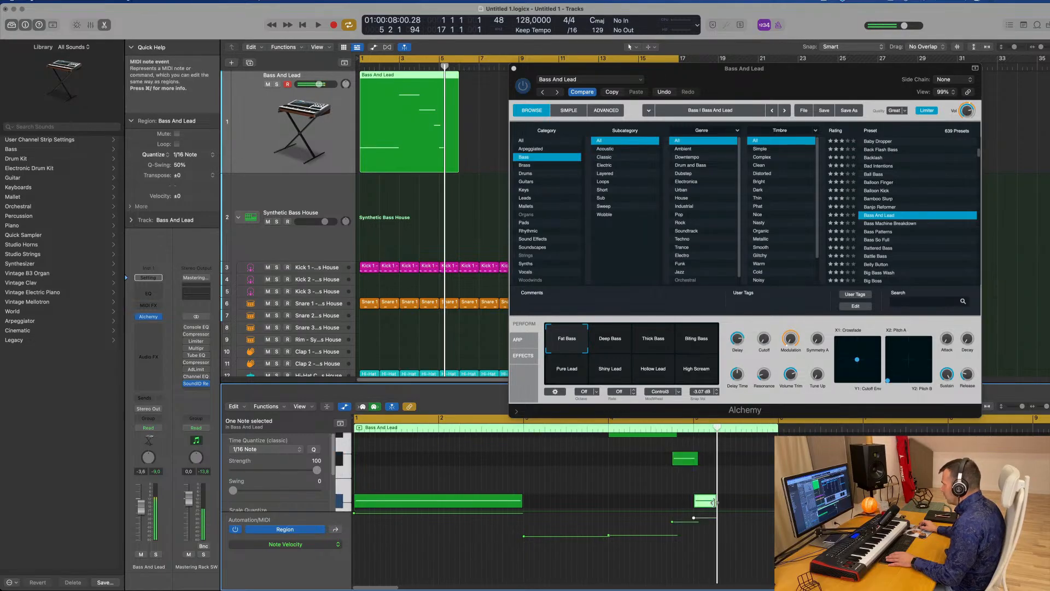
drag(522, 501, 529, 501)
Listen to the edited bass line, split its region at bar 5 and delete the leftover part after the split.
key(space)
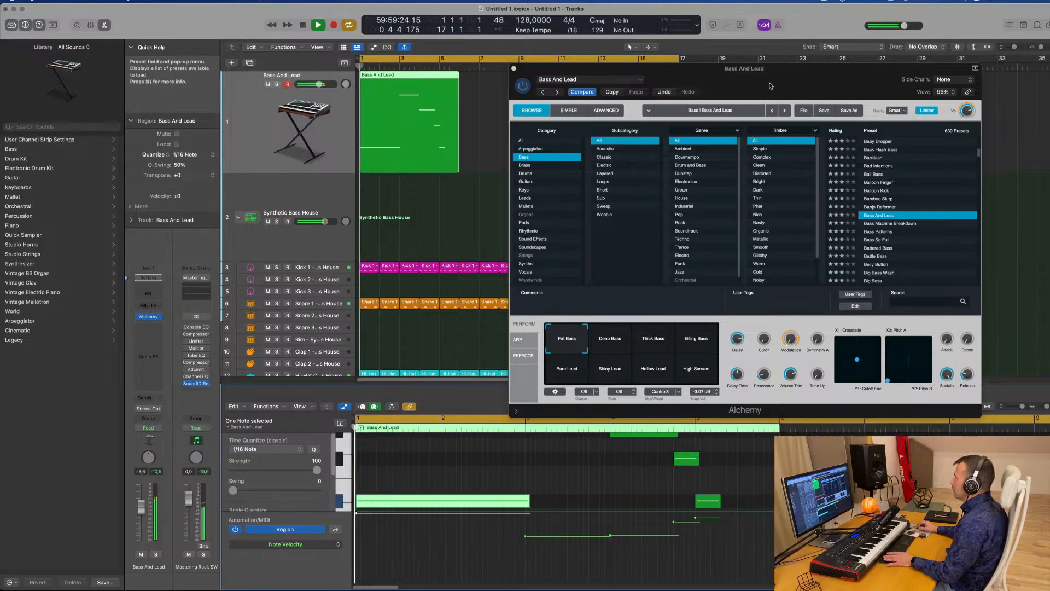
drag(771, 85, 739, 70)
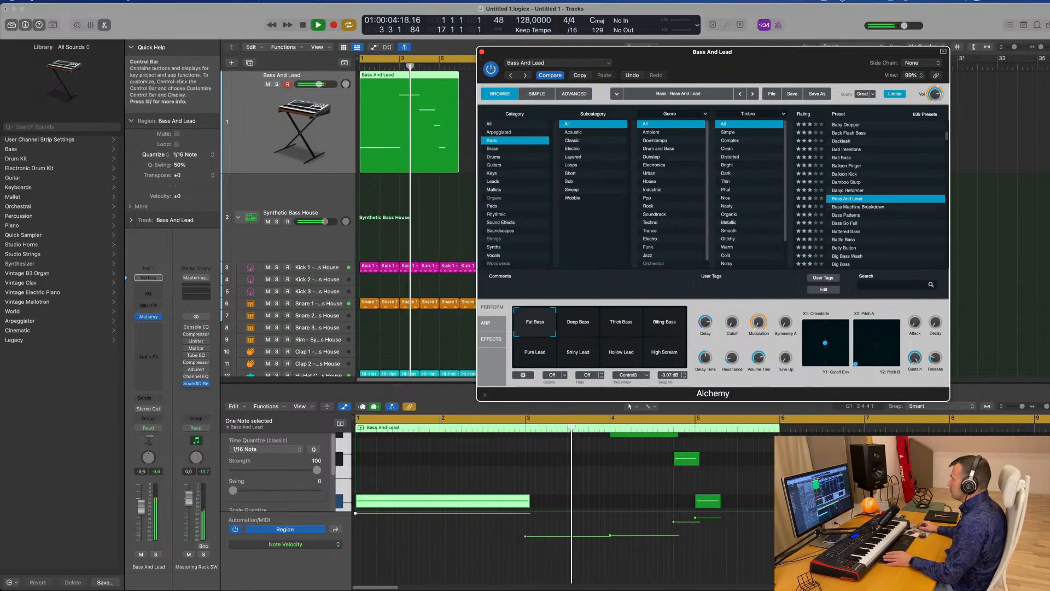
drag(745, 52, 880, 85)
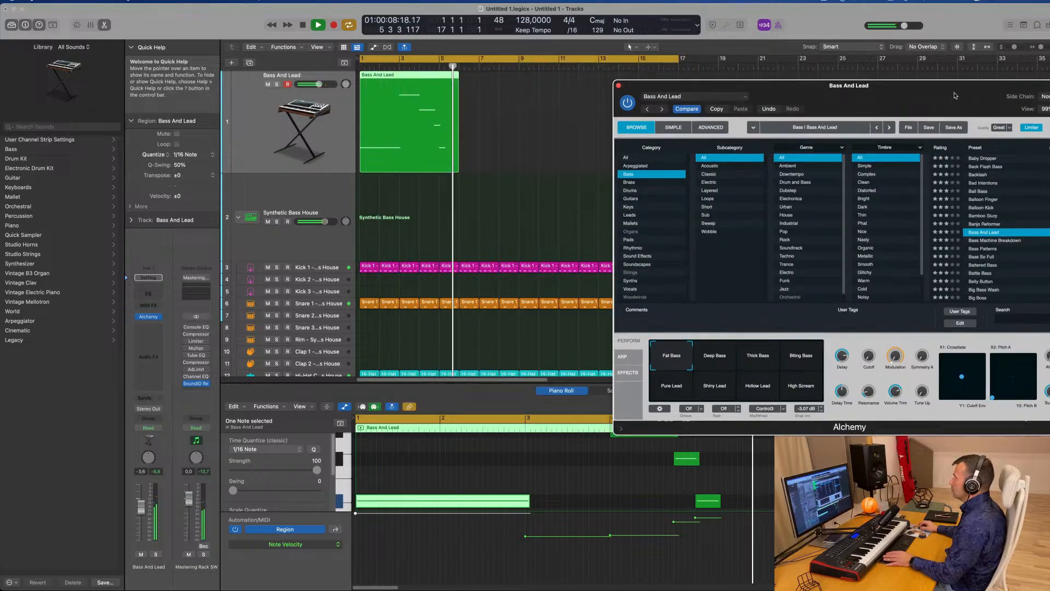
drag(954, 96, 966, 98)
key(space)
click(438, 75)
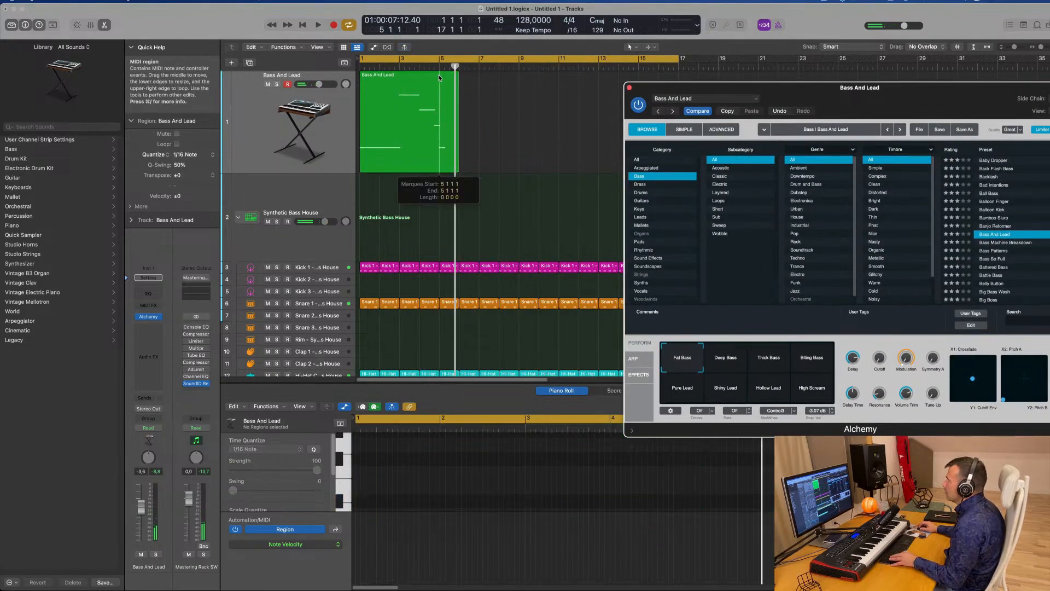
click(600, 207)
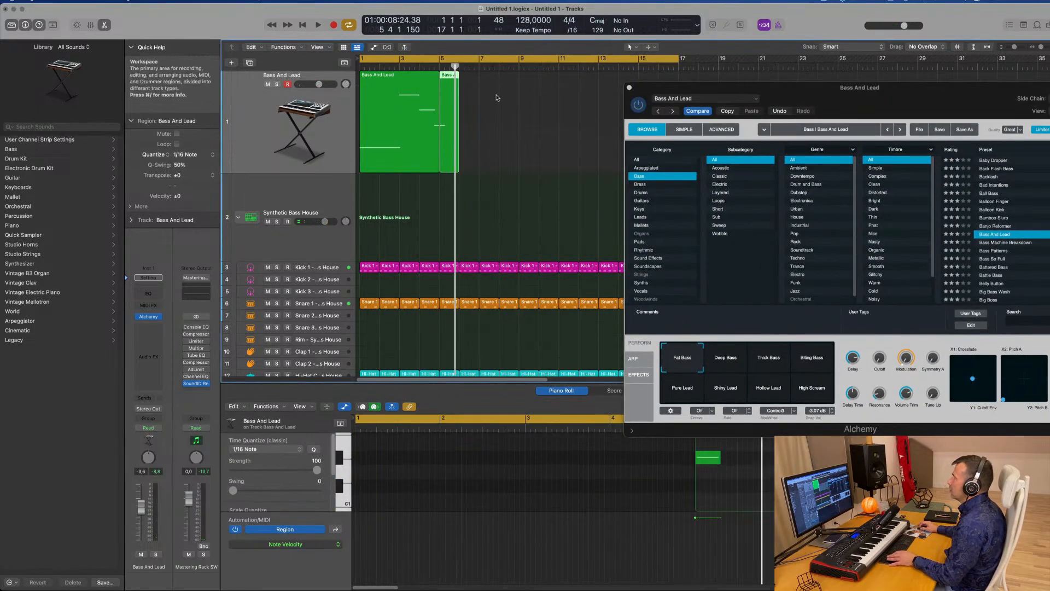
drag(496, 96, 454, 129)
key(Delete)
Repeat the four-bar bass region three times to fill the 16-bar loop, and play it with the drums.
key(space)
click(386, 105)
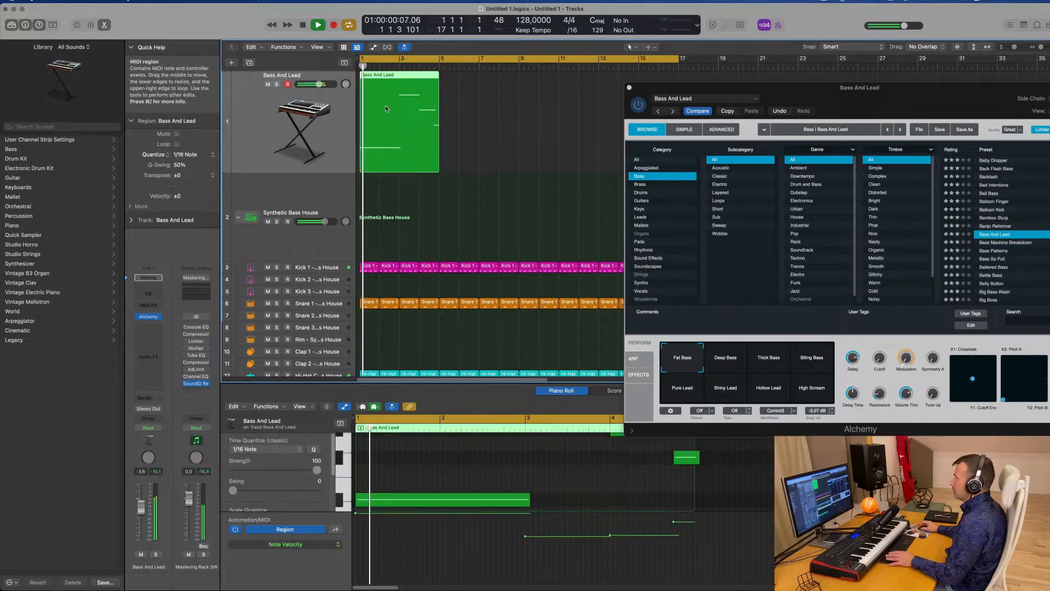
key(space)
key(super+r)
key(super+r)
key(super+r)
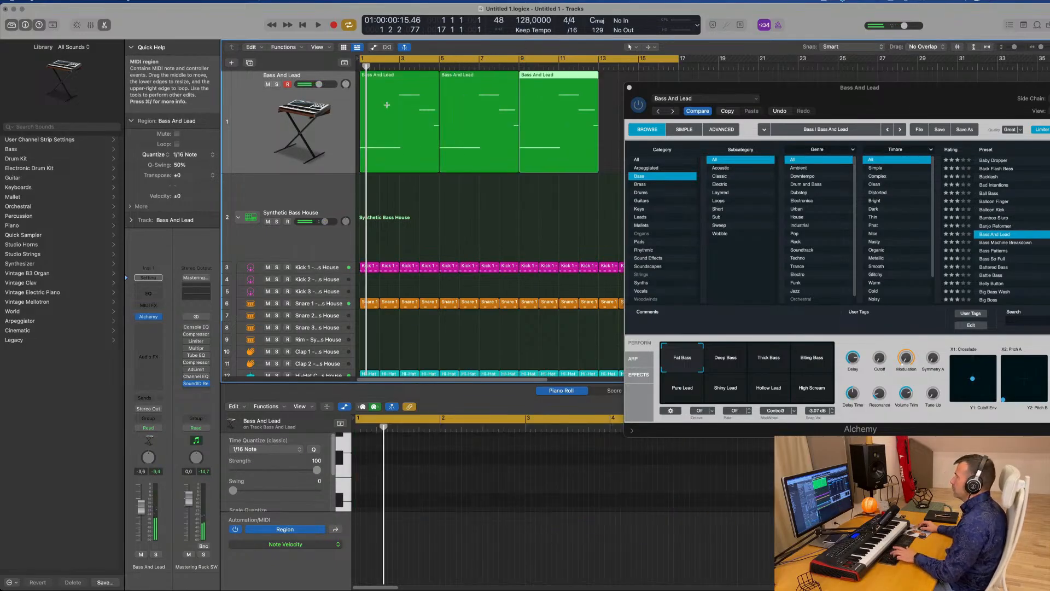
drag(678, 89, 751, 231)
key(space)
click(631, 204)
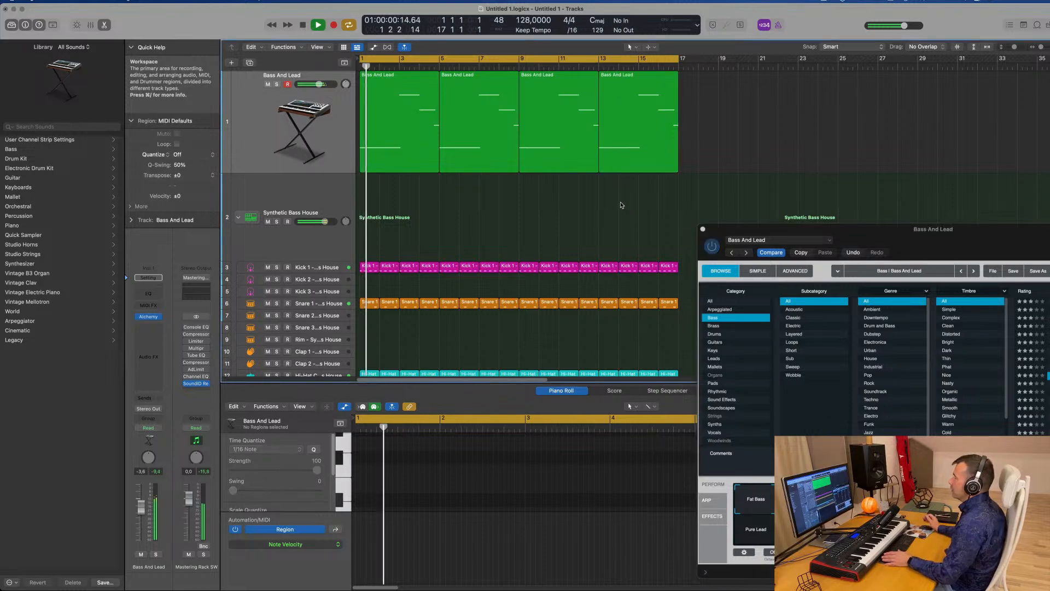
Bring the Alchemy window back into full view, switch it to the advanced view, and restart playback from bar 1.
drag(847, 240, 813, 239)
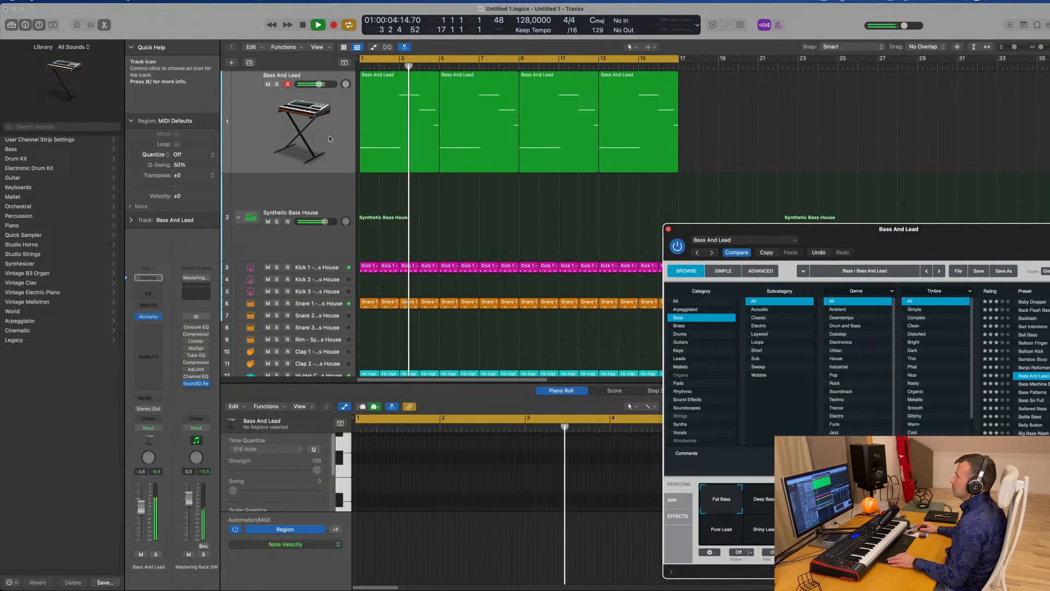
scroll(317, 143, left, 2)
scroll(316, 143, right, 3)
scroll(316, 143, right, 1)
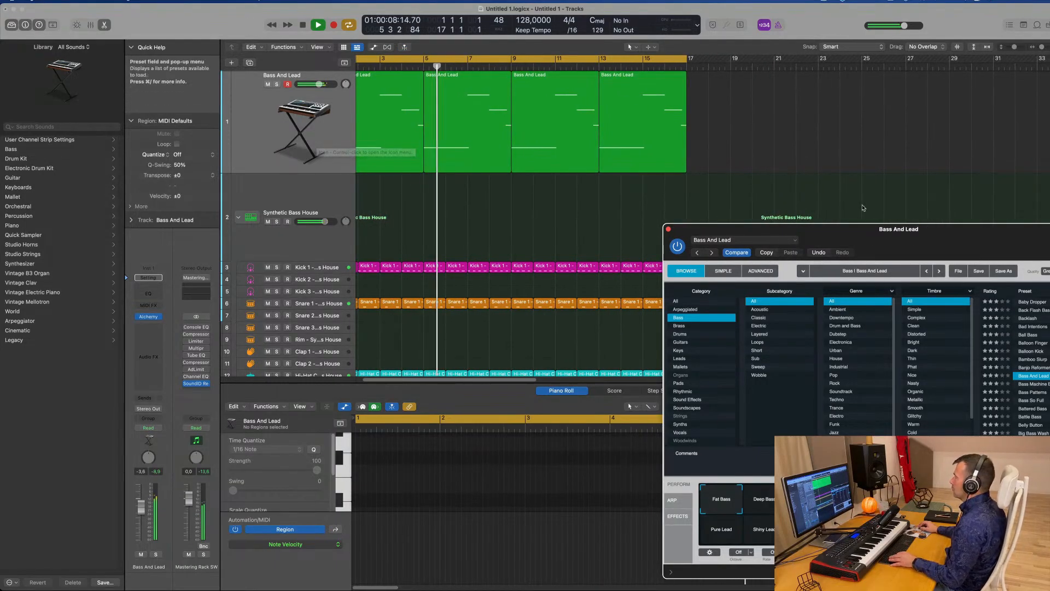
drag(864, 229, 547, 94)
key(Return)
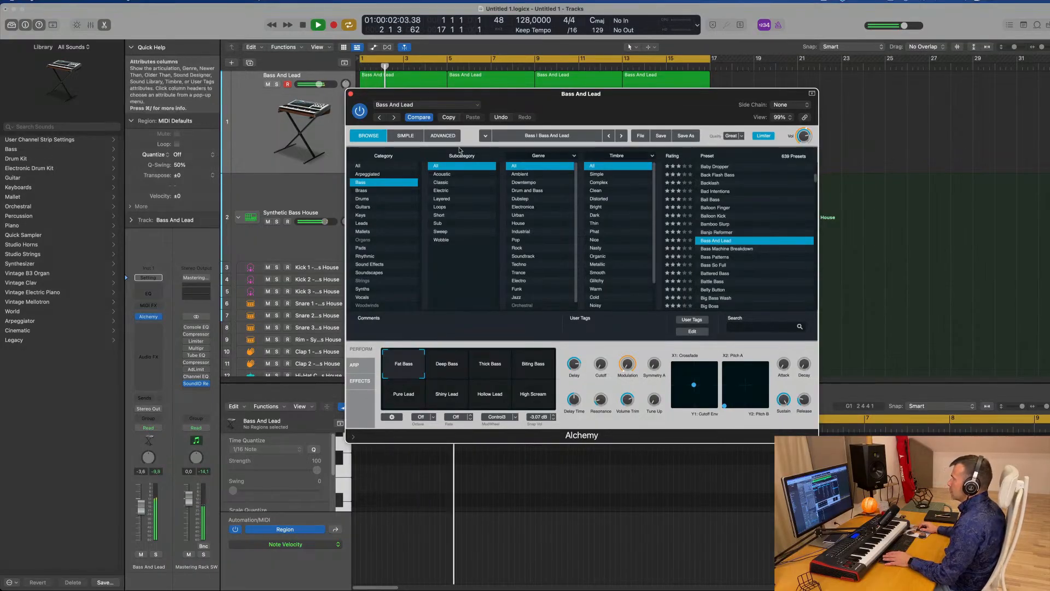
click(442, 135)
key(Return)
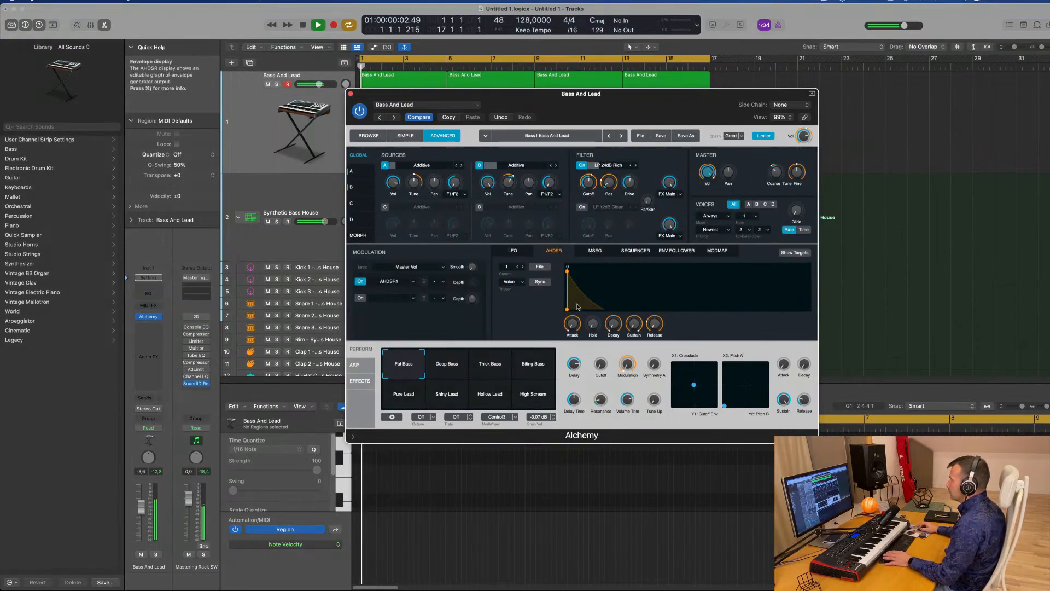
Reshape Alchemy's AHDSR1 envelope with a longer release, a nearly full sustain and a short decay, restarting playback to hear it.
drag(567, 309, 594, 310)
key(Return)
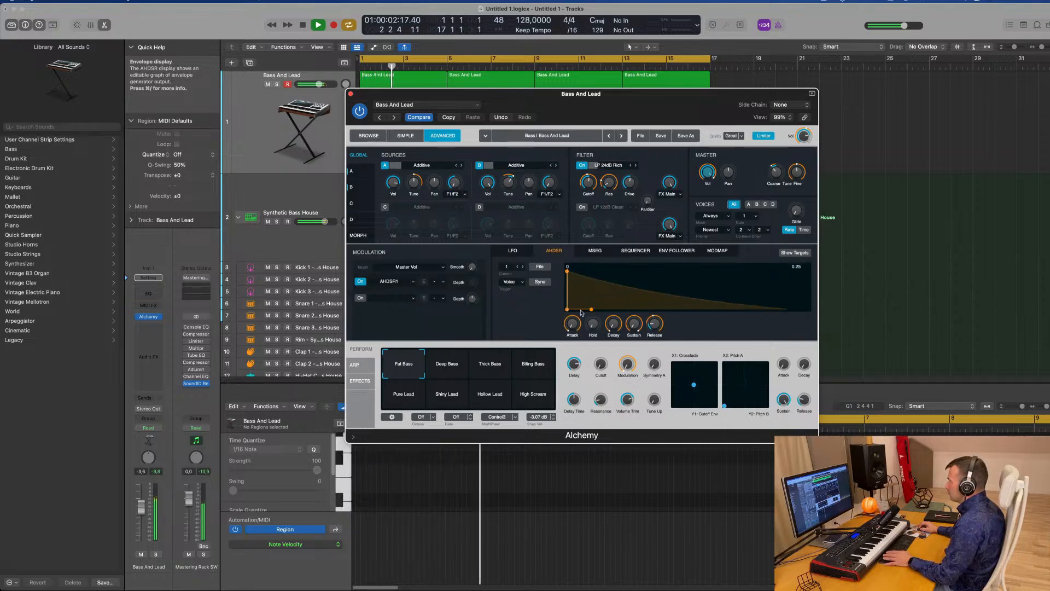
drag(595, 308, 569, 285)
drag(570, 283, 577, 279)
key(space)
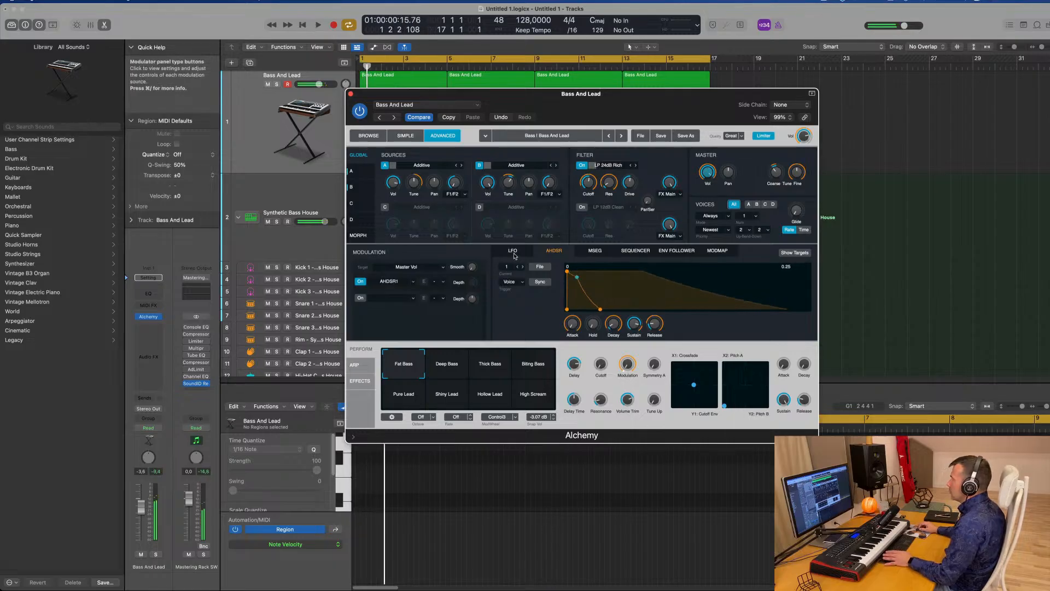
View the LFO settings and audition the bass line while toggling the AHDSR1 modulation of Master Vol off and on.
click(513, 251)
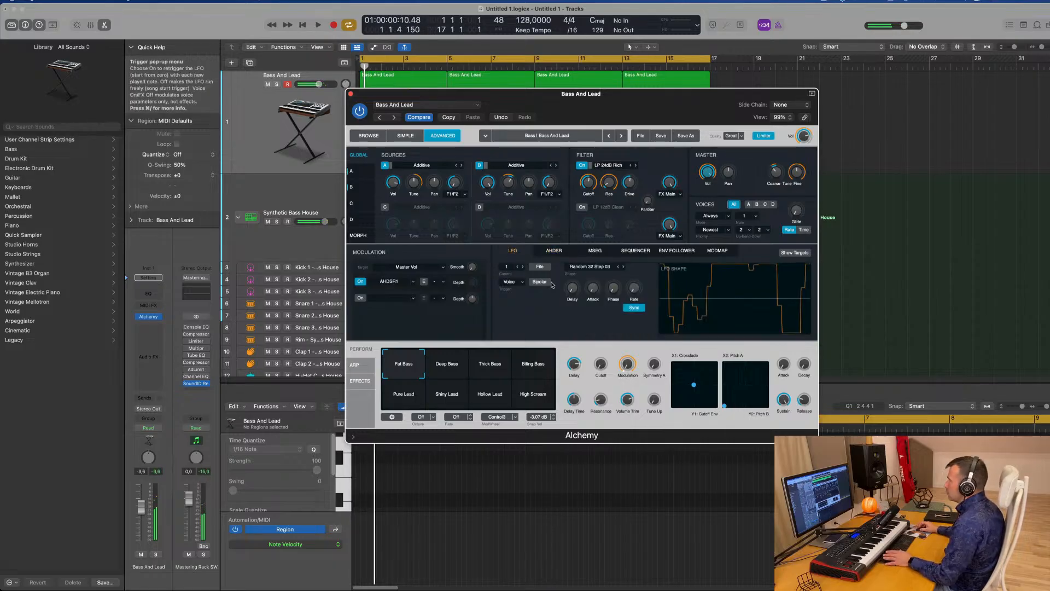
key(space)
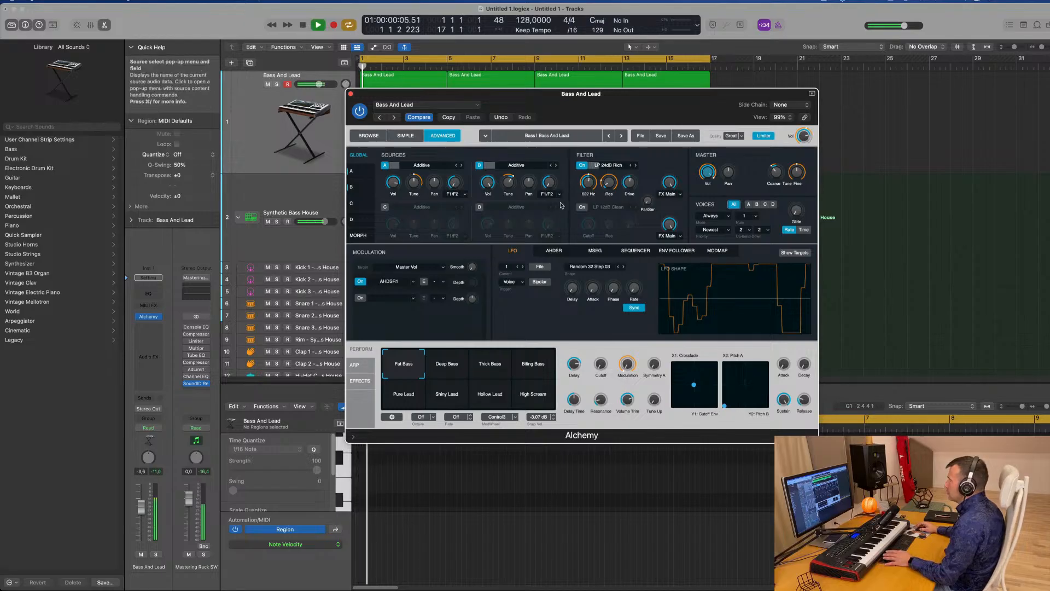
key(space)
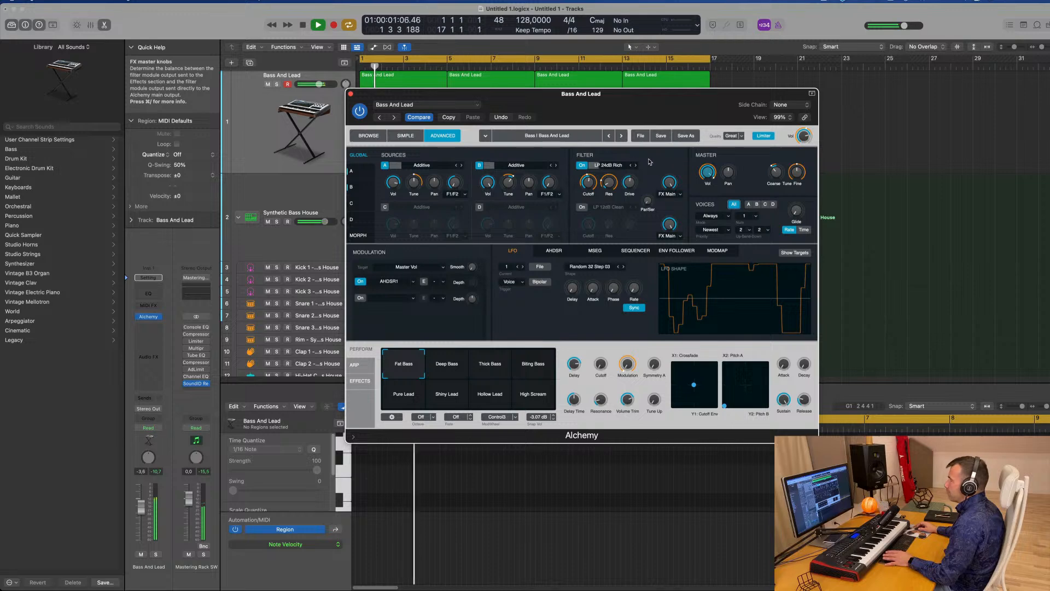
click(361, 281)
key(space)
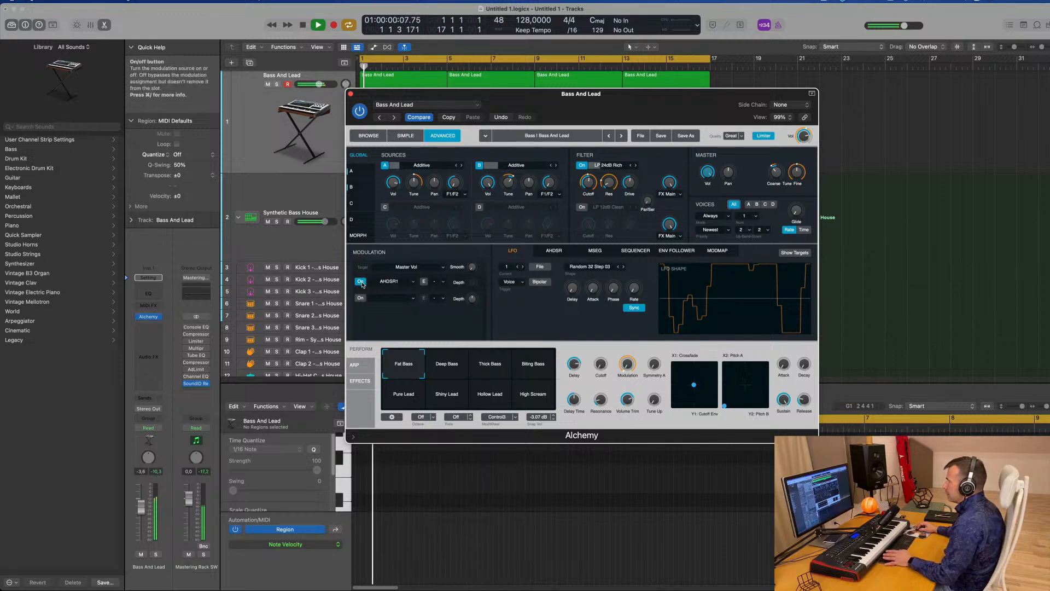
key(space)
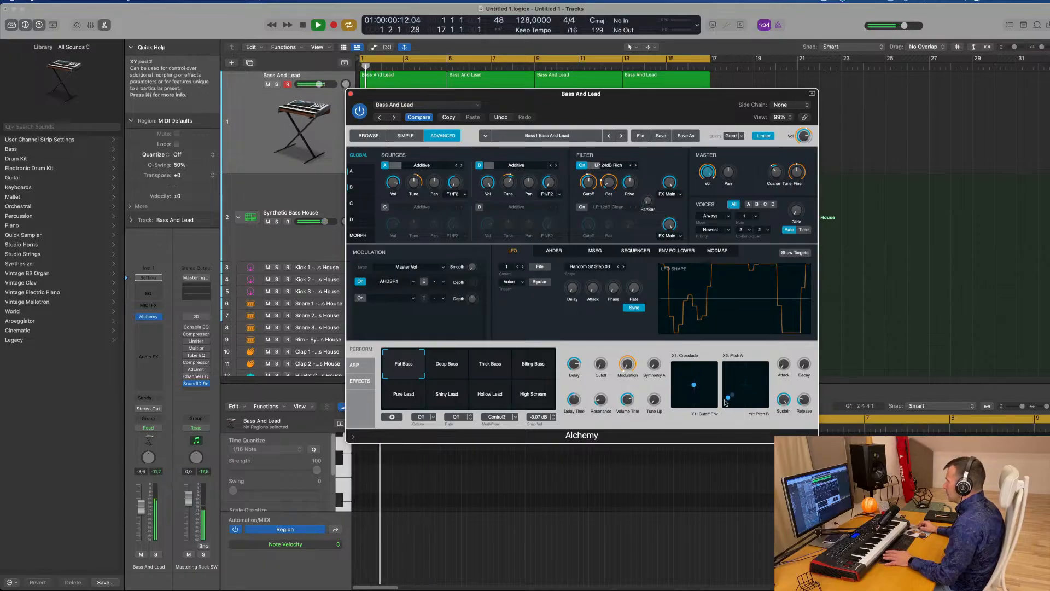
Try different Pitch A and Pitch B positions on the second XY pad during playback, returning the handle to its corner.
drag(725, 403, 725, 408)
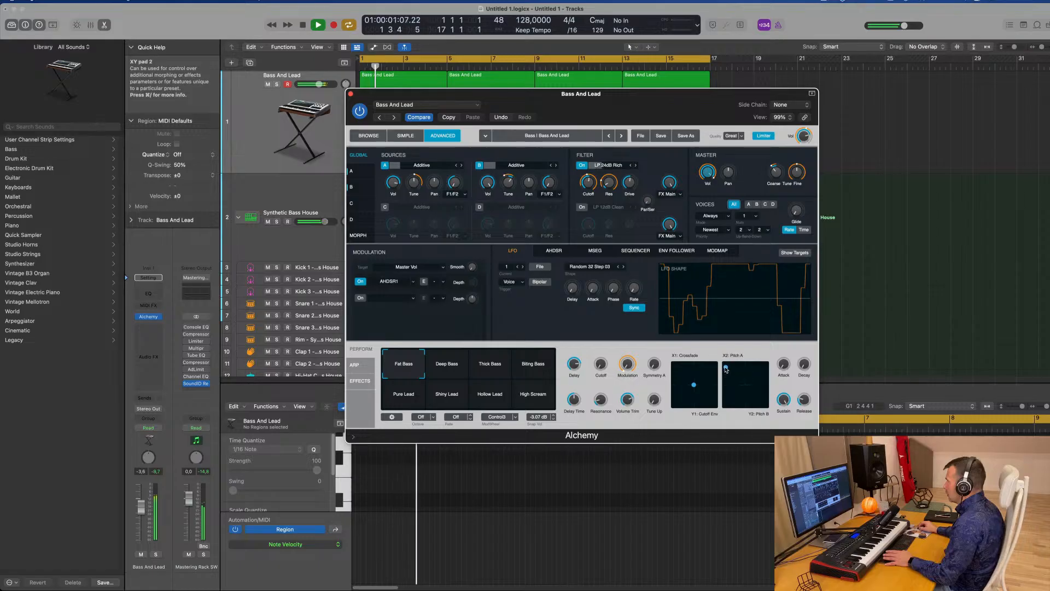
drag(720, 405, 725, 408)
key(space)
key(space)
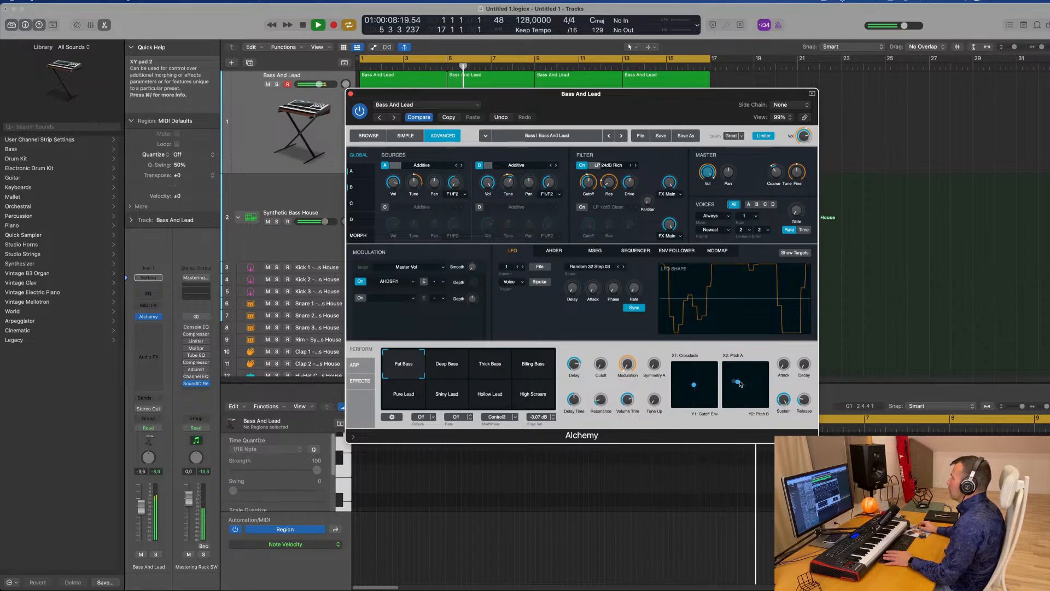
key(space)
key(space)
Slightly lower the Cutoff Env position on Alchemy's first XY pad while listening to the bass.
drag(694, 385, 726, 365)
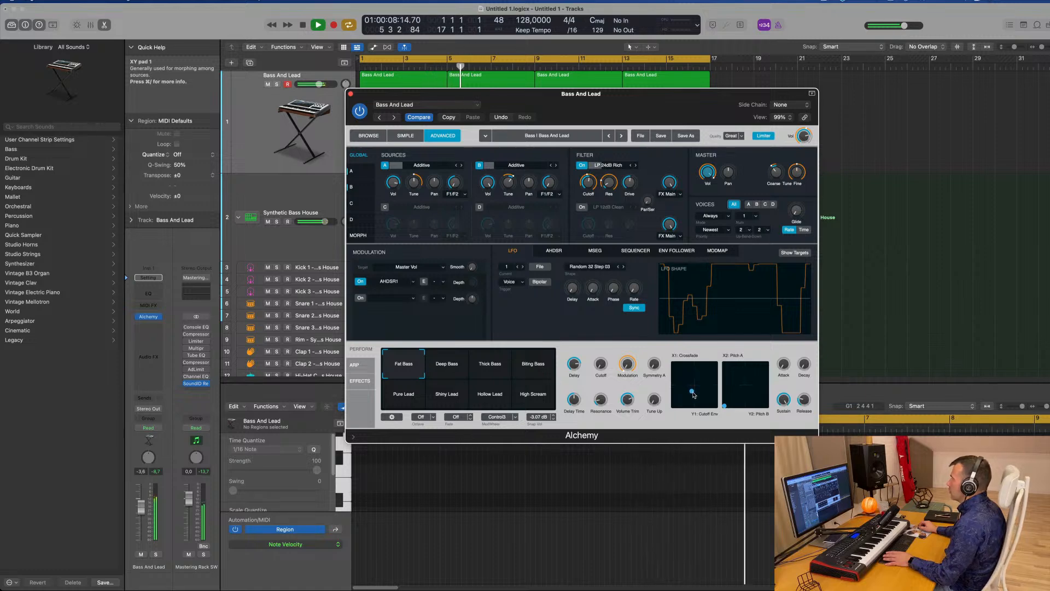
key(space)
Select the Bass And Lead track, lower its volume to -6.1 dB and move the Alchemy window aside.
drag(606, 108, 746, 103)
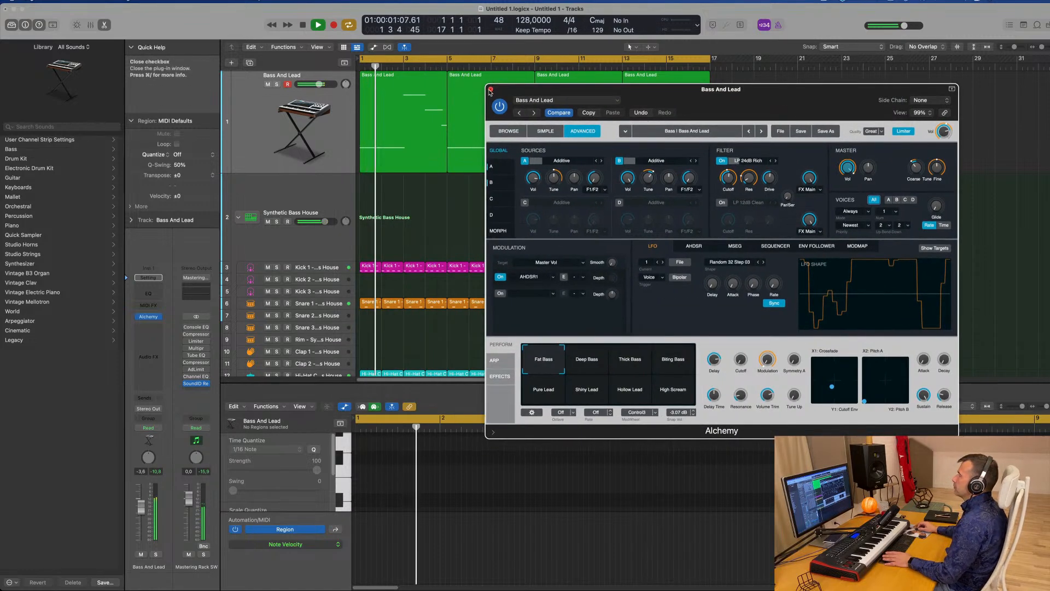
click(325, 124)
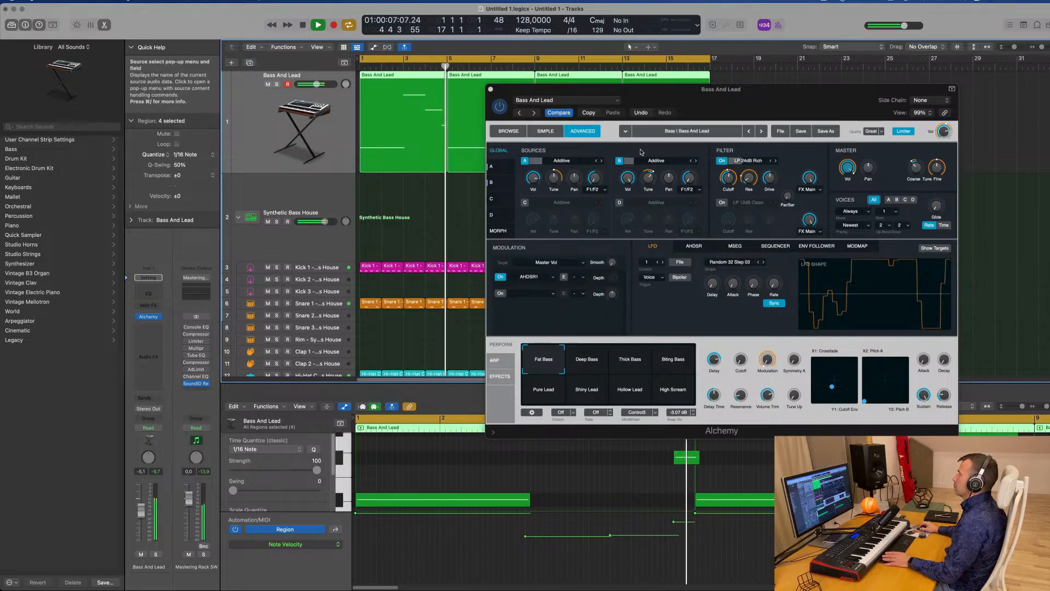
drag(875, 99, 1049, 103)
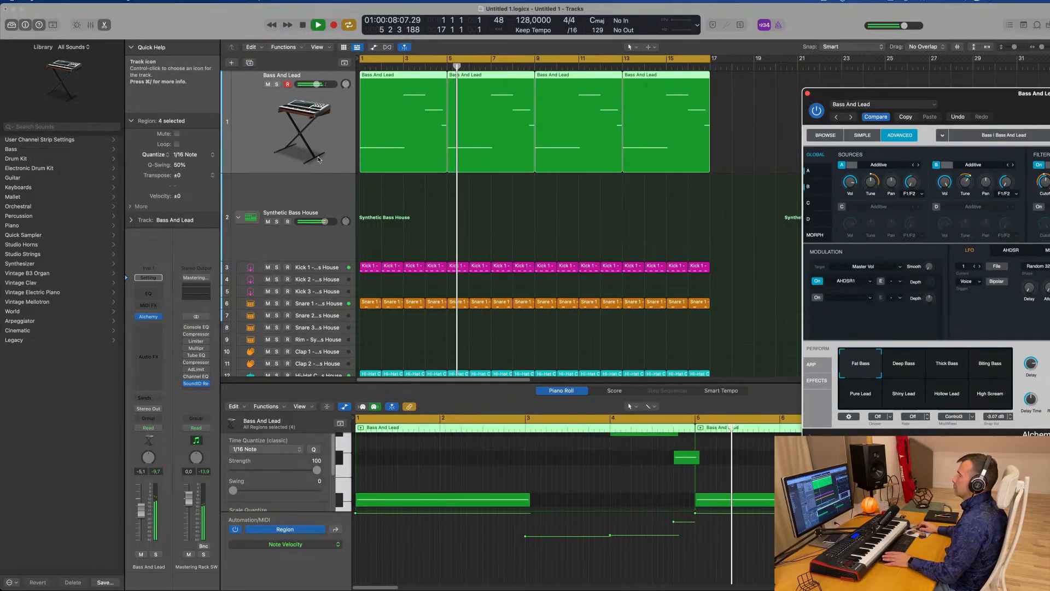
Duplicate the Bass And Lead track with its settings and open Alchemy on the new track.
click(251, 62)
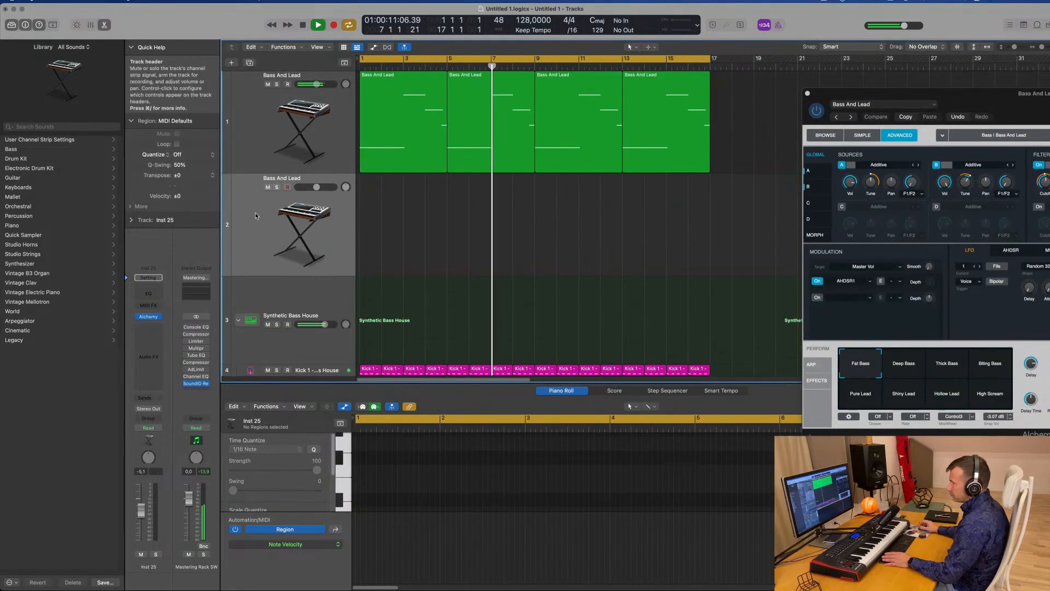
click(148, 316)
drag(561, 123, 667, 116)
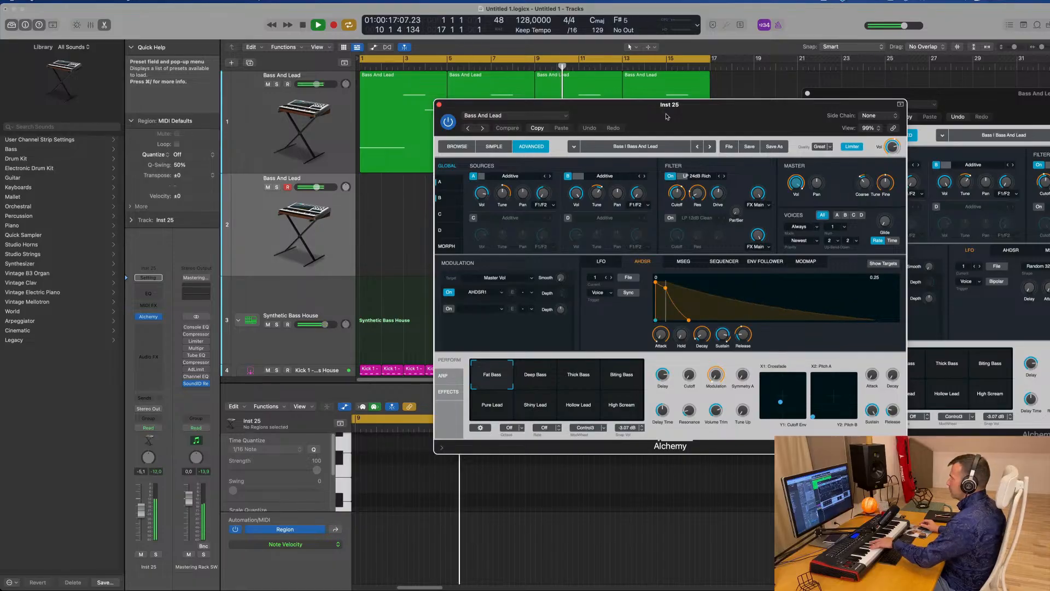
Browse Alchemy's Pads category and load the Gliding Through Space preset on the new track.
click(502, 116)
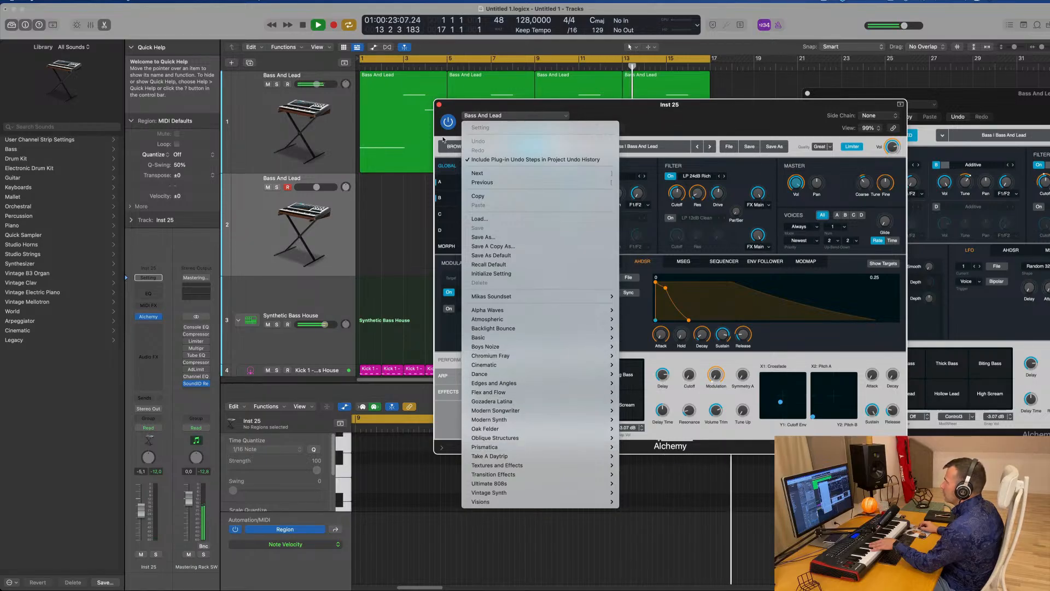
click(444, 157)
click(453, 148)
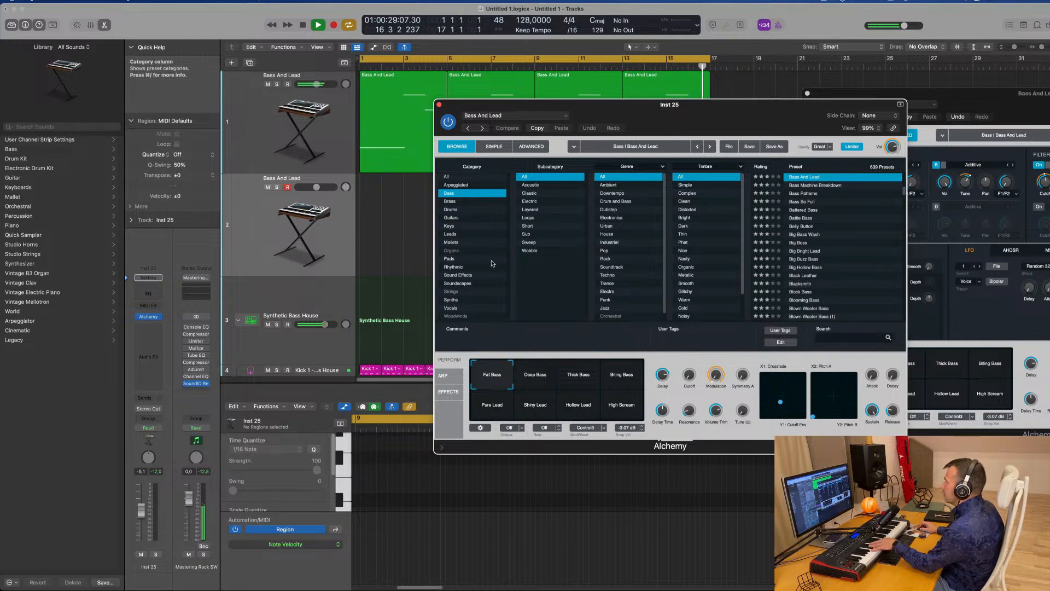
click(449, 261)
scroll(819, 241, down, 10)
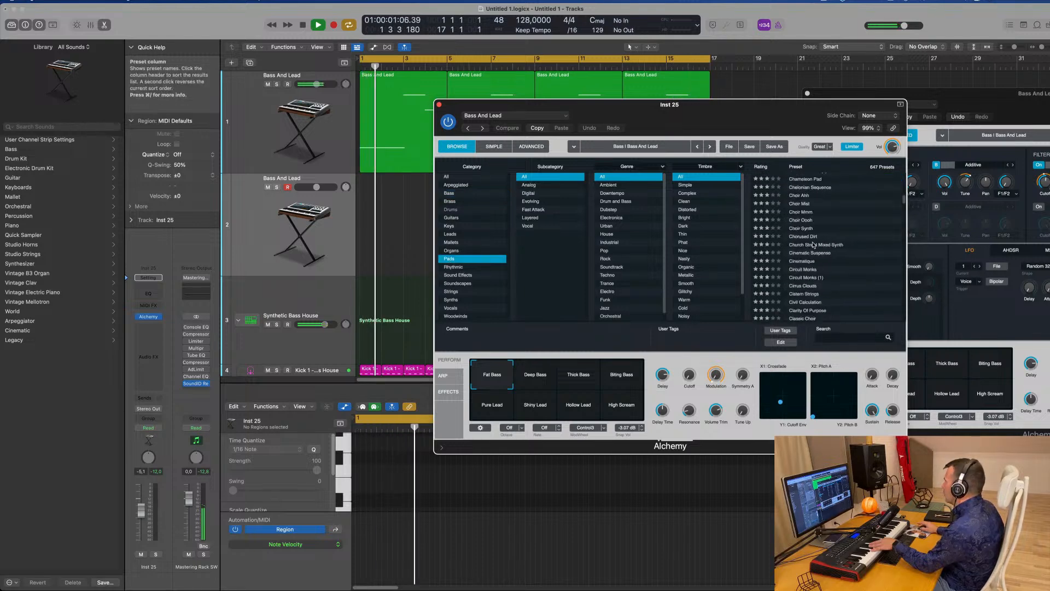
scroll(818, 241, down, 10)
click(808, 259)
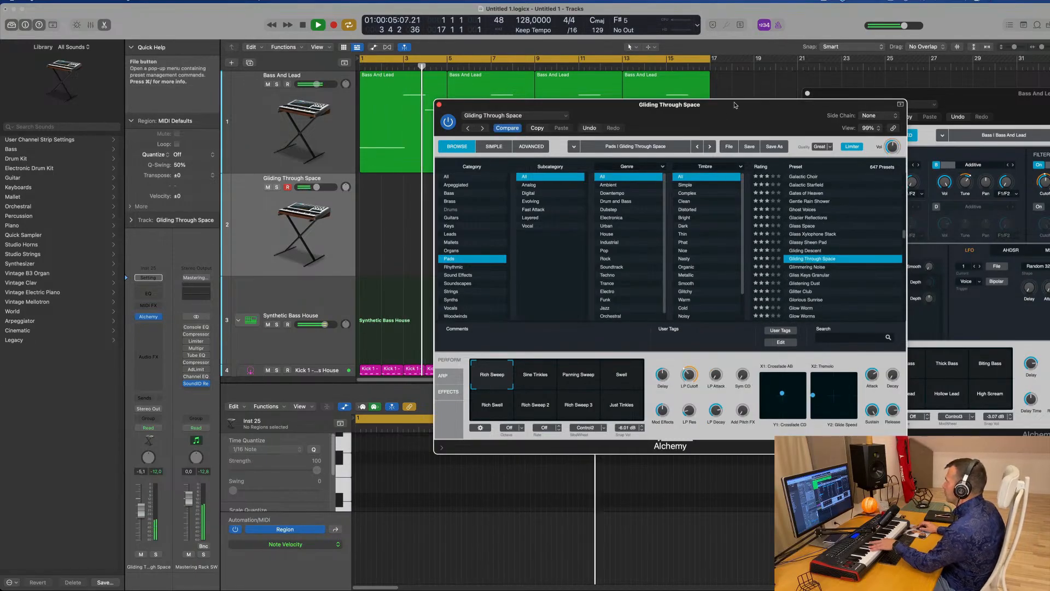
Audition the Sine Tinkles and Panning Sweep snapshots of the Gliding Through Space preset.
drag(743, 101, 723, 137)
click(513, 418)
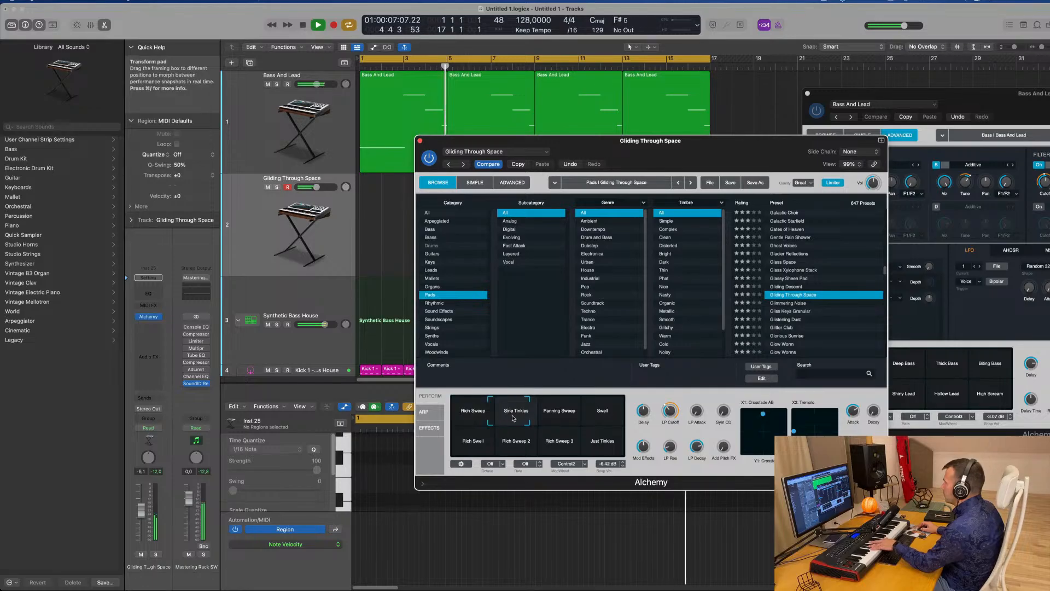
click(559, 416)
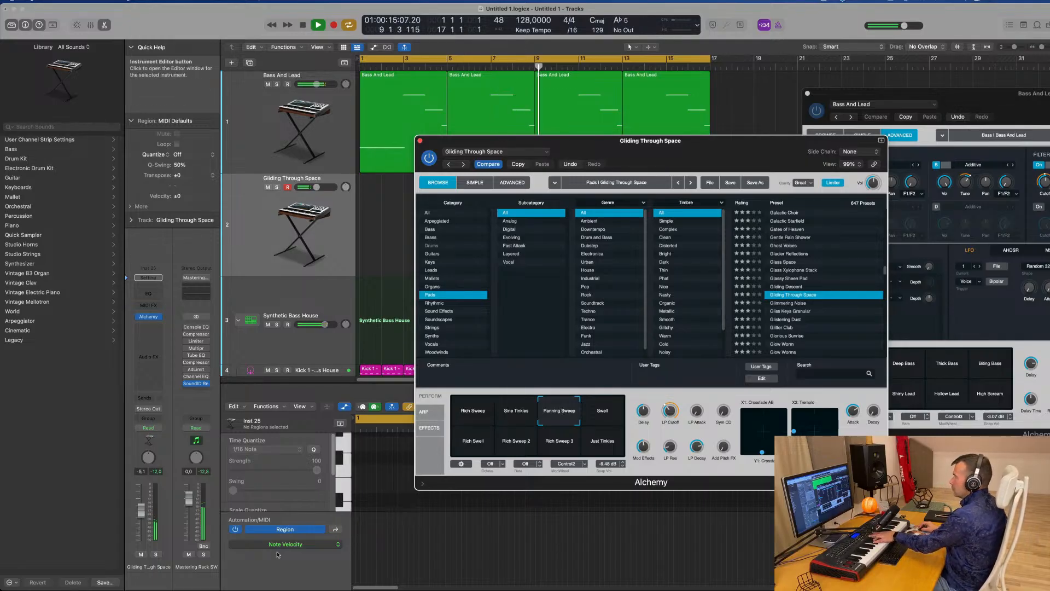
Raise the new track's volume to -1.7 dB and load the Glimmering Noise preset.
drag(141, 511, 141, 502)
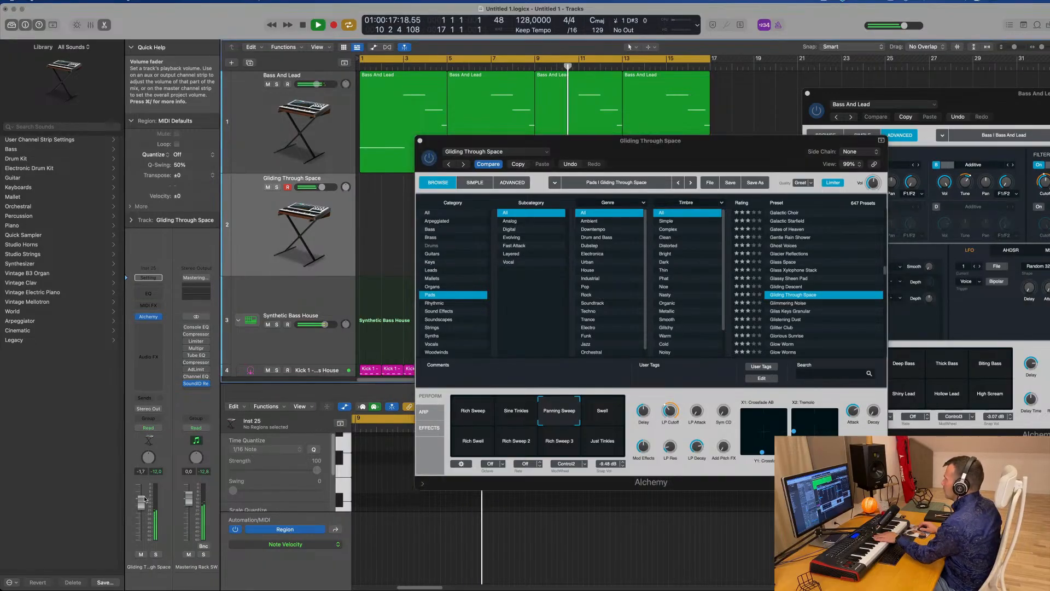
click(802, 303)
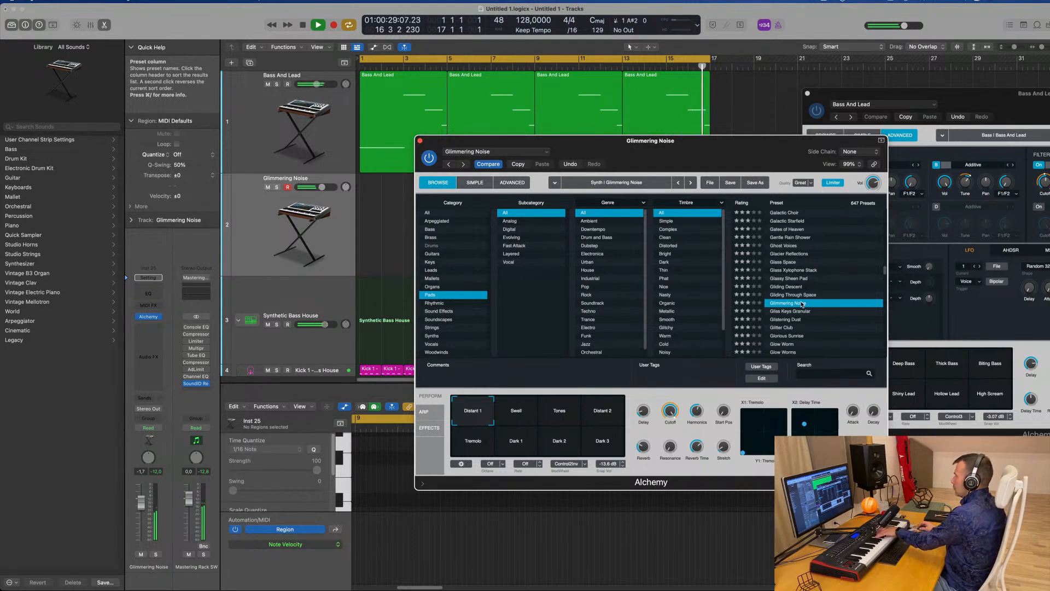
Record a four-bar part on the Glimmering Noise track from bar 5 and move the recorded region to bar 1.
key(r)
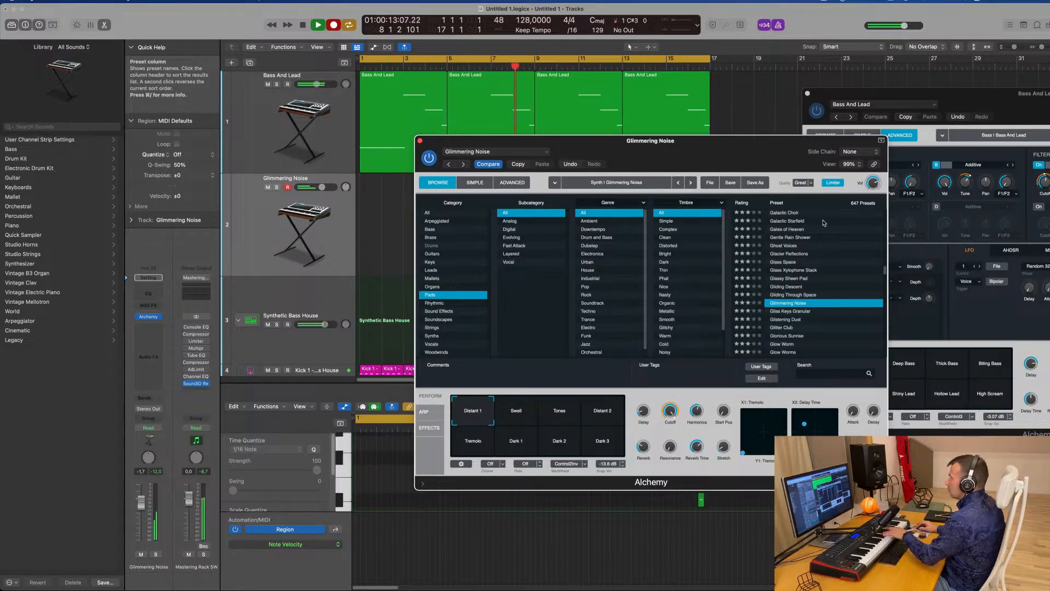
drag(687, 141, 1044, 119)
key(space)
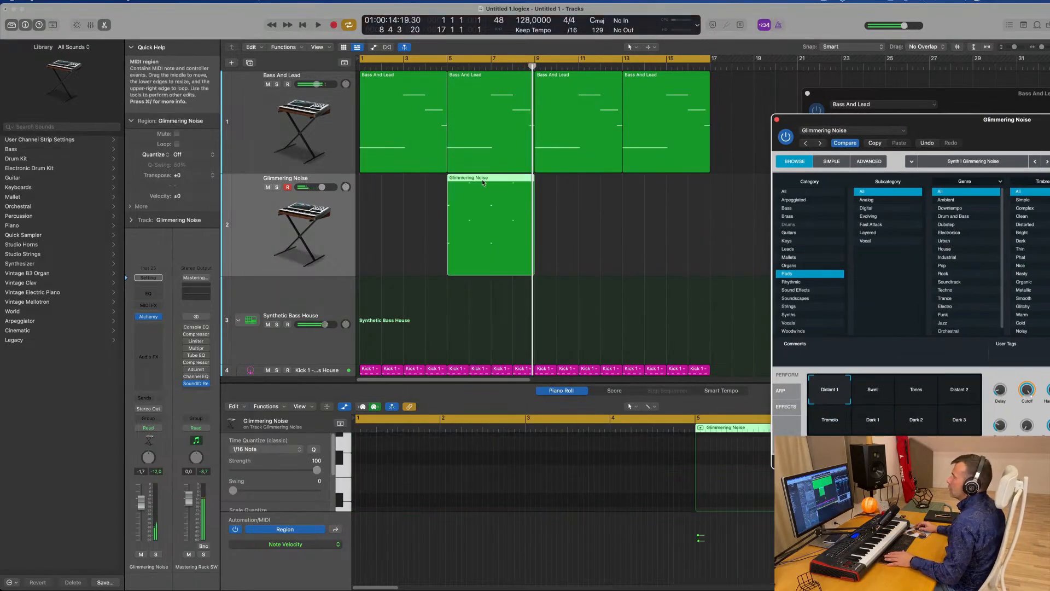
drag(525, 257, 437, 262)
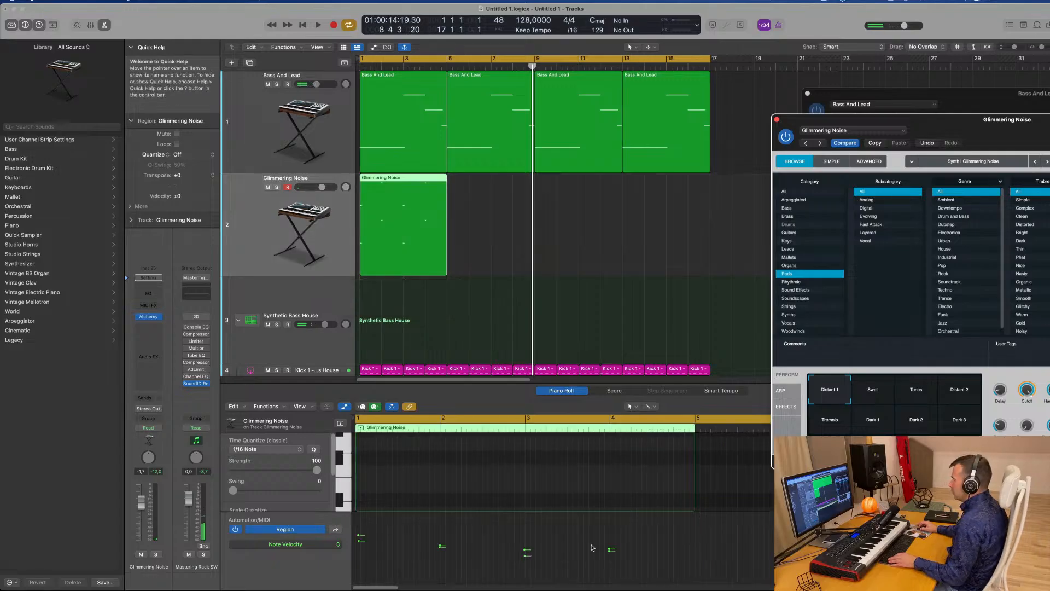
Move the late lower note at the beginning of the Glimmering Noise region exactly to the start of bar 1.
scroll(495, 462, up, 6)
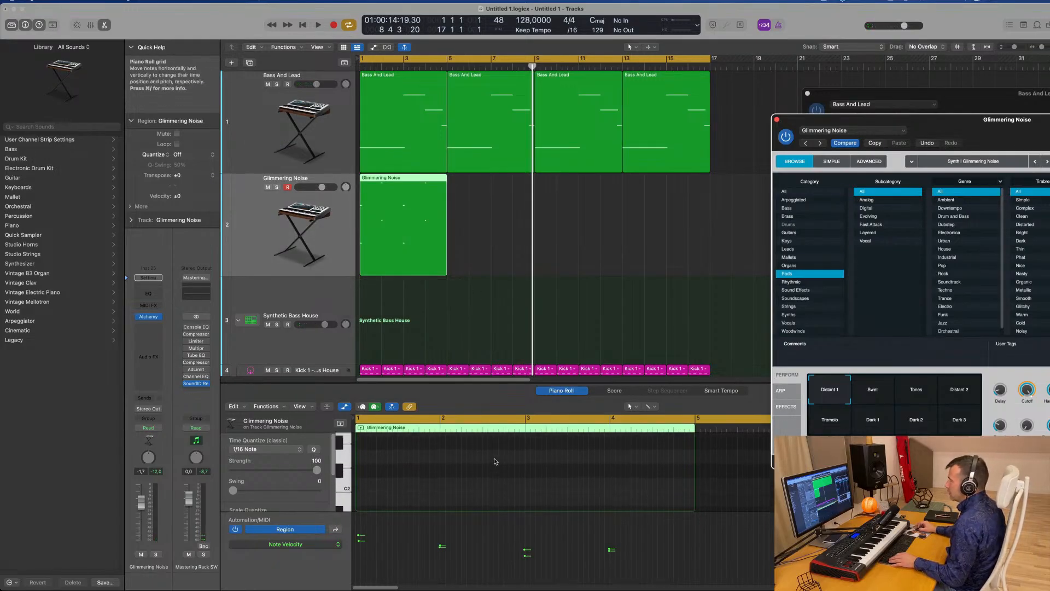
scroll(495, 461, down, 3)
click(489, 466)
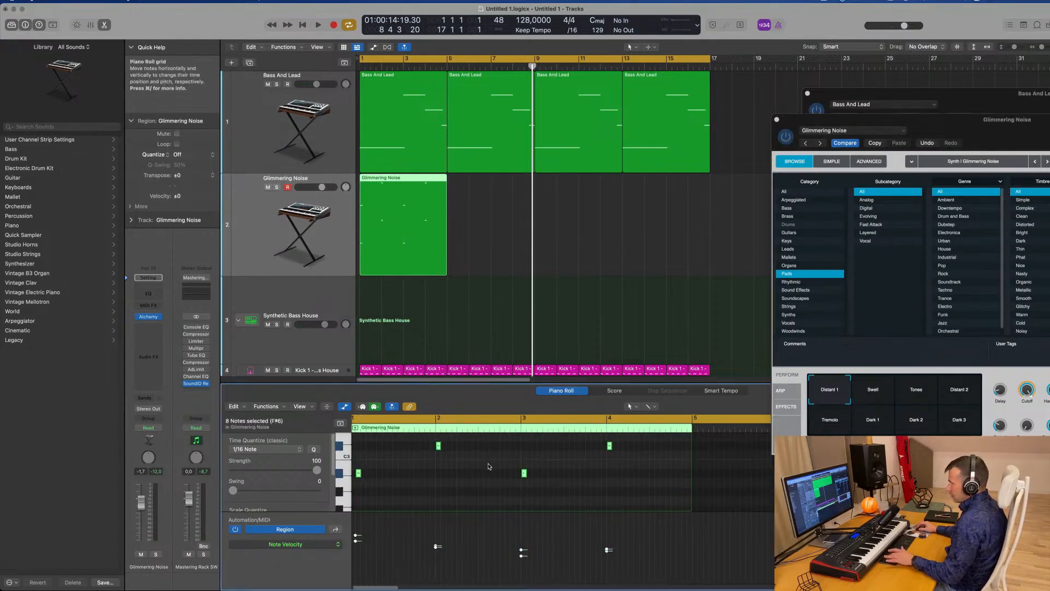
scroll(400, 484, up, 1)
scroll(408, 484, left, 5)
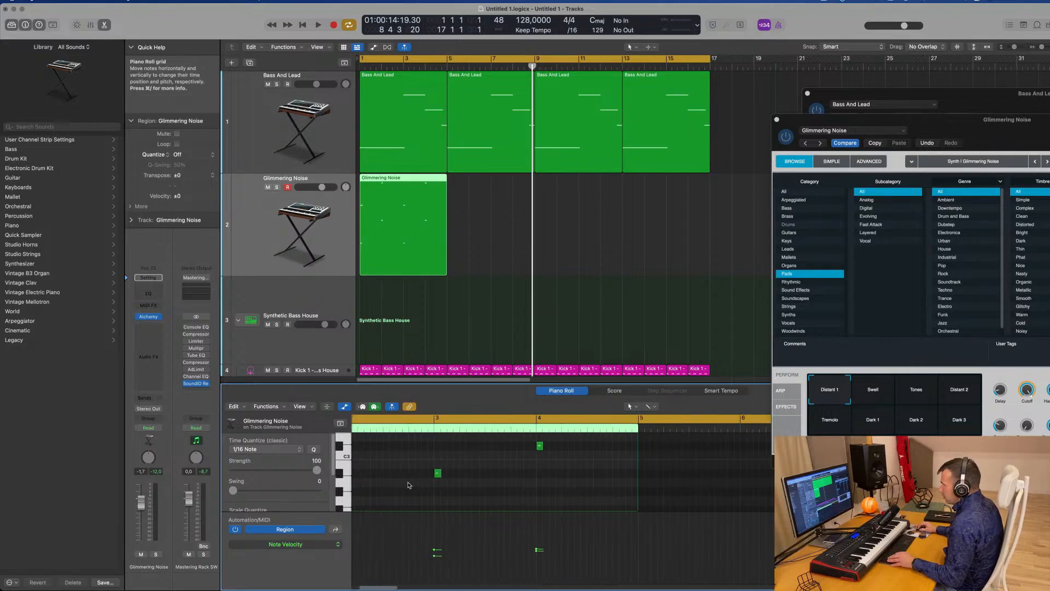
drag(403, 468, 359, 479)
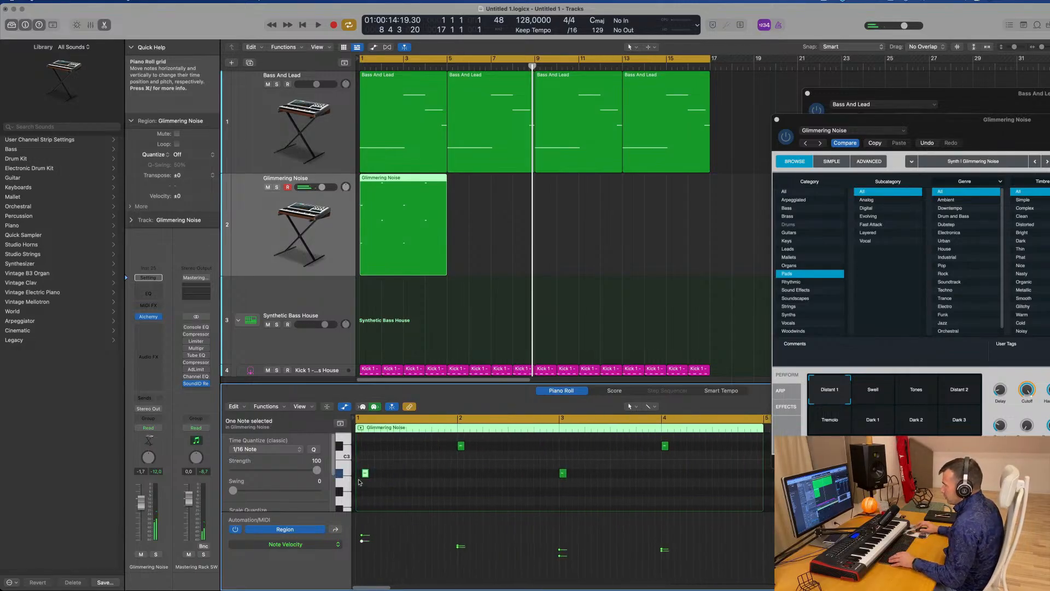
scroll(364, 477, down, 2)
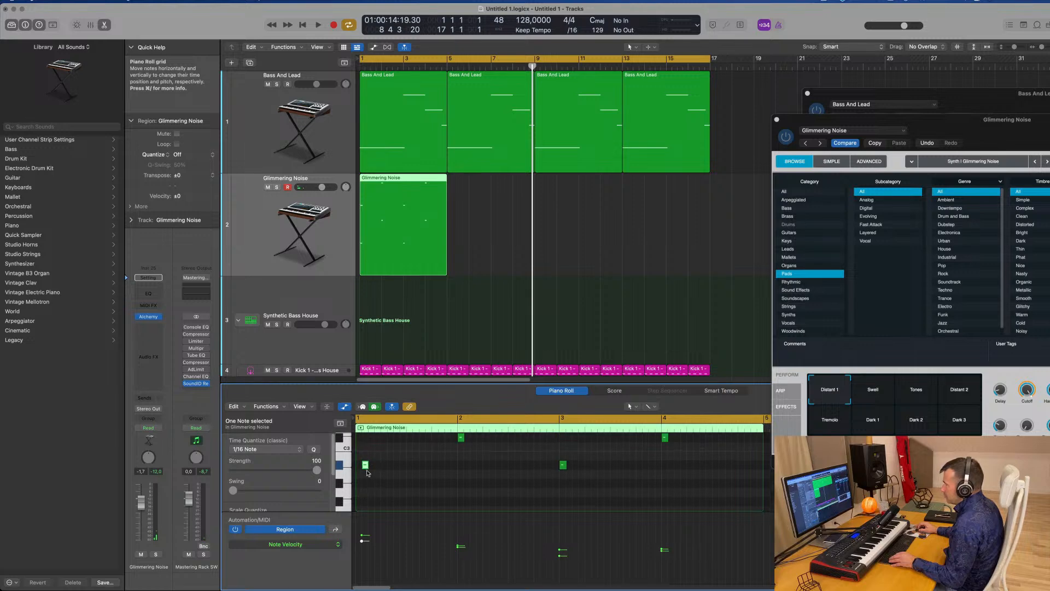
drag(365, 465, 359, 465)
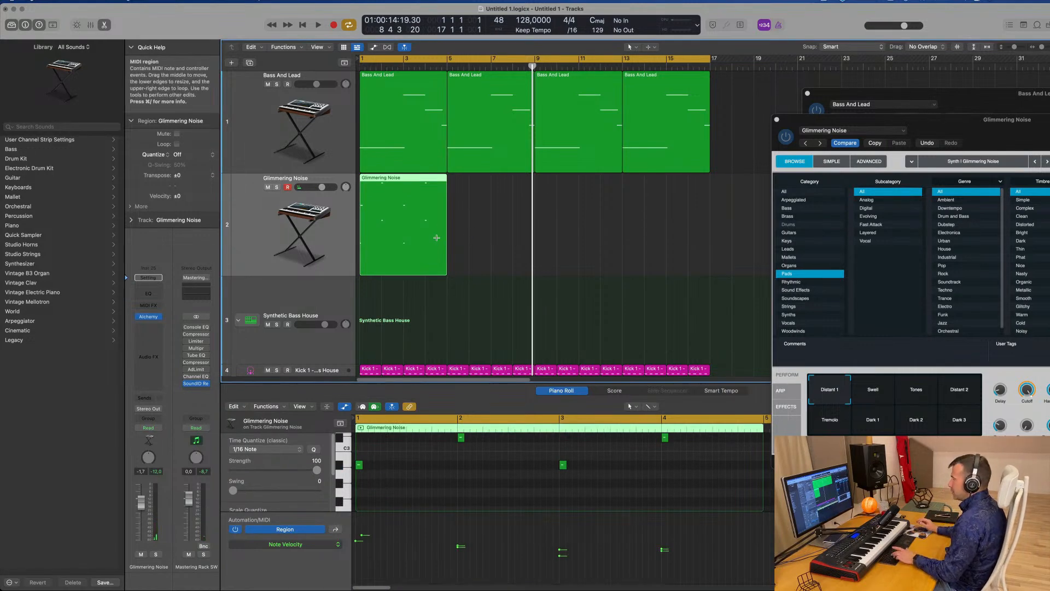
Repeat the four-bar Glimmering Noise region three times to fill the 16-bar loop.
key(super+r)
key(super+r)
key(super+r)
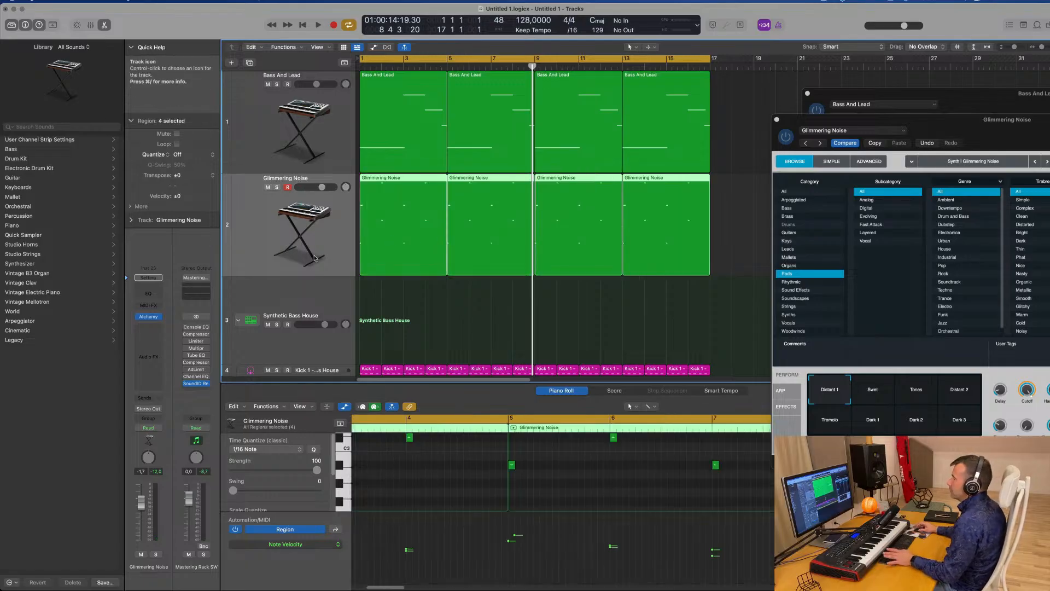
Play the arrangement from bar 1 and lower the Glimmering Noise track's volume to -3.2 dB.
key(Return)
key(space)
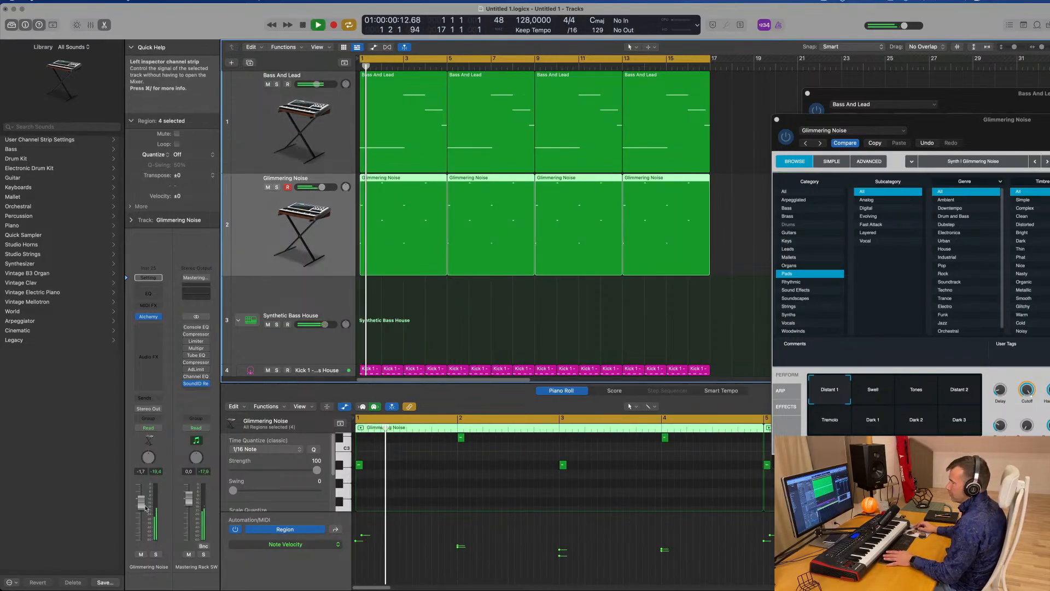
drag(145, 507, 145, 511)
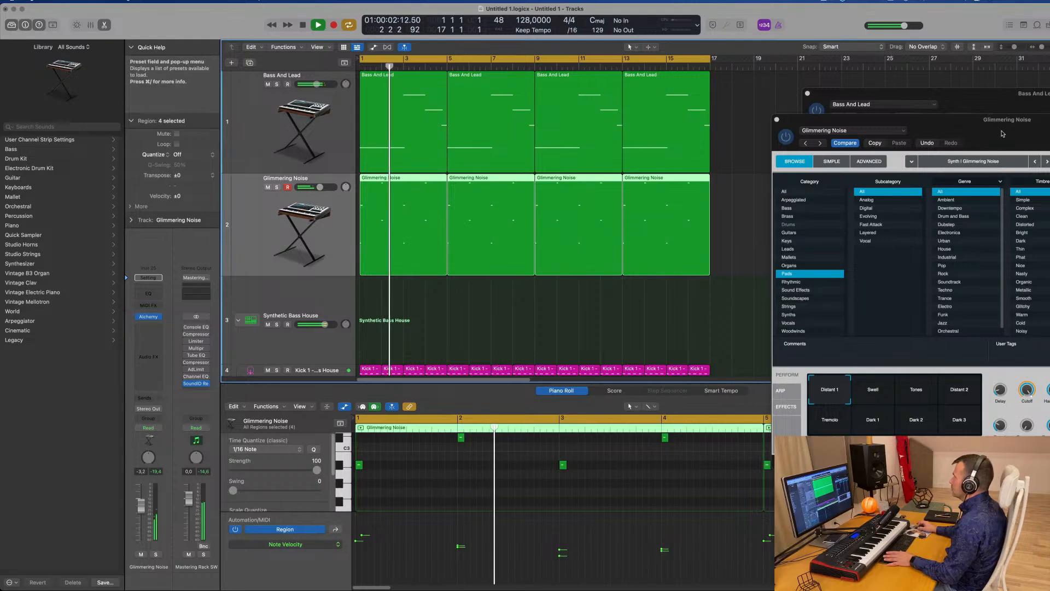
Switch the Glimmering Noise synth's transform pad to the Distant 2 snapshot.
drag(1002, 133, 690, 201)
drag(554, 474, 634, 474)
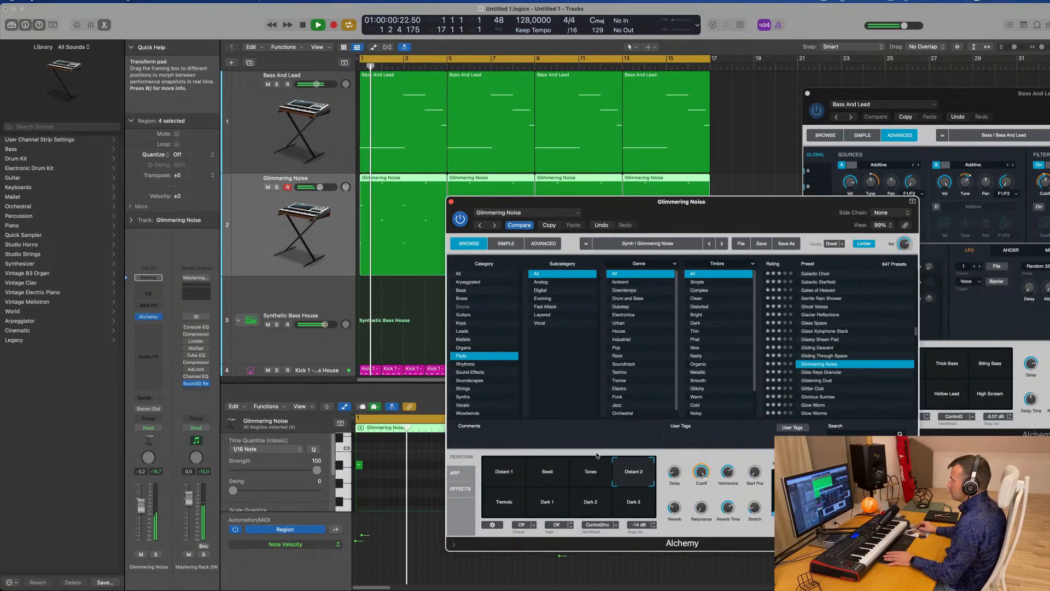
Move the late upper note at the beginning of the first Glimmering Noise region exactly to the start of bar 1.
scroll(376, 465, up, 5)
drag(381, 478, 359, 493)
key(space)
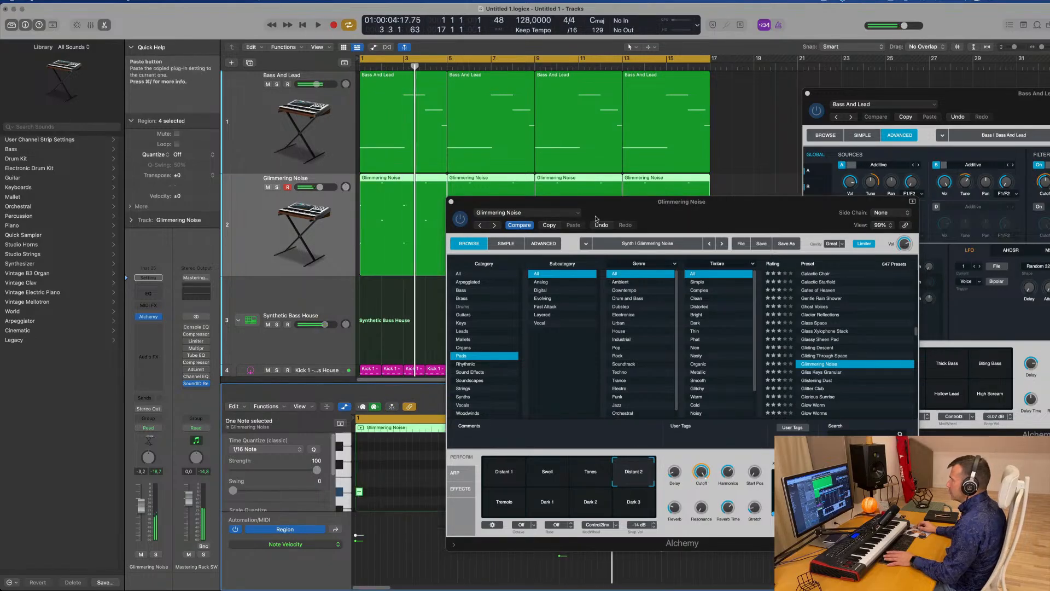
Delete the three repeated Glimmering Noise regions after bar 5, keeping only the corrected first region.
drag(599, 213, 876, 200)
key(space)
drag(712, 187, 529, 232)
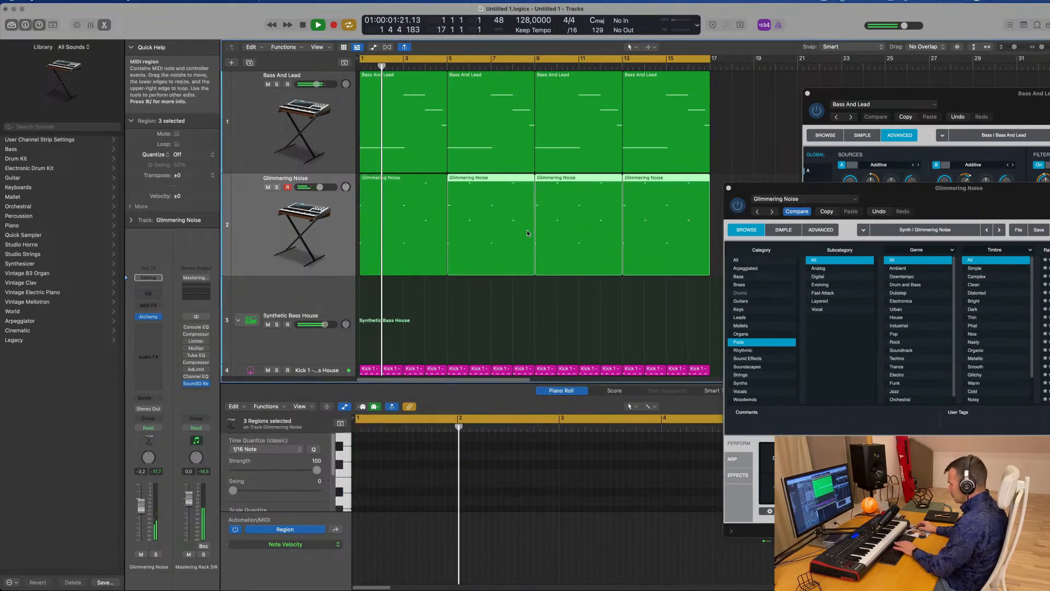
key(Delete)
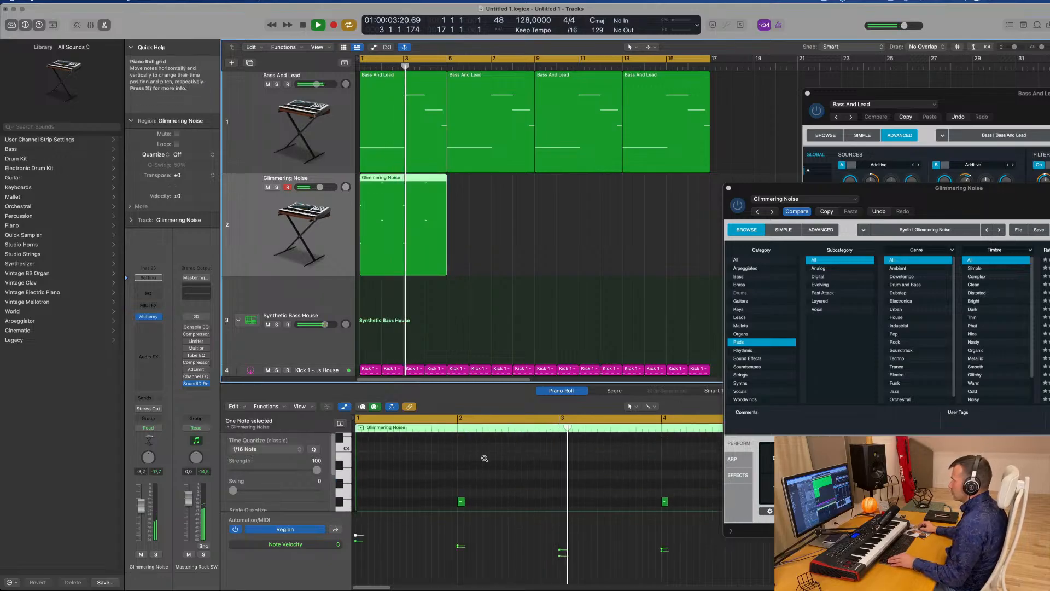
scroll(485, 460, down, 4)
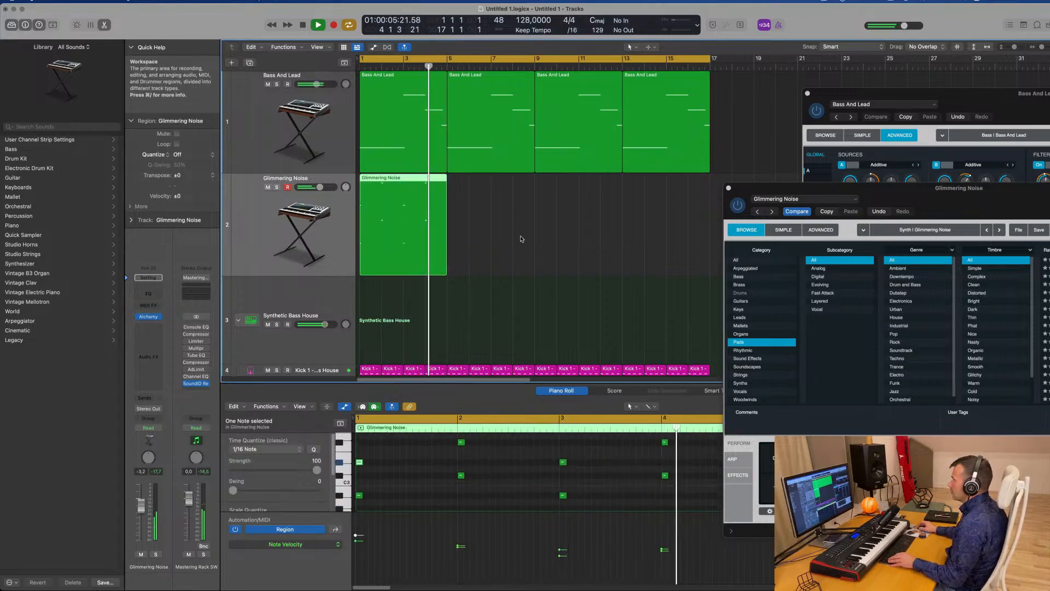
Repeat the corrected four-bar Glimmering Noise region three times to fill the arrangement up to bar 17.
key(space)
key(super+r)
key(super+r)
key(super+r)
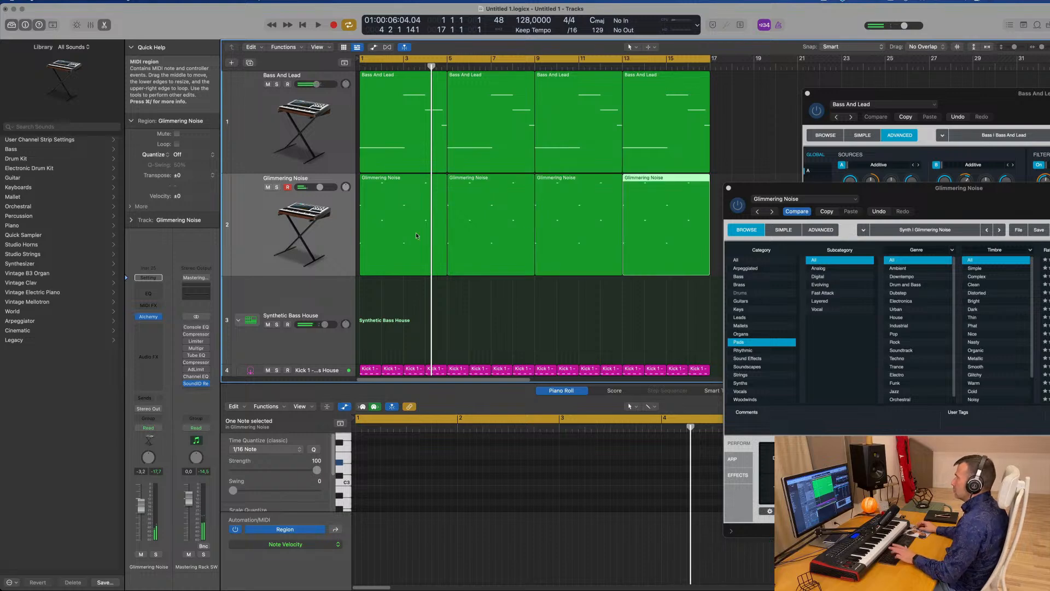
Audition the Tremolo and Dark 1 to 3 snapshots during playback, choose Tremolo, and lower the Glimmering Noise track to about -7.6 dB.
key(space)
drag(764, 189, 493, 44)
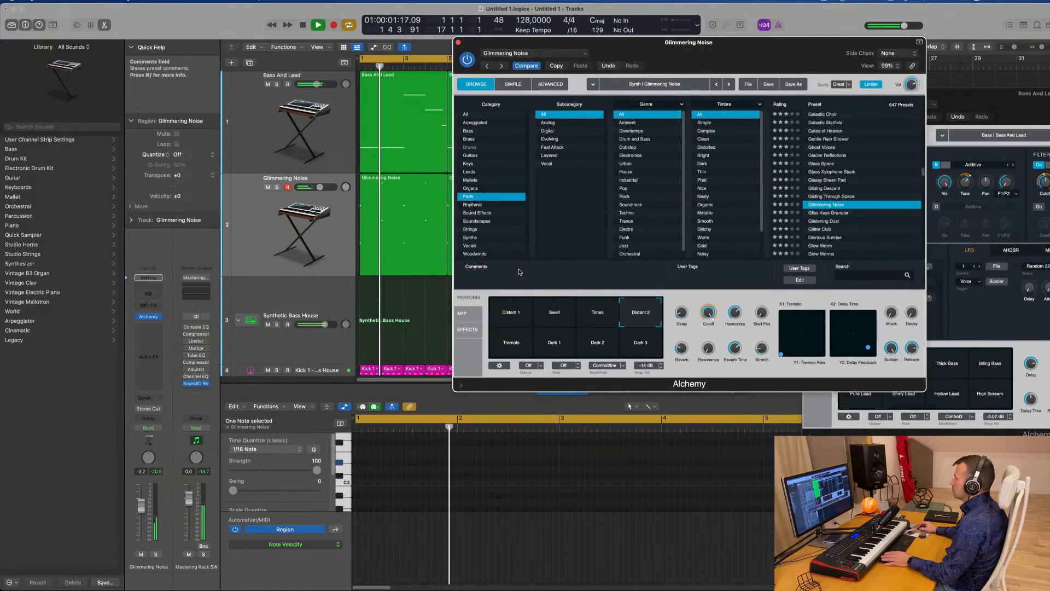
click(512, 342)
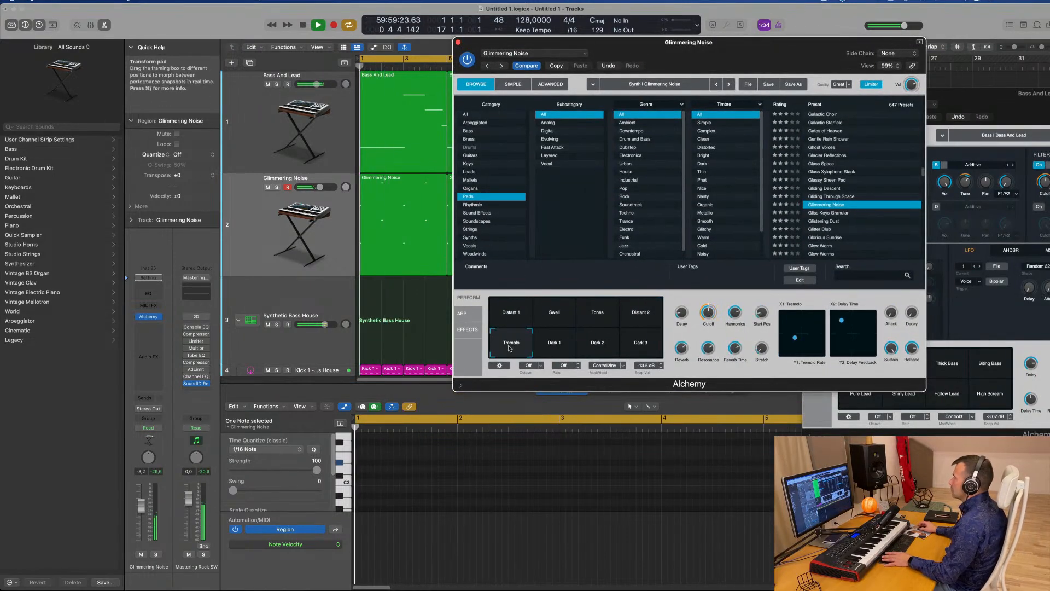
click(557, 347)
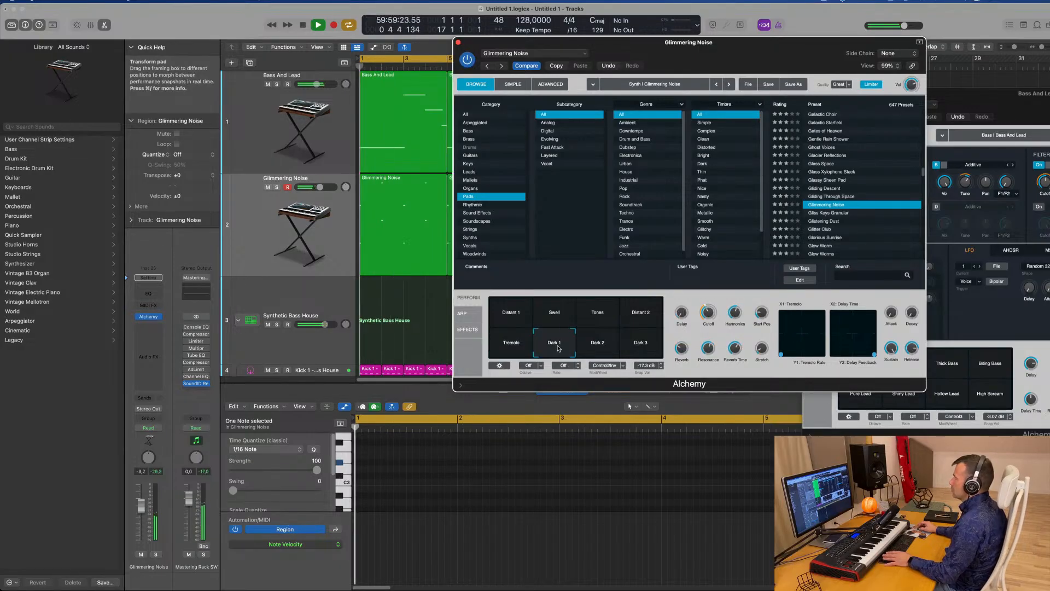
click(608, 347)
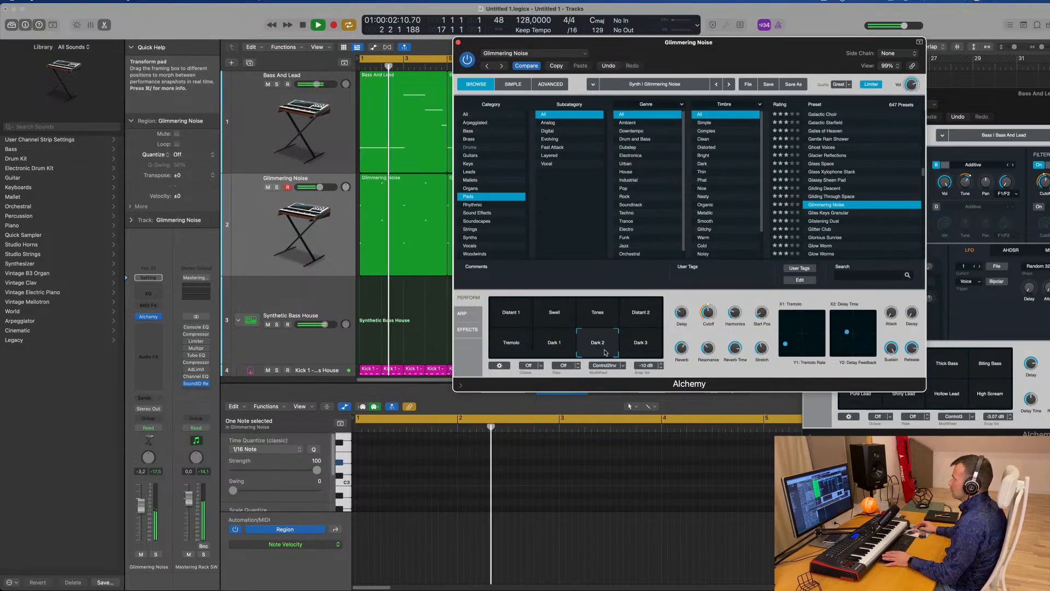
click(638, 346)
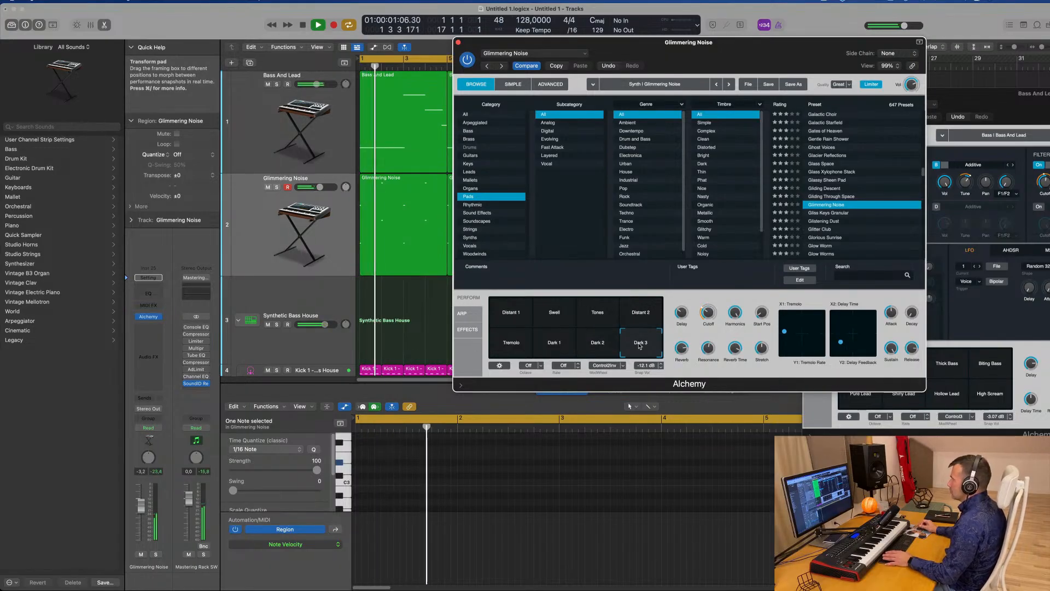
click(511, 343)
drag(147, 508, 140, 523)
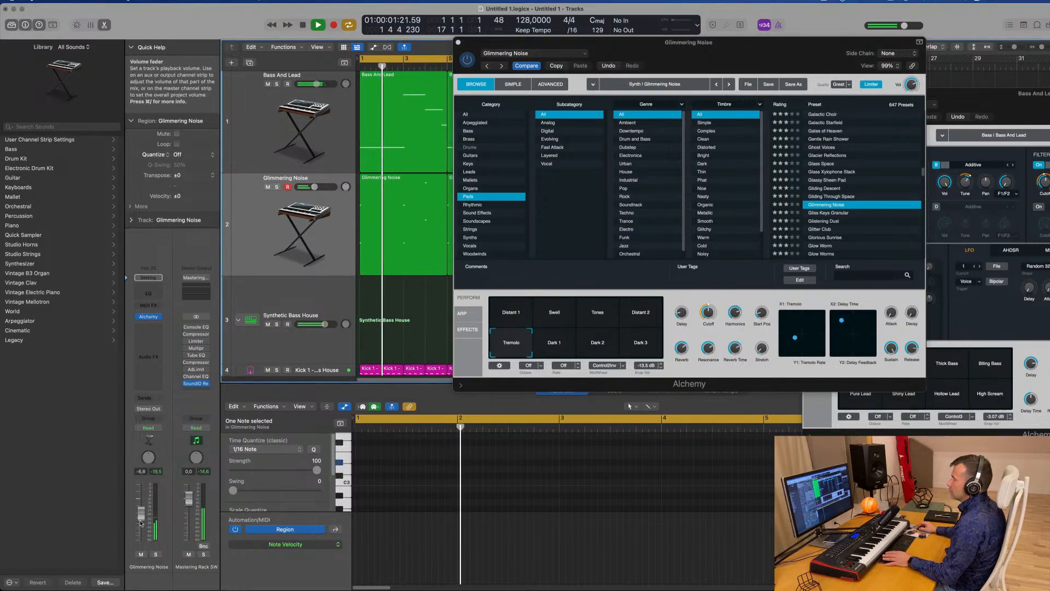
Add a send to Bus 4 on the Glimmering Noise channel strip.
click(147, 397)
mouse_move(171, 415)
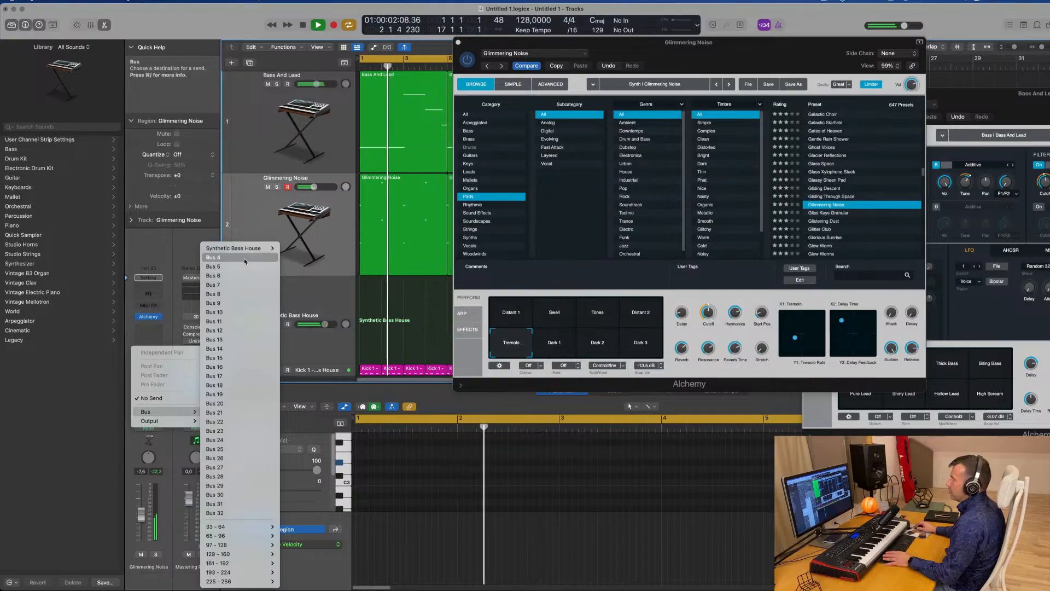
click(213, 257)
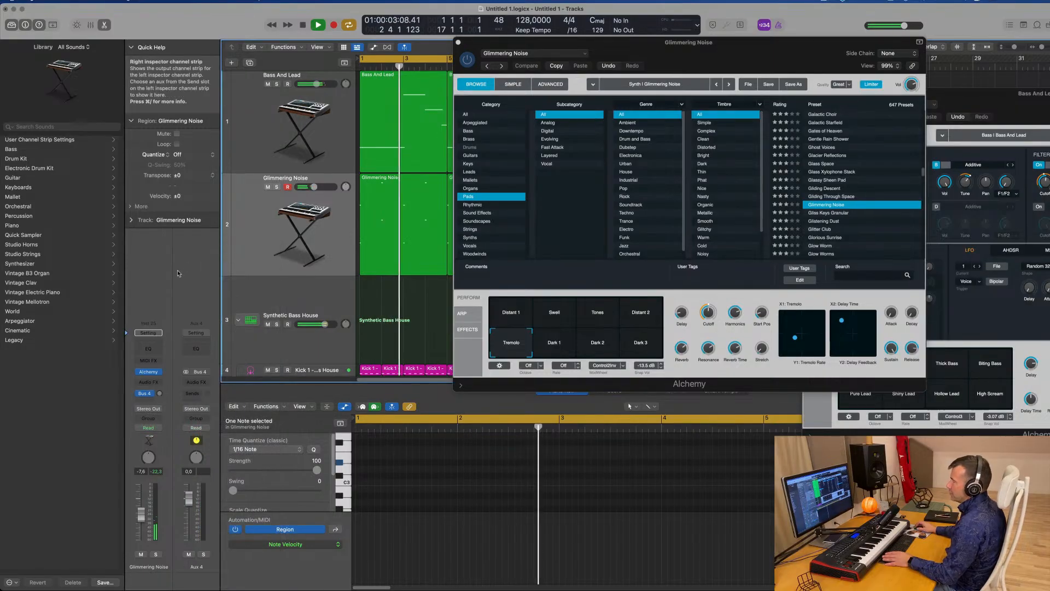
Insert a SilverVerb reverb on the Aux 4 channel strip.
click(197, 381)
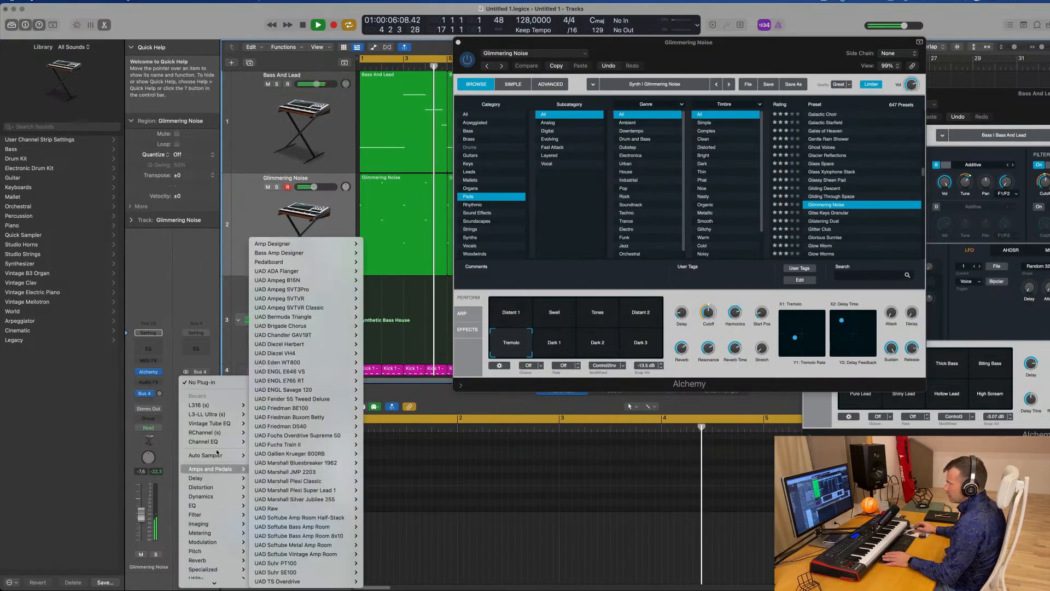
mouse_move(206, 588)
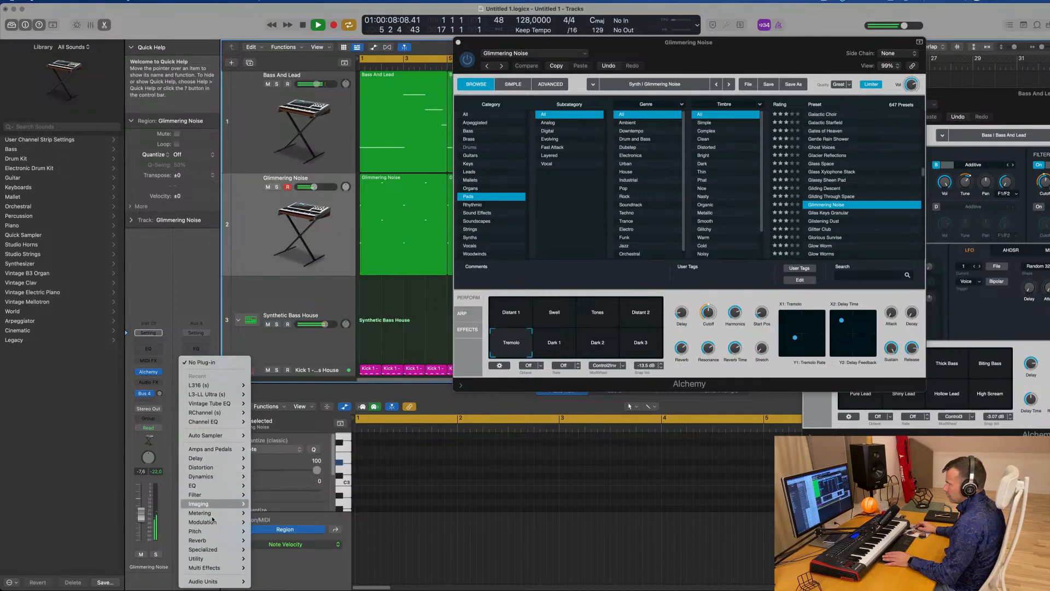
mouse_move(218, 547)
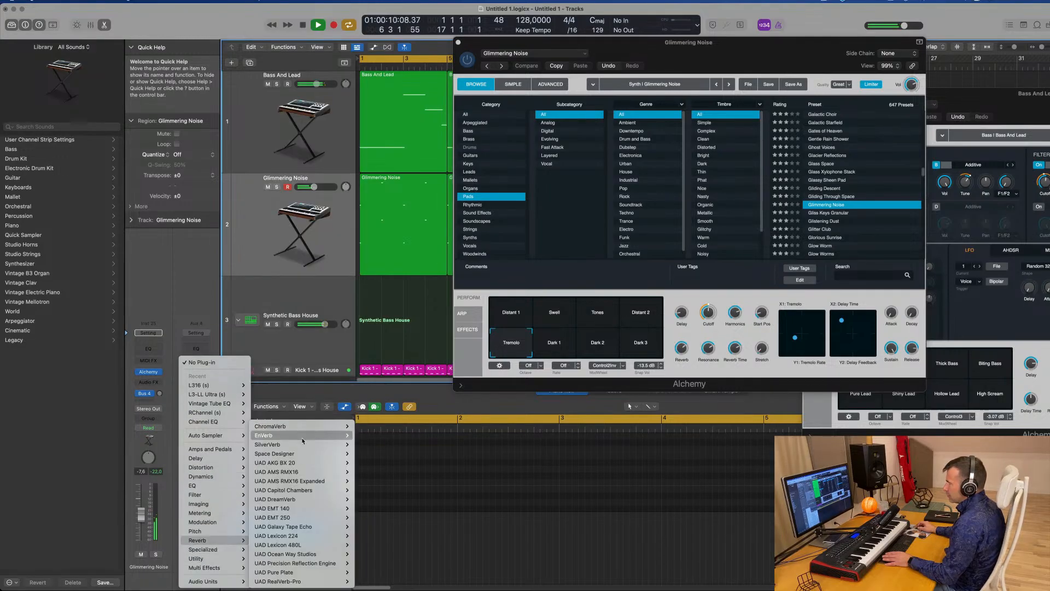
mouse_move(311, 446)
click(371, 445)
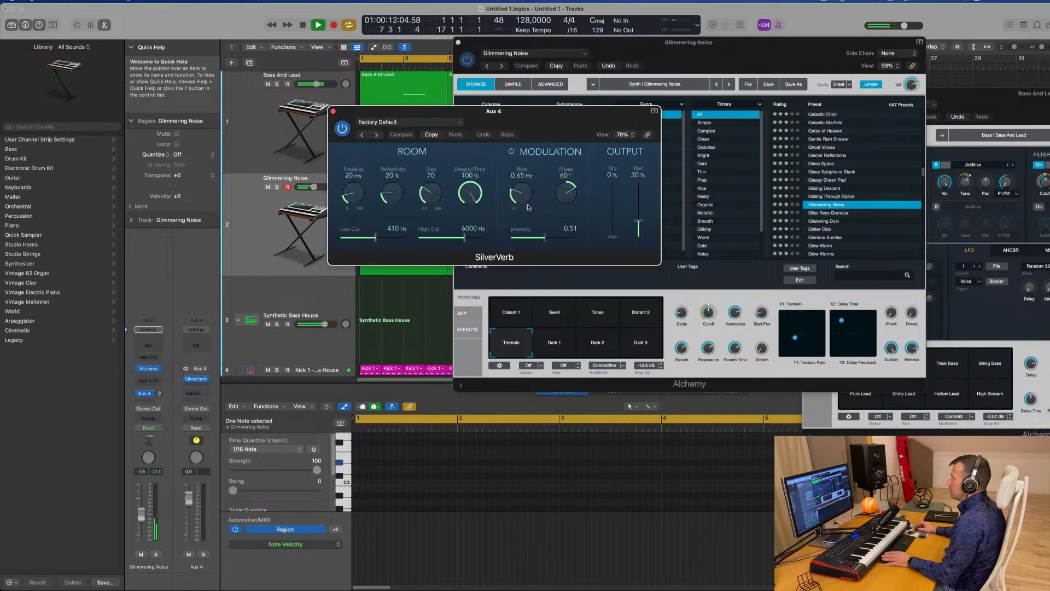
Load the grandiose preset in SilverVerb and raise the Glimmering Noise track's Bus 4 send to about -3.6 dB.
click(440, 122)
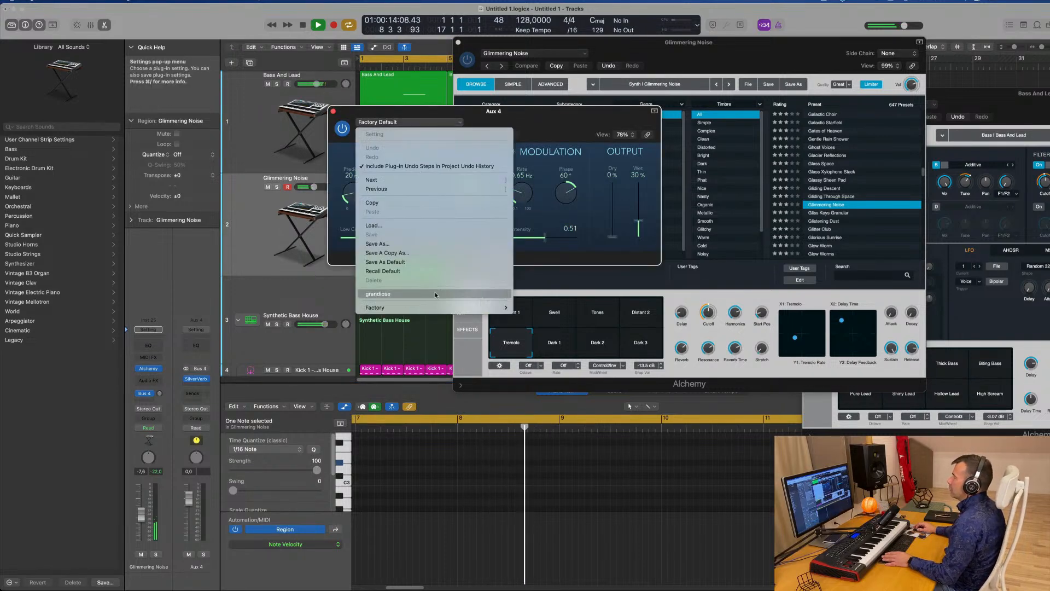
click(451, 294)
drag(535, 115, 1024, 120)
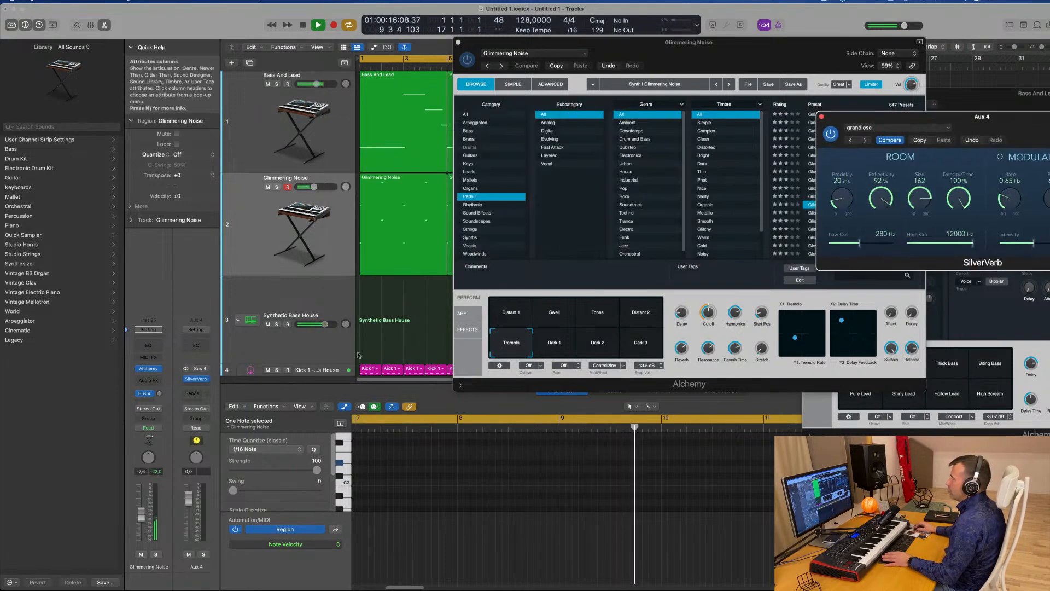
drag(159, 393, 161, 388)
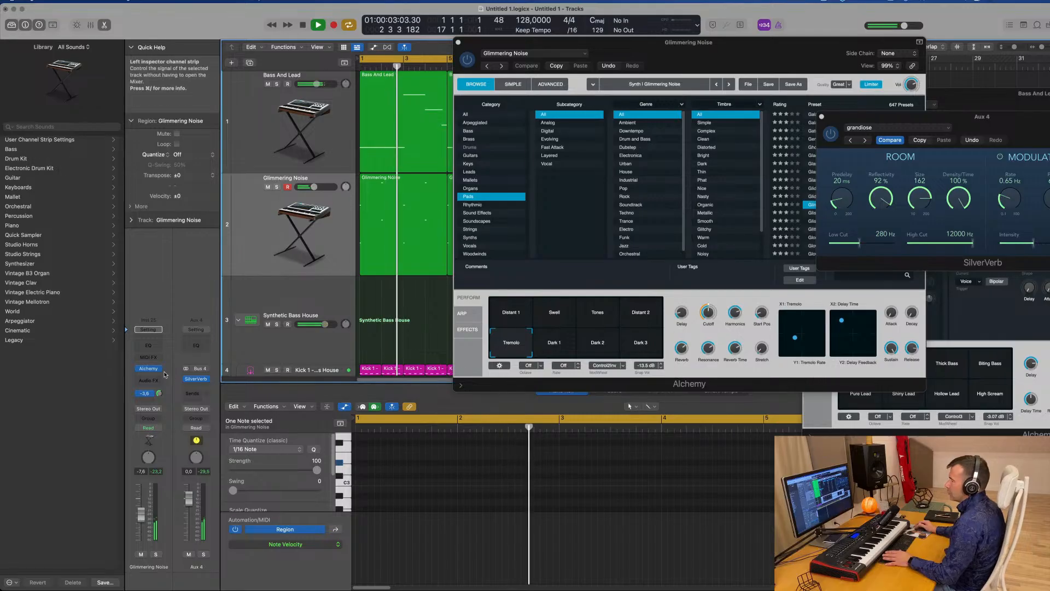
Insert a Compressor after SilverVerb on the Aux 4 channel strip.
click(202, 386)
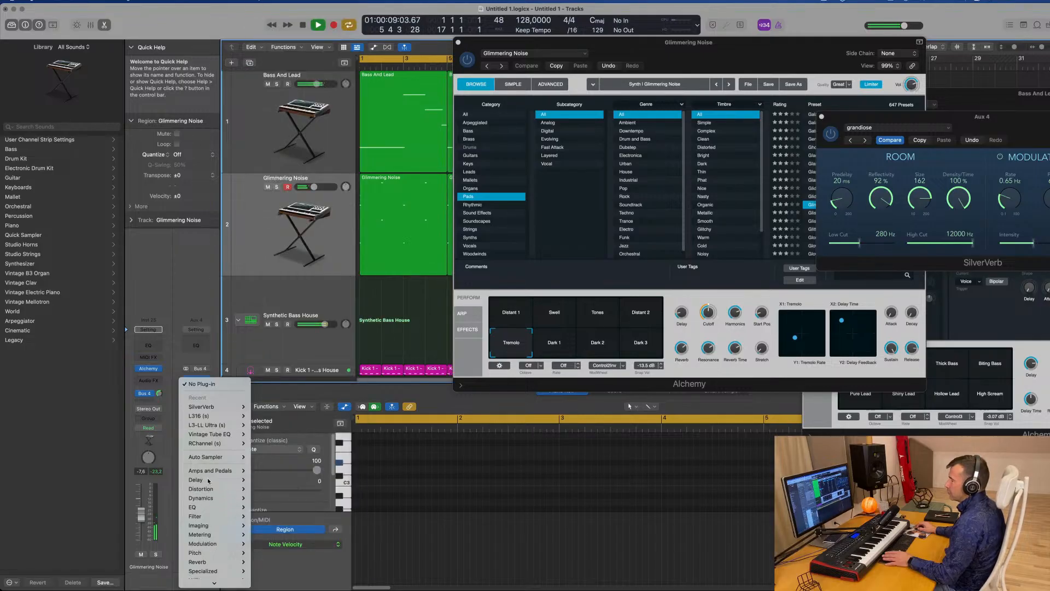
mouse_move(218, 499)
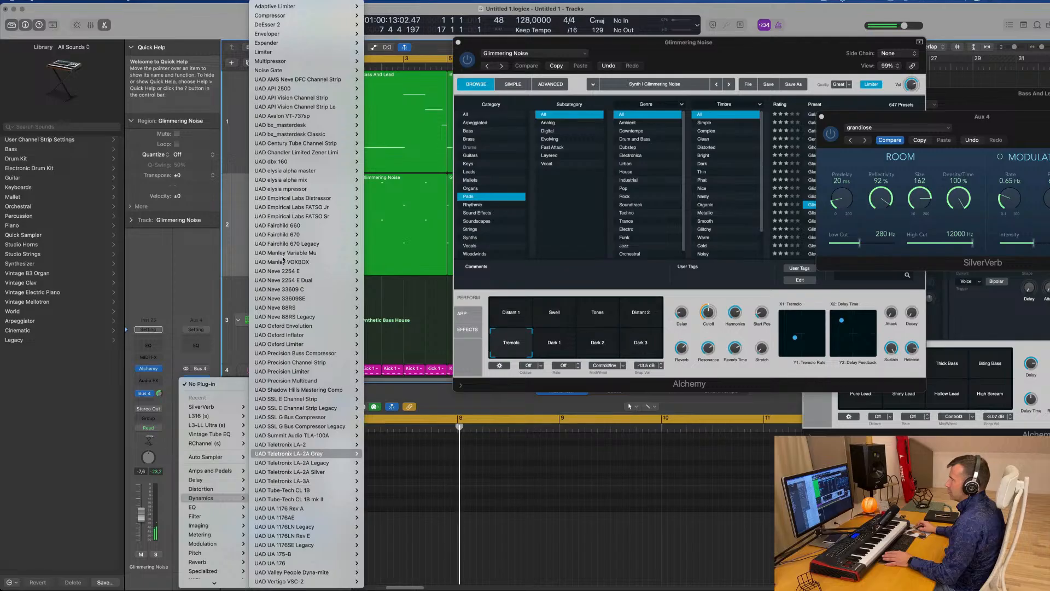
mouse_move(335, 16)
click(376, 15)
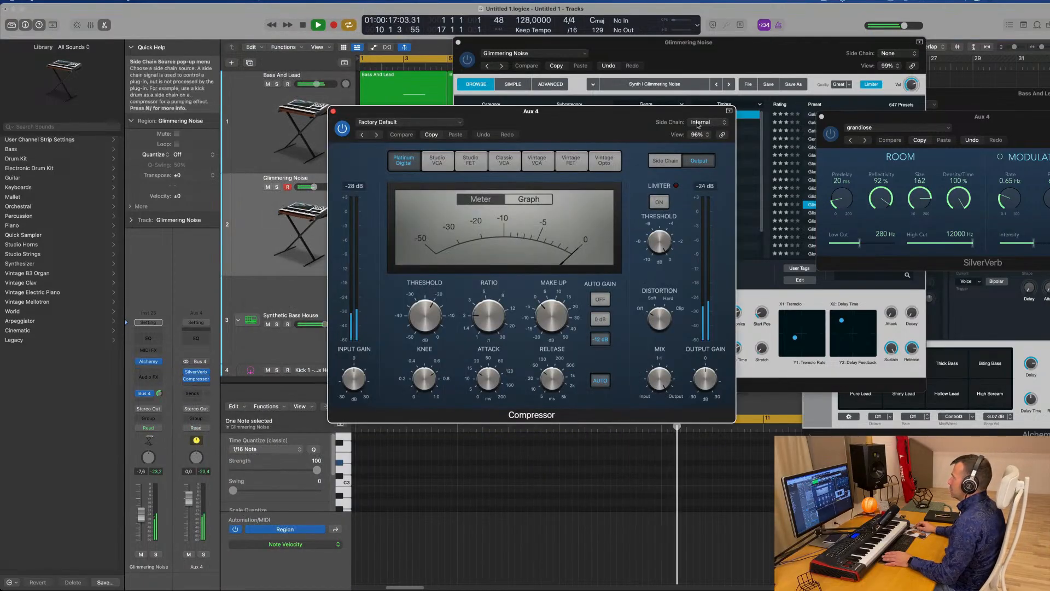
Set the Aux 4 Compressor's side chain to Kick 1 (Inst 2) and its threshold to -16.5 dB, closing the plug-in window.
click(692, 123)
mouse_move(699, 146)
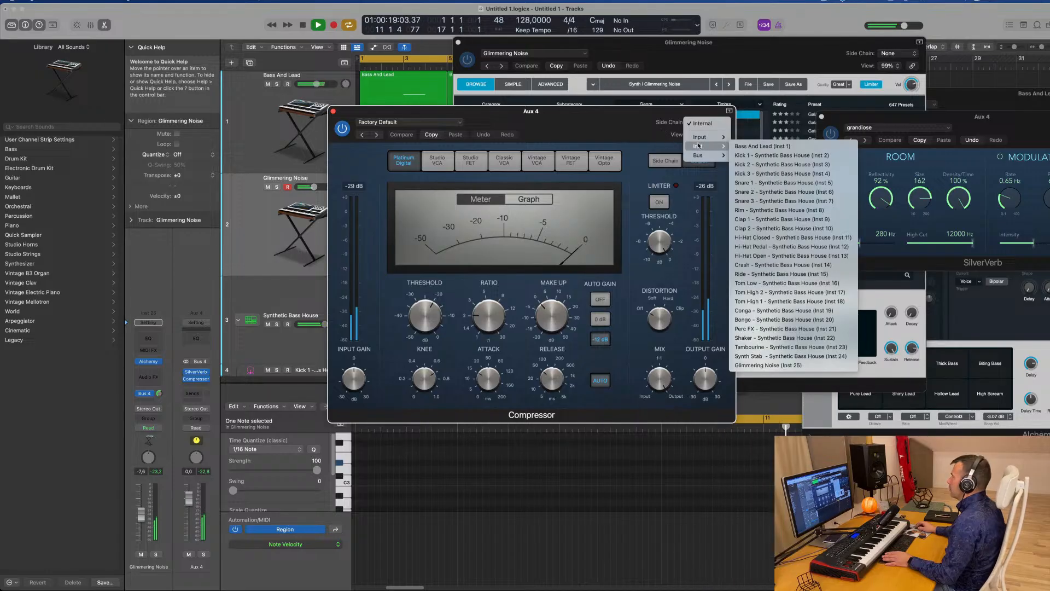
click(741, 155)
drag(604, 120, 681, 119)
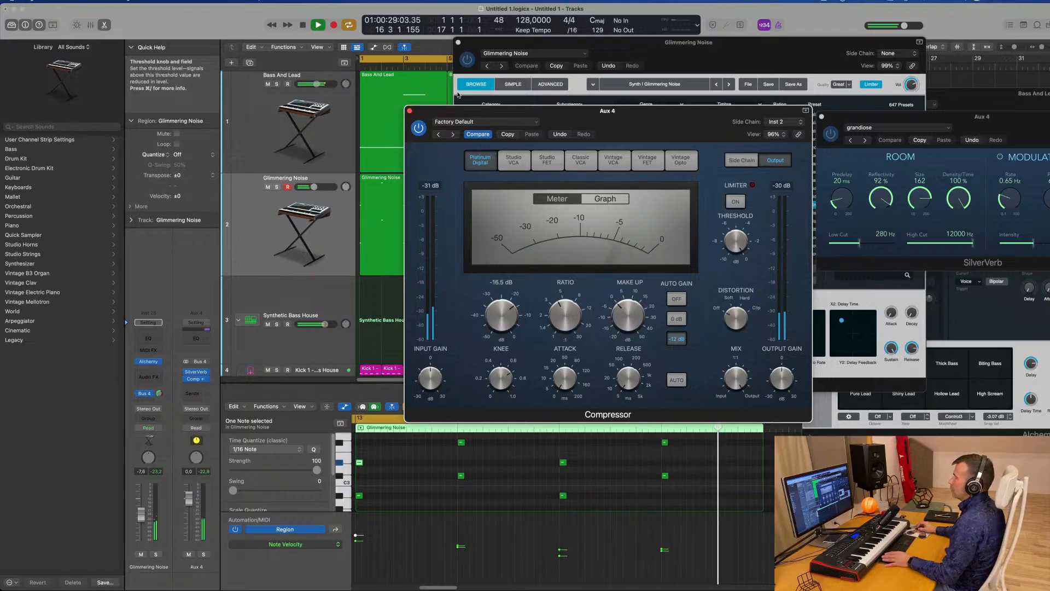
click(411, 111)
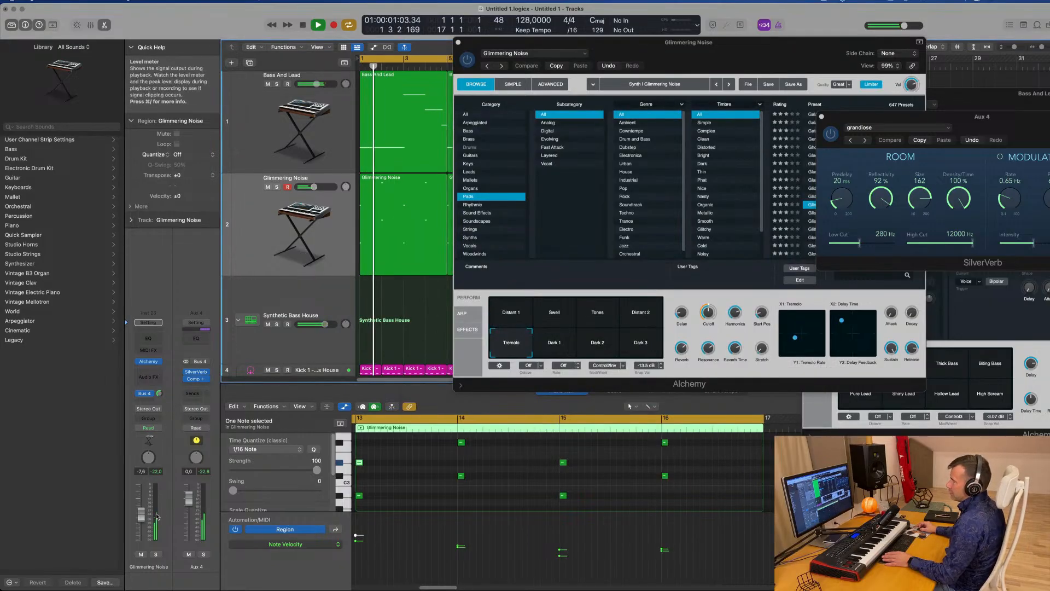
Lower Aux 4 to about -2 dB and add a Channel EQ to it with a low cut at 484 Hz and 18 dB/oct.
drag(185, 503, 185, 507)
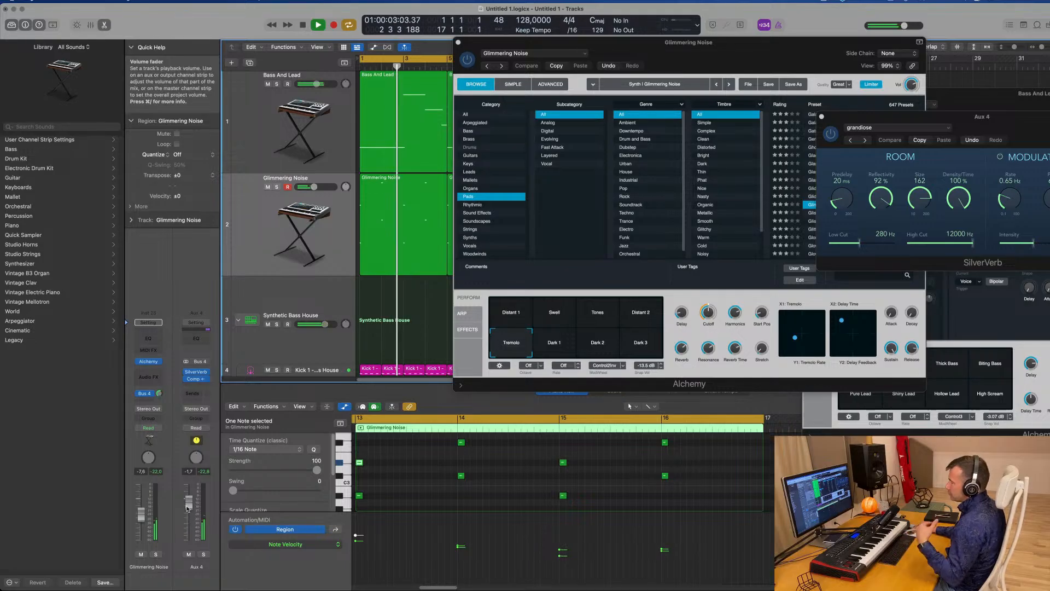
drag(187, 508, 187, 509)
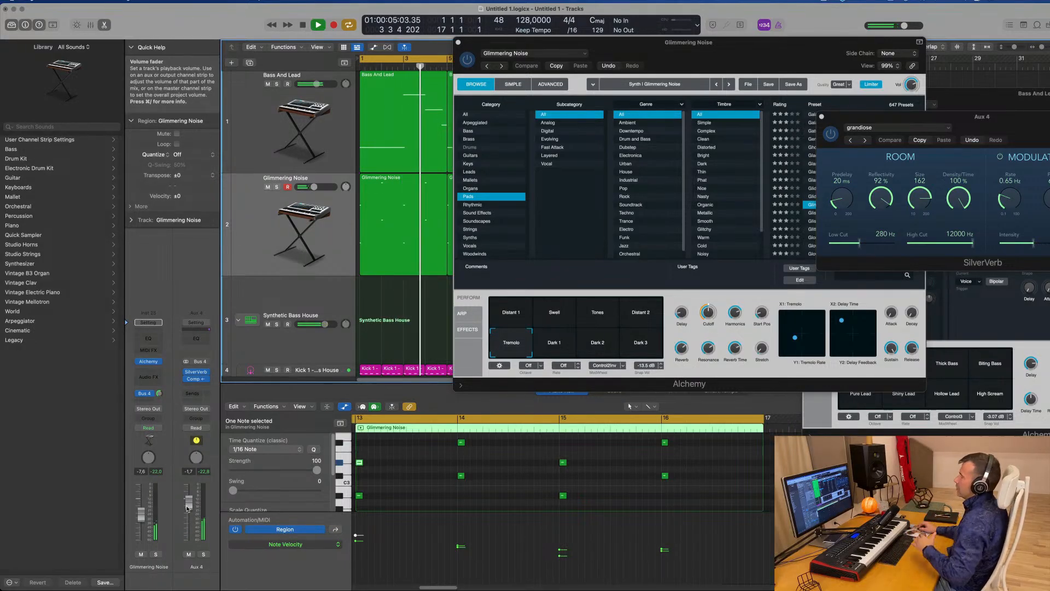
click(196, 338)
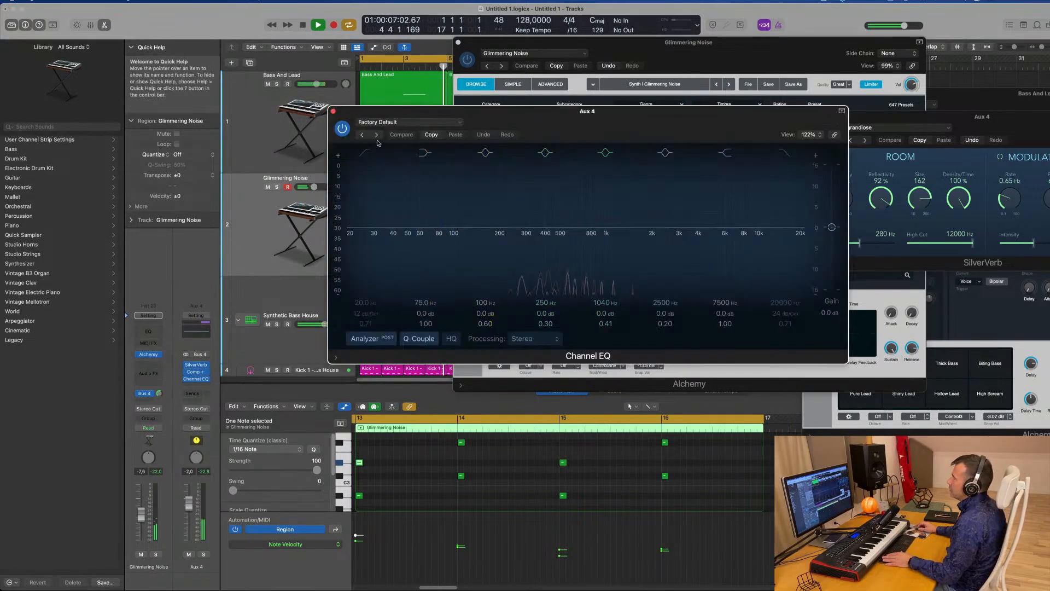
drag(360, 195, 537, 185)
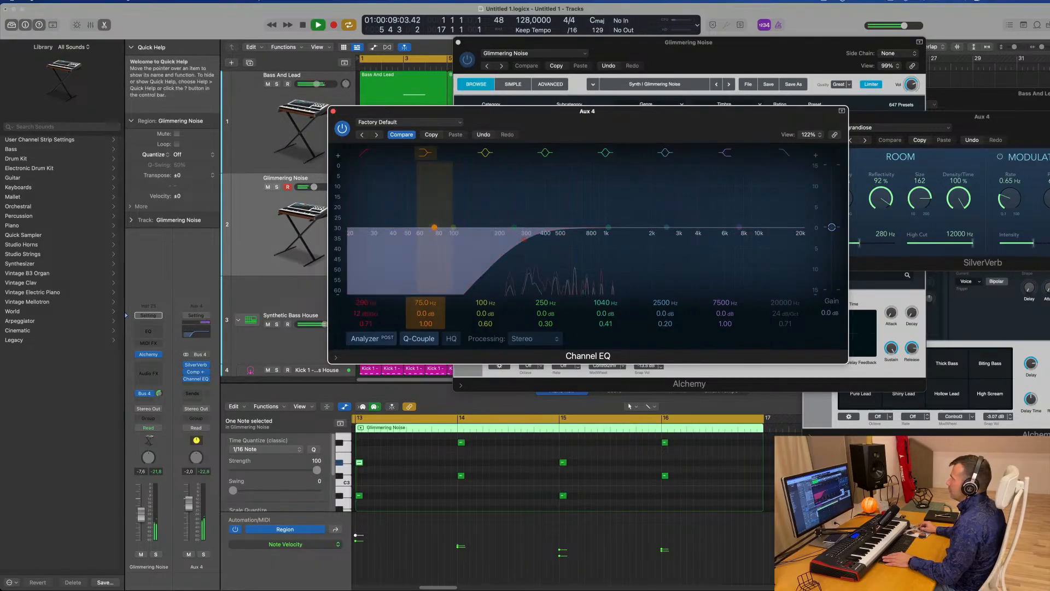
drag(359, 314, 359, 307)
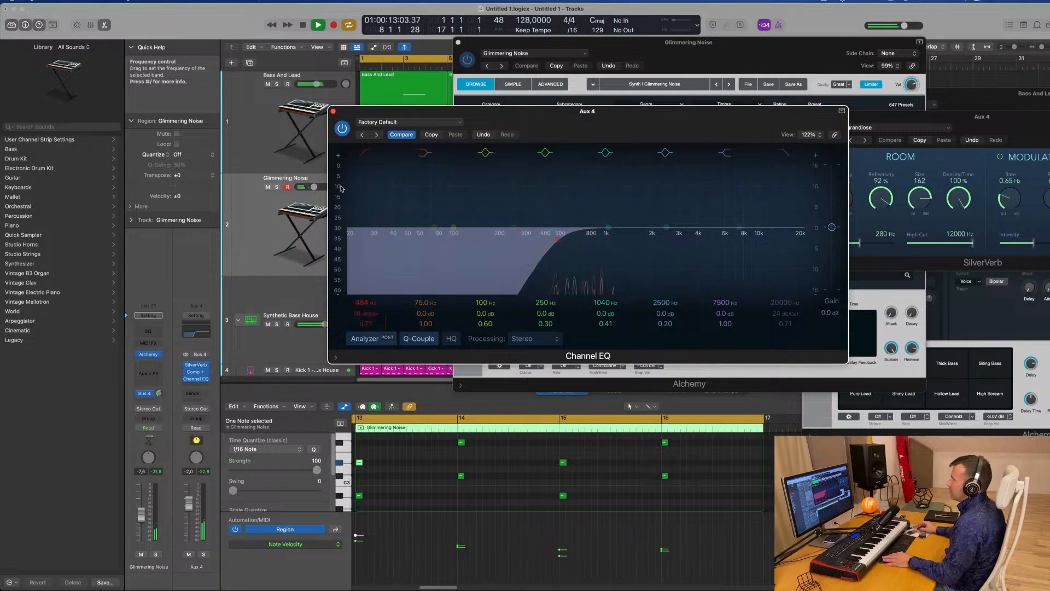
click(333, 111)
Close the Glimmering Noise synth window and select the Glimmering Noise track in the arrangement.
drag(564, 45, 489, 57)
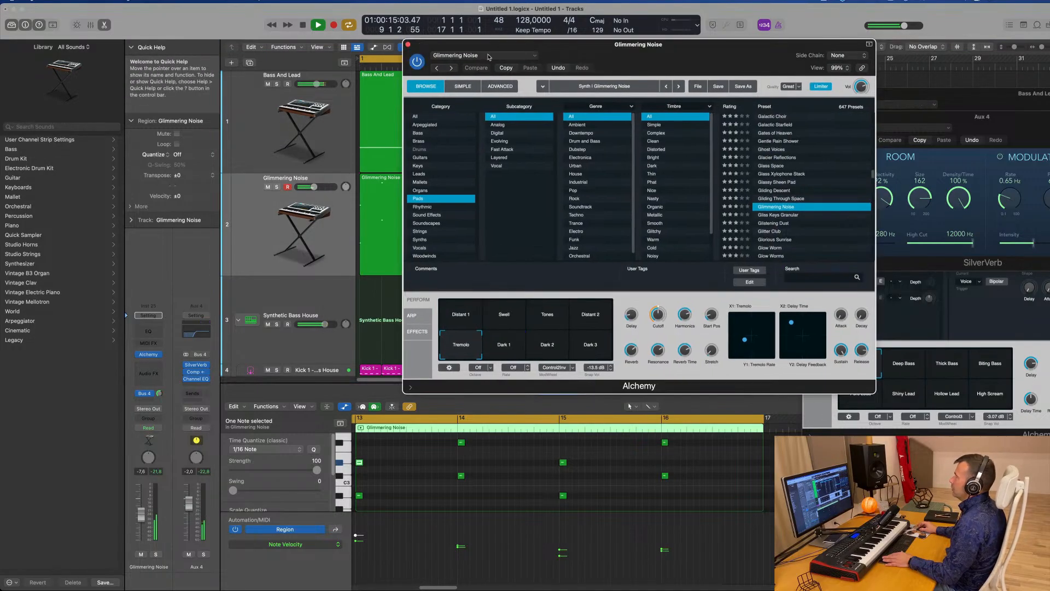
click(408, 44)
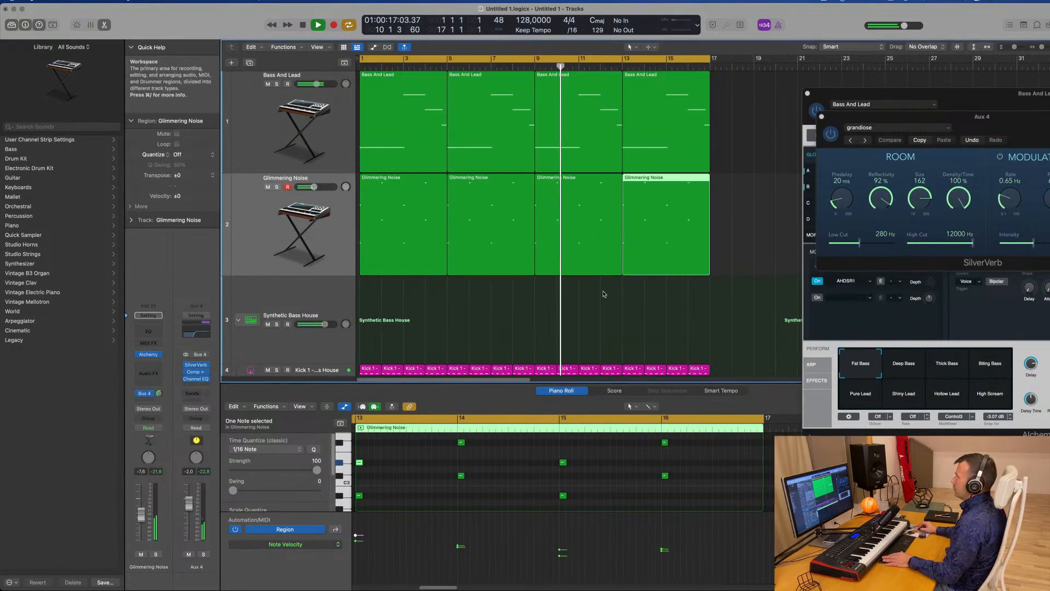
click(292, 215)
scroll(296, 205, down, 2)
scroll(296, 204, up, 2)
scroll(296, 204, up, 2)
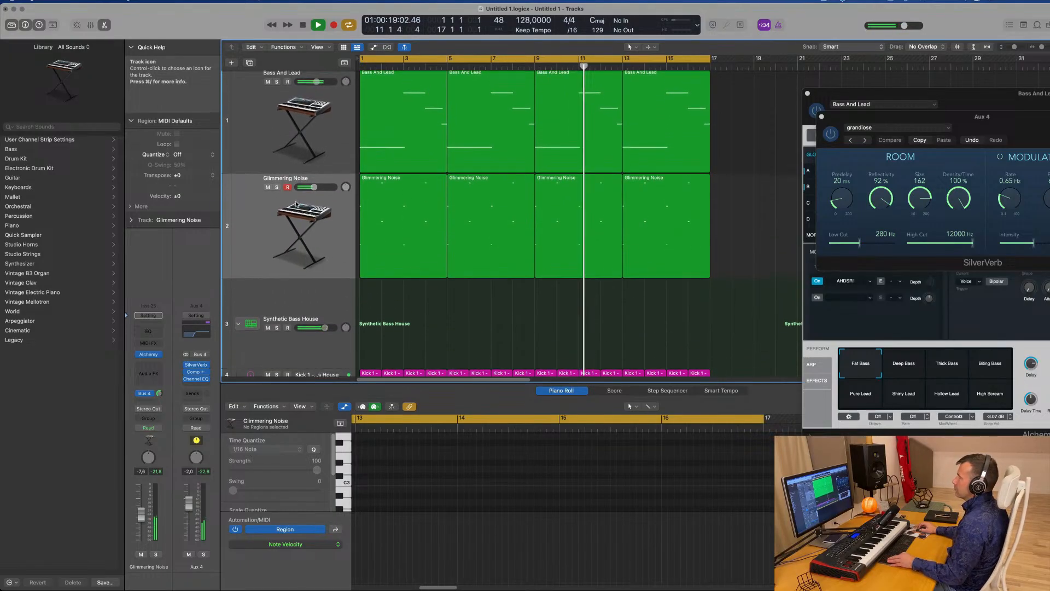
Duplicate the Glimmering Noise track as a new instrument track with the same settings below it.
scroll(296, 205, down, 3)
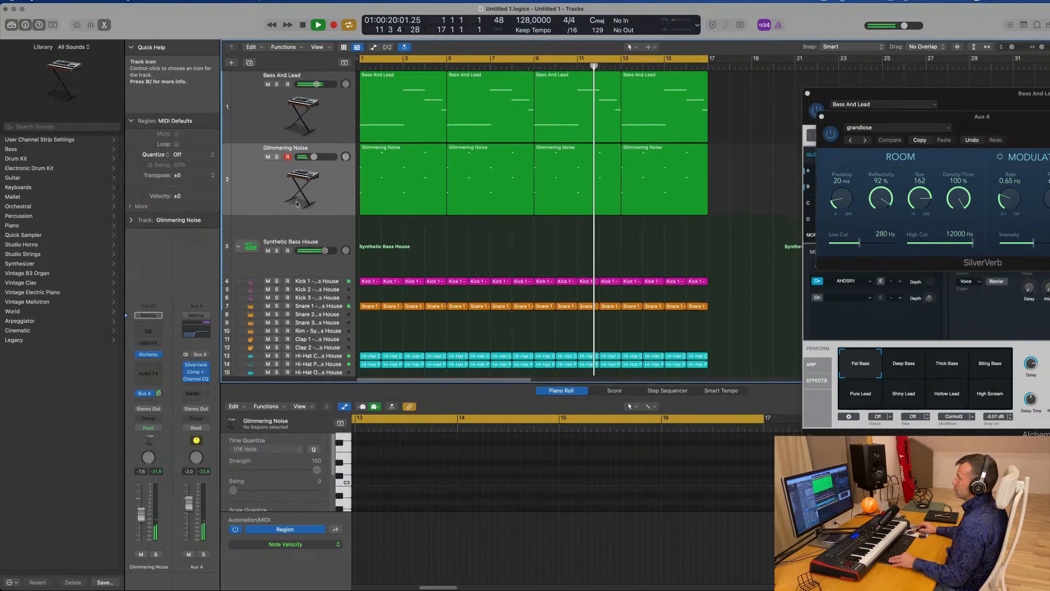
click(263, 186)
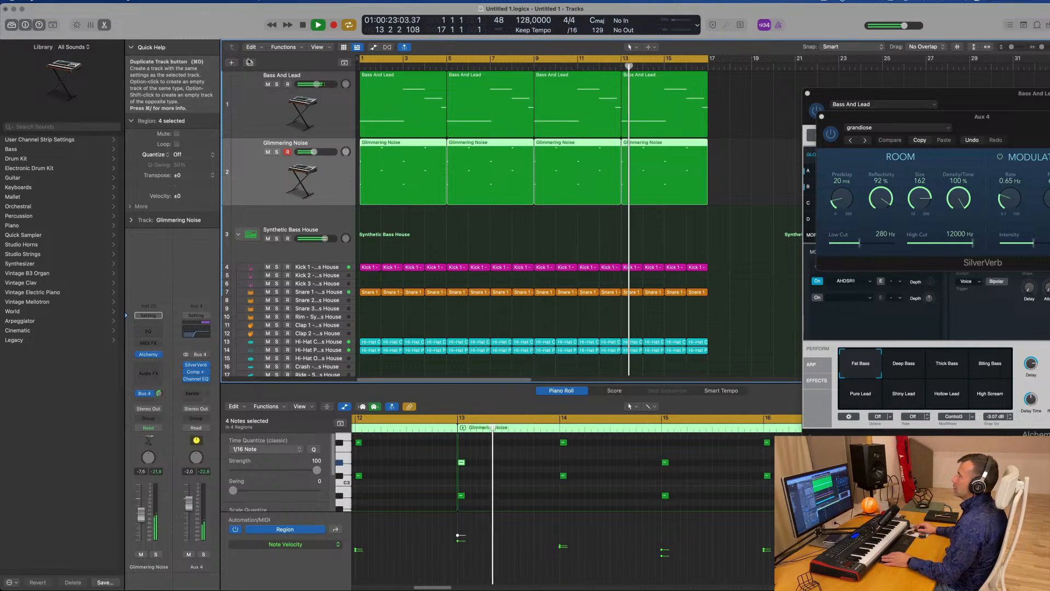
key(super+d)
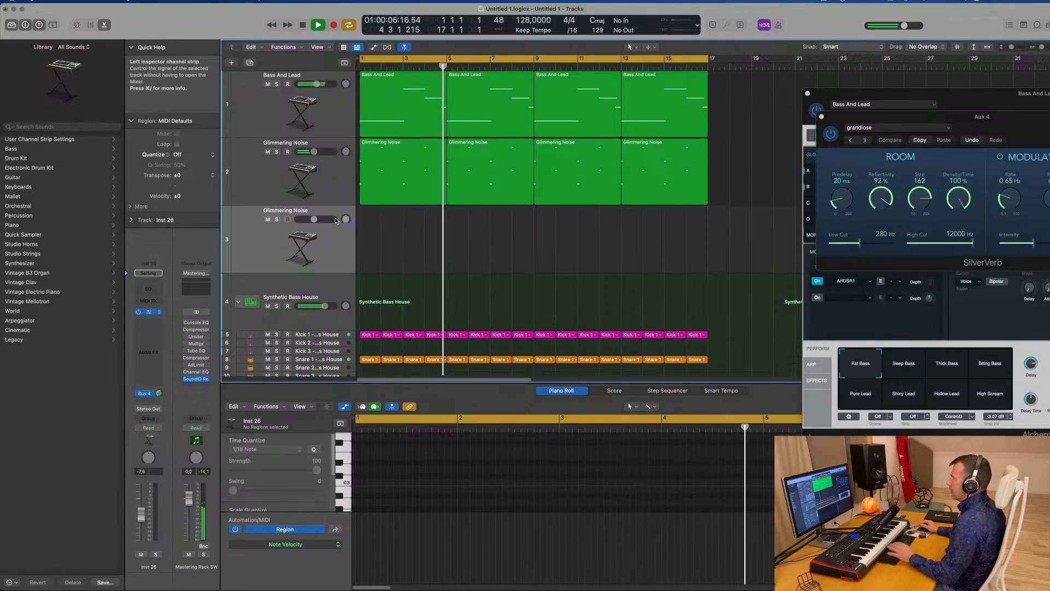
Load the Alchemy organ preset Cheesy Decays on the duplicated track, raise its volume to -3.1 dB and move the synth window off the track headers.
click(148, 312)
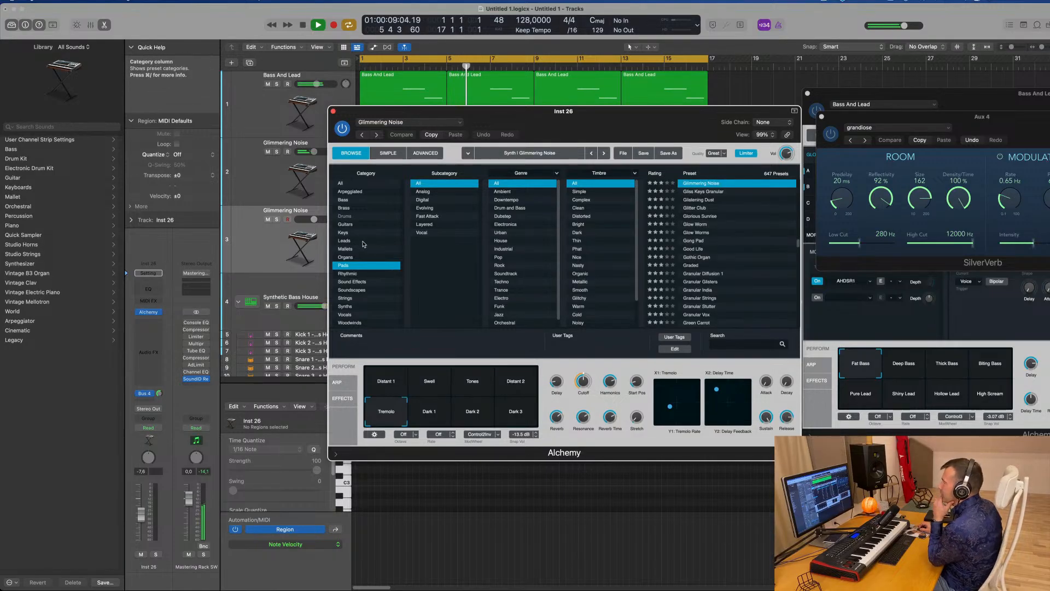
click(350, 257)
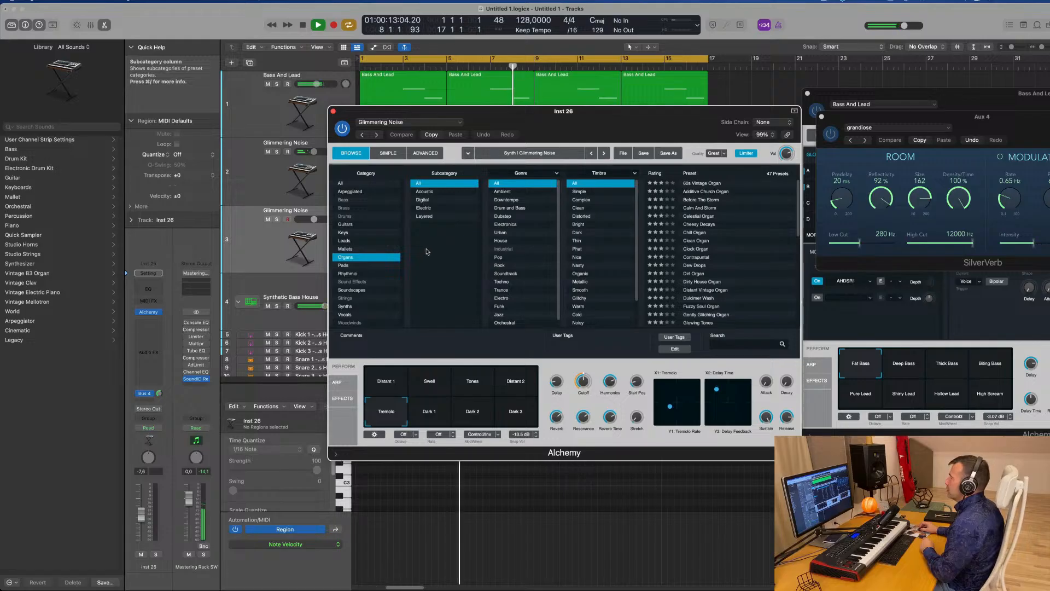
click(703, 224)
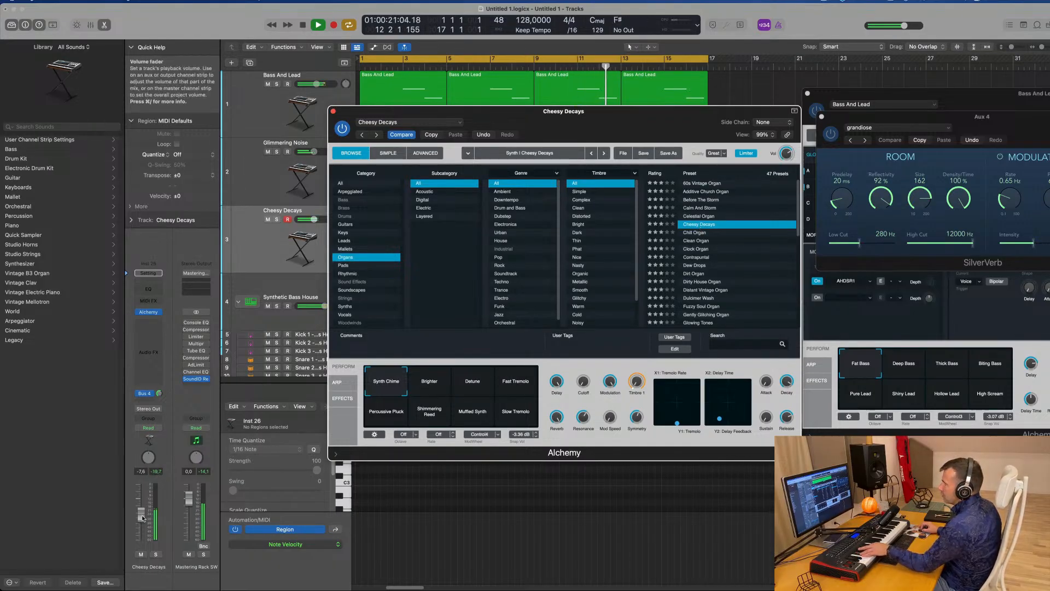
drag(141, 508, 141, 506)
click(160, 393)
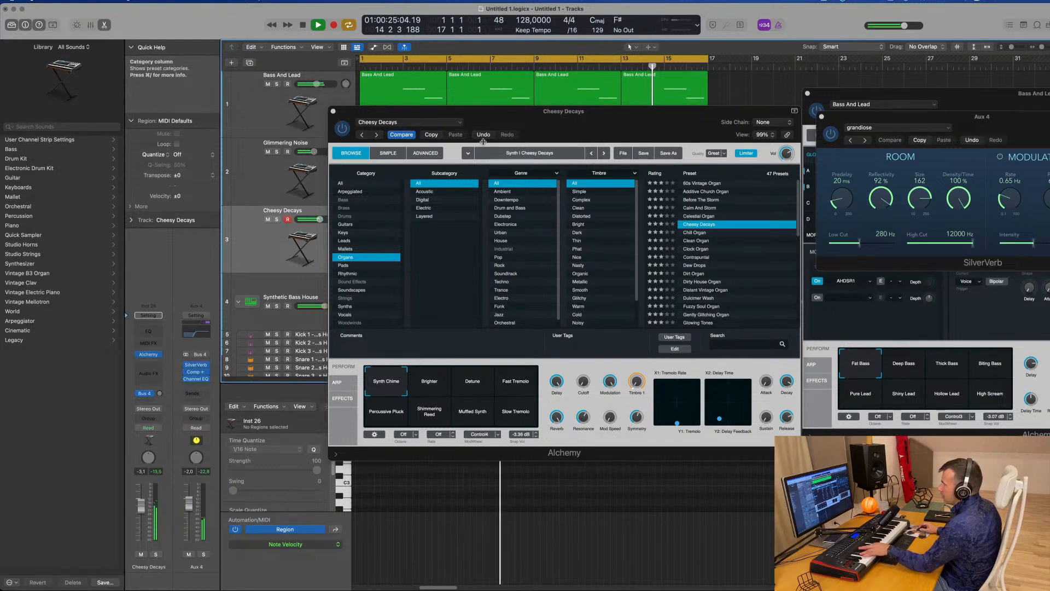
drag(560, 116, 767, 162)
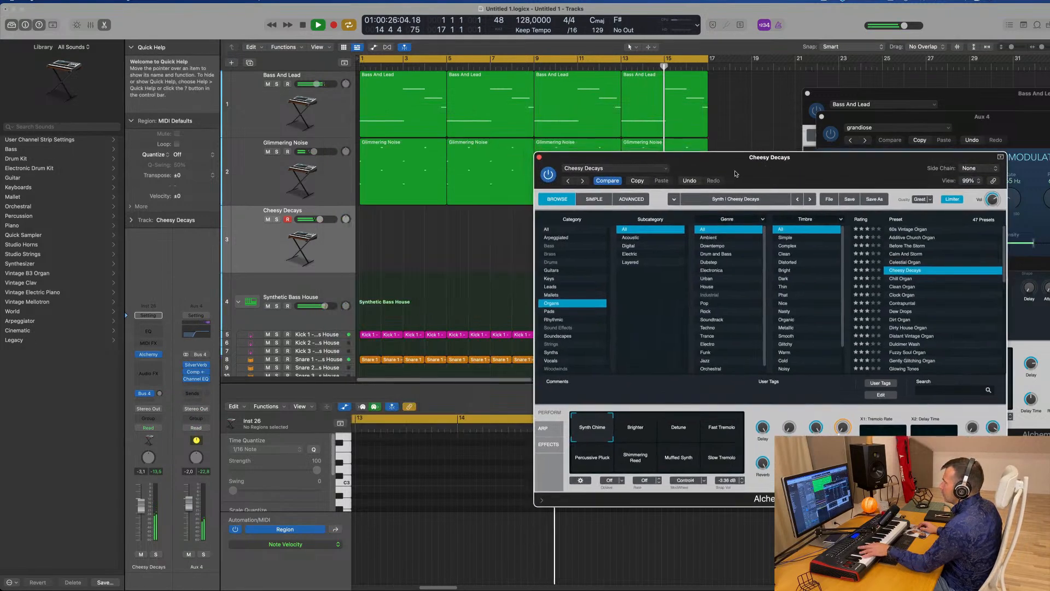
Audition the Clean Organ preset on the new track and raise its volume to 0.6 dB.
click(258, 249)
click(903, 286)
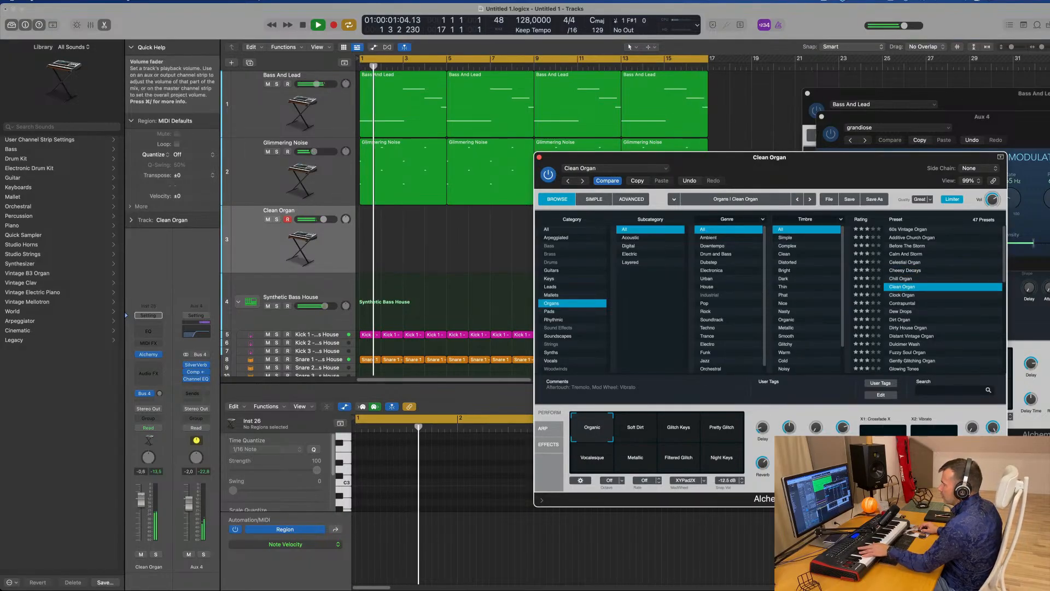
drag(141, 504, 143, 496)
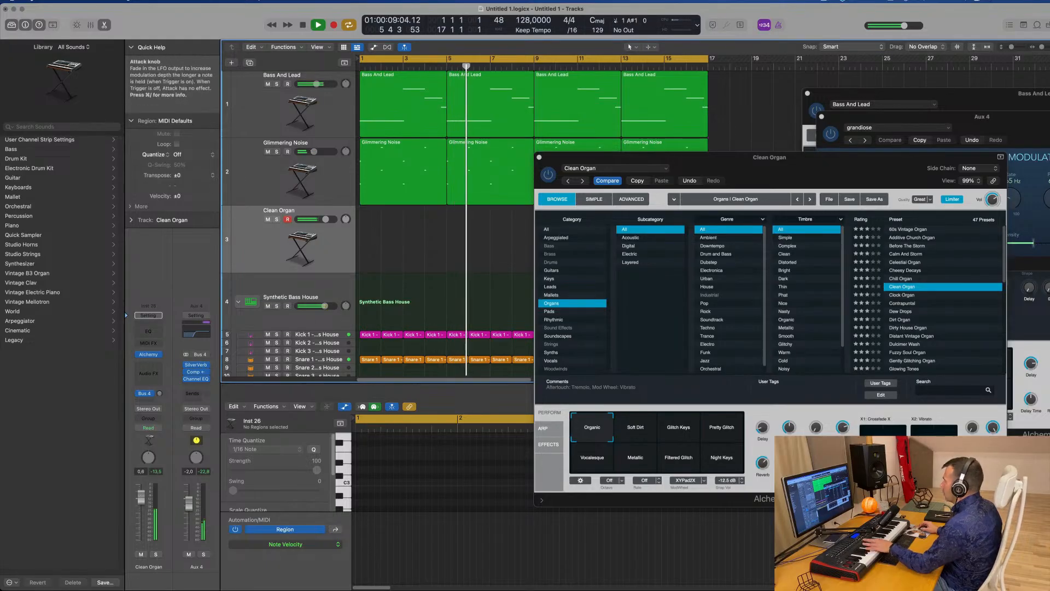
Audition the organ presets Clock Organ, Contrapuntal and Dew Drops, and return to Contrapuntal.
click(899, 295)
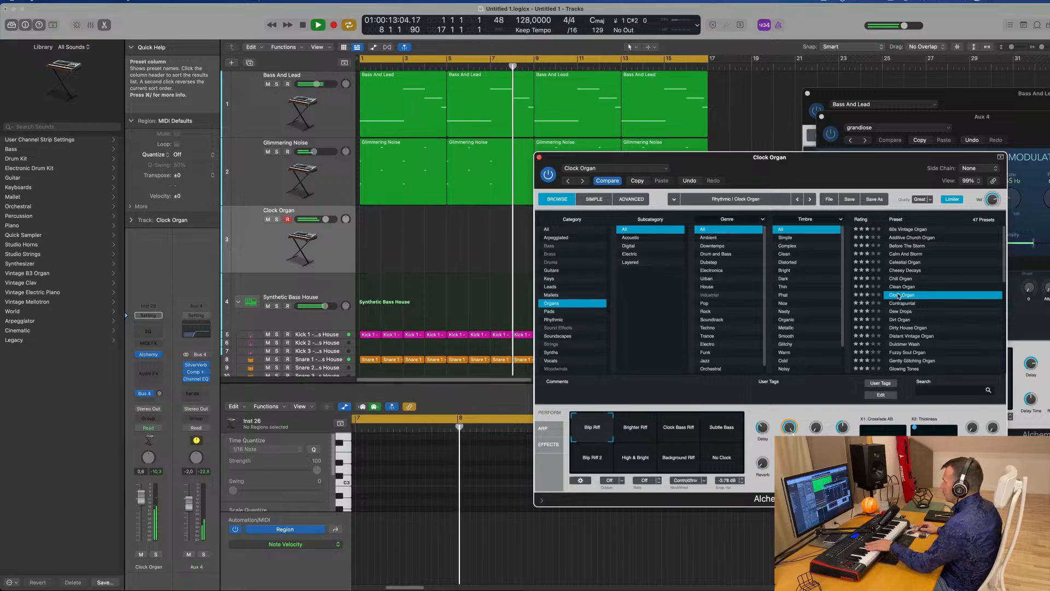
click(904, 304)
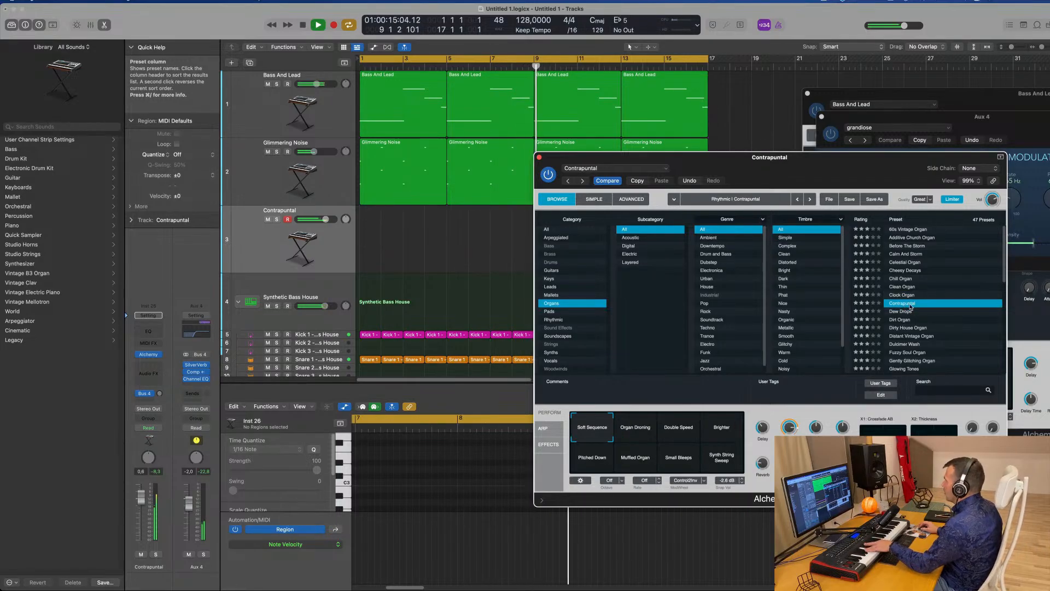
click(897, 312)
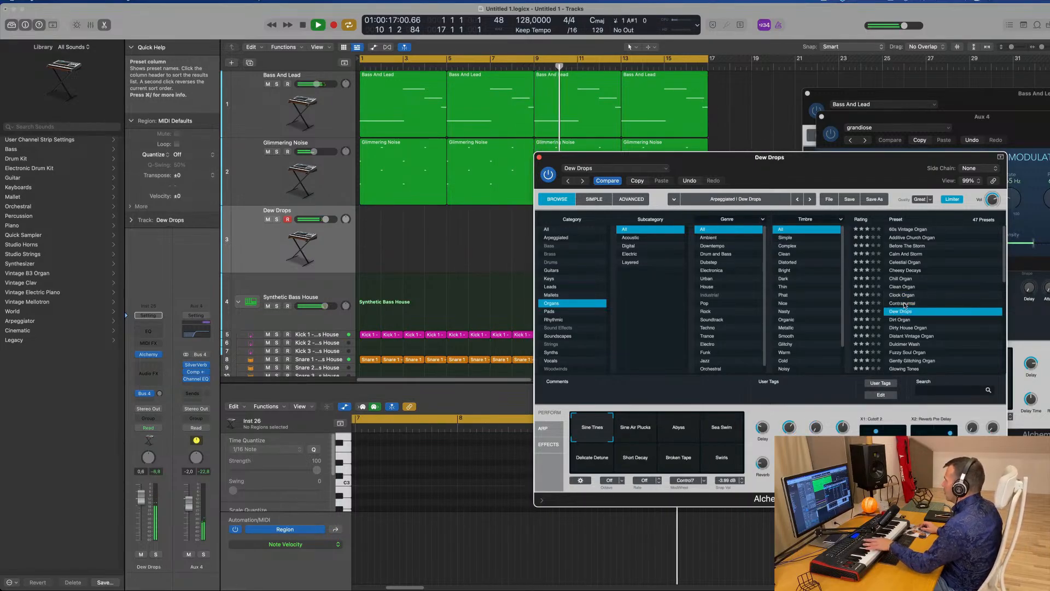
click(905, 304)
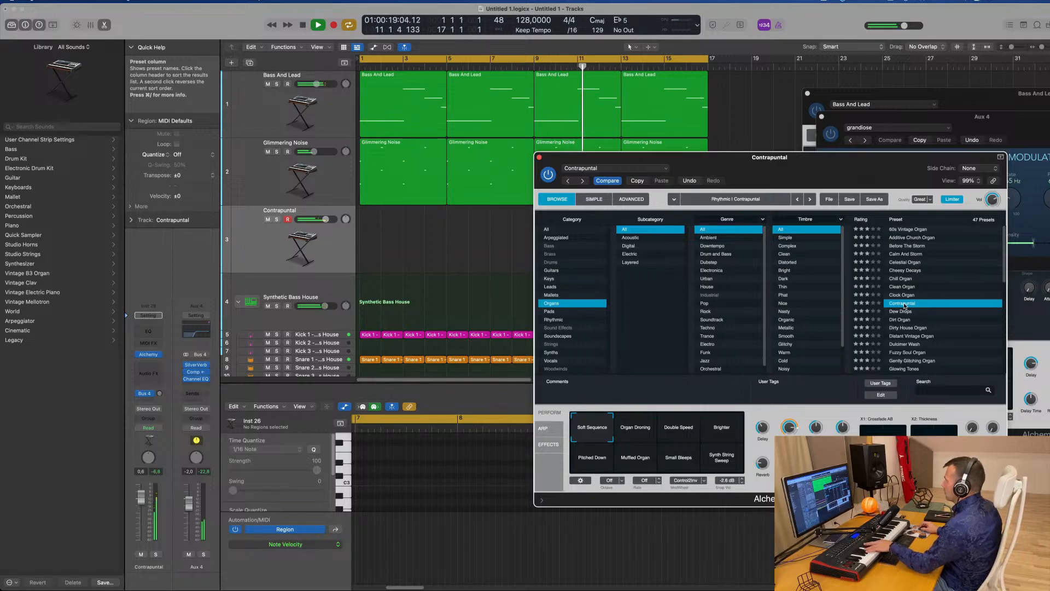
Audition the performance snapshots of Contrapuntal, from Organ Droning to Synth String Sweep and Pitched Down, and return to Soft Sequence.
click(649, 427)
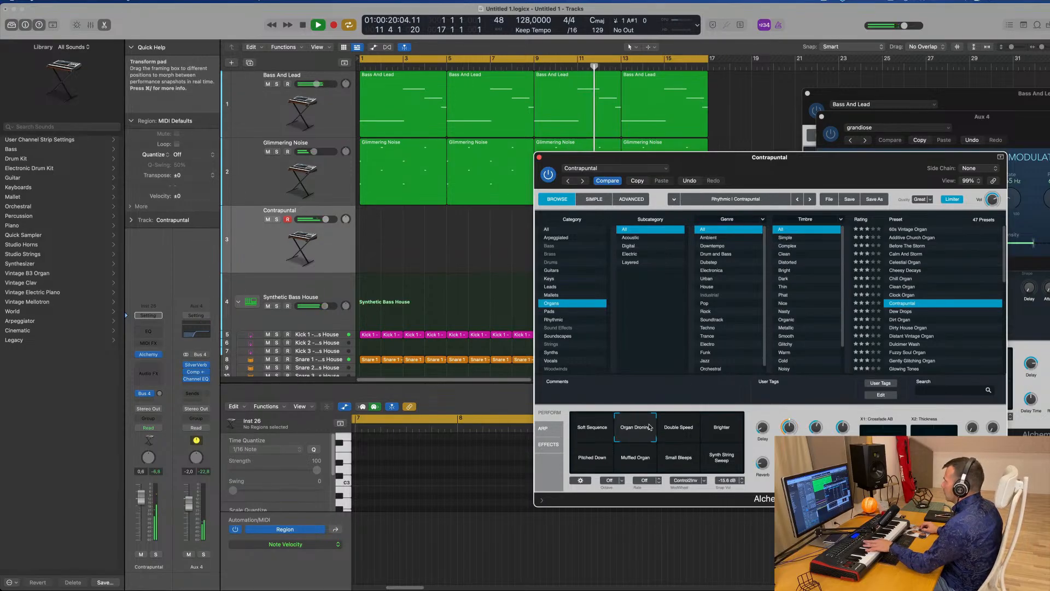
click(681, 436)
click(721, 435)
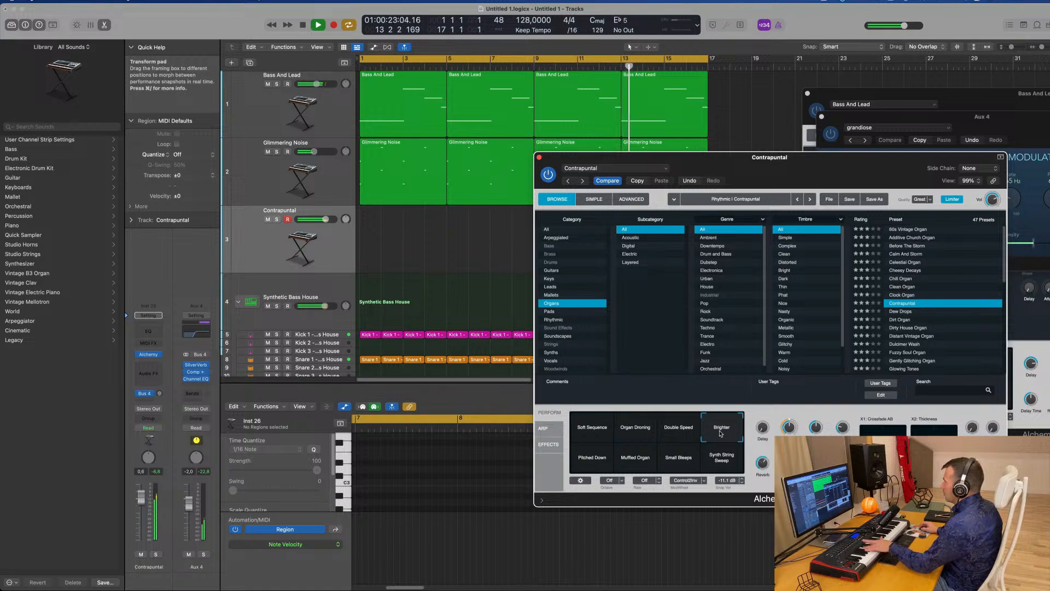
click(588, 462)
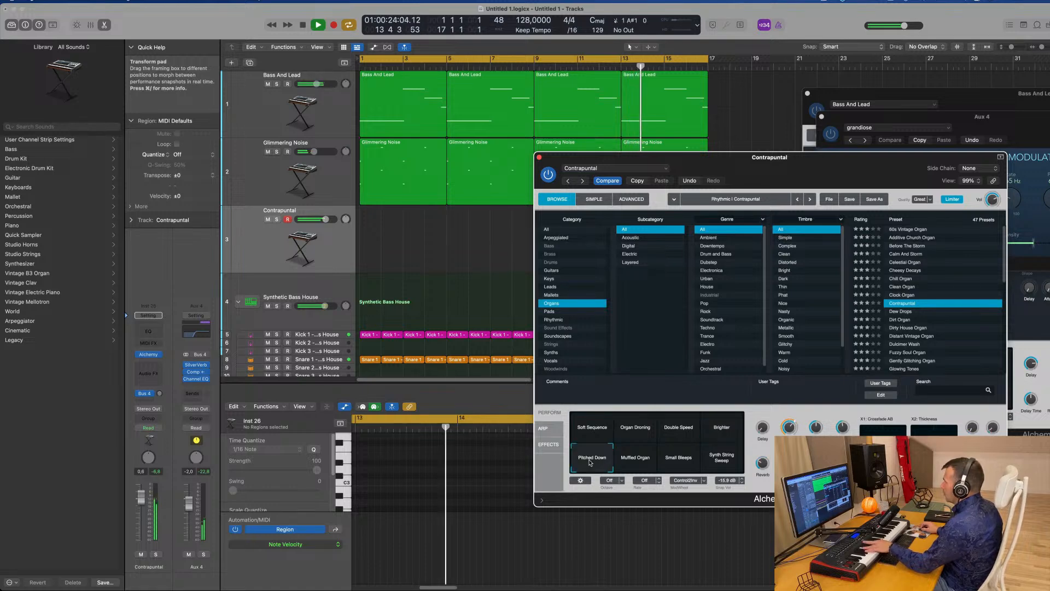
click(635, 462)
click(670, 462)
click(717, 463)
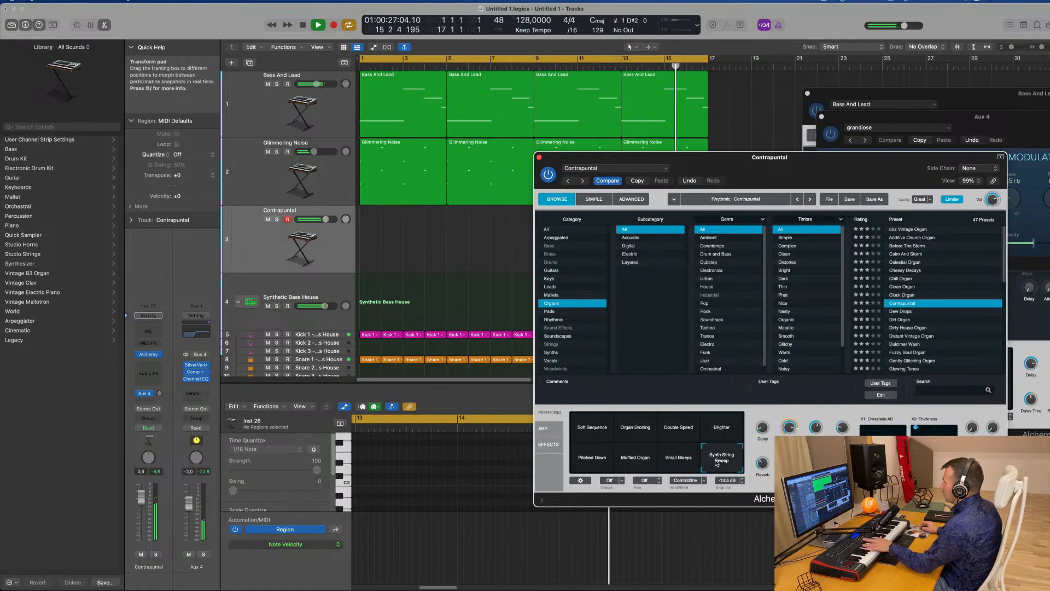
click(592, 462)
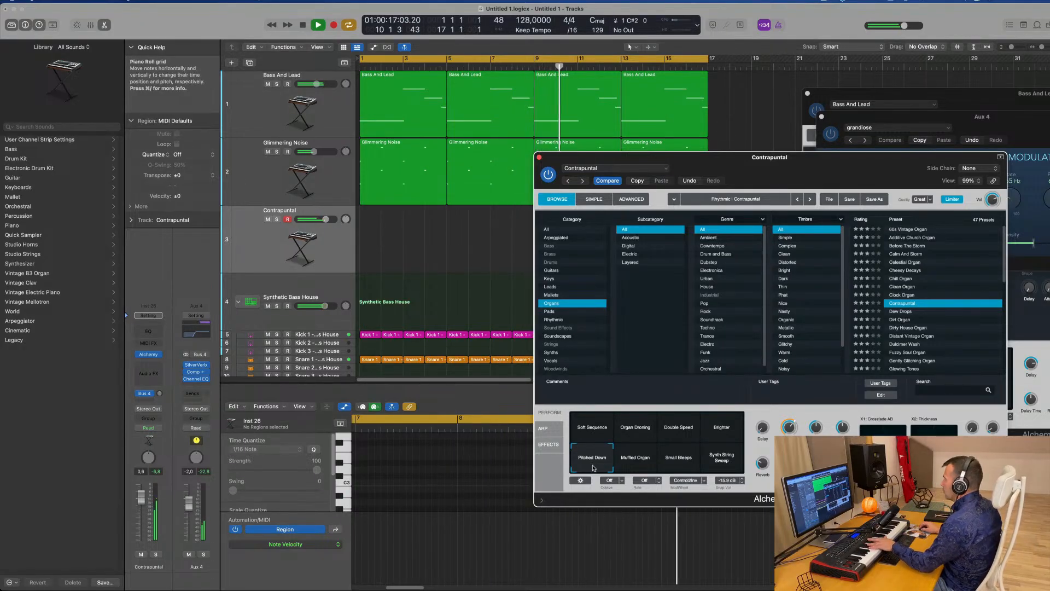
click(589, 432)
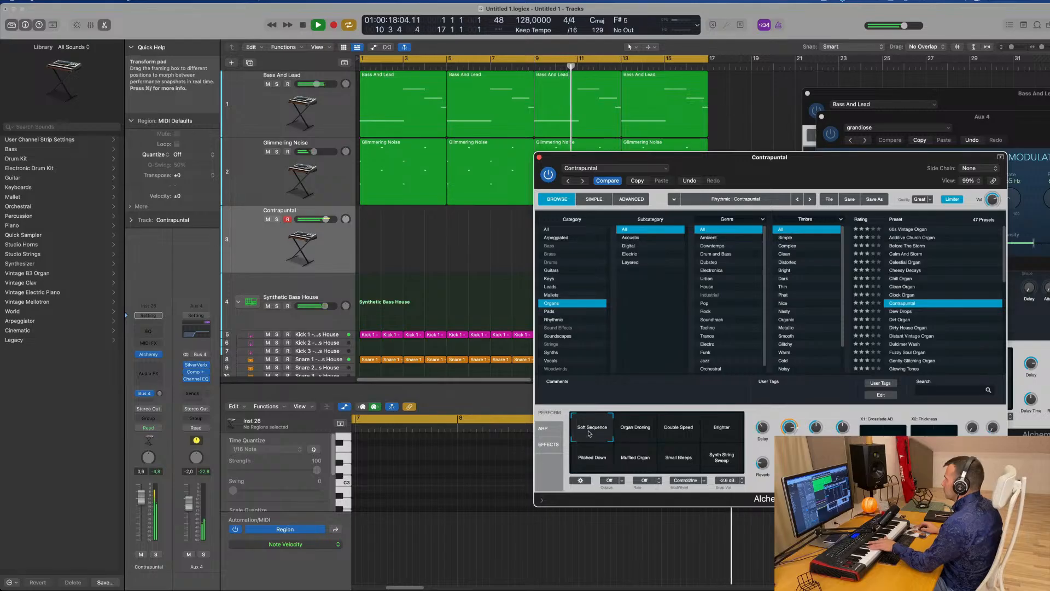
Audition the organ presets from Dew Drops and Dirt Organ through Dirty House Organ, Distant Vintage Organ and Dulcimer Wash to Fuzzy Soul Organ.
click(913, 313)
click(910, 320)
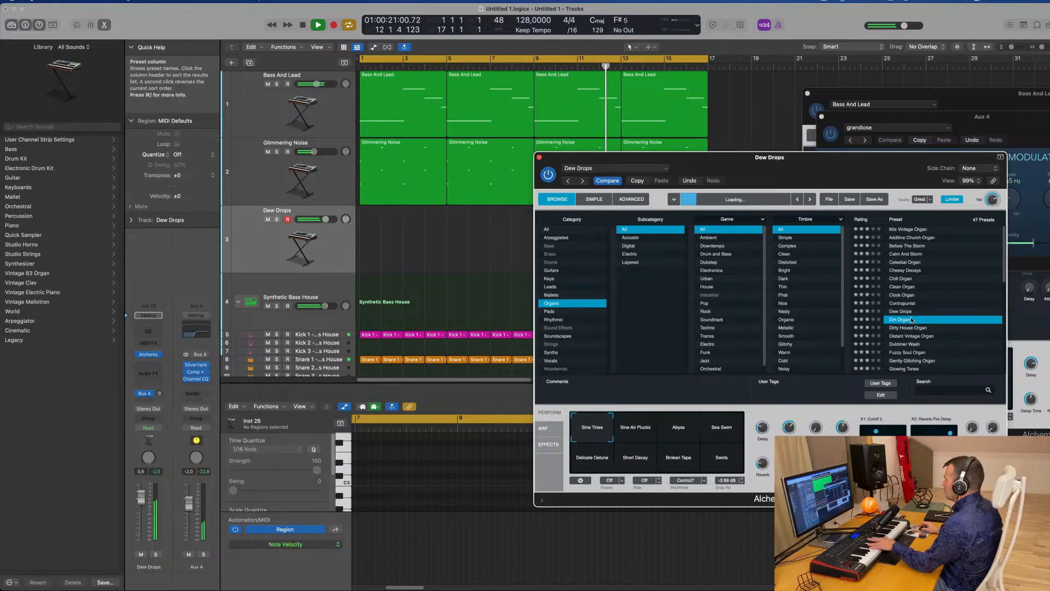
click(915, 328)
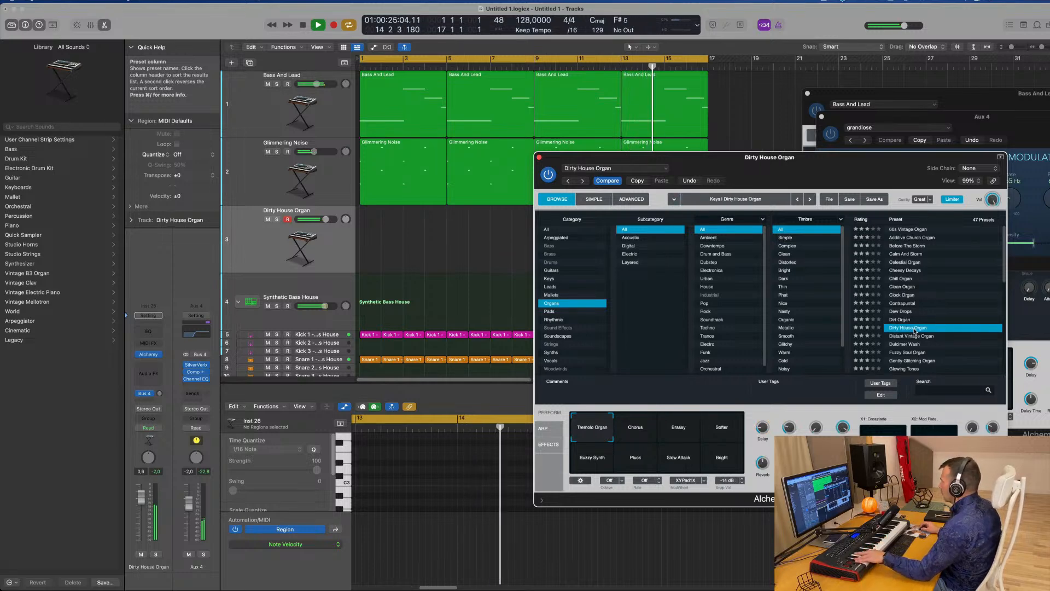
click(912, 337)
scroll(910, 331, down, 1)
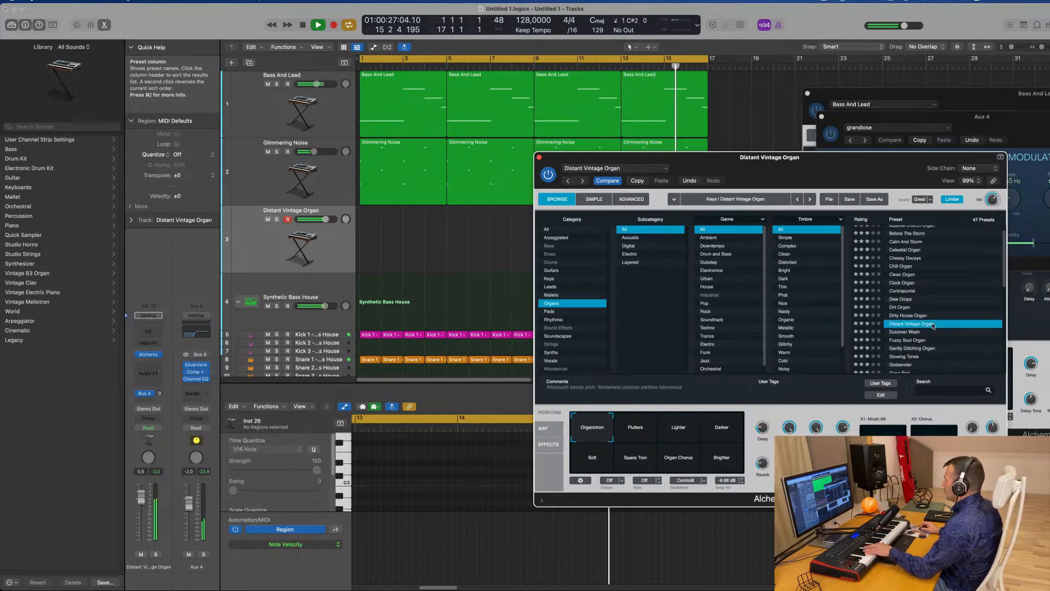
click(909, 323)
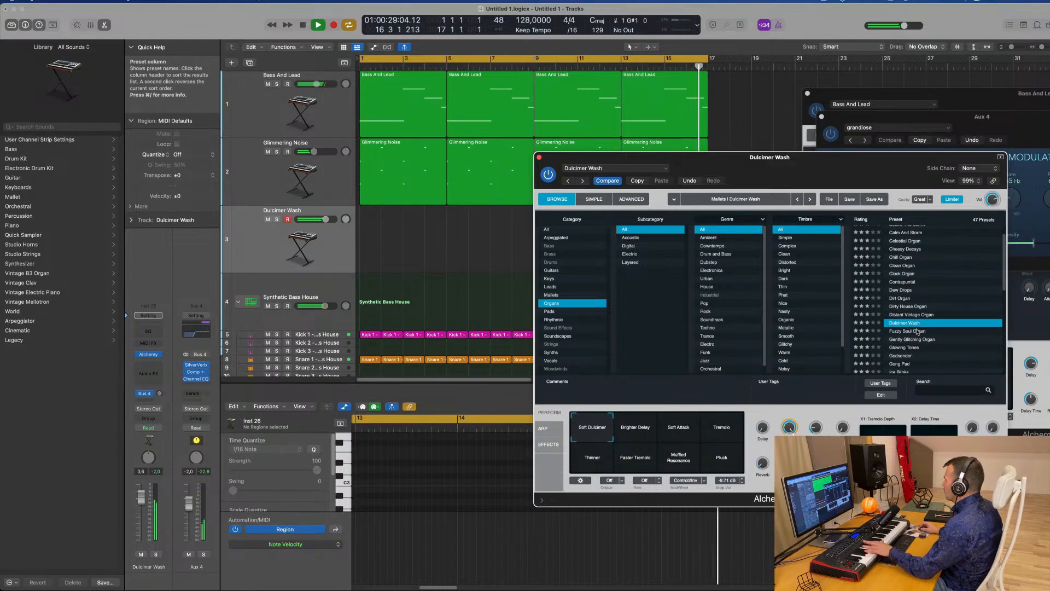
click(912, 332)
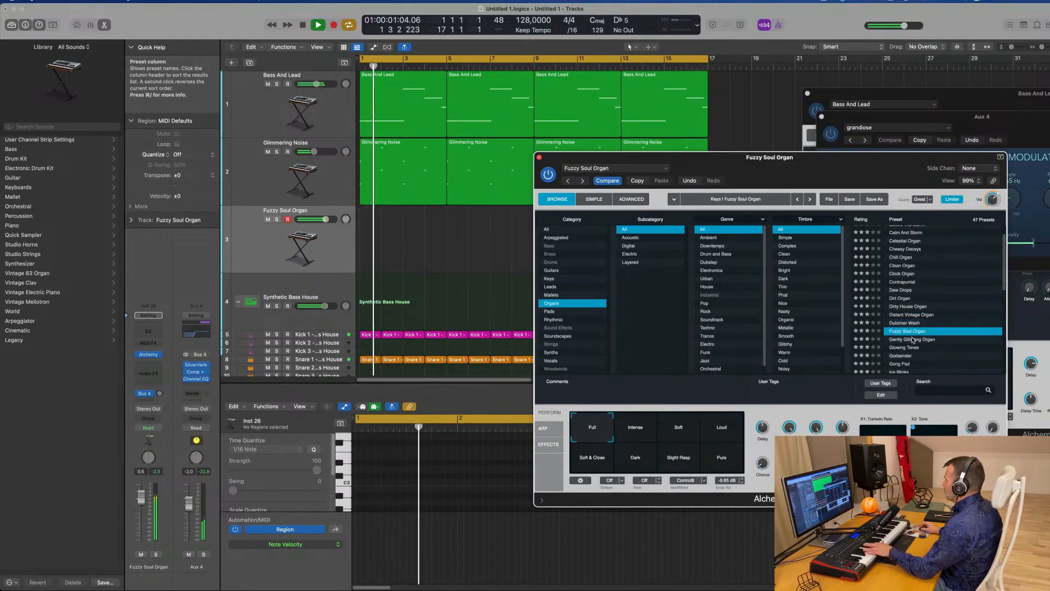
Audition Gently Glitching Organ with its Hollow, Softer and Vibrato Organ snapshots, plus the Glowing Tones preset.
click(913, 339)
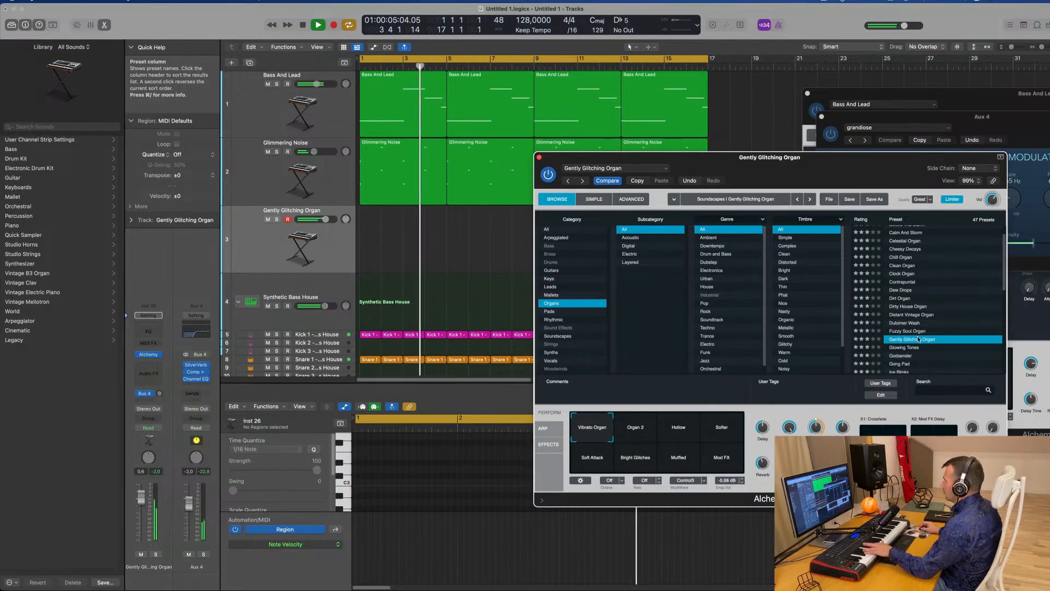
click(679, 431)
click(717, 432)
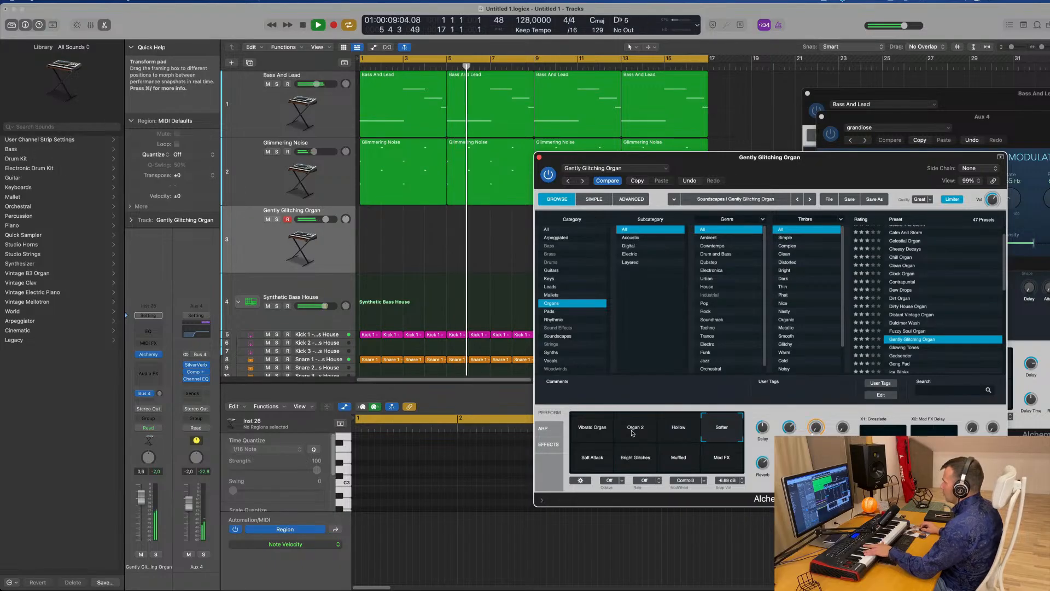
click(590, 429)
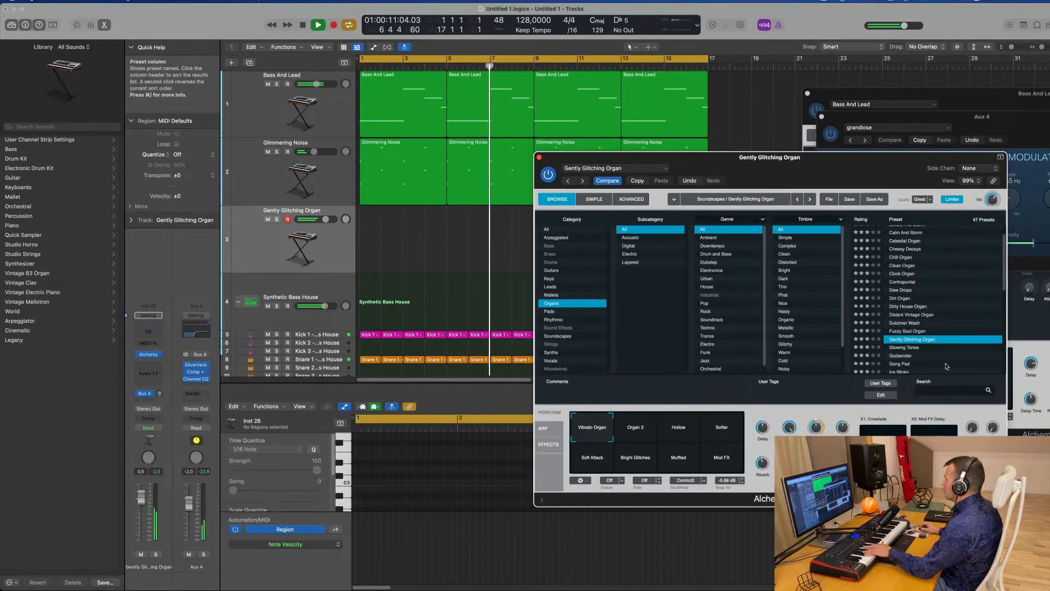
click(919, 349)
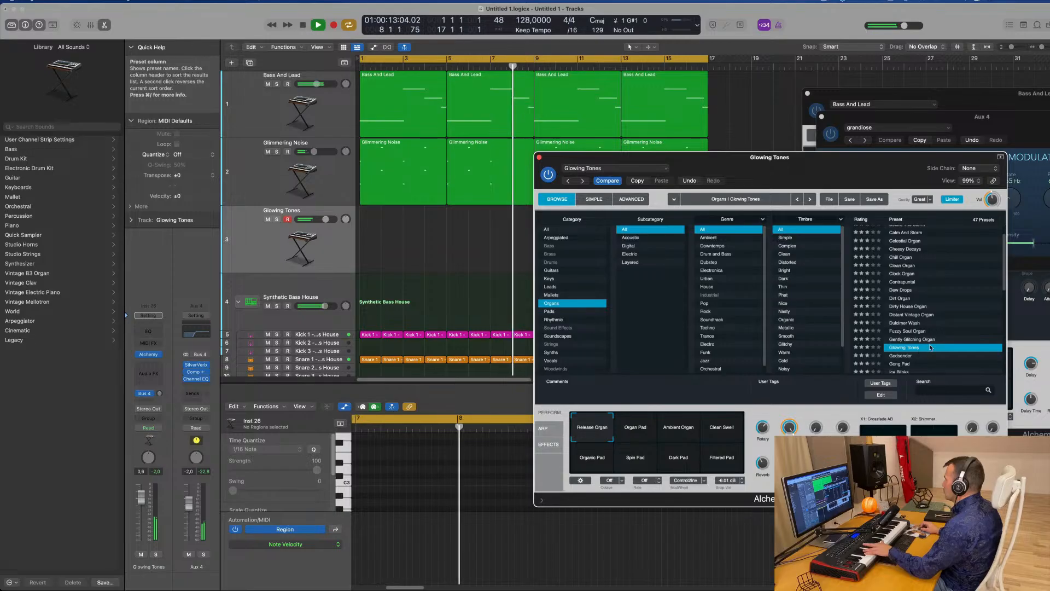
Load the organ preset Godsender and lower the track's volume to -6.4 dB.
scroll(916, 342, down, 2)
click(903, 318)
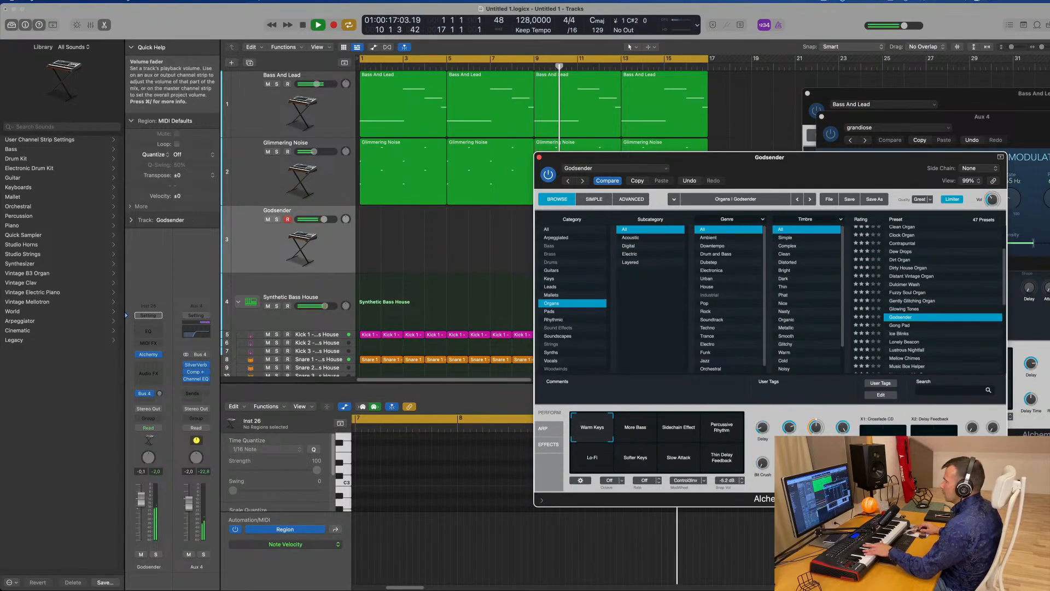
drag(141, 498, 136, 527)
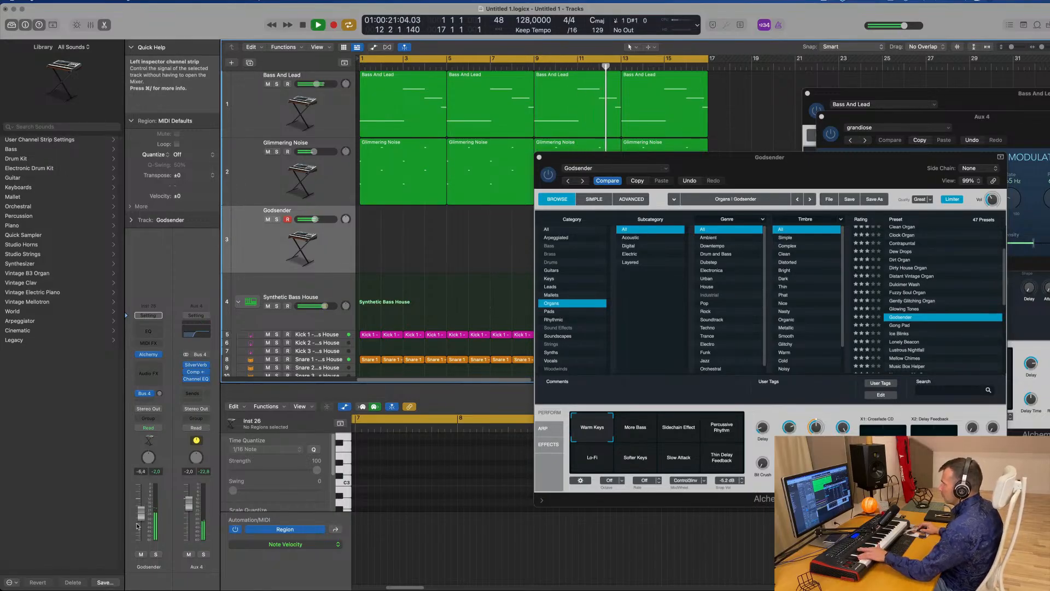
Try Godsender's More Bass and Sidechain Effect snapshots and settle on Percussive Rhythm.
click(636, 432)
click(693, 433)
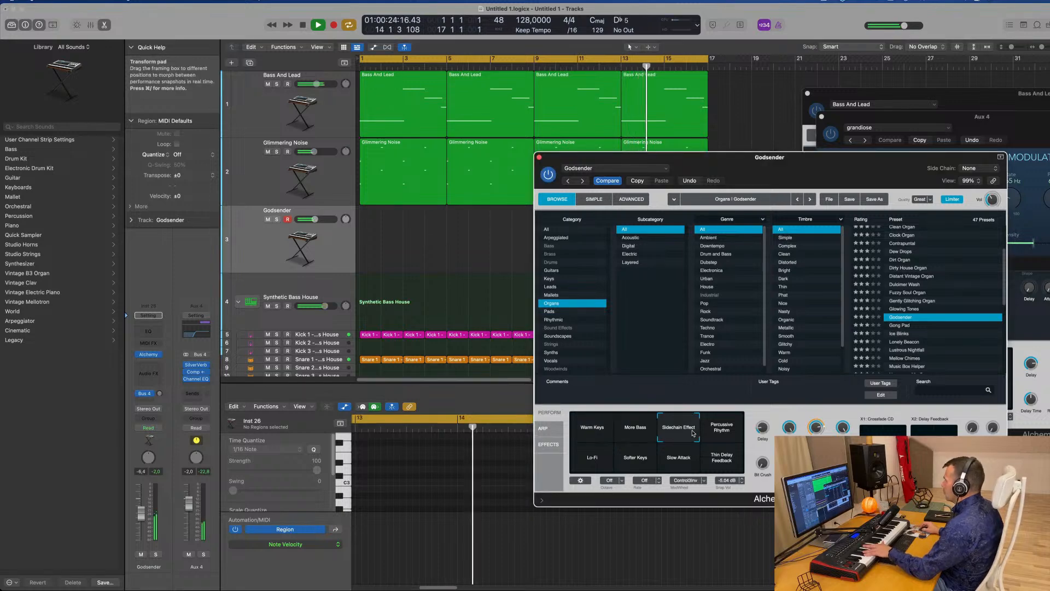
click(732, 431)
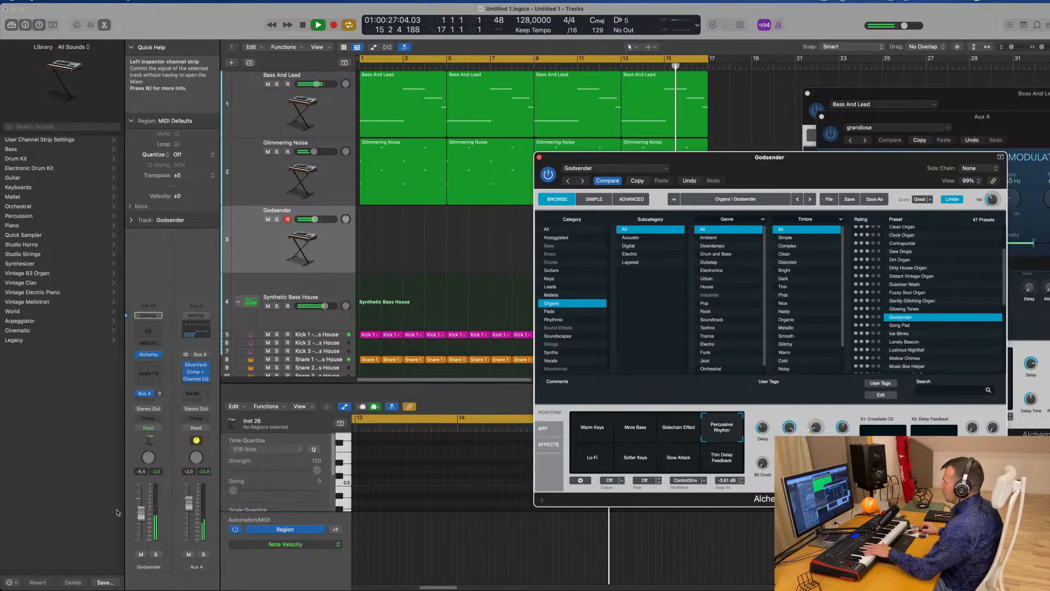
Raise the Godsender track's volume to -4.1 dB while recording its part from bar 3 to bar 5, stop recording and play the loop back.
drag(141, 513, 143, 509)
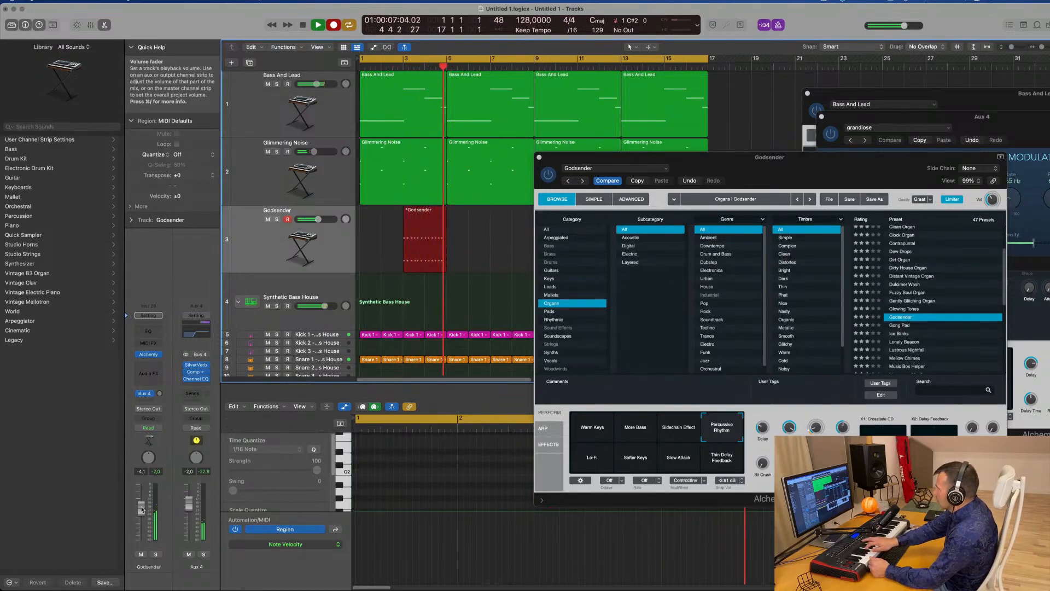
key(space)
key(space)
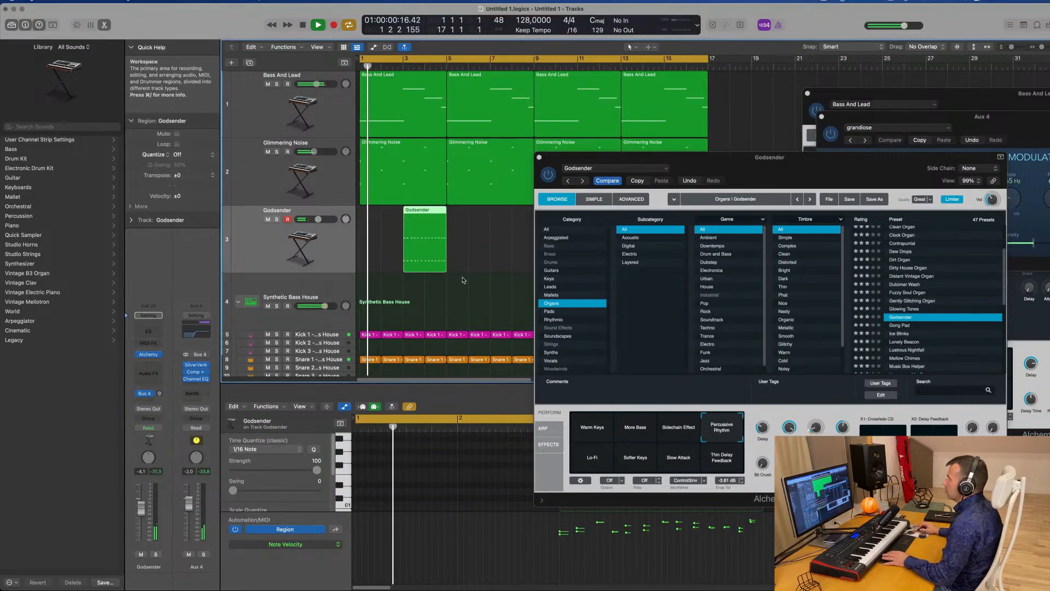
Move the Godsender region to start at bar 1, select all its notes, and move the Alchemy window off the arrangement.
drag(421, 240, 378, 241)
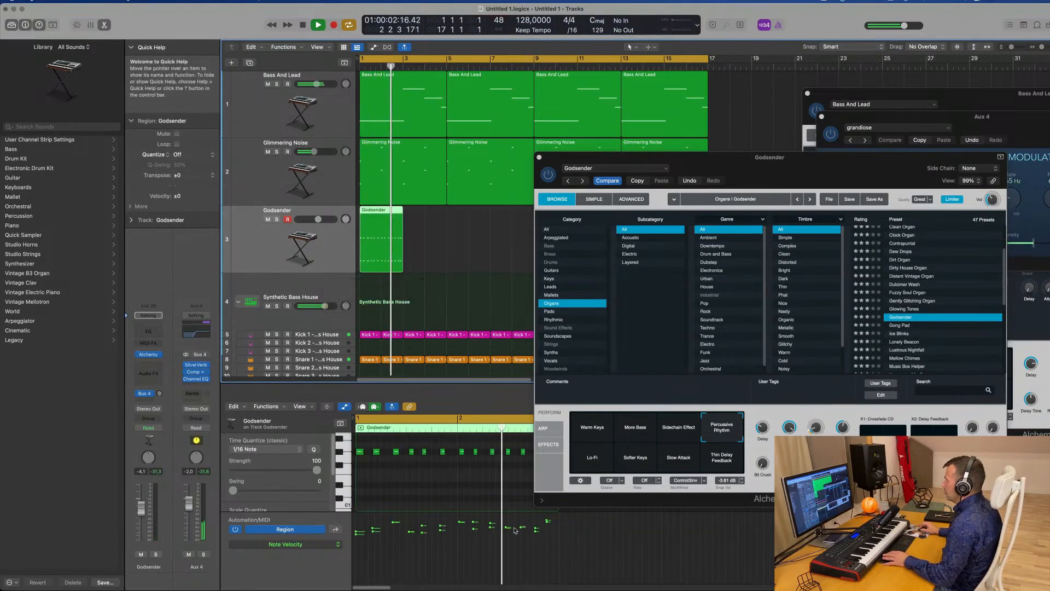
key(super+a)
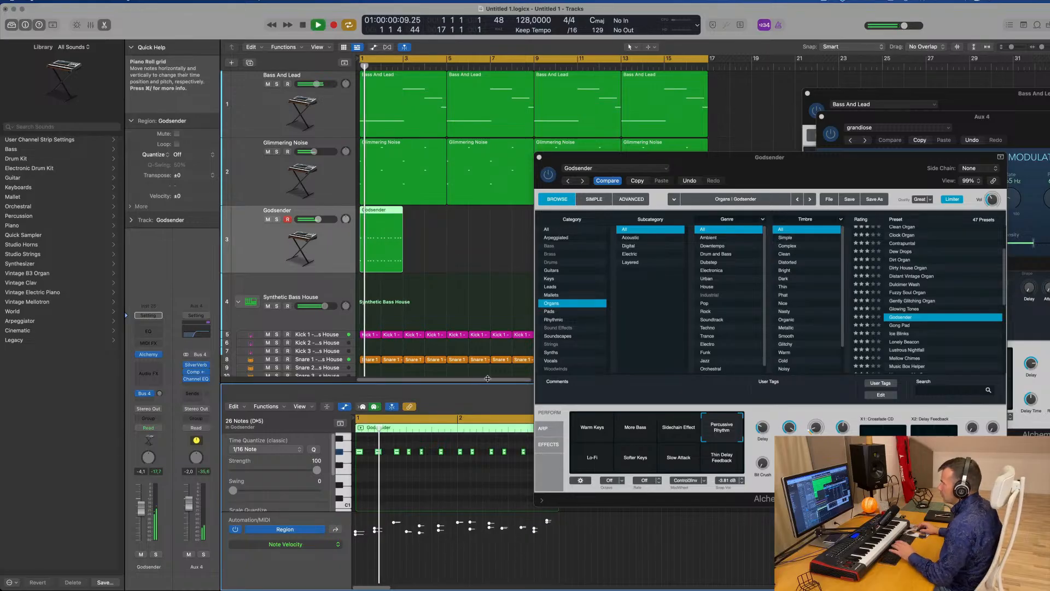
drag(613, 158, 584, 59)
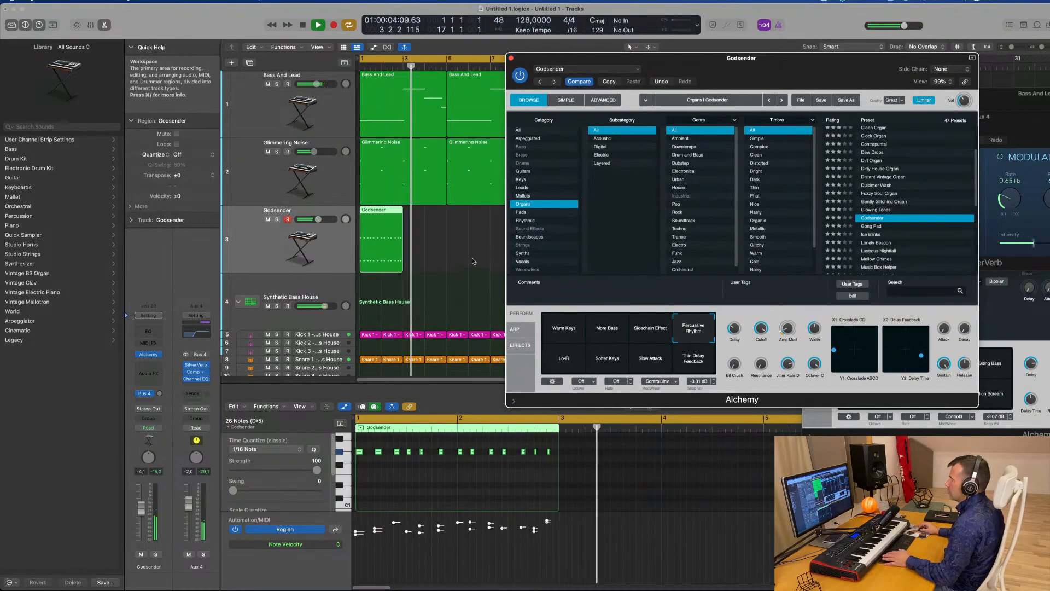
drag(724, 63, 991, 73)
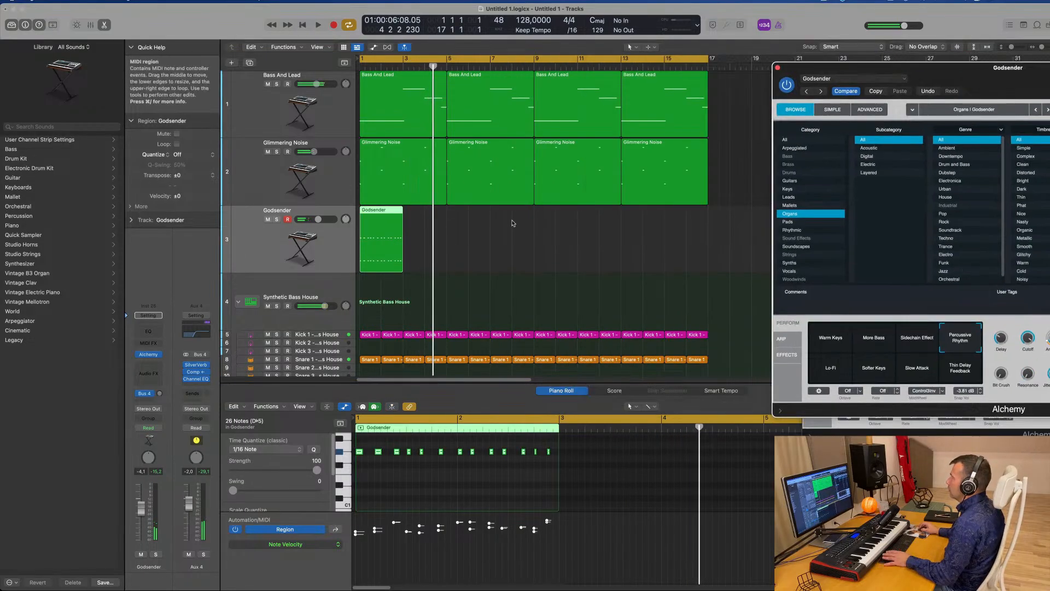
Copy the Godsender region to bar 3 and join both regions into one four-bar region.
key(Return)
drag(382, 214, 428, 217)
drag(415, 255, 414, 254)
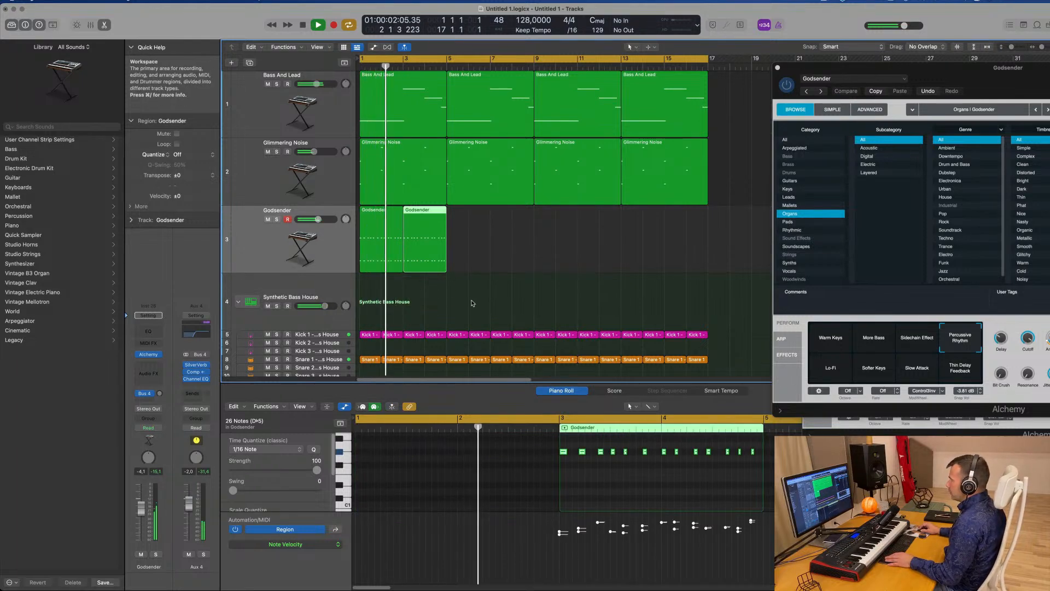
drag(523, 262, 386, 258)
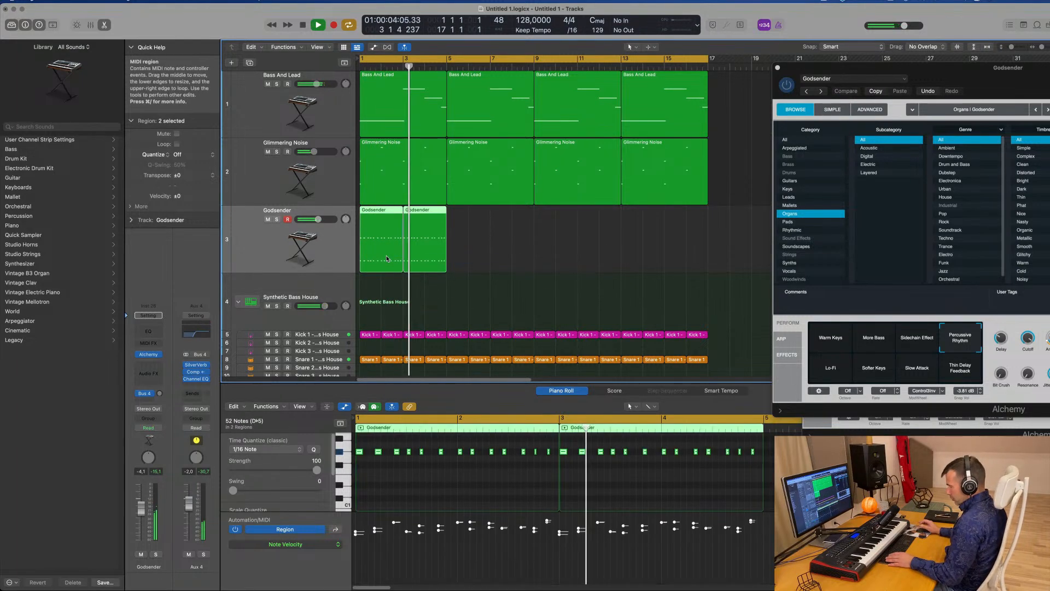
key(super+j)
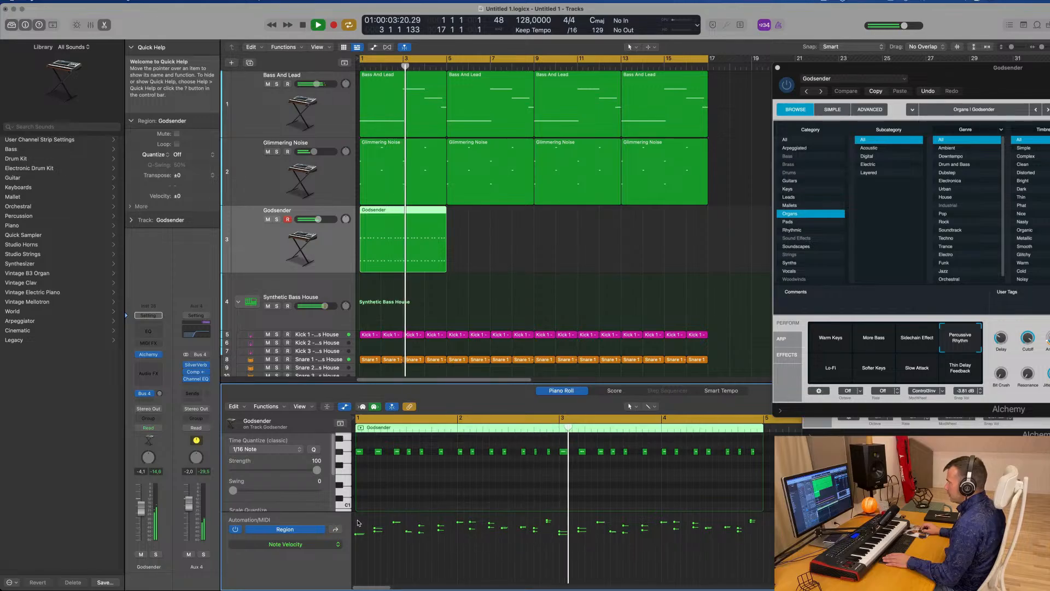
Draw a velocity curve that dips mid-region and rises again across the Godsender notes, and repeat the region three times to bar 17.
mouse_move(358, 521)
mouse_down()
mouse_move(564, 555)
mouse_move(765, 525)
mouse_up()
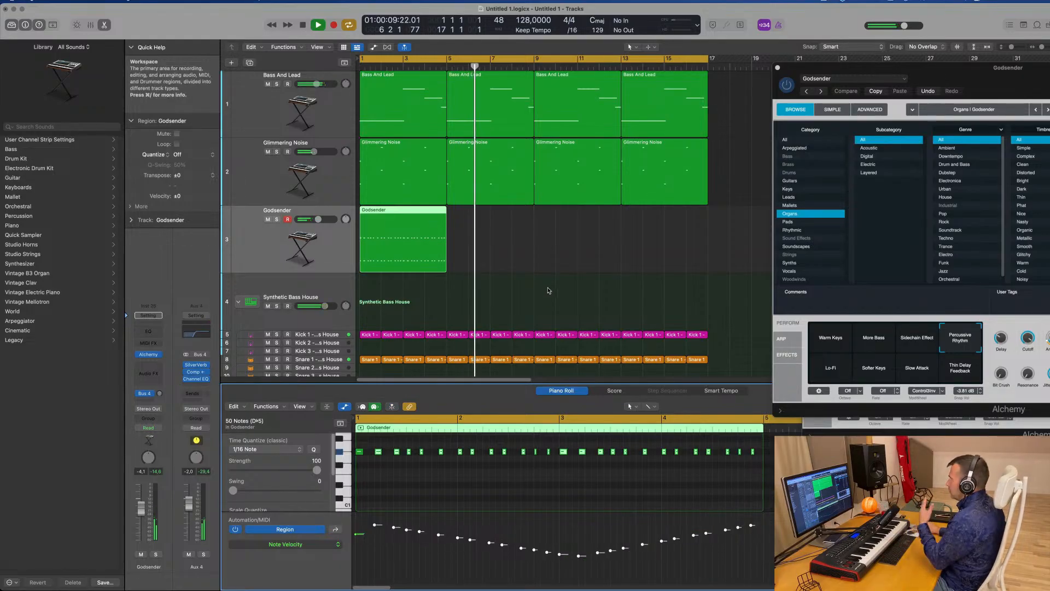
click(384, 240)
key(super+r)
key(super+r)
key(super+r)
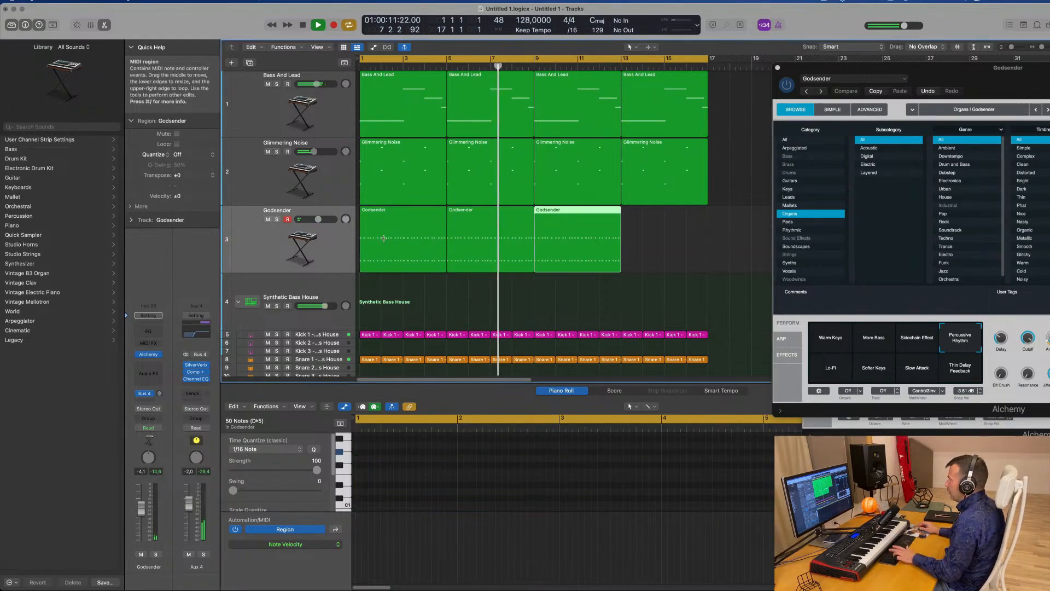
Replay the loop and lower the Godsender track's volume to -4.9 dB, checking the Glimmering Noise track alongside it.
drag(946, 70, 775, 85)
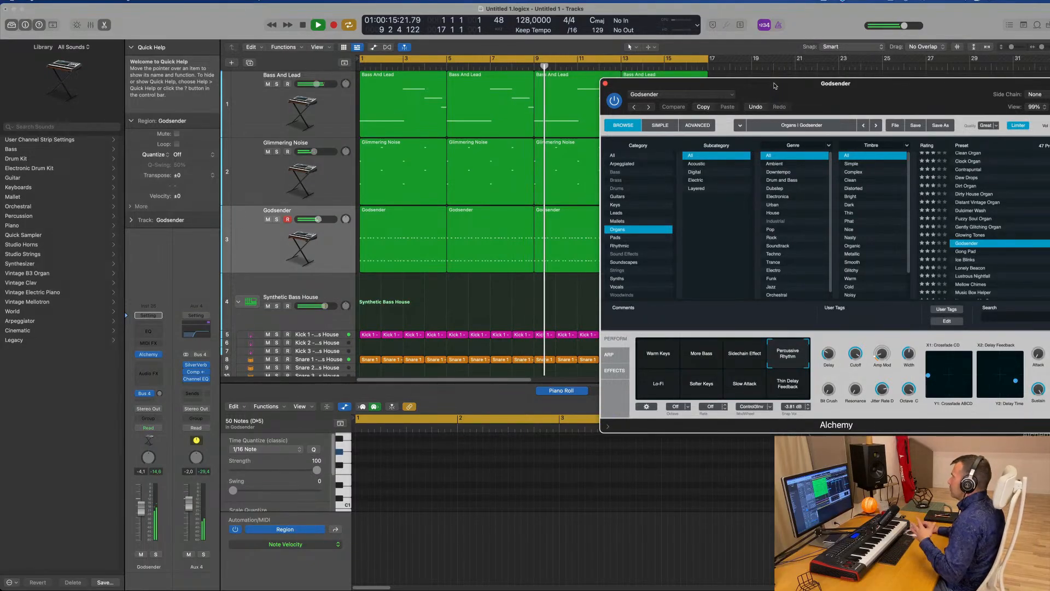
drag(774, 86, 710, 77)
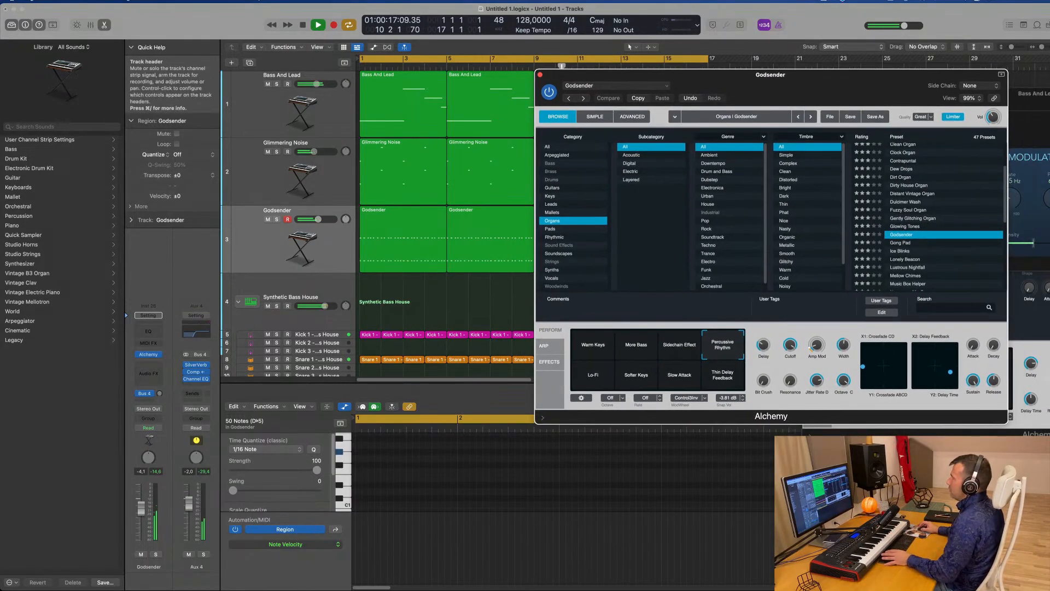
key(space)
click(252, 244)
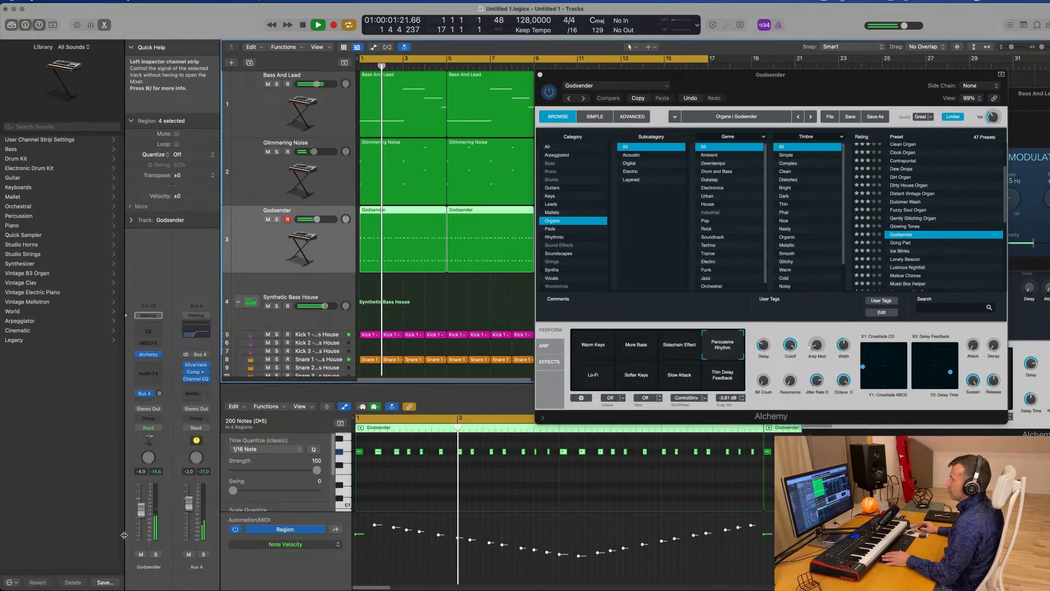
click(264, 198)
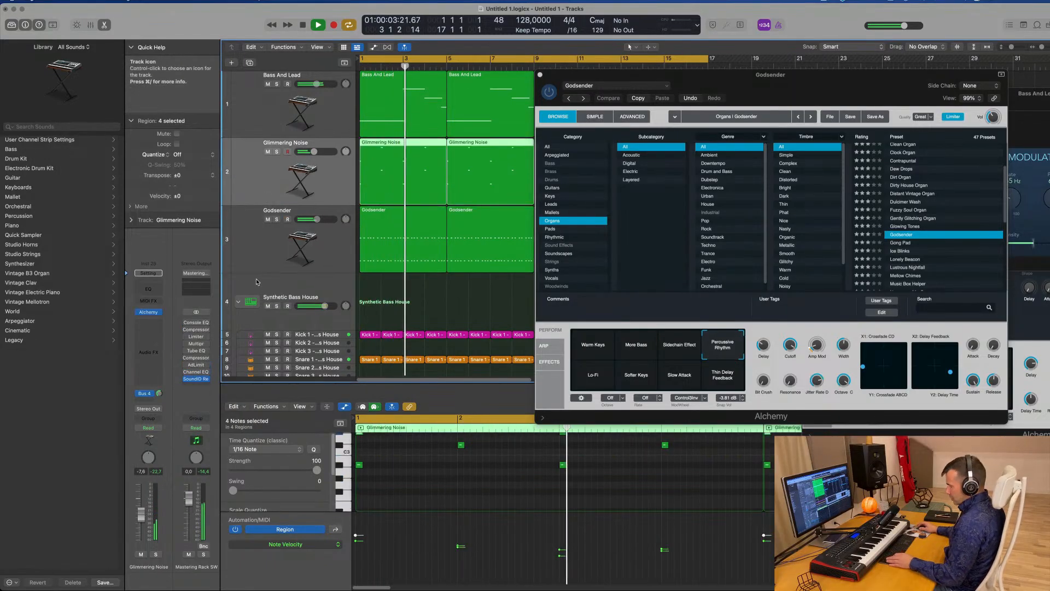
click(271, 244)
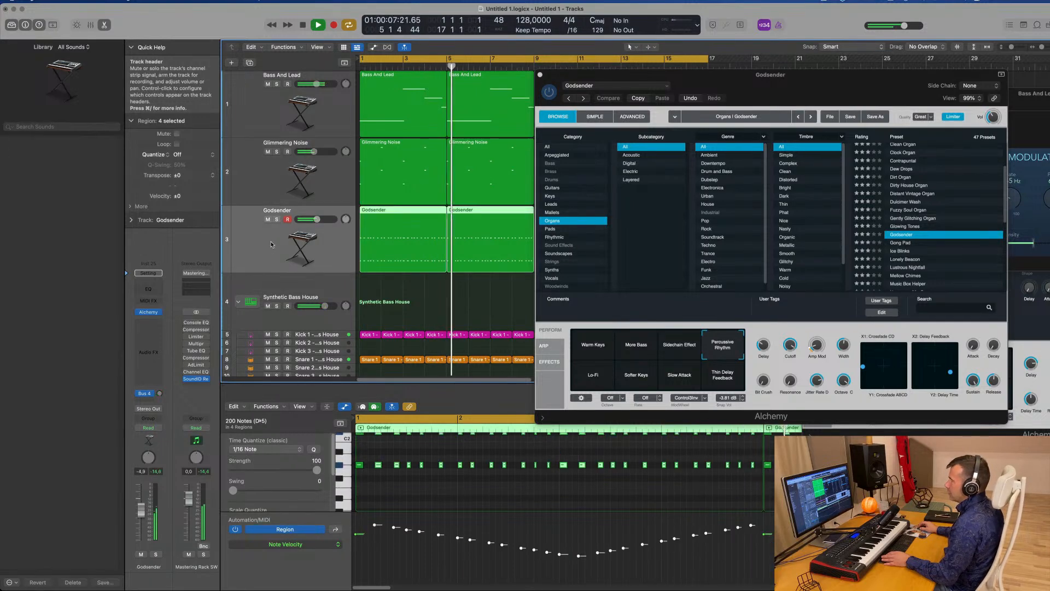
Insert a Compressor on the Godsender track and set its side chain to Kick 1 - Synthetic Bass House (Inst 2).
key(Return)
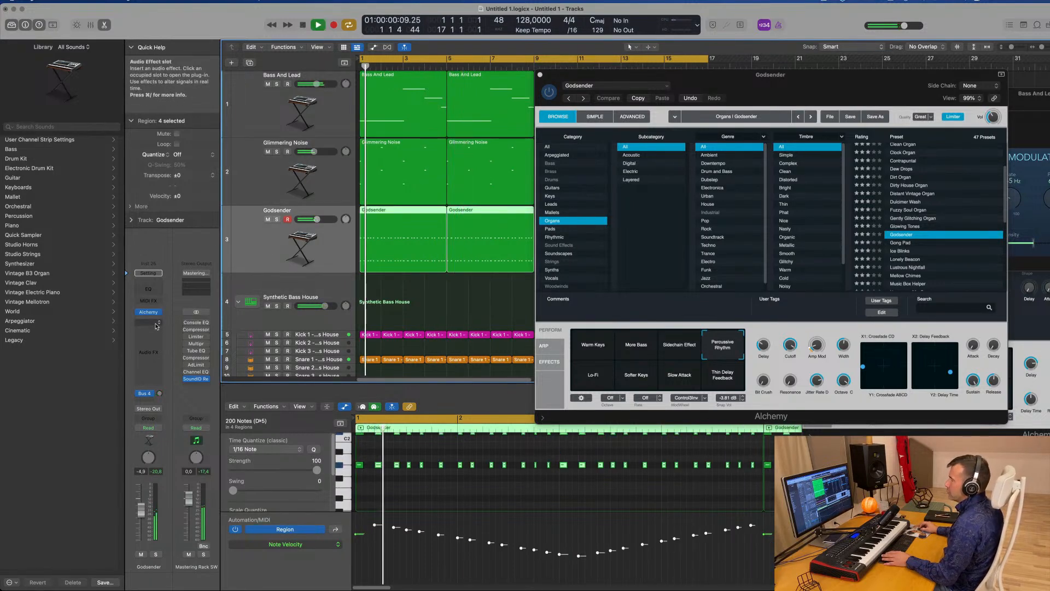
click(156, 326)
click(581, 201)
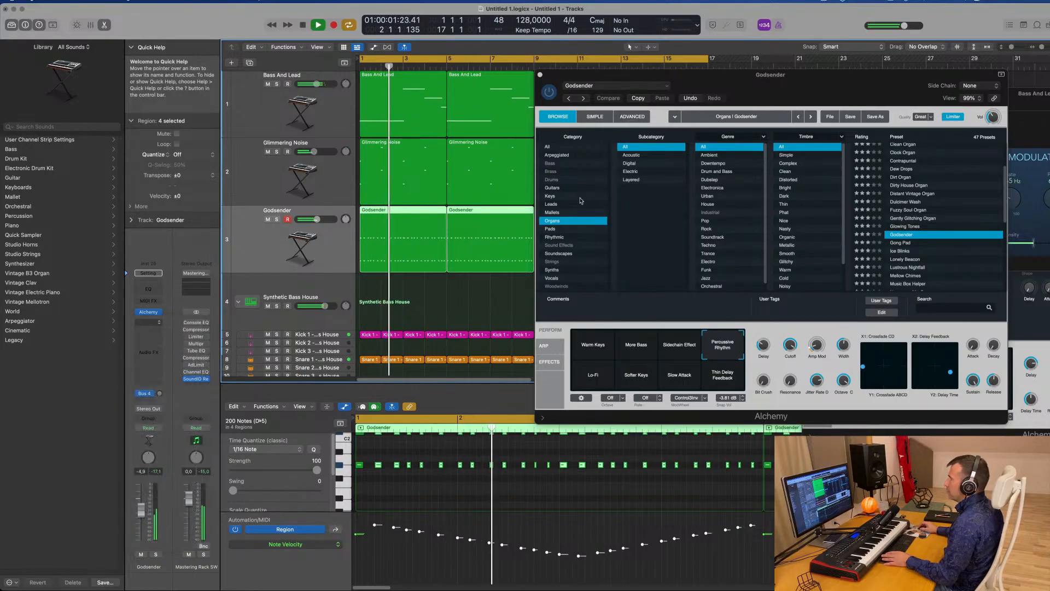
click(704, 122)
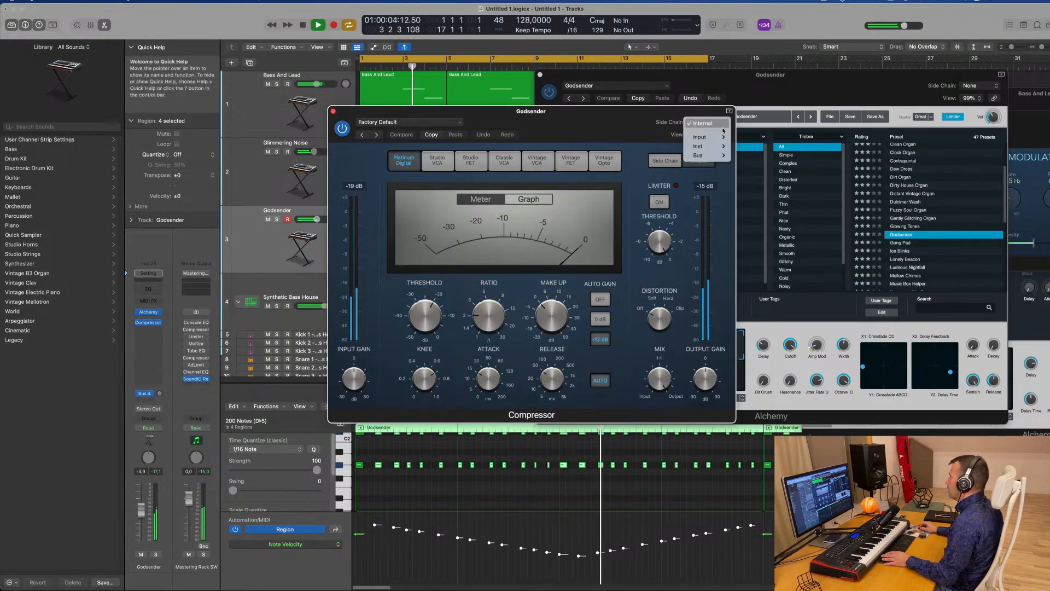
mouse_move(720, 148)
click(782, 155)
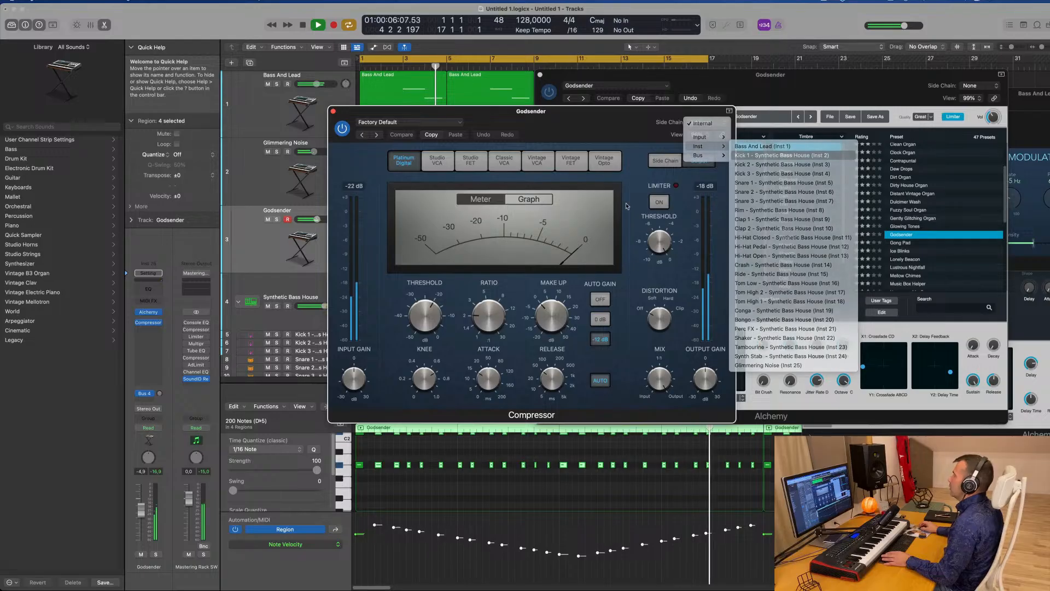
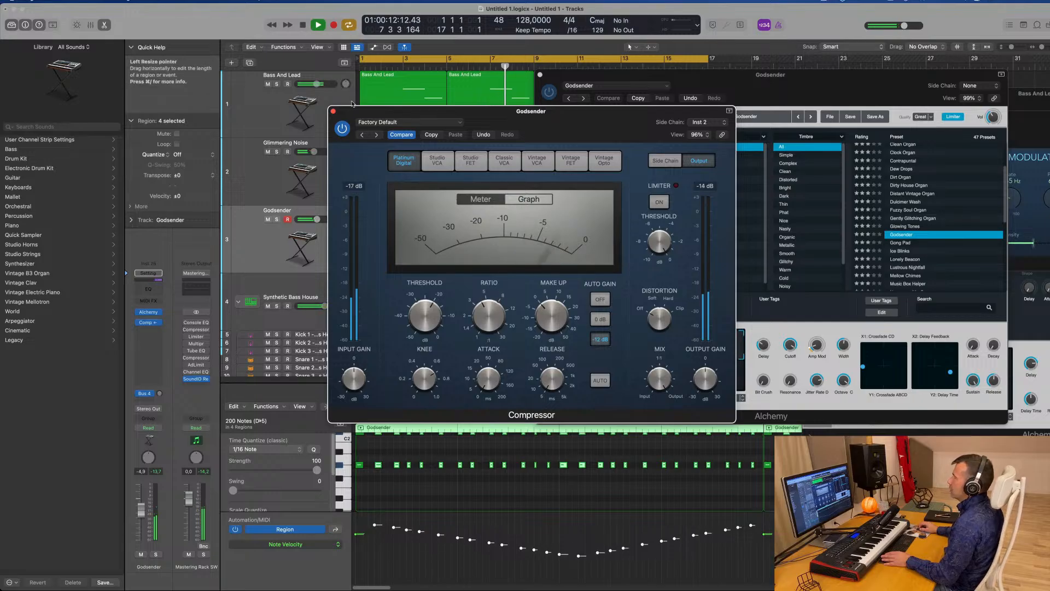
Close the Godsender track's Alchemy and Compressor windows while the loop plays.
click(729, 86)
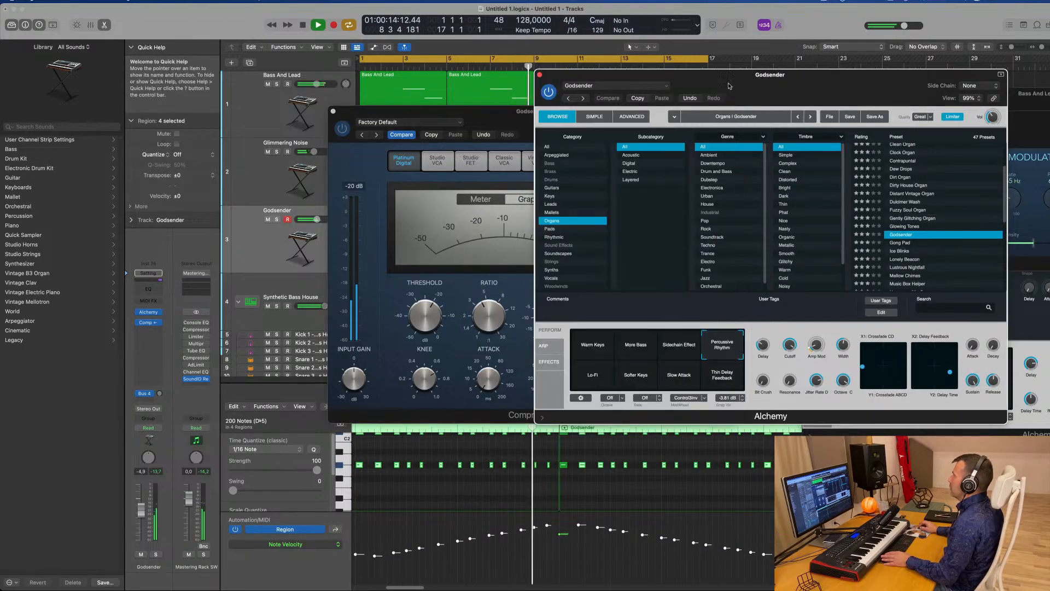
click(539, 76)
drag(352, 111, 336, 113)
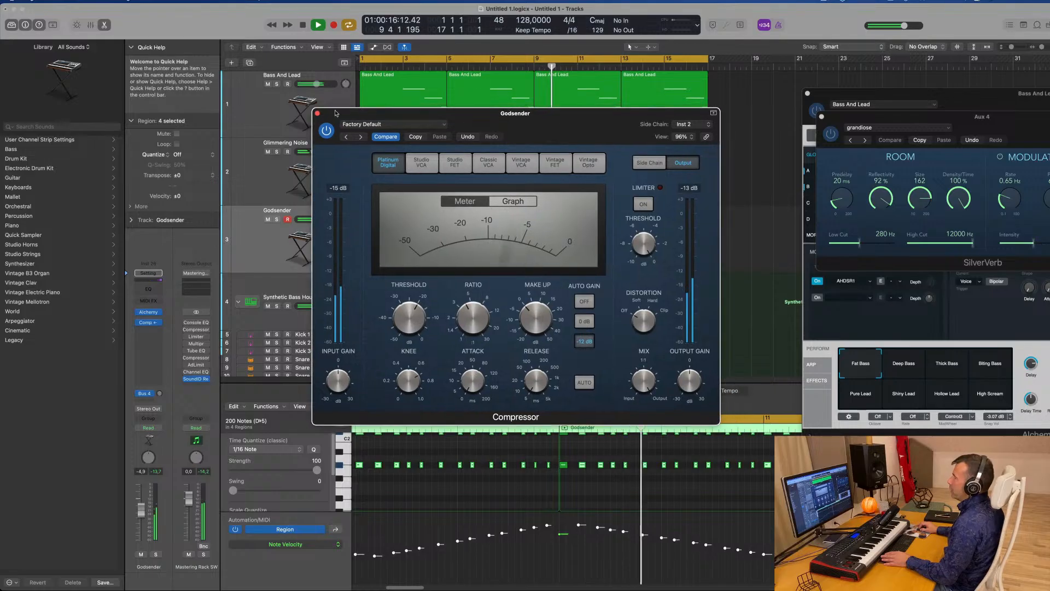
click(261, 244)
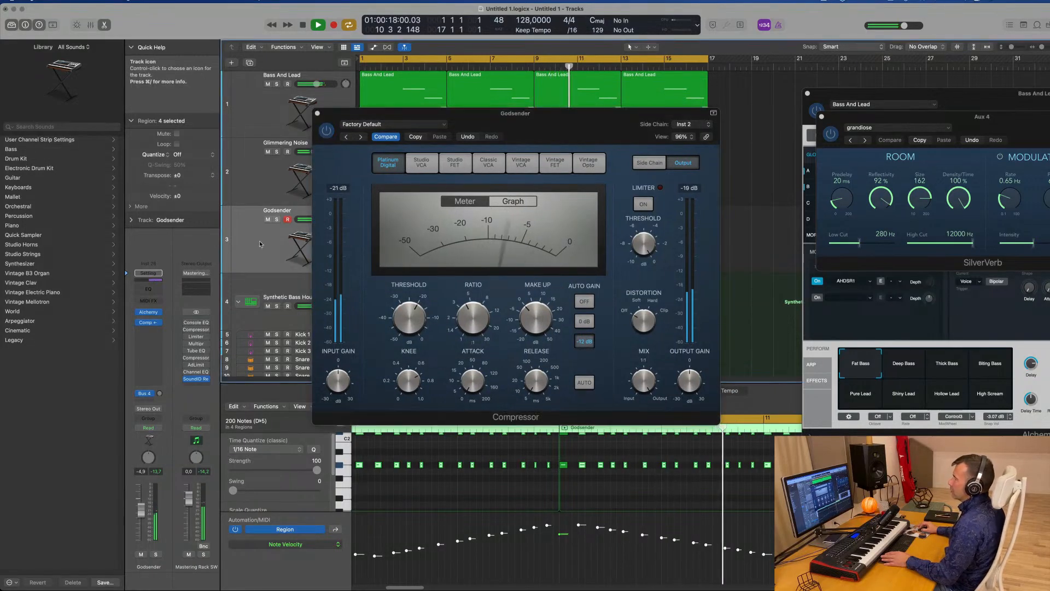
click(317, 114)
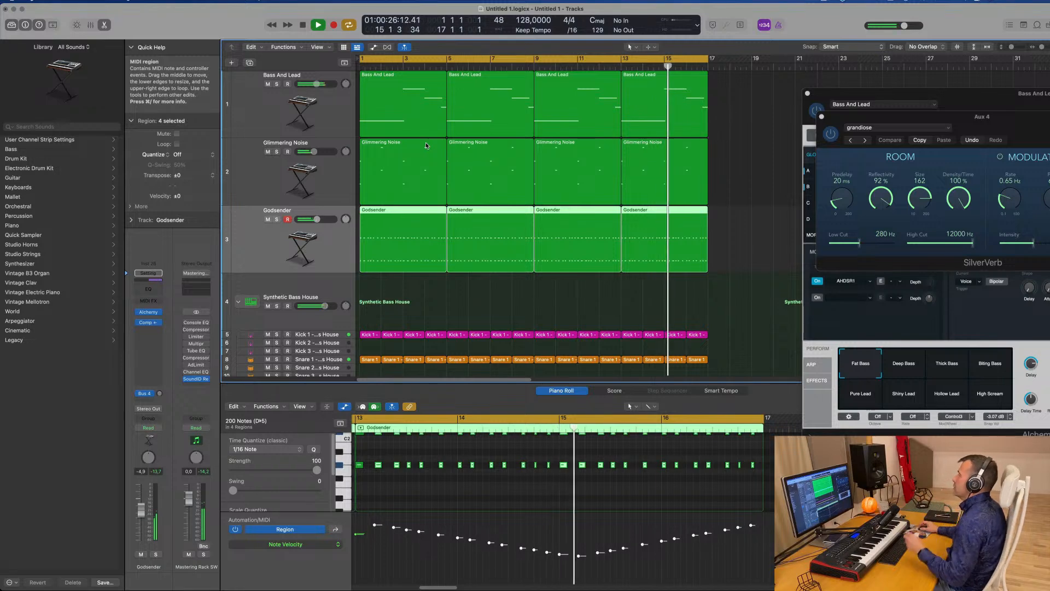
Duplicate the Bass And Lead track and copy its first four-bar region onto the new track at bar 1.
click(266, 109)
scroll(276, 207, down, 1)
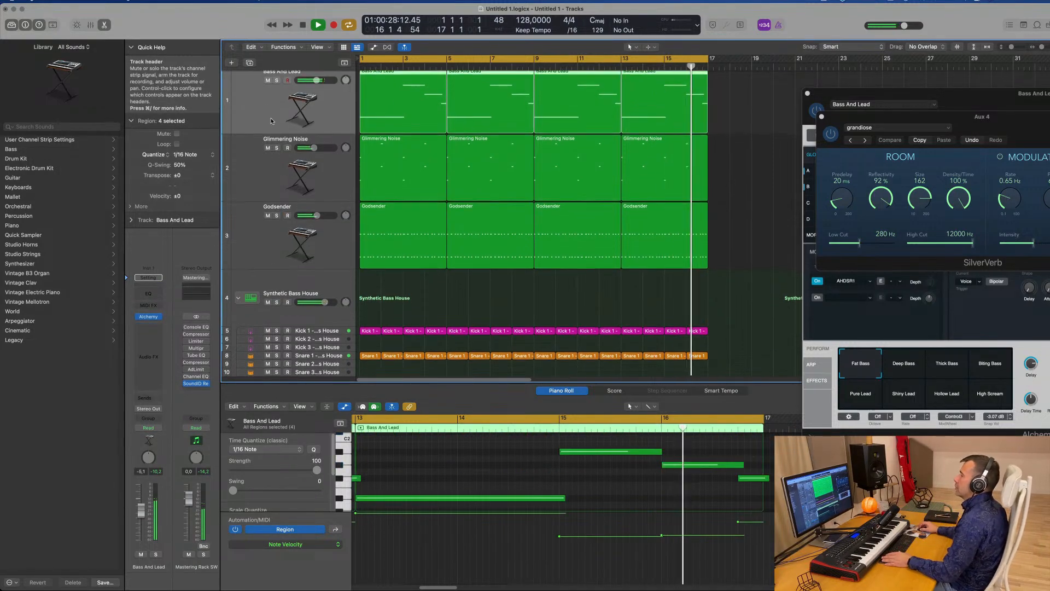
scroll(276, 207, up, 1)
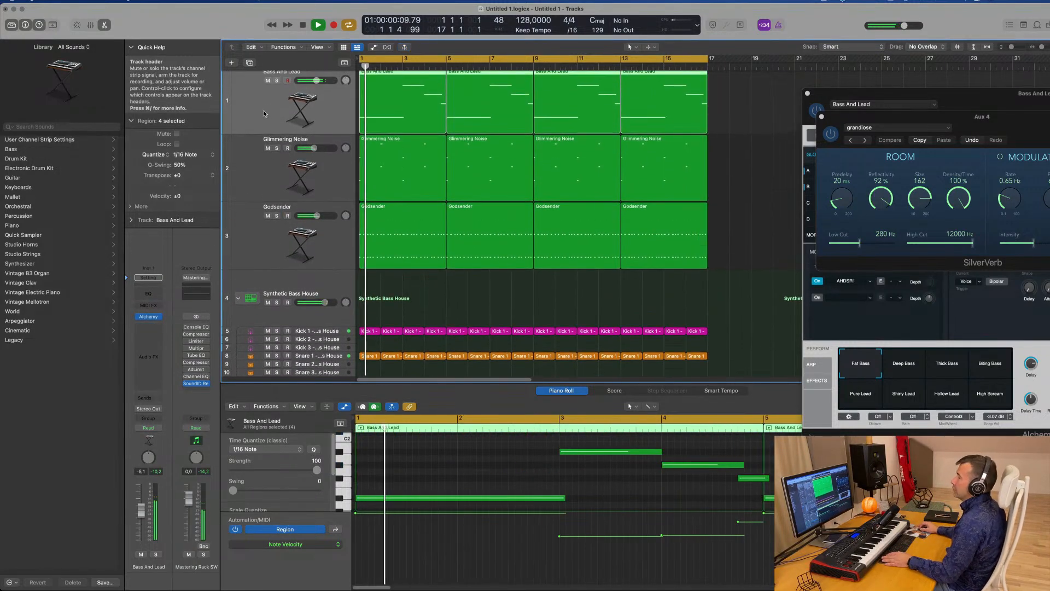
click(249, 64)
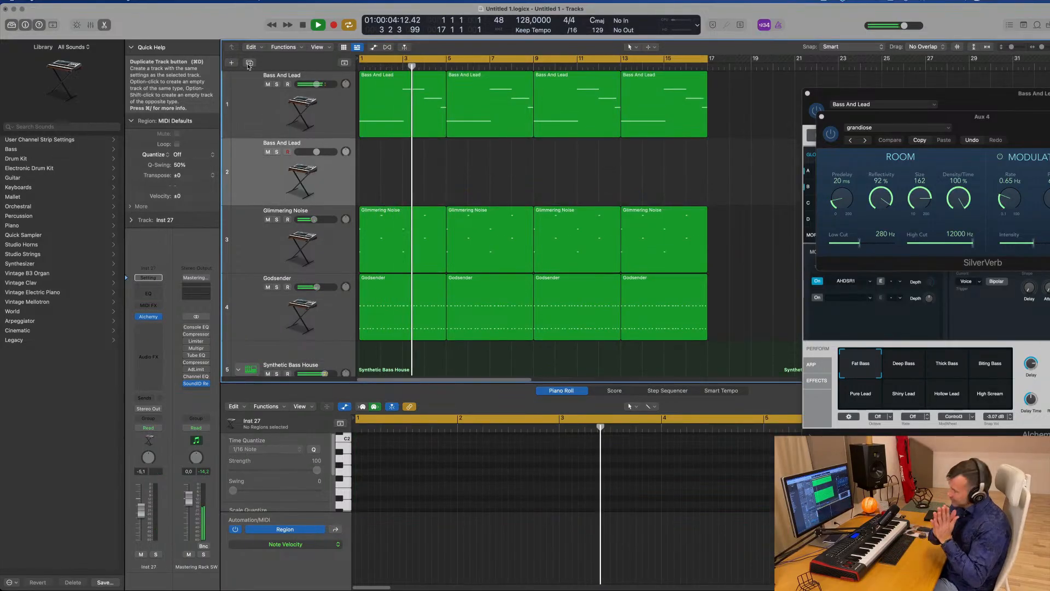
click(399, 100)
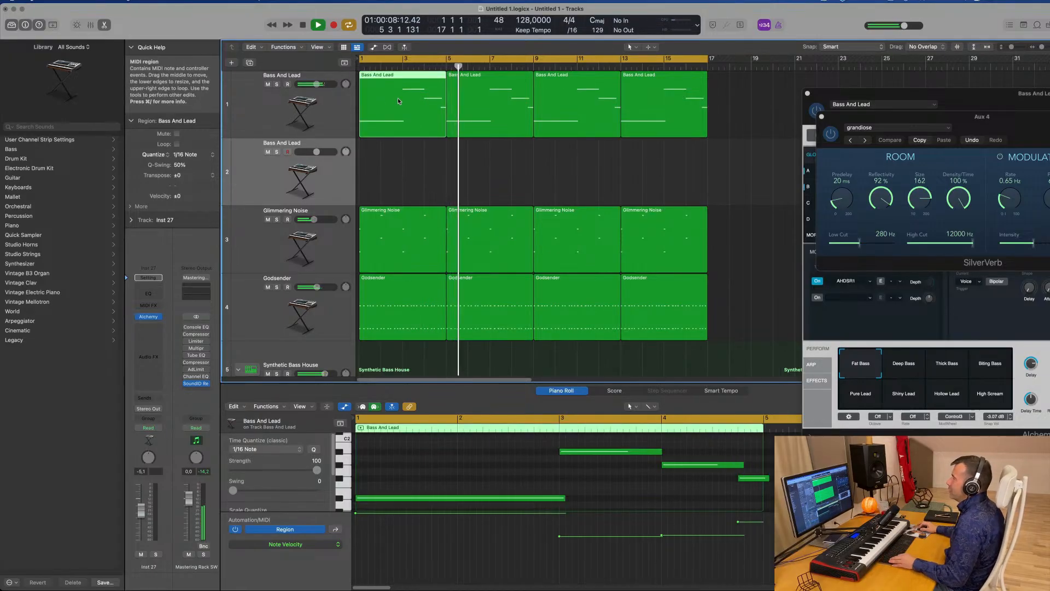
drag(399, 97, 421, 261)
In the copied region, move the upper bar 3 note to bar 1, end both notes at bar 3, and delete the remaining notes.
drag(575, 457, 374, 452)
drag(457, 452, 558, 452)
drag(564, 500, 558, 500)
key(space)
drag(662, 451, 758, 517)
key(Delete)
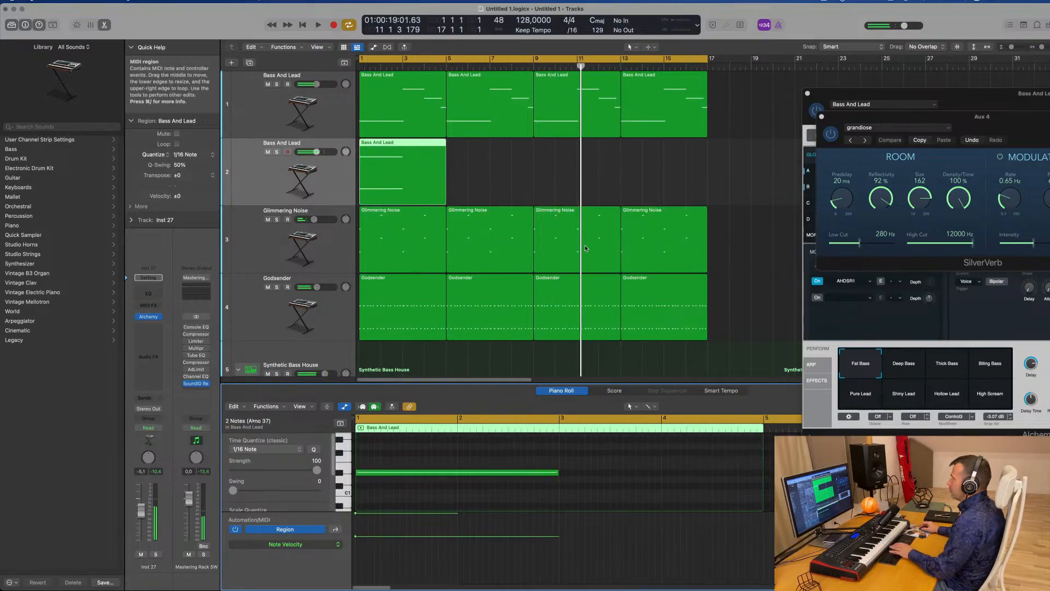
click(403, 142)
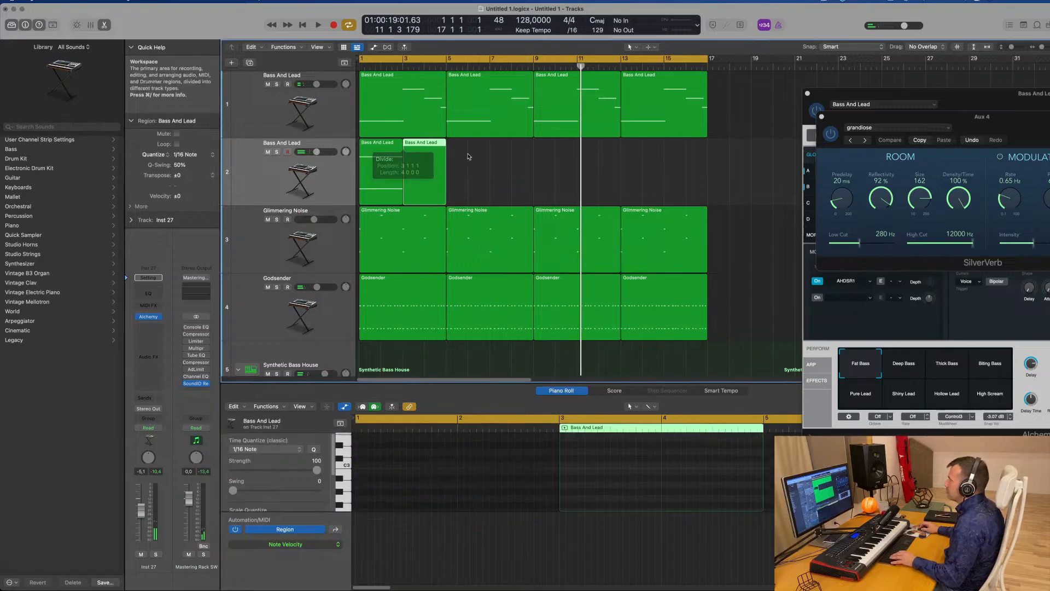
key(Delete)
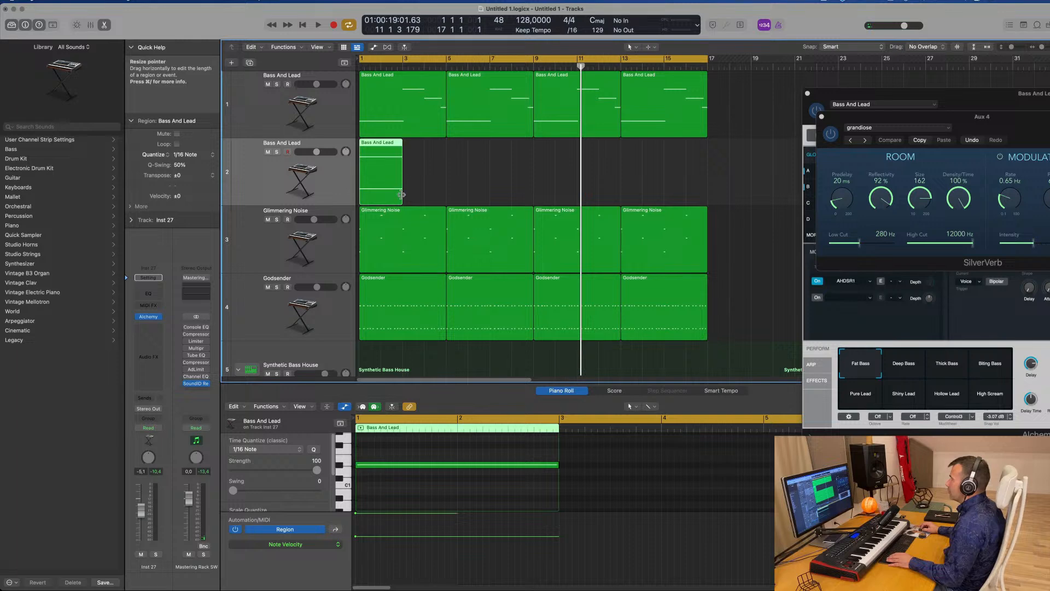
drag(401, 194, 446, 195)
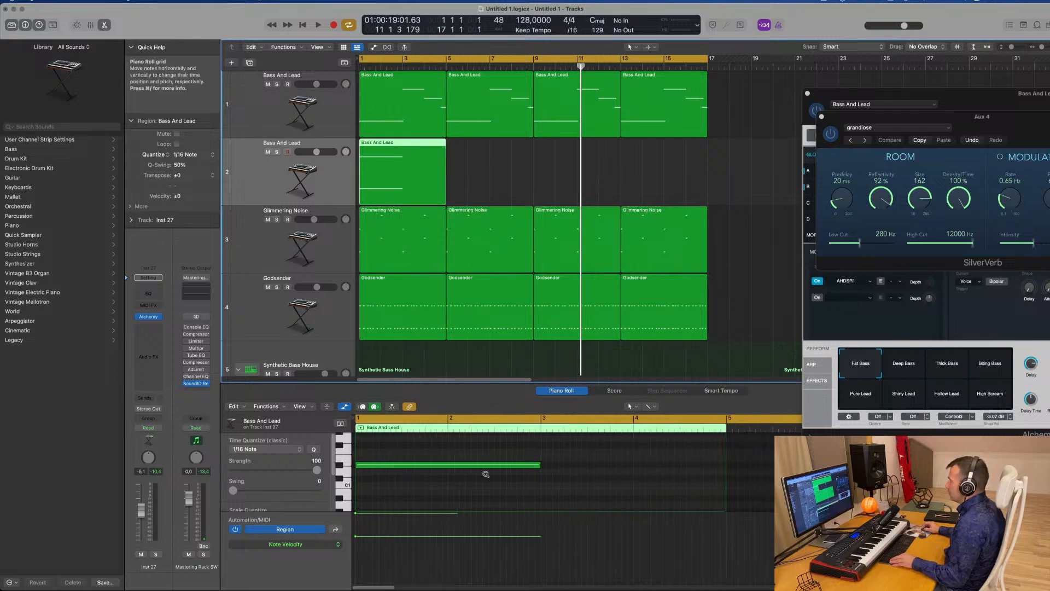
Lengthen both notes in the track 2 Bass And Lead region to four bars so they fill the region.
scroll(486, 474, down, 5)
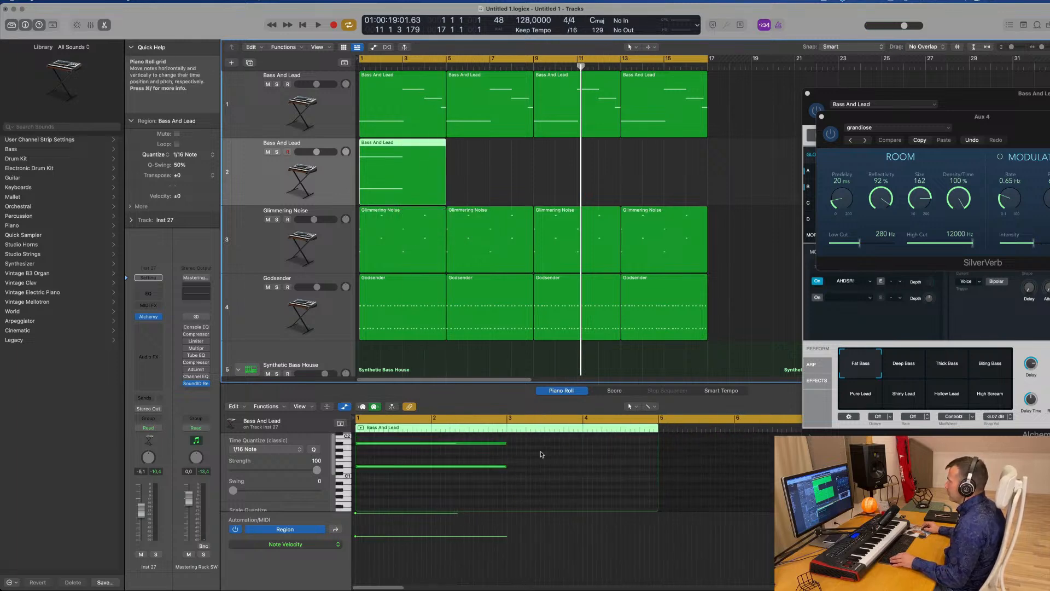
drag(533, 438, 660, 468)
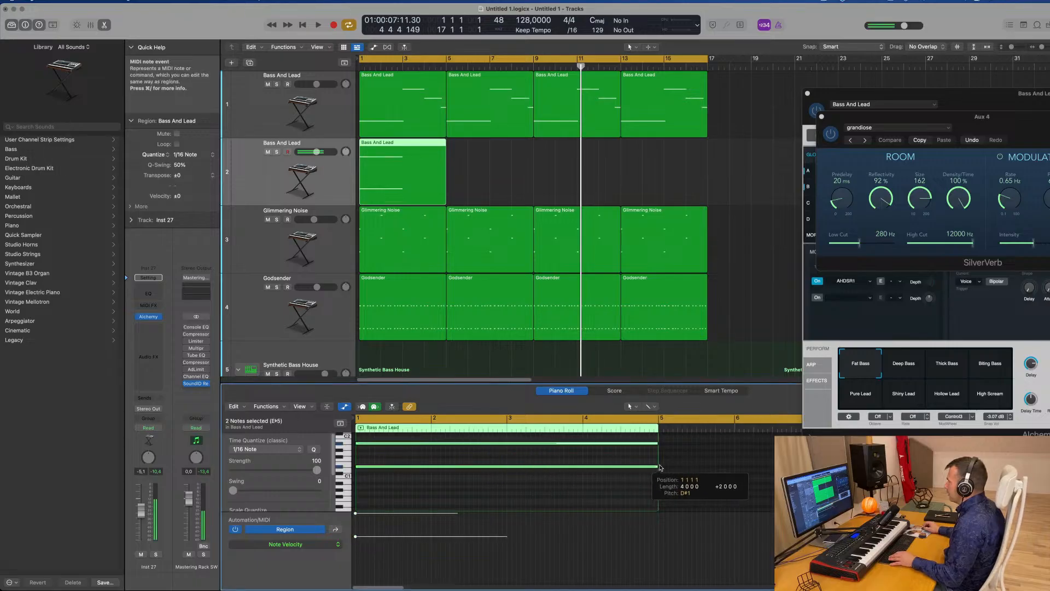
Open track 2's Alchemy preset browser and load the Crustacean preset from the Soundscapes category.
click(150, 318)
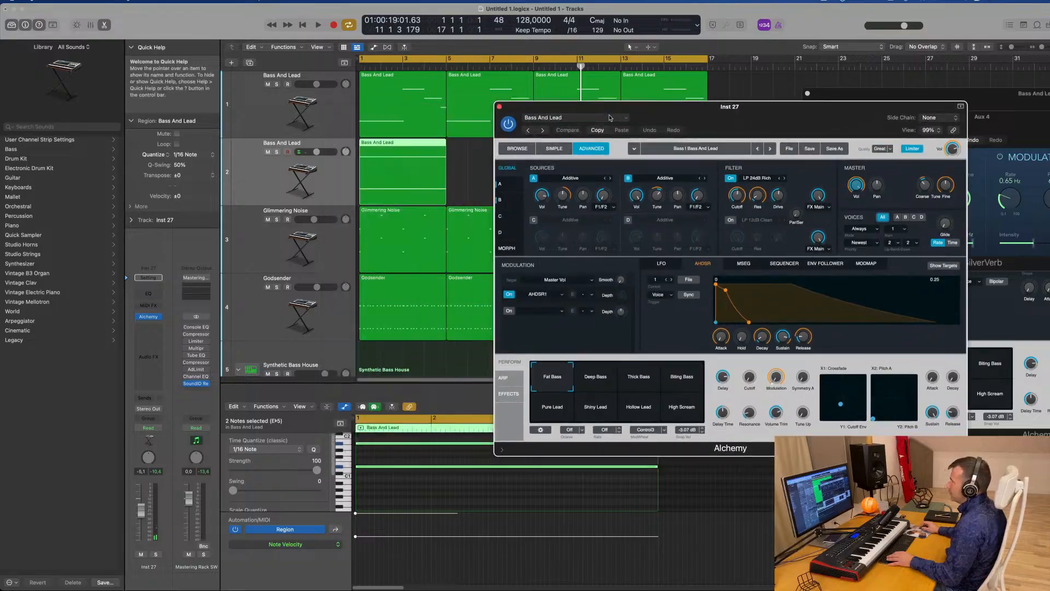
click(518, 149)
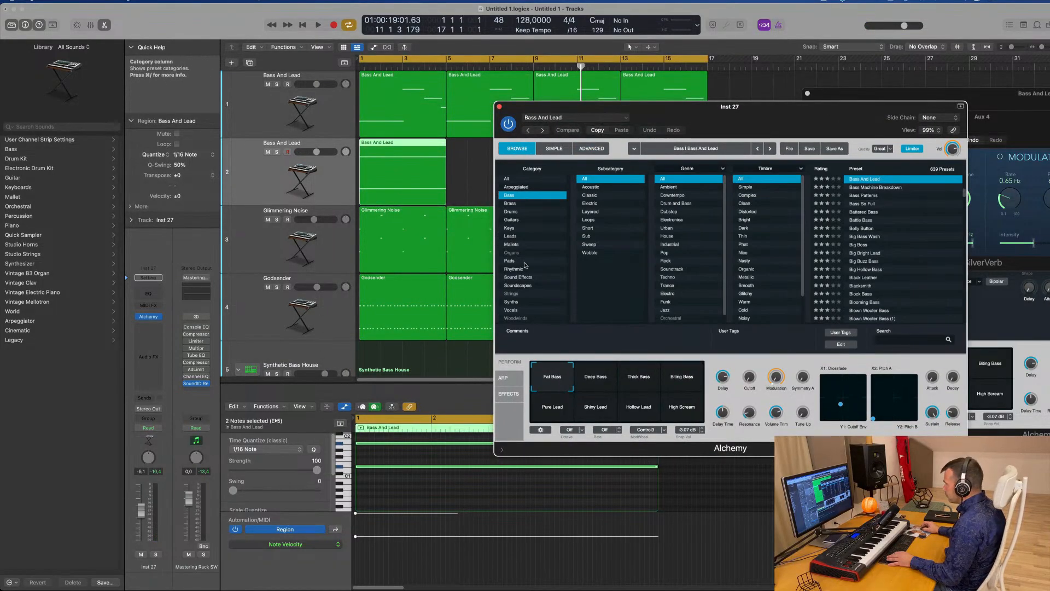
click(517, 285)
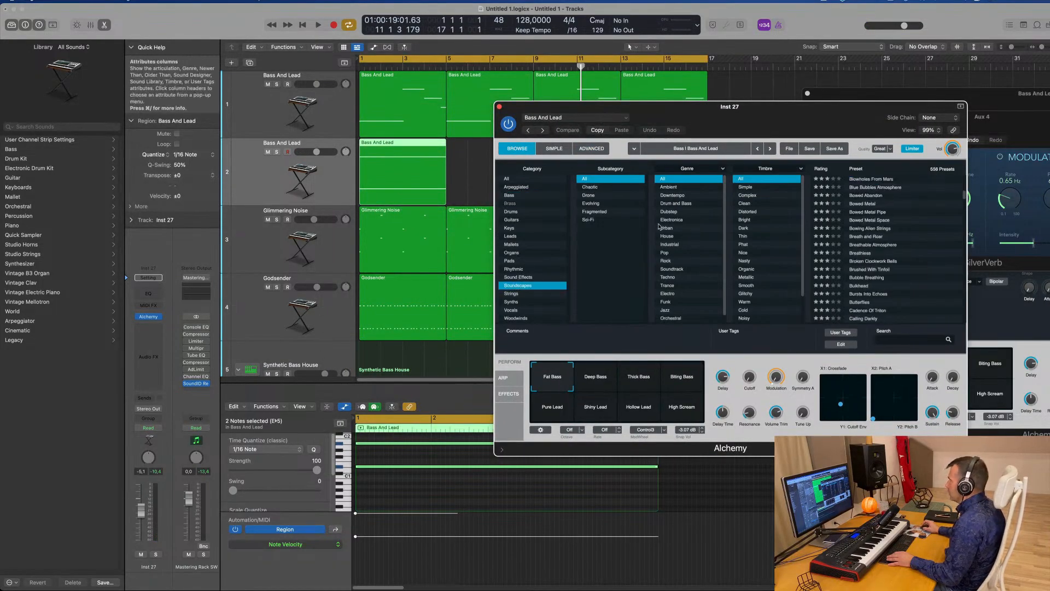
scroll(874, 279, down, 5)
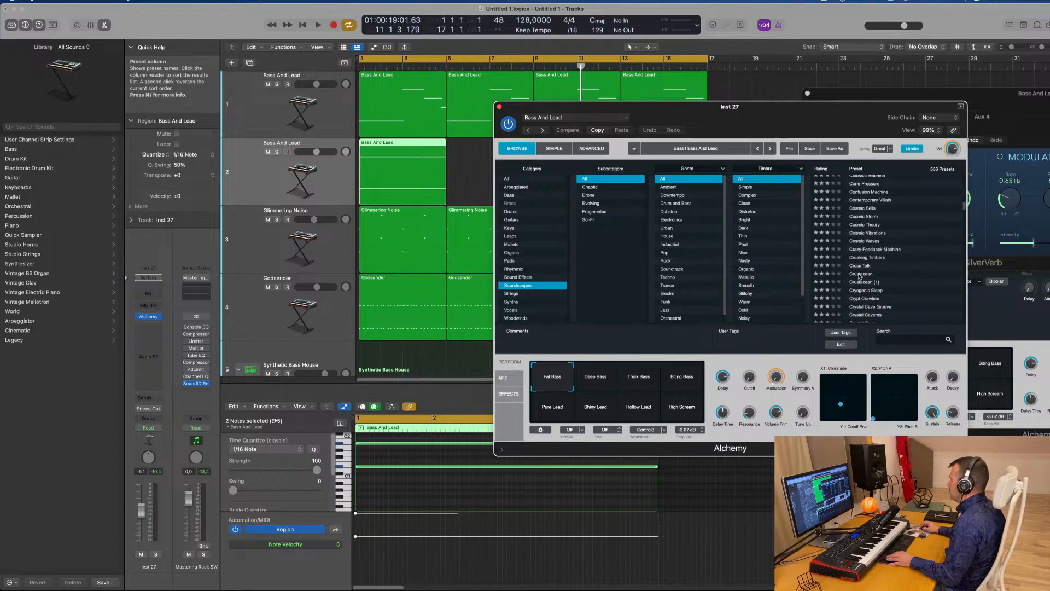
click(860, 274)
drag(553, 120, 628, 94)
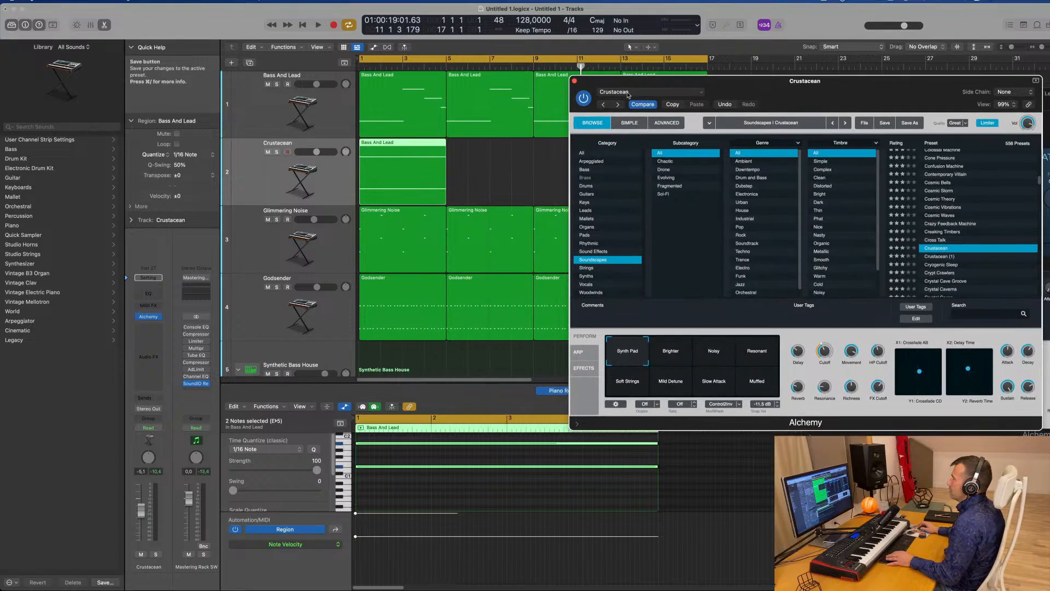
Play back track 2 with the new sound and transpose its two selected notes up one octave.
click(326, 183)
key(space)
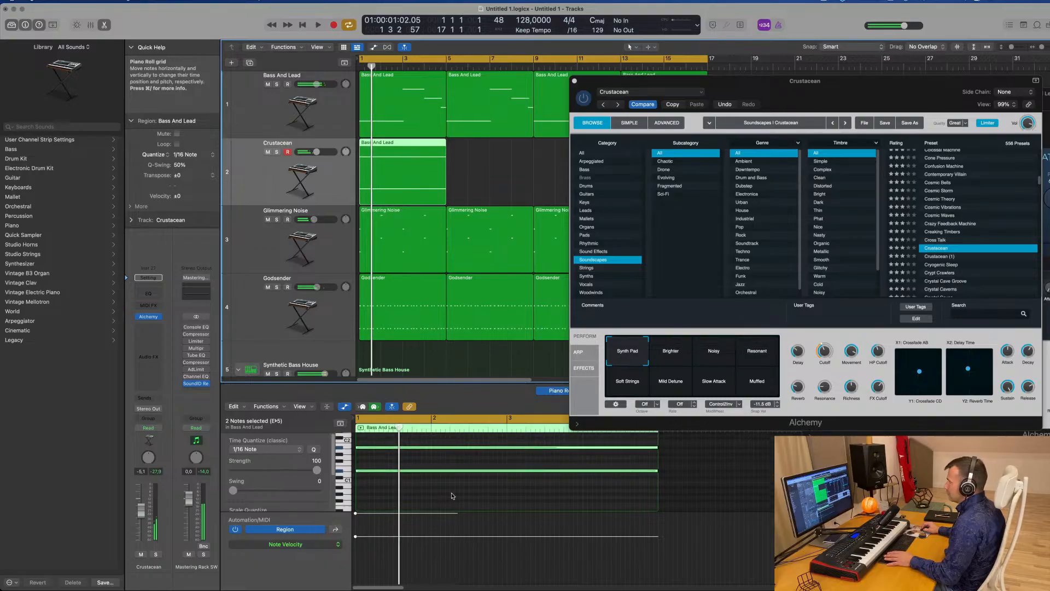
scroll(454, 495, up, 1)
key(alt+shift+Up)
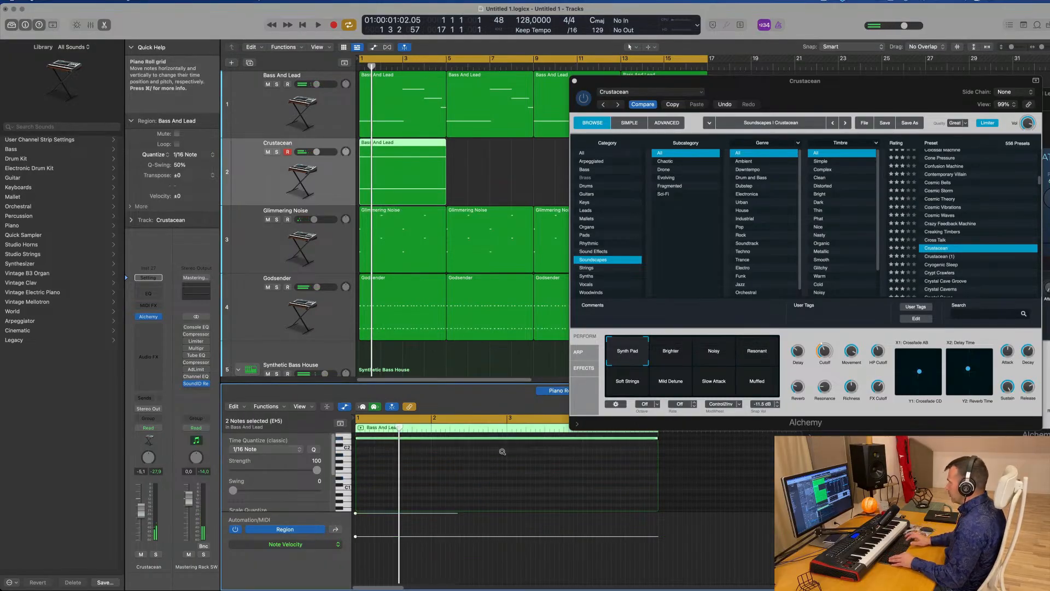
drag(667, 80, 529, 178)
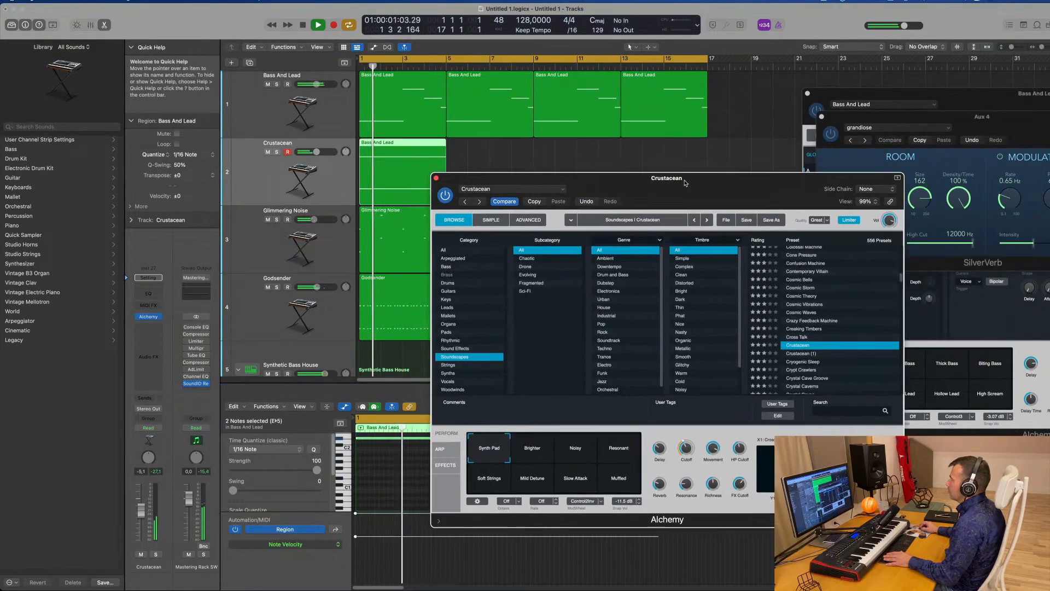
Repeat the track 2 region three times so it runs to bar 17, with playback restarted from the beginning.
click(385, 165)
key(Return)
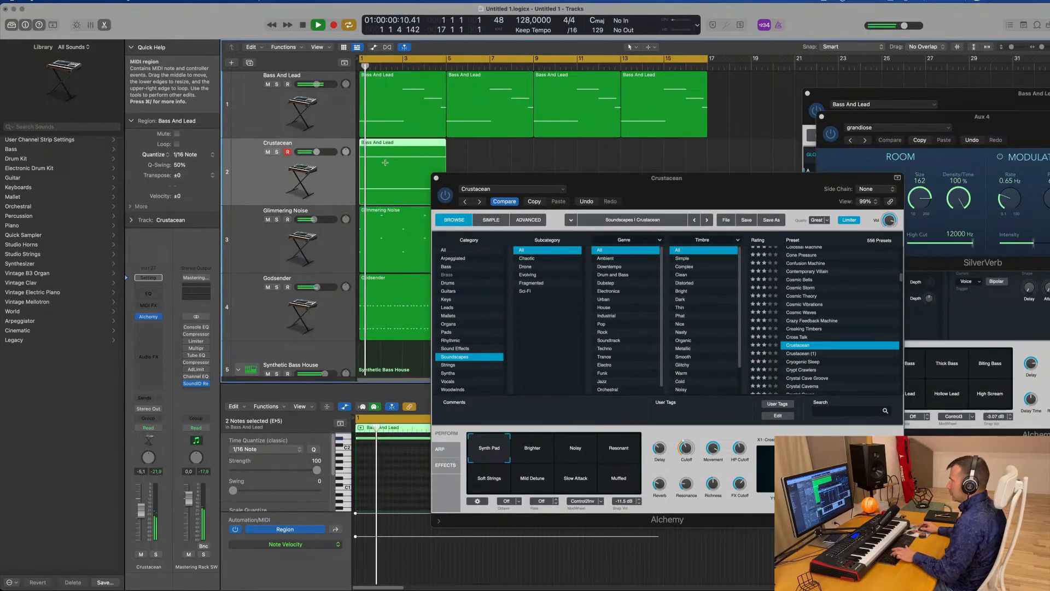
key(super+r)
key(super+r)
key(super+r)
drag(730, 188, 815, 96)
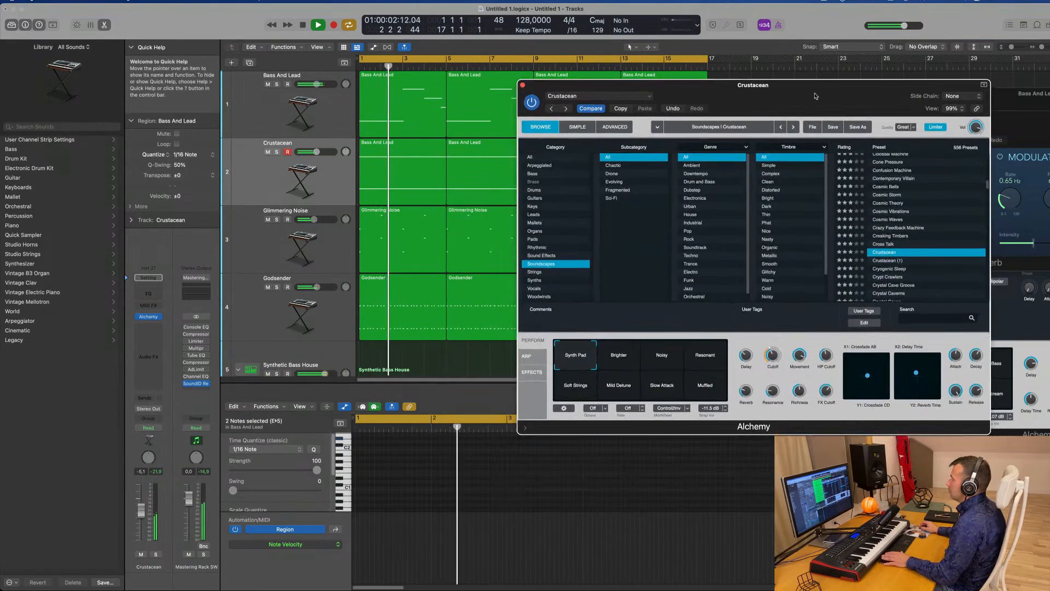
click(332, 170)
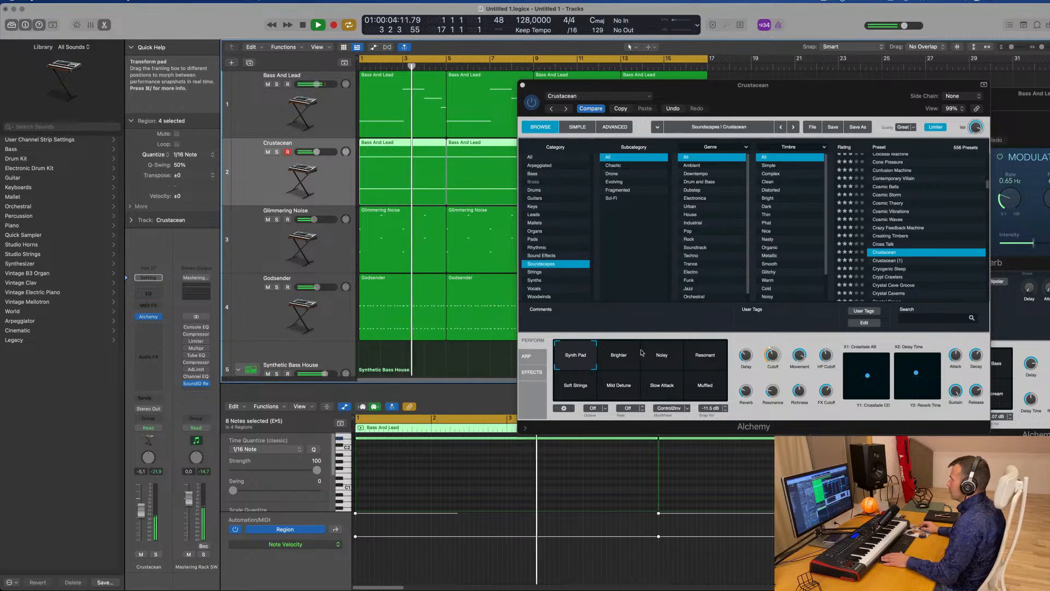
Try the Crystal Caverns preset from the Soundscapes category on track 2 during playback.
drag(787, 95, 728, 145)
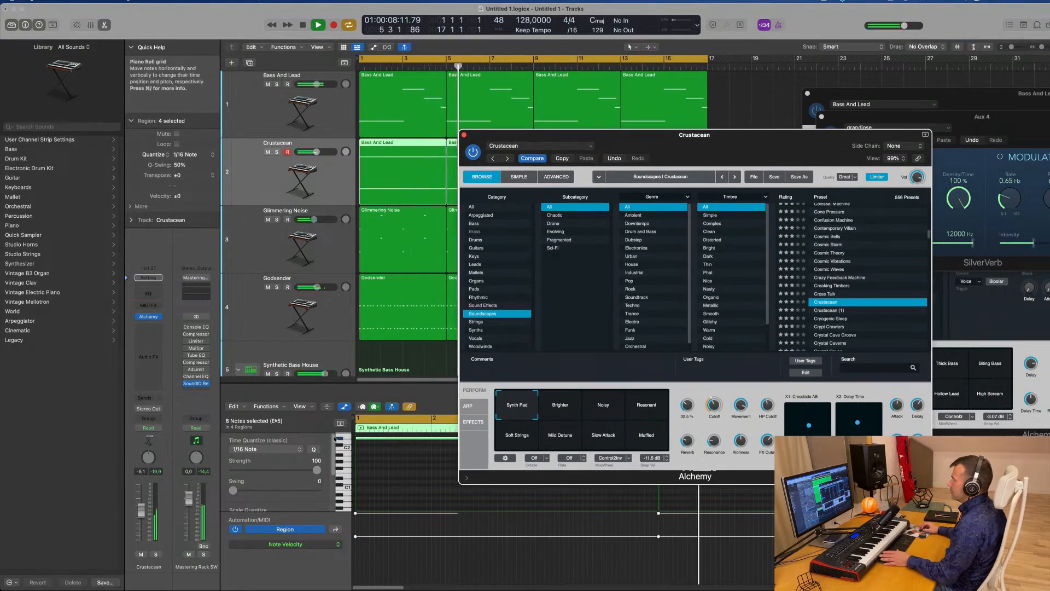
key(space)
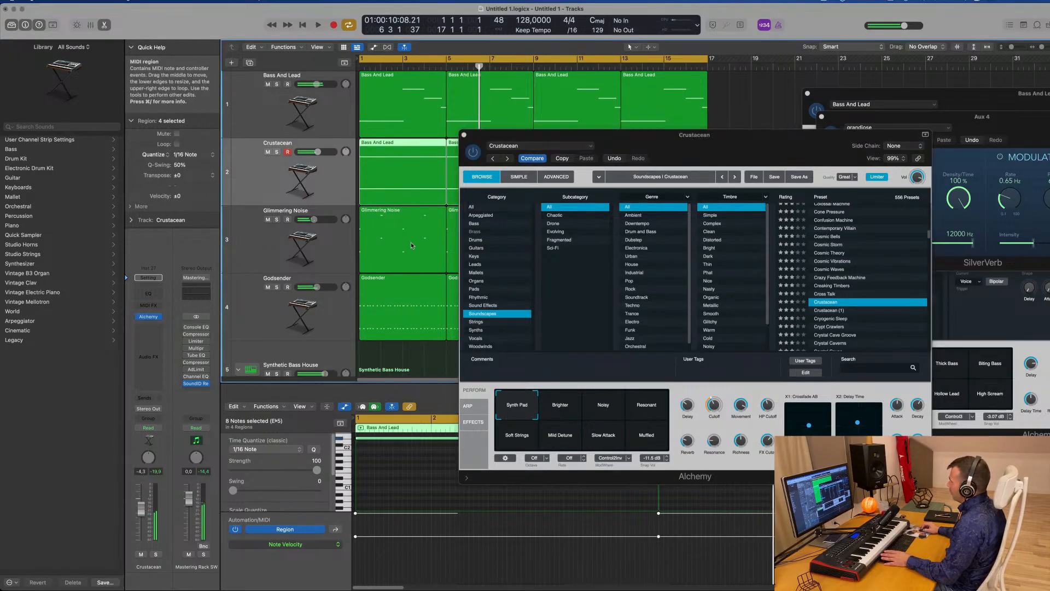
click(560, 158)
key(space)
scroll(843, 228, down, 5)
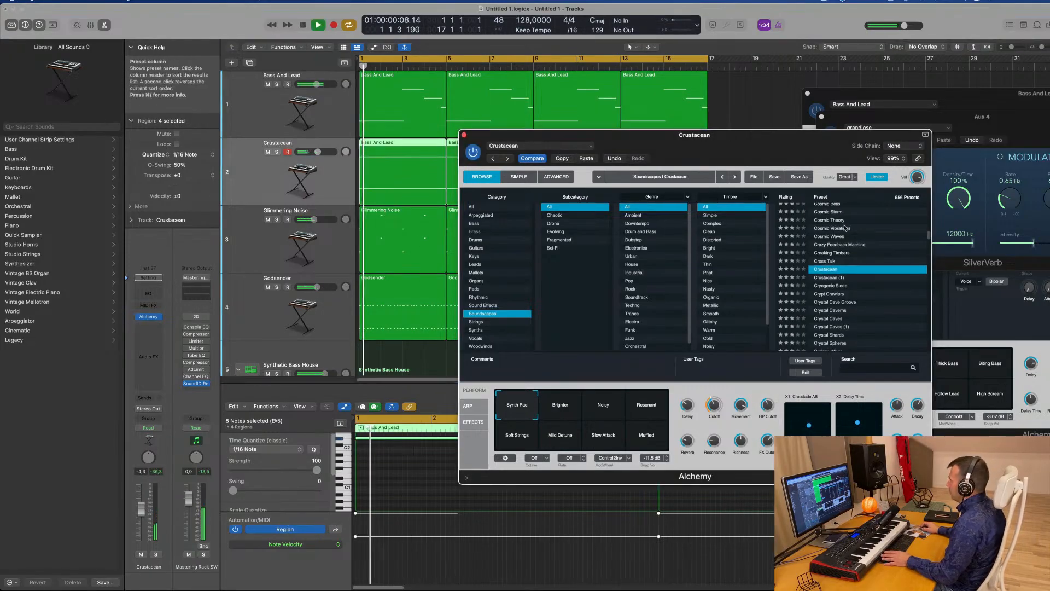
click(832, 263)
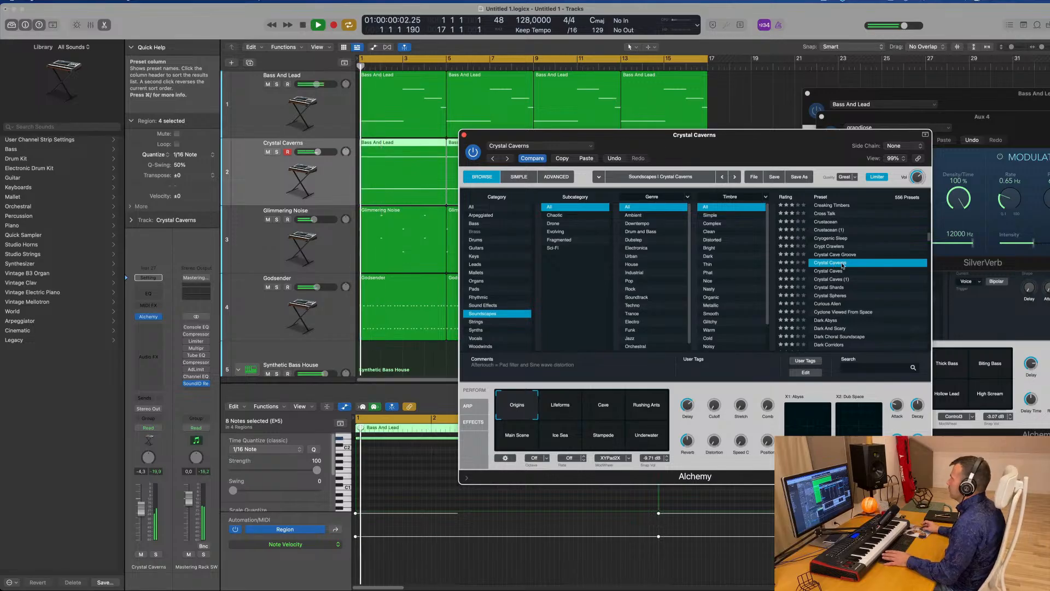
drag(772, 152, 805, 137)
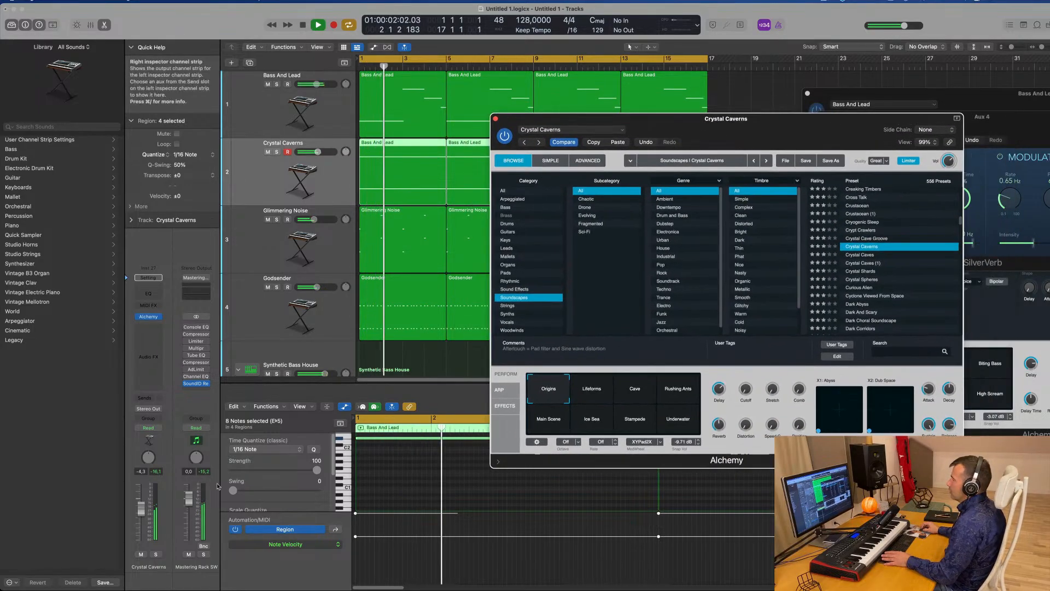
Solo track 2, add a Channel EQ with its low-cut filter set between 200 and 300 Hz, and unsolo the track.
click(156, 554)
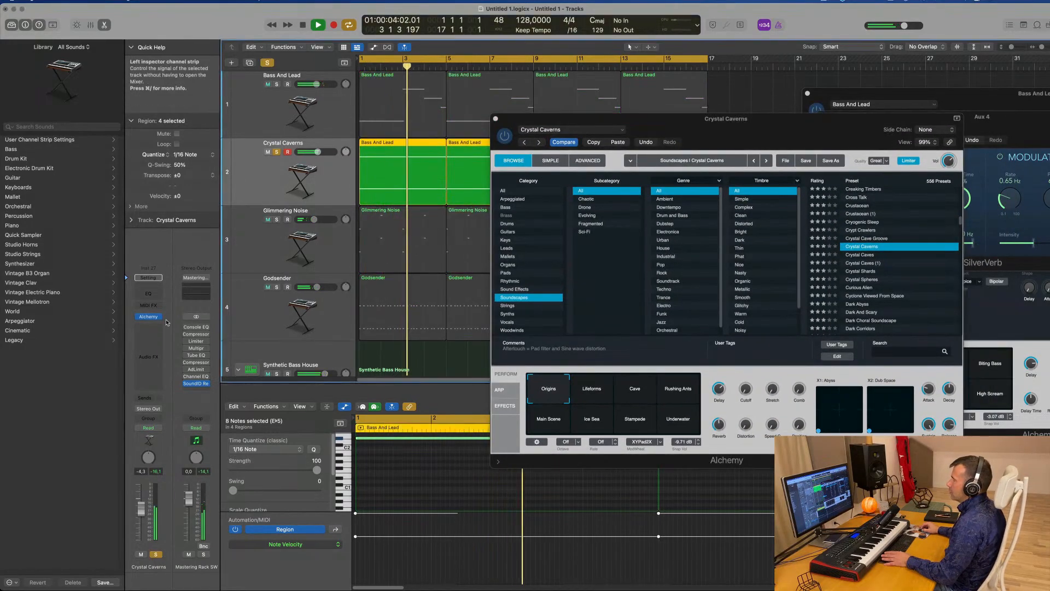
click(148, 293)
click(366, 153)
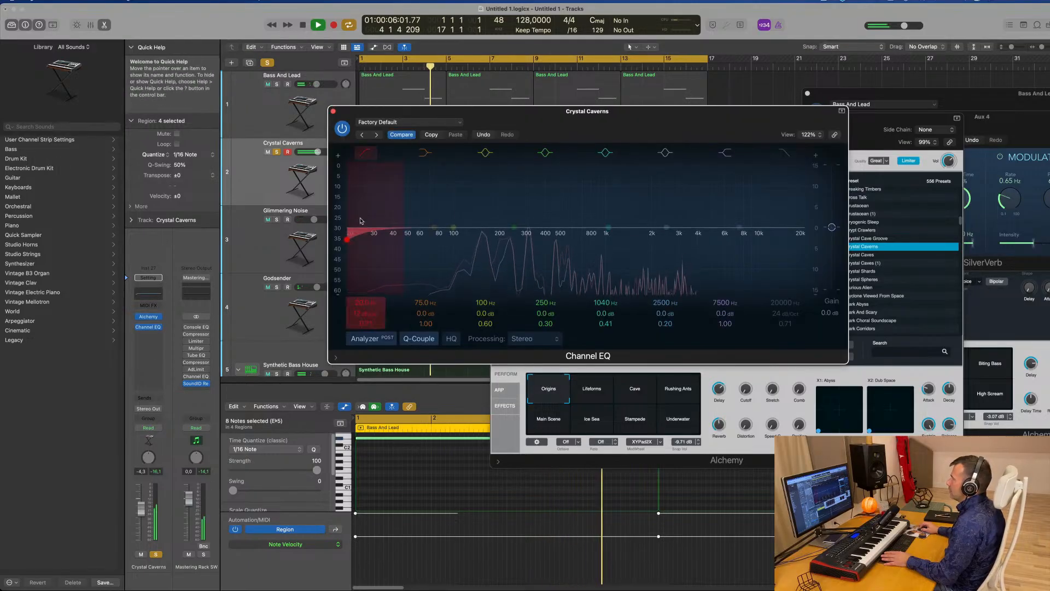
drag(361, 233, 527, 190)
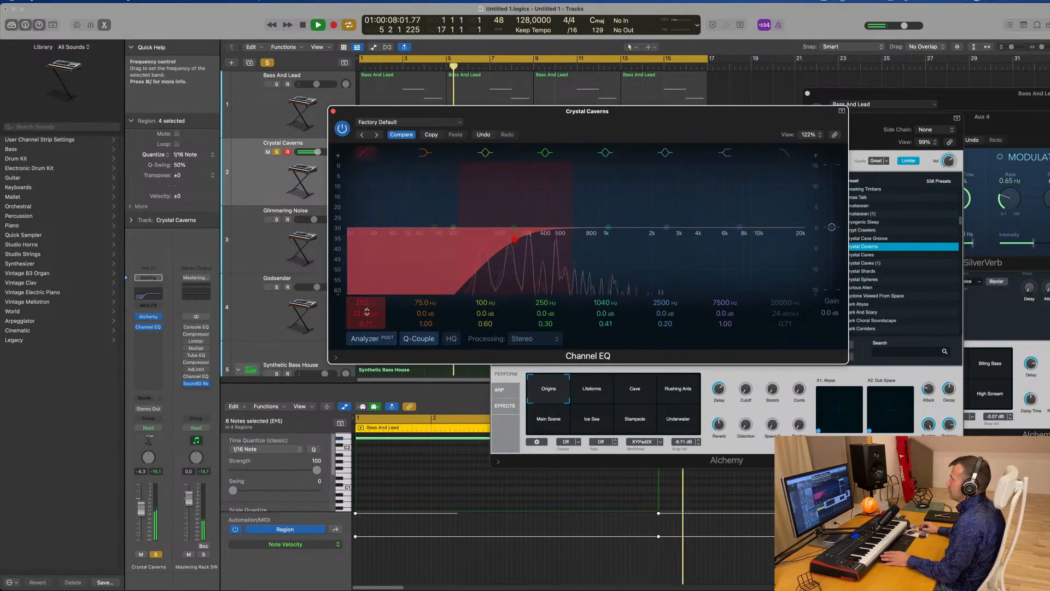
click(332, 111)
drag(515, 118, 537, 113)
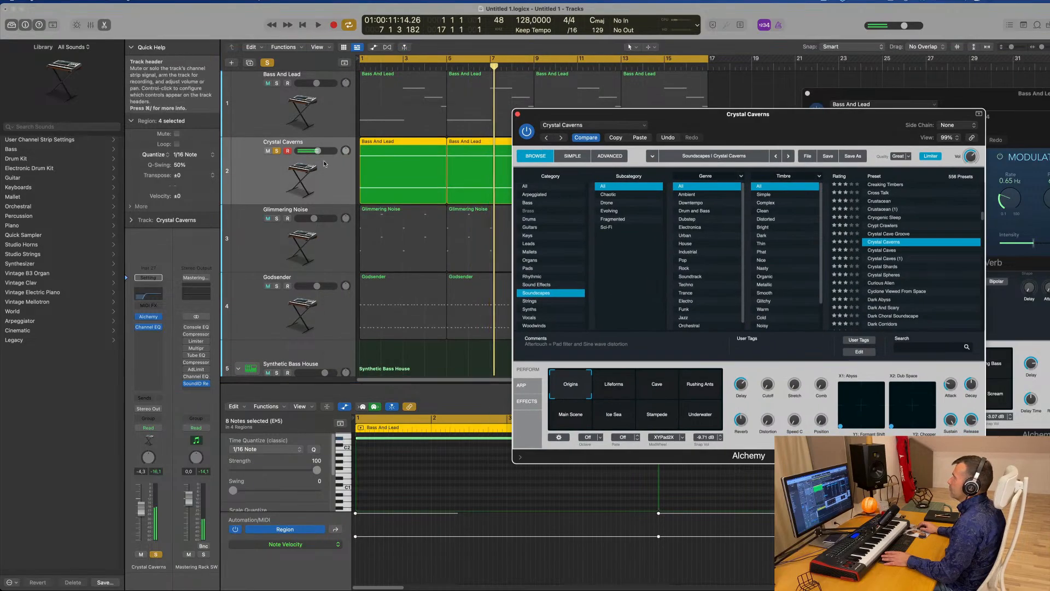
click(277, 151)
Play the full mix and lower the Crystal Caverns track's volume to -7.6 dB.
drag(792, 117, 768, 111)
key(space)
key(space)
drag(141, 510, 143, 517)
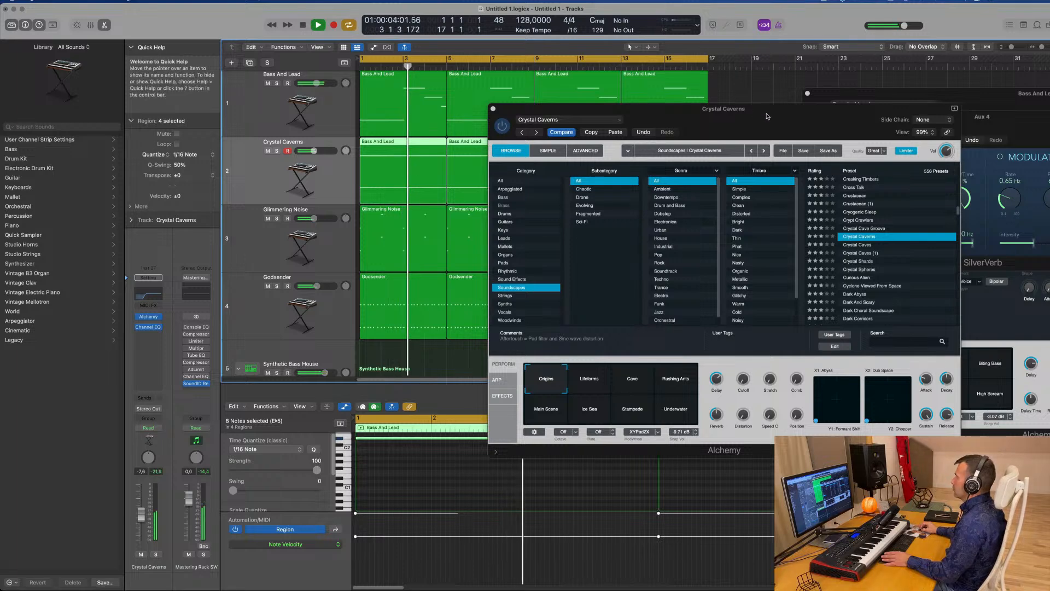
mouse_move(767, 116)
mouse_down()
mouse_move(797, 121)
mouse_move(773, 125)
mouse_up()
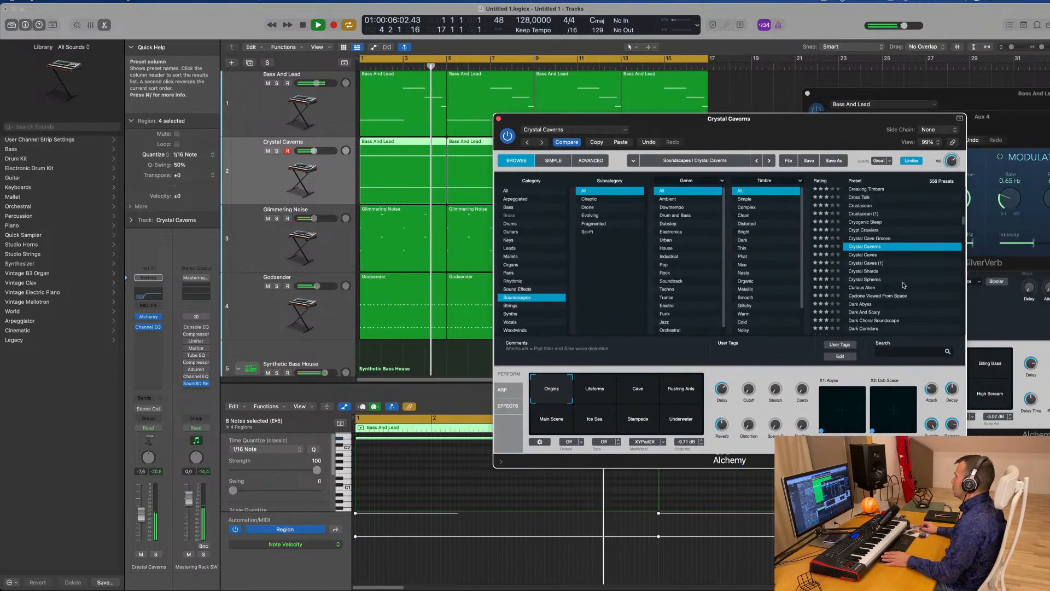
Audition Curious Alien, load the Deep Blue soundscape preset instead, and set the track's volume to -5.6 dB.
scroll(891, 280, down, 1)
click(869, 276)
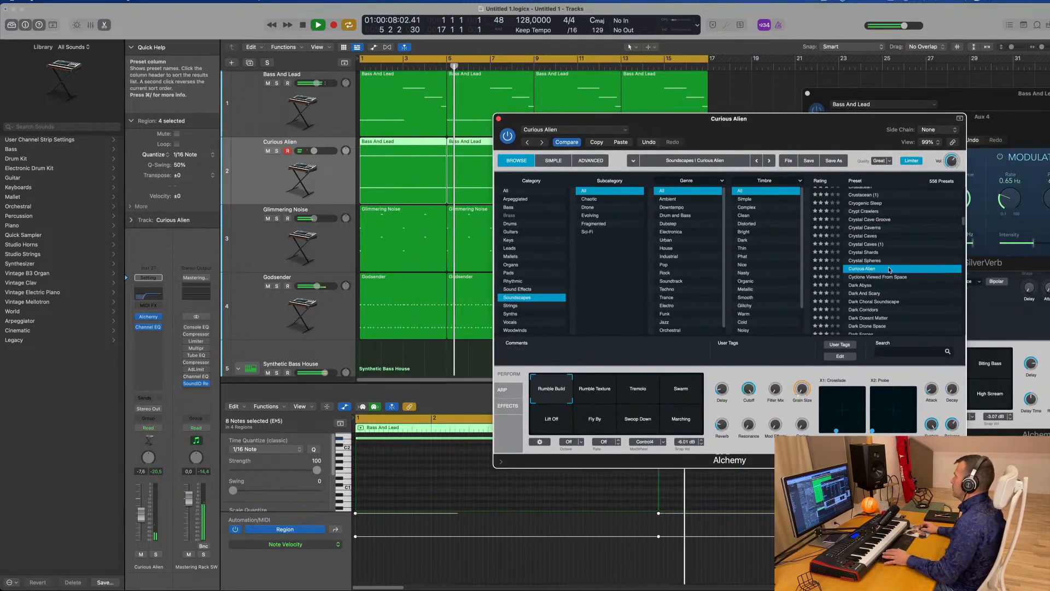
scroll(908, 257, down, 3)
scroll(908, 257, down, 10)
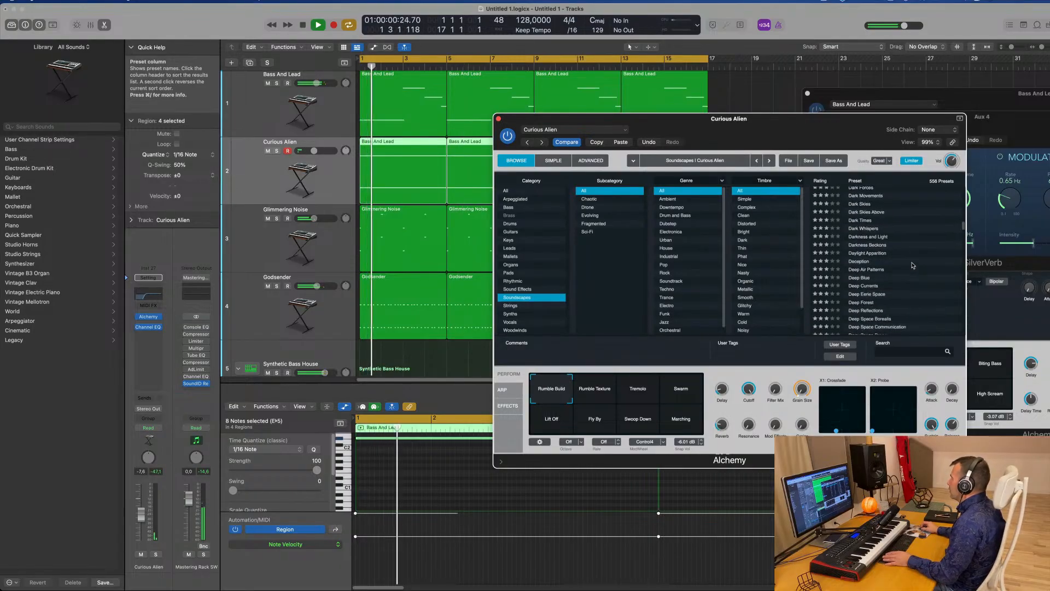
click(858, 260)
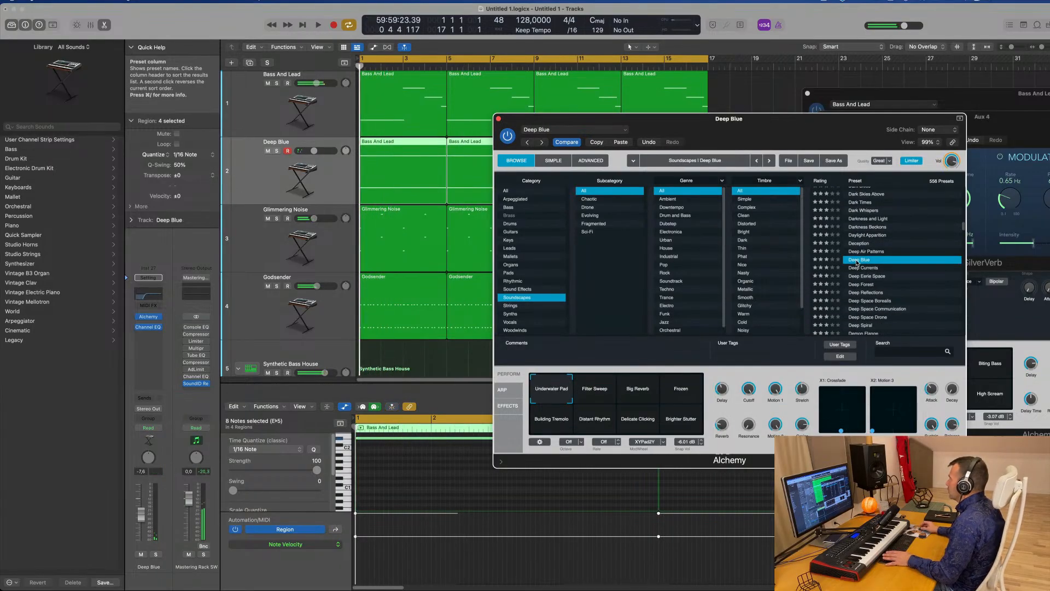
drag(141, 515, 141, 514)
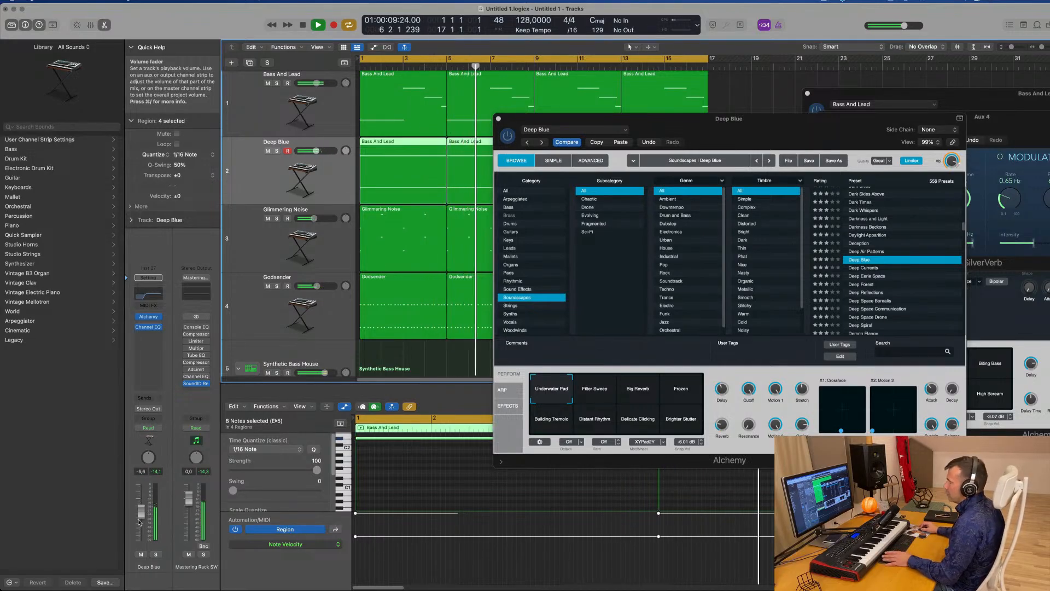
Send the Deep Blue track to the existing Bus 4 reverb aux with a send level of about -7.9 dB.
click(148, 401)
mouse_move(164, 411)
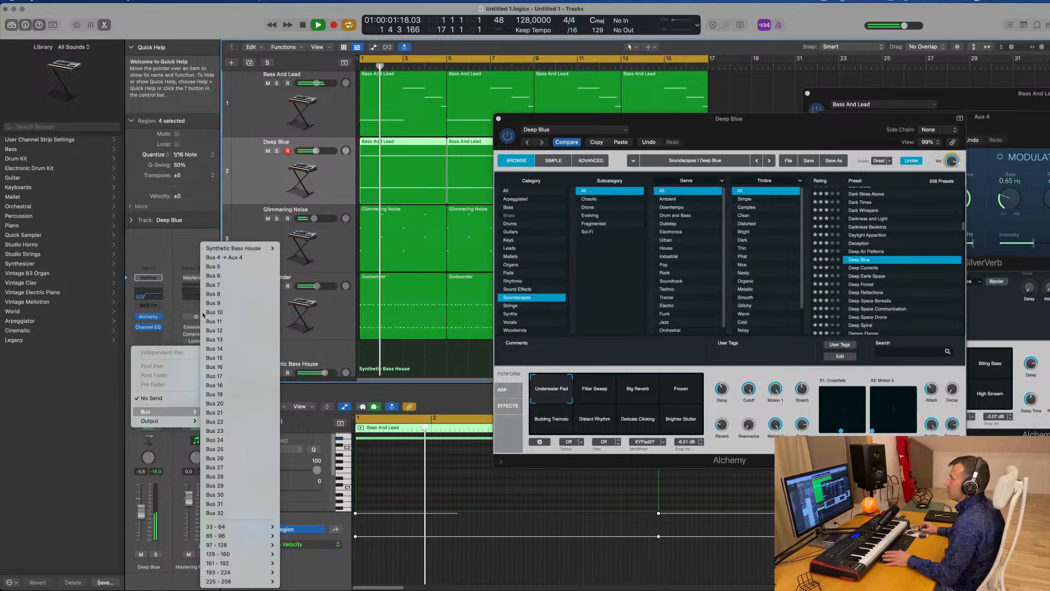
click(223, 257)
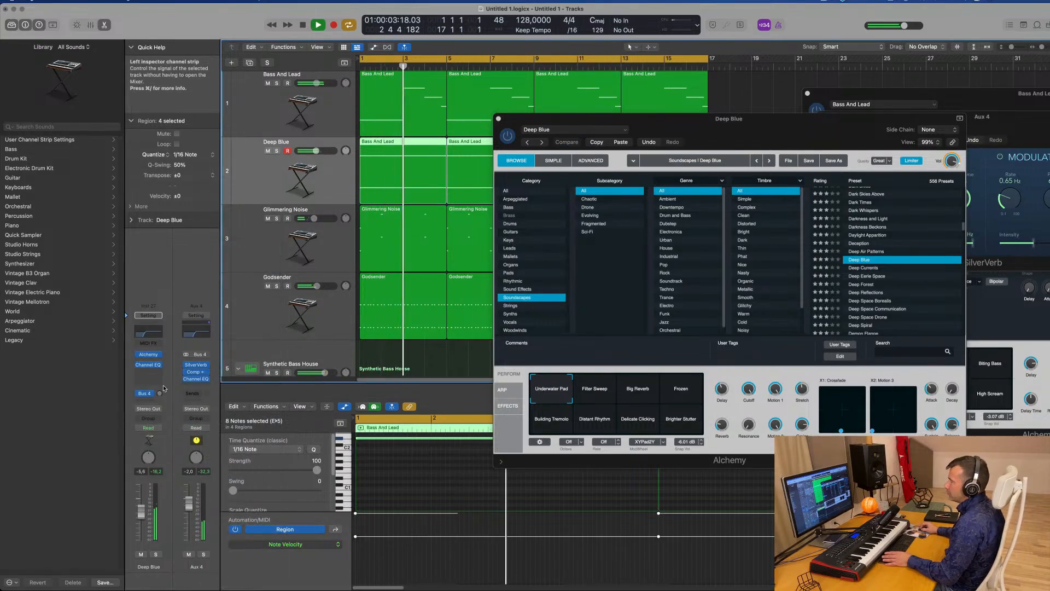
key(Return)
drag(159, 394, 162, 401)
double_click(159, 394)
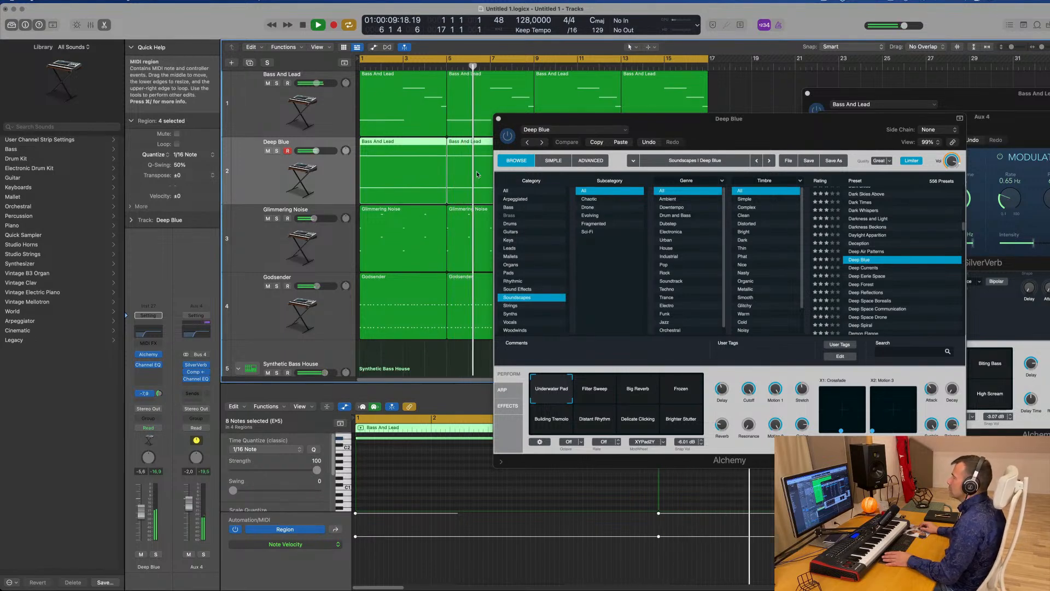
click(757, 125)
drag(757, 124, 651, 110)
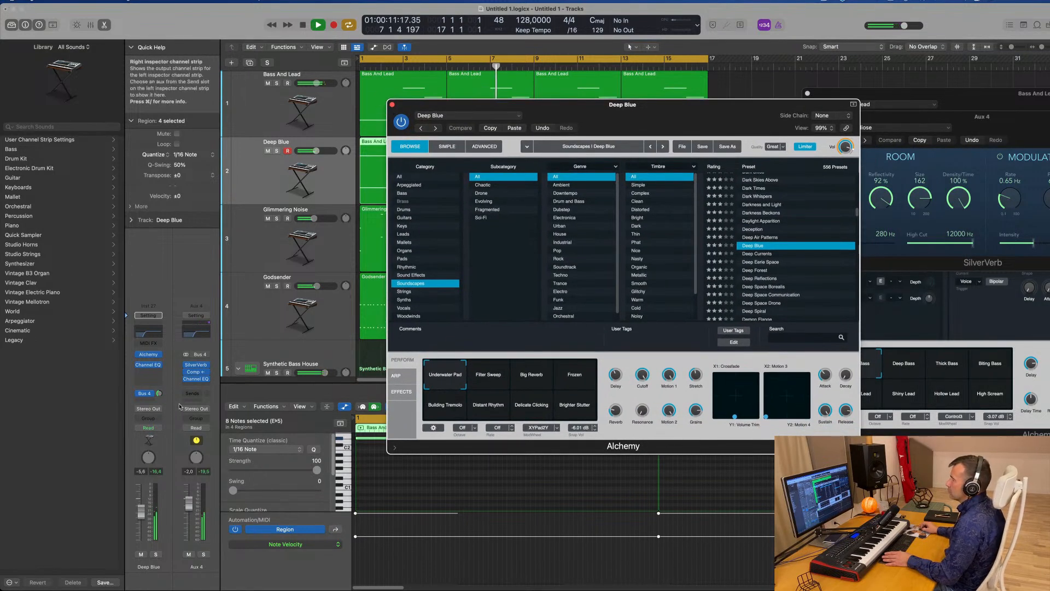
Close the Deep Blue Alchemy window and set the Kick 1 track's volume to -3.4 dB.
click(159, 394)
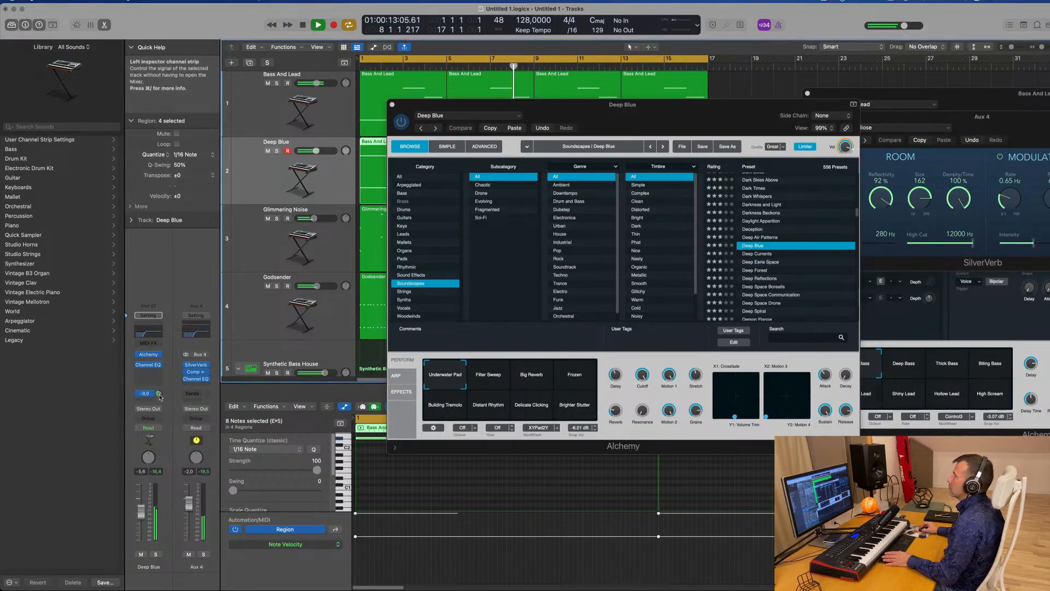
click(392, 104)
scroll(376, 266, down, 5)
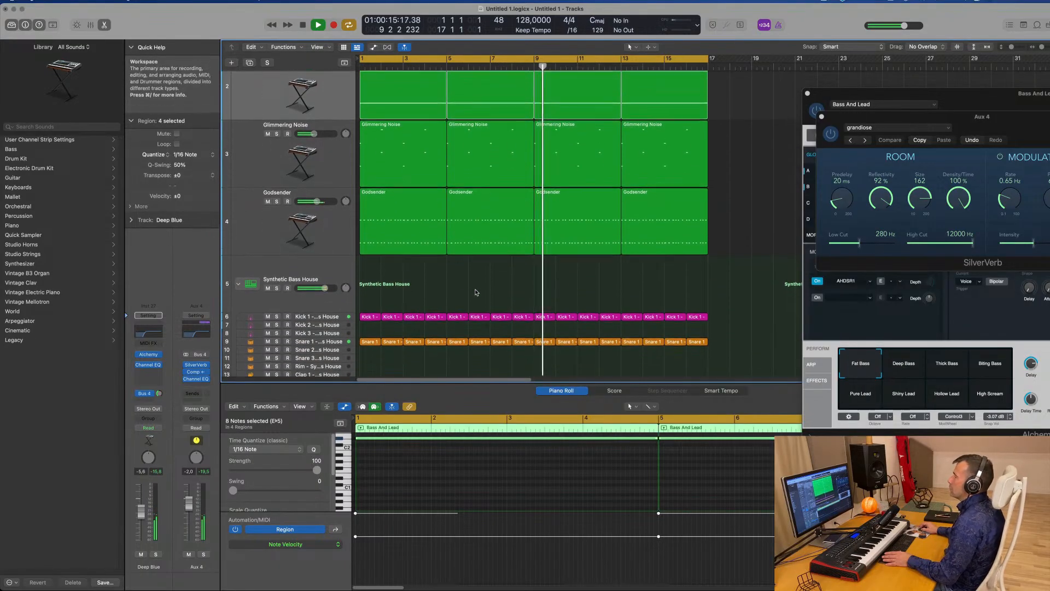
click(333, 287)
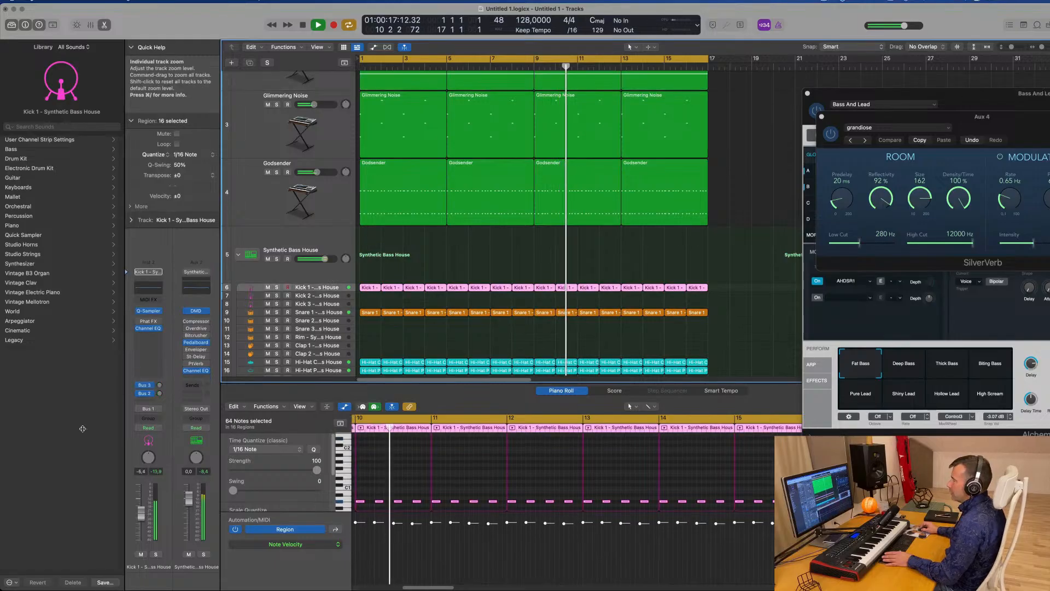
drag(141, 513, 142, 511)
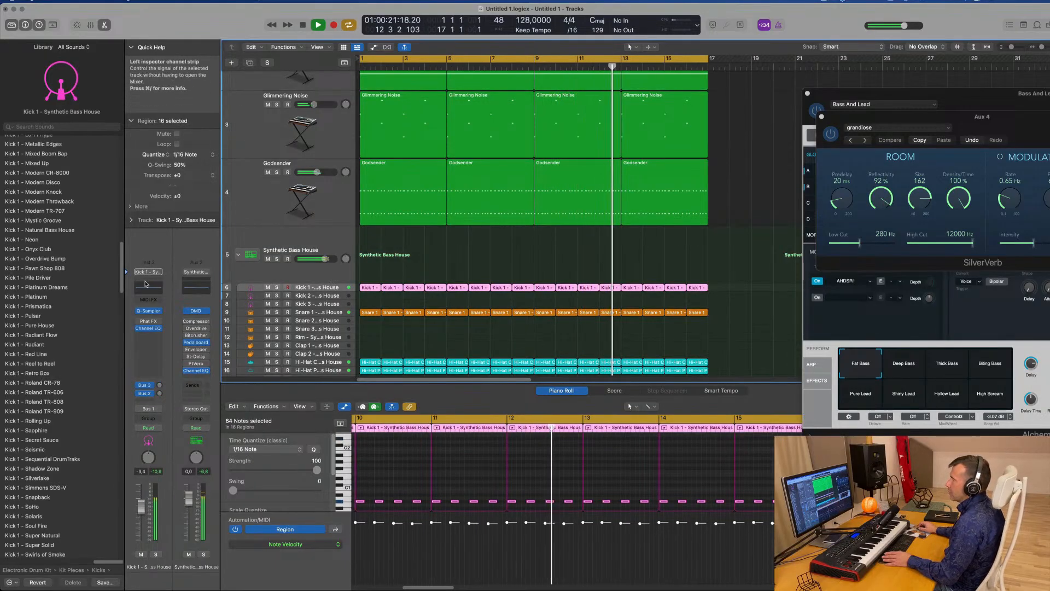
Boost the 75 Hz low-shelf band in Kick 1's Channel EQ to about +5 dB and lower the track's volume to -4.1 dB.
click(148, 328)
drag(425, 313, 425, 297)
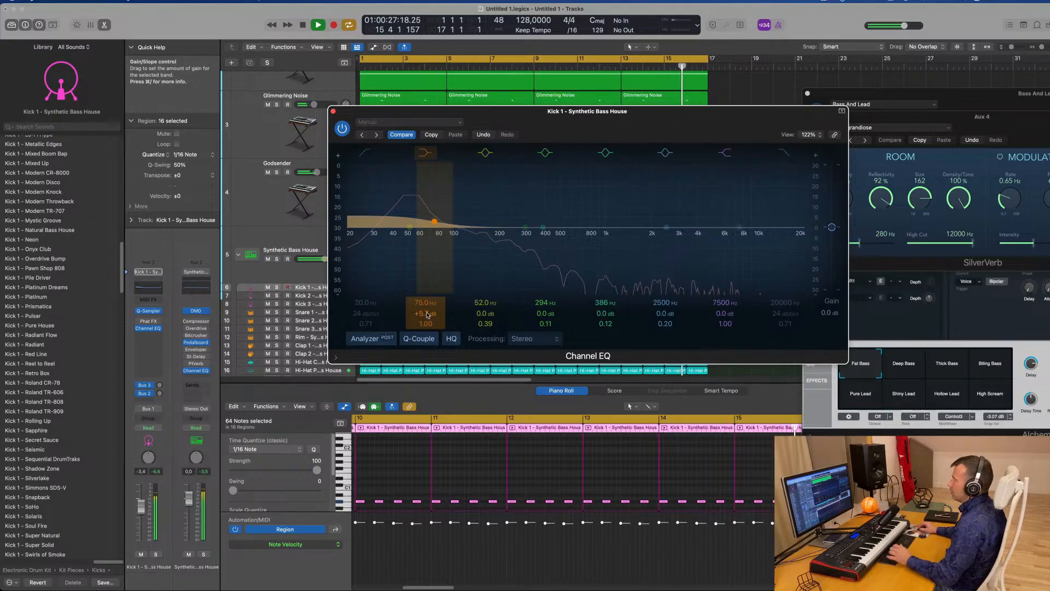
key(super+w)
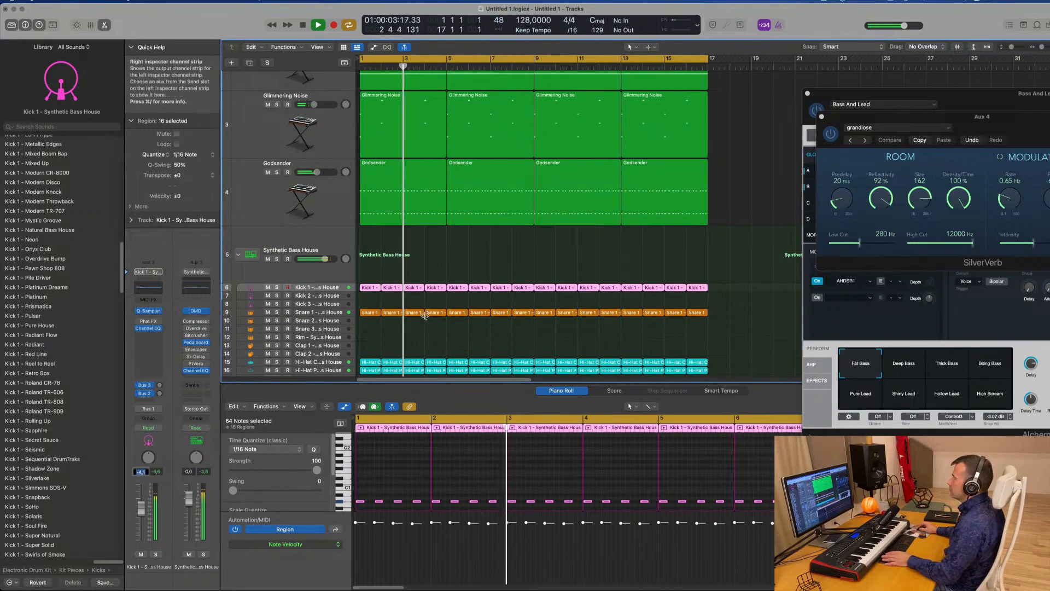
Lower the Deep Blue track's volume to -7.6 dB.
click(461, 262)
scroll(467, 277, up, 5)
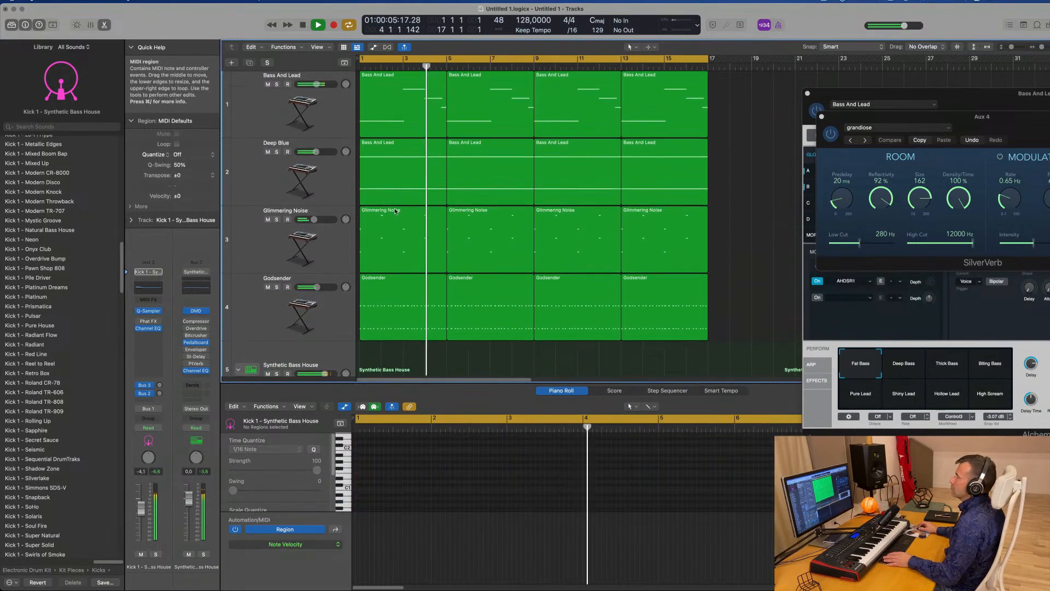
click(263, 176)
drag(141, 511, 141, 514)
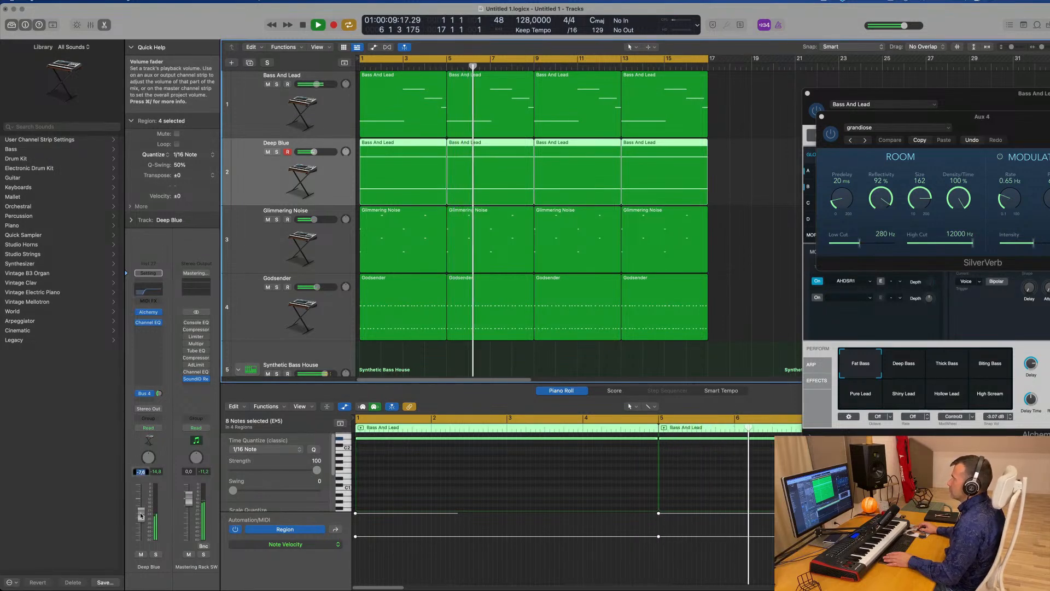
Copy the bar 1 Snare 1 region onto the Tom High 2 track (track 21) at bar 1.
scroll(577, 225, down, 5)
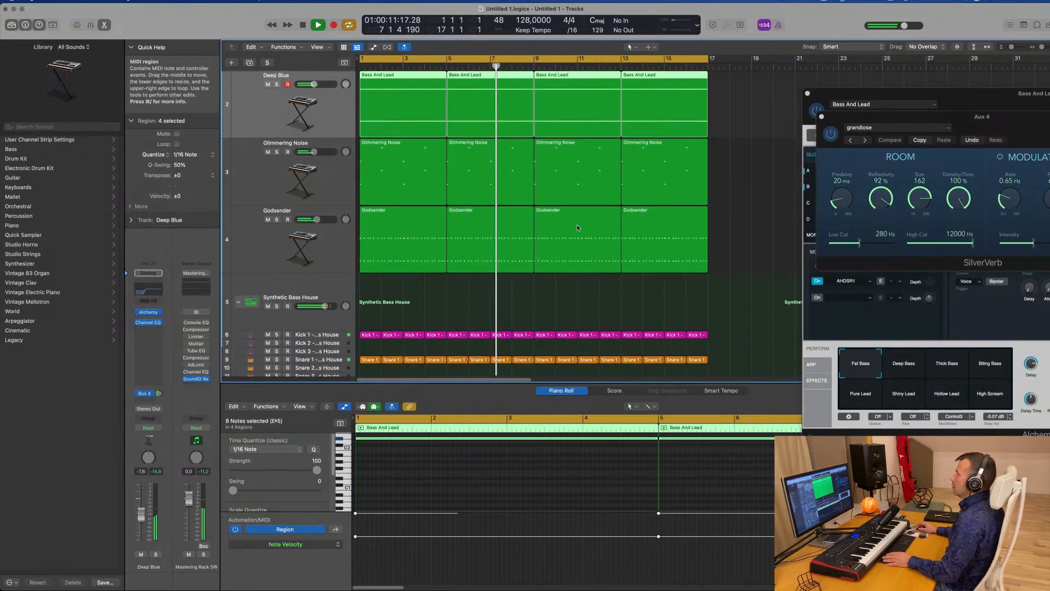
scroll(576, 225, down, 2)
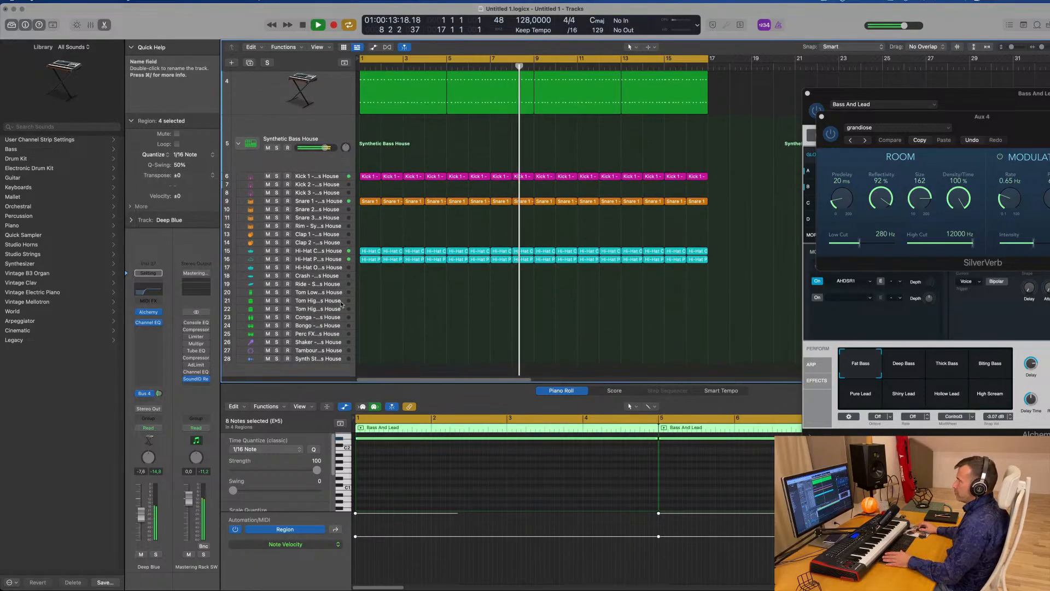
click(336, 303)
drag(368, 202, 368, 301)
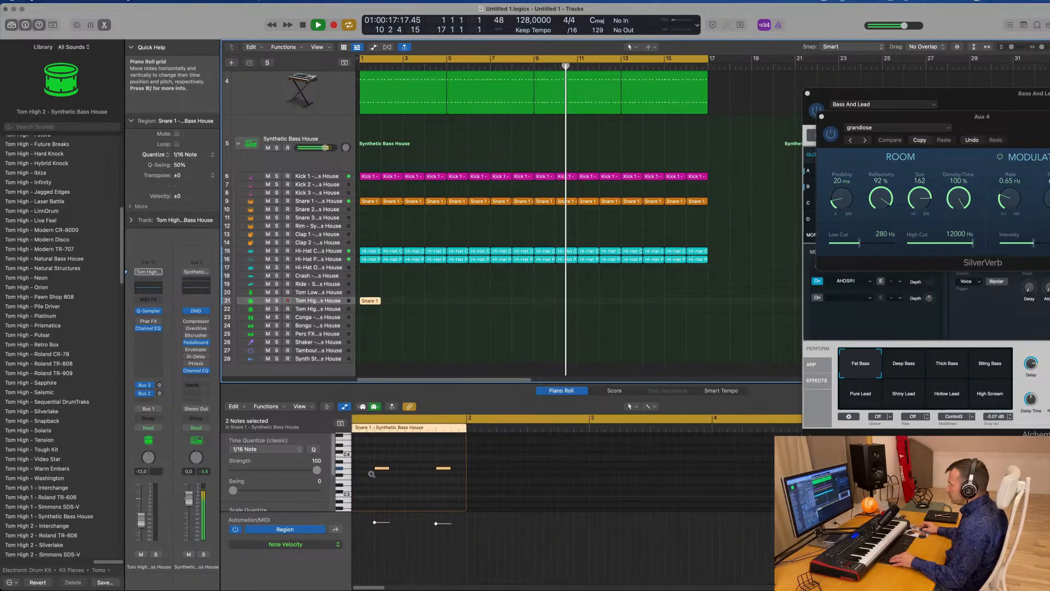
Shift the two notes in the copied snare region three sixteenths later and transpose them down.
drag(379, 455, 539, 469)
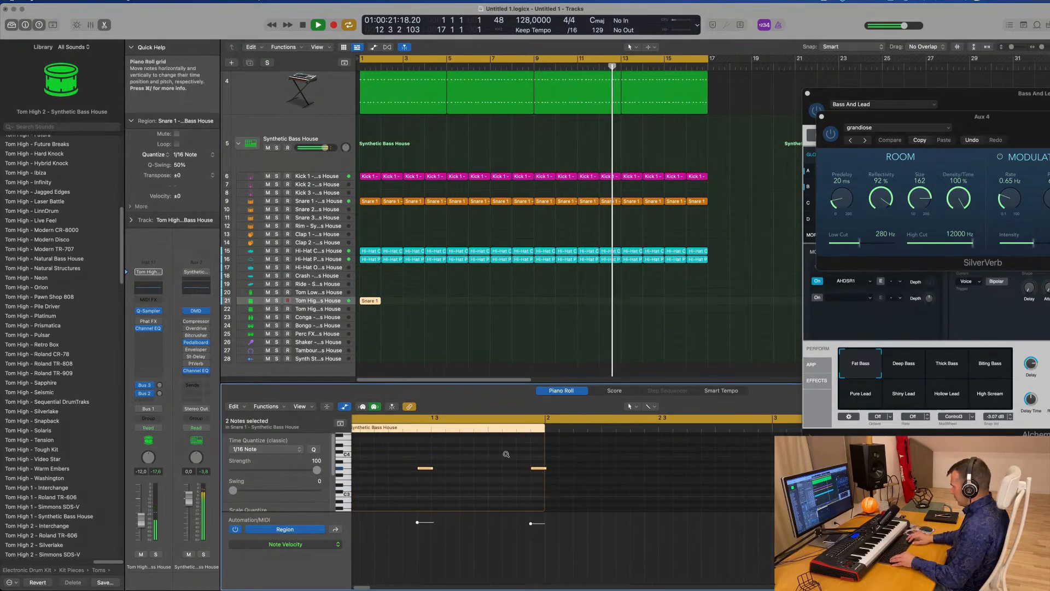
scroll(506, 456, down, 5)
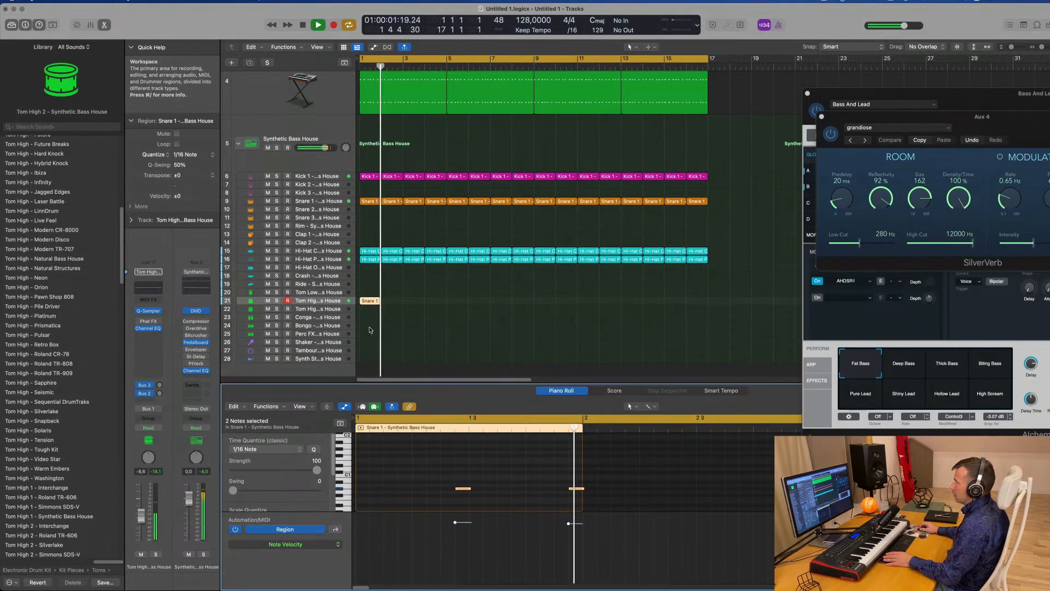
click(378, 303)
click(378, 302)
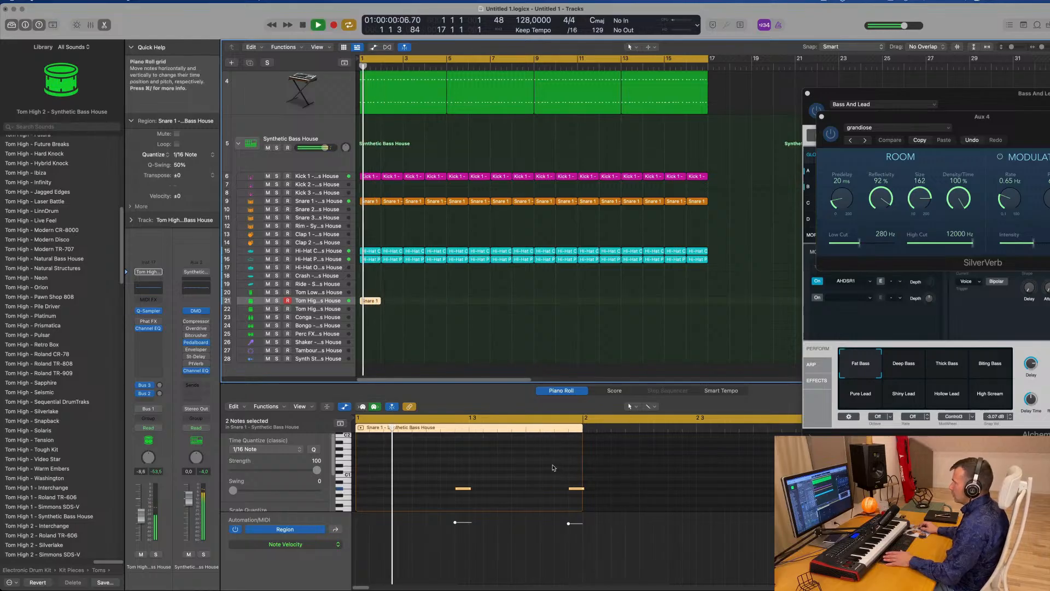
Delete the second note of the Tom High 2 region and repeat the region through bar 16.
drag(552, 465, 575, 505)
key(Delete)
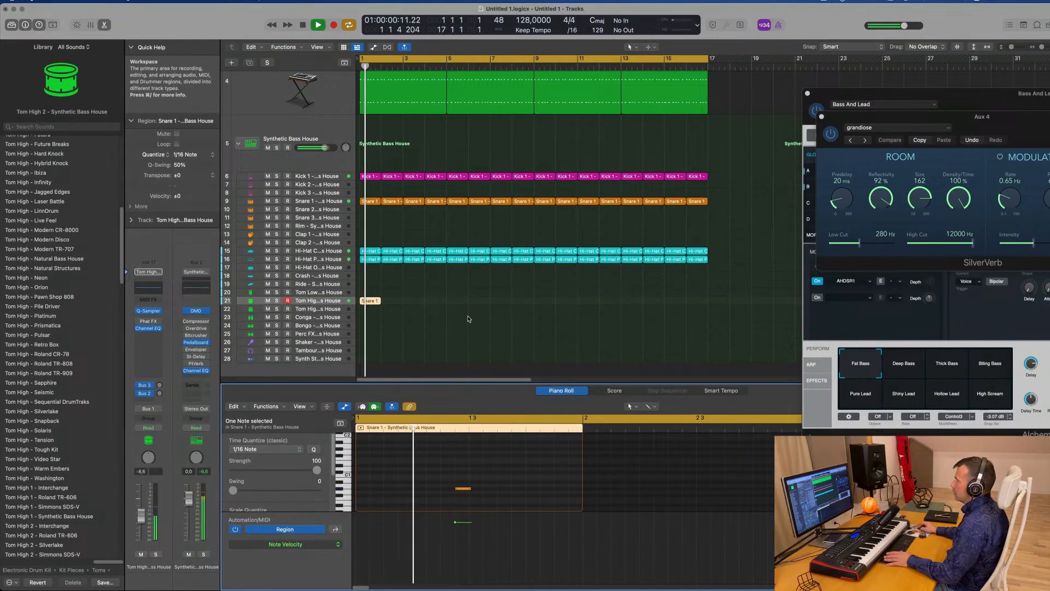
drag(429, 294, 373, 308)
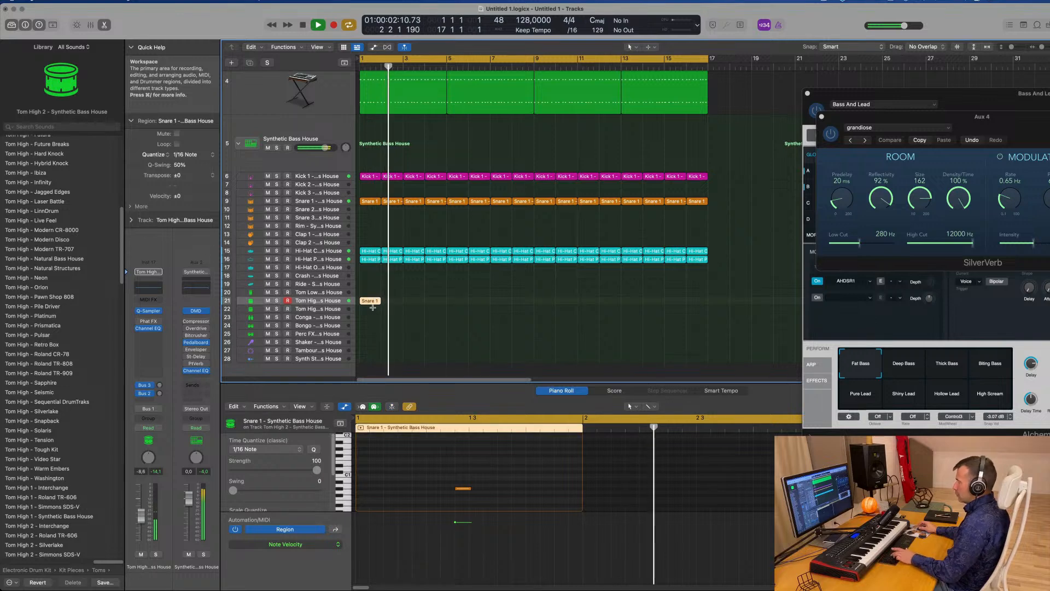
key(super+r)
key(super+r)
key(super+r)
key(super+r)
key(super+r)
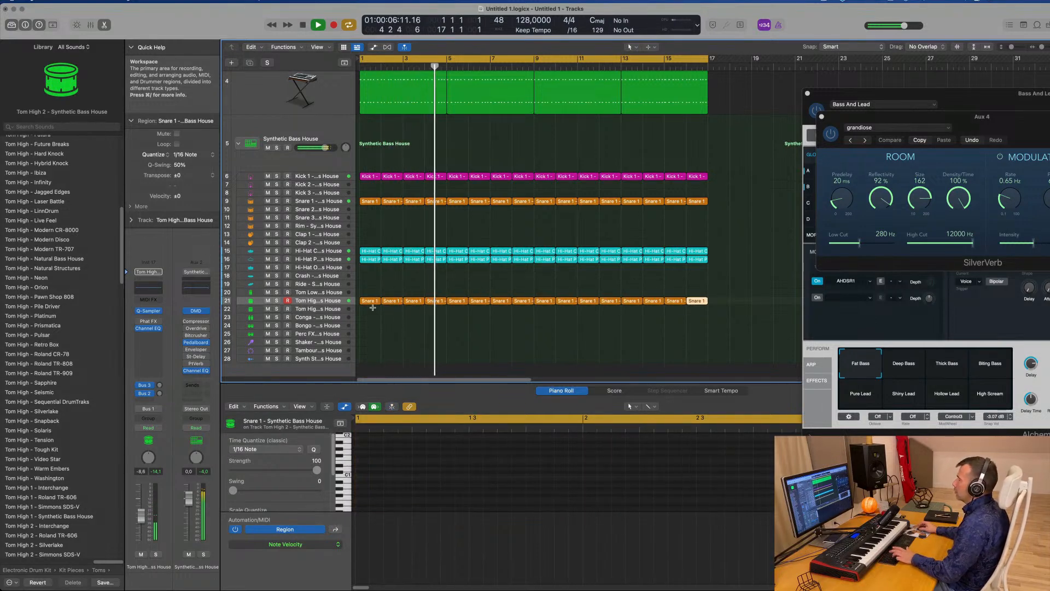
Set the Tom High 2 track's volume to -10.0 dB.
click(367, 303)
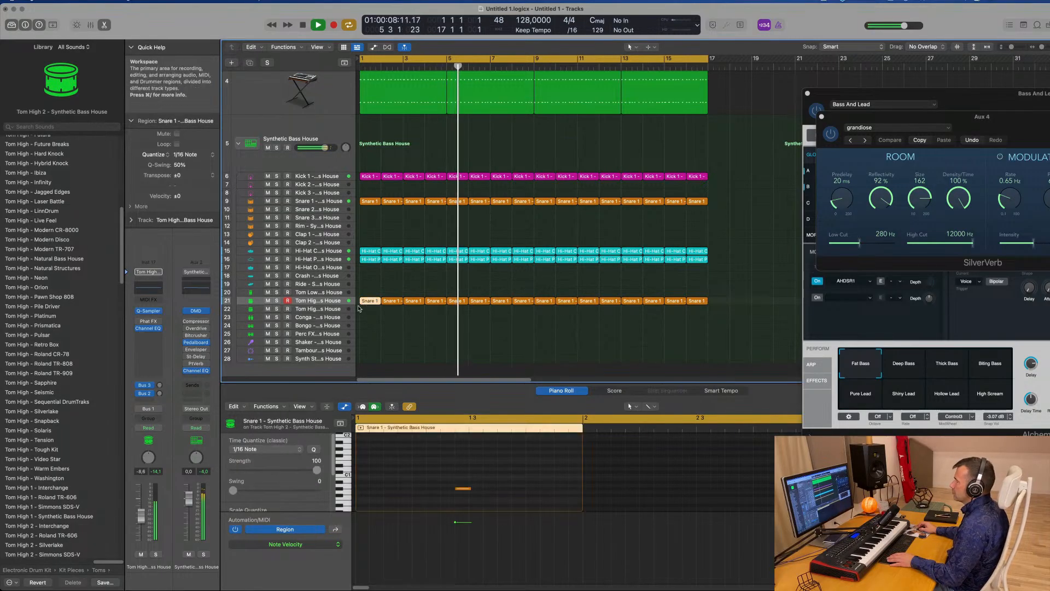
click(339, 302)
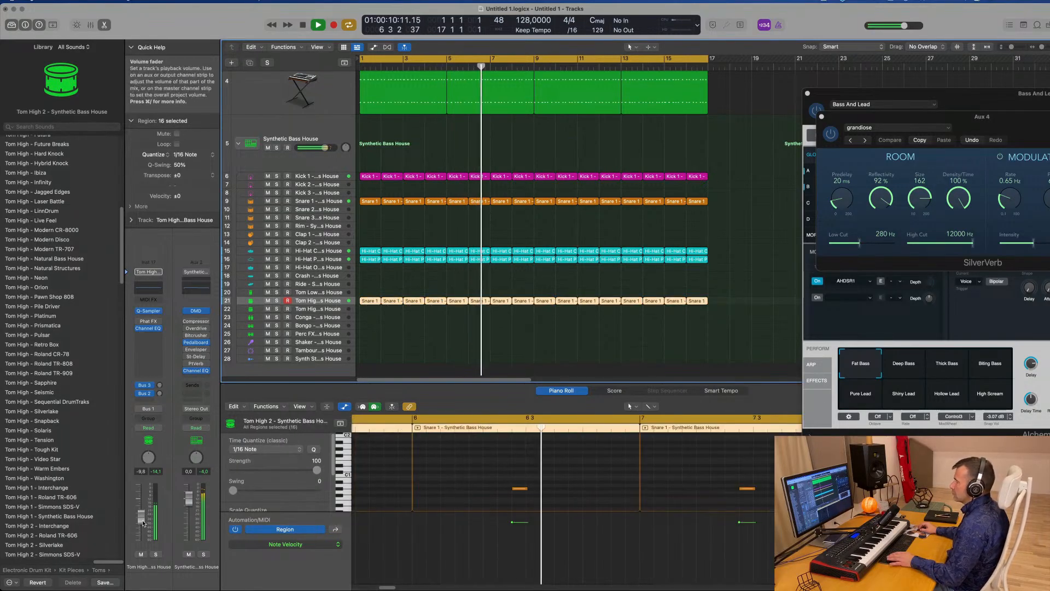
click(365, 296)
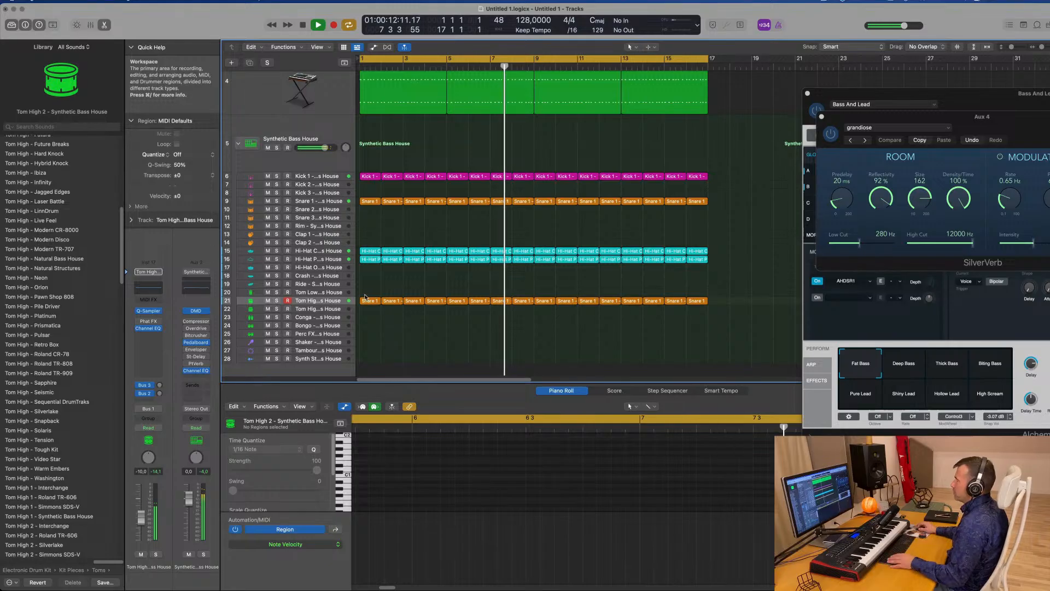
Copy the bar 1 Hi-Hat Pedal region onto the Tom High 1 track (track 22) and delete its first two notes.
click(371, 252)
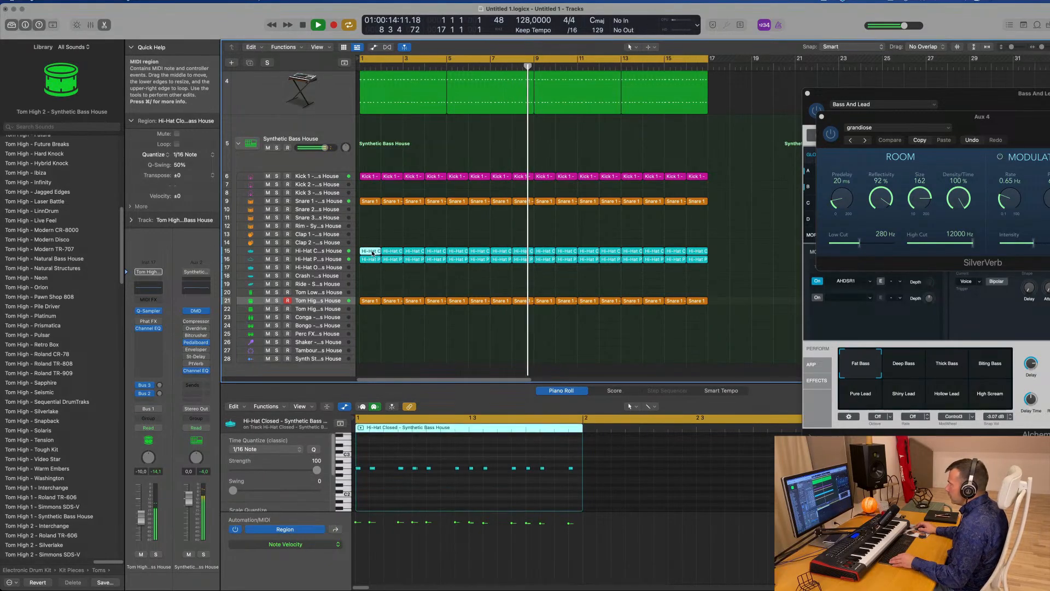
drag(370, 263, 365, 312)
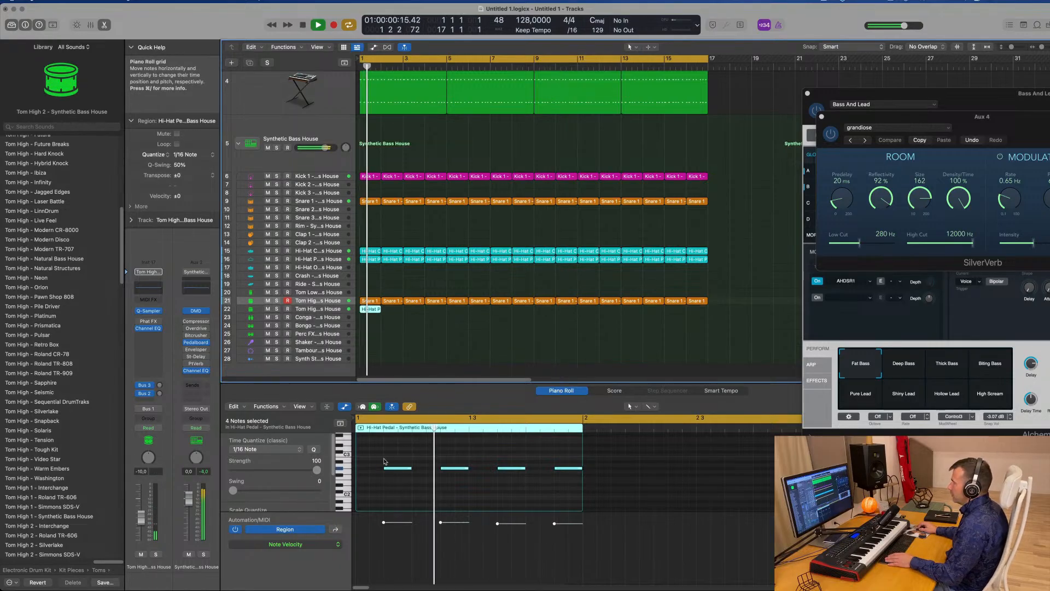
key(space)
drag(380, 455, 397, 460)
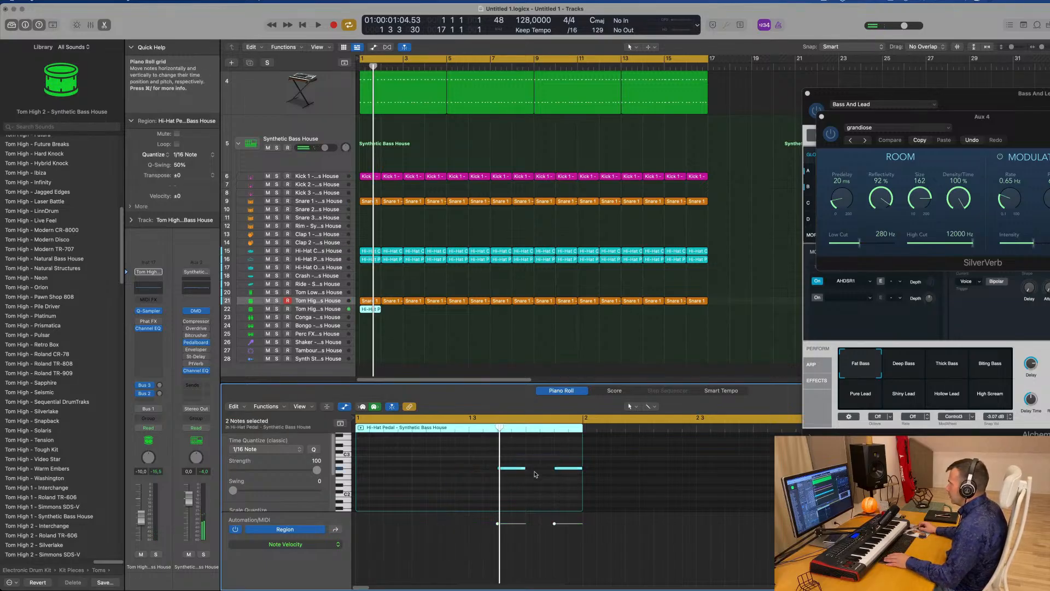
Move the region's two remaining notes to the last sixteenth of beat 2 and to position 1 4 2 1, playing them back in between.
drag(521, 471, 487, 470)
key(space)
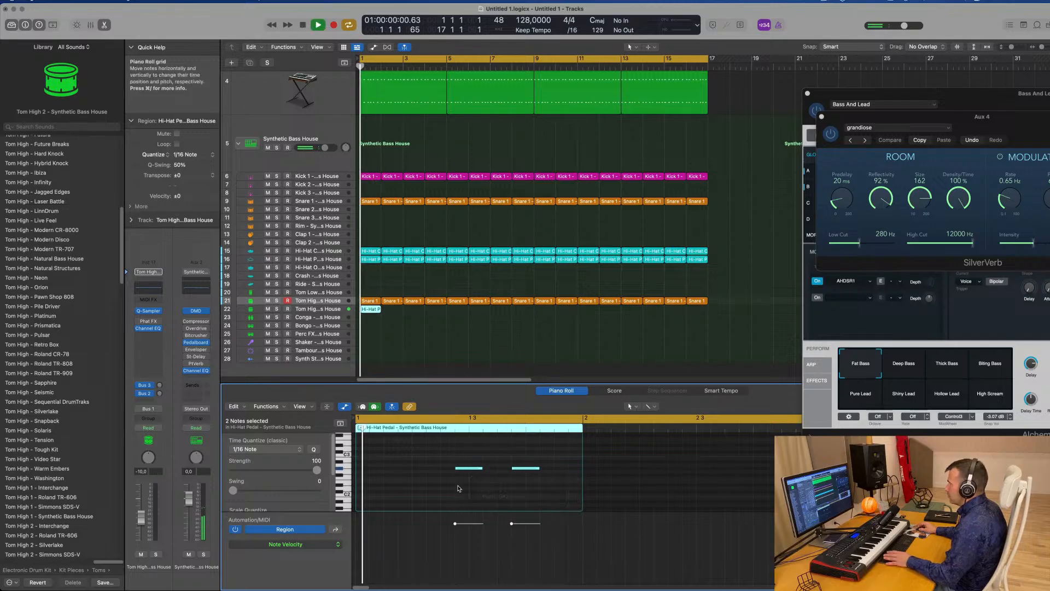
click(505, 459)
click(529, 469)
key(space)
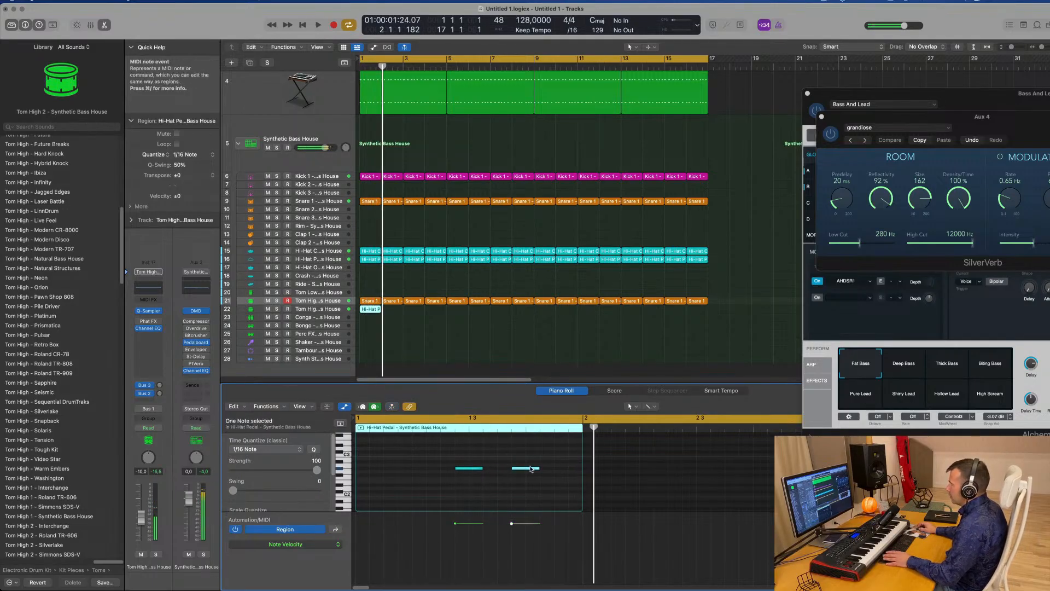
drag(530, 468, 559, 470)
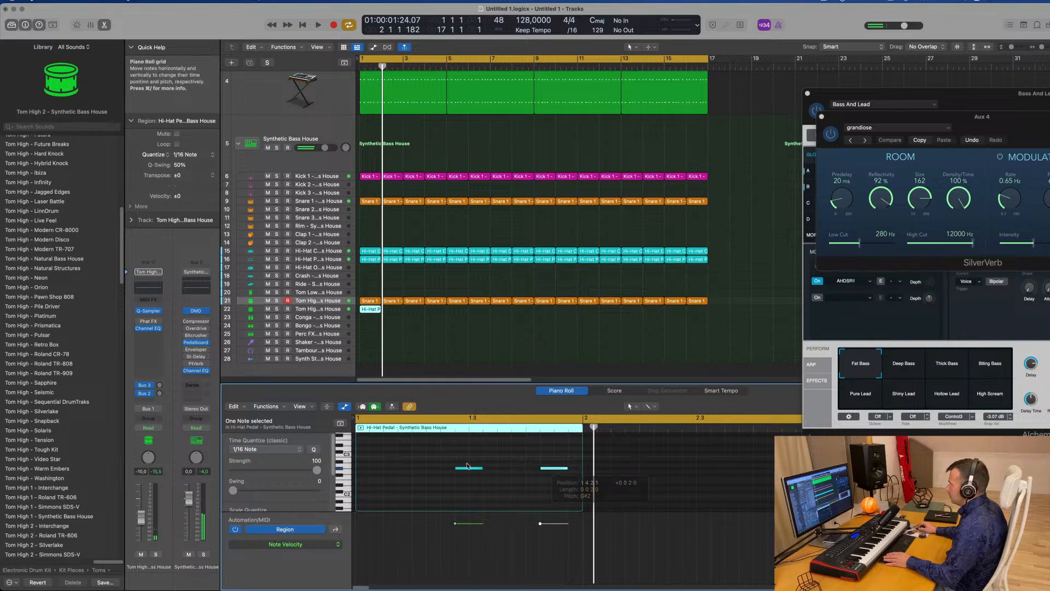
Transpose both notes of the Tom High 1 region down and play the result.
key(super+a)
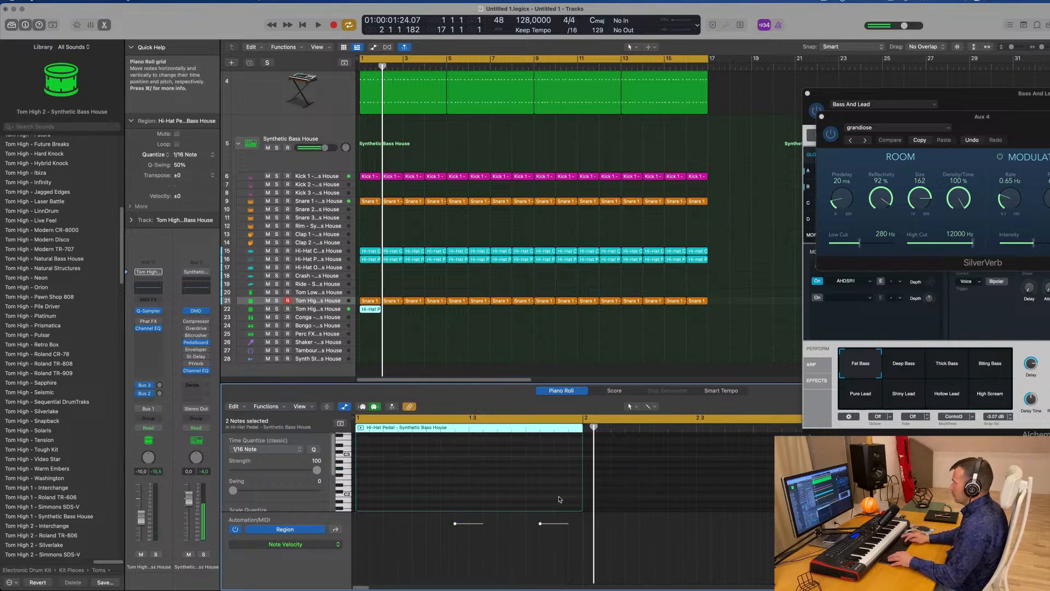
key(space)
scroll(509, 350, down, 2)
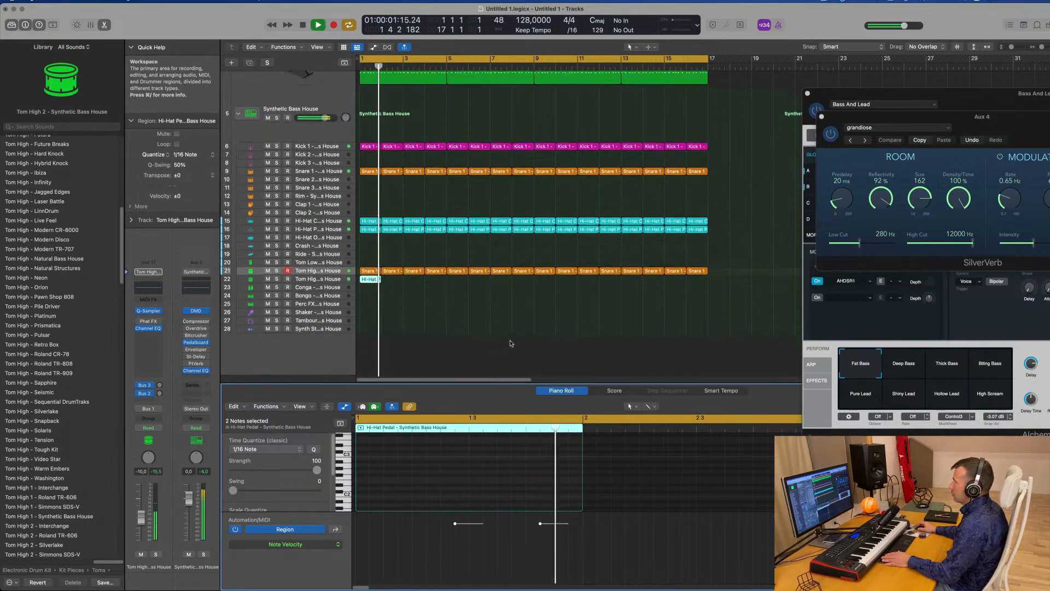
Hide the open plug-in windows and set the Tom High 1 track's volume to -13.6 dB.
click(316, 280)
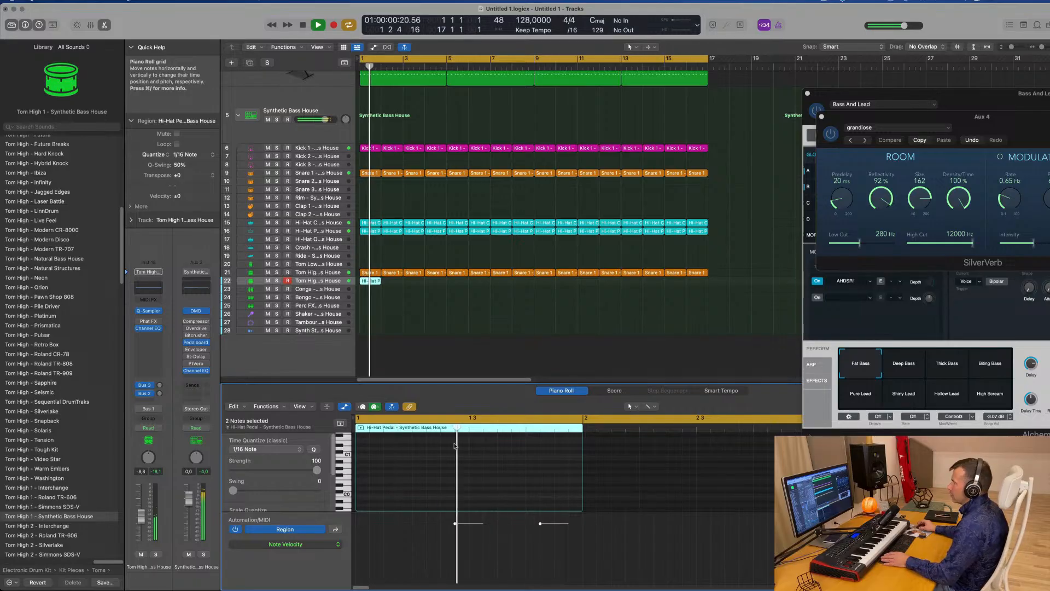
key(v)
scroll(423, 325, up, 2)
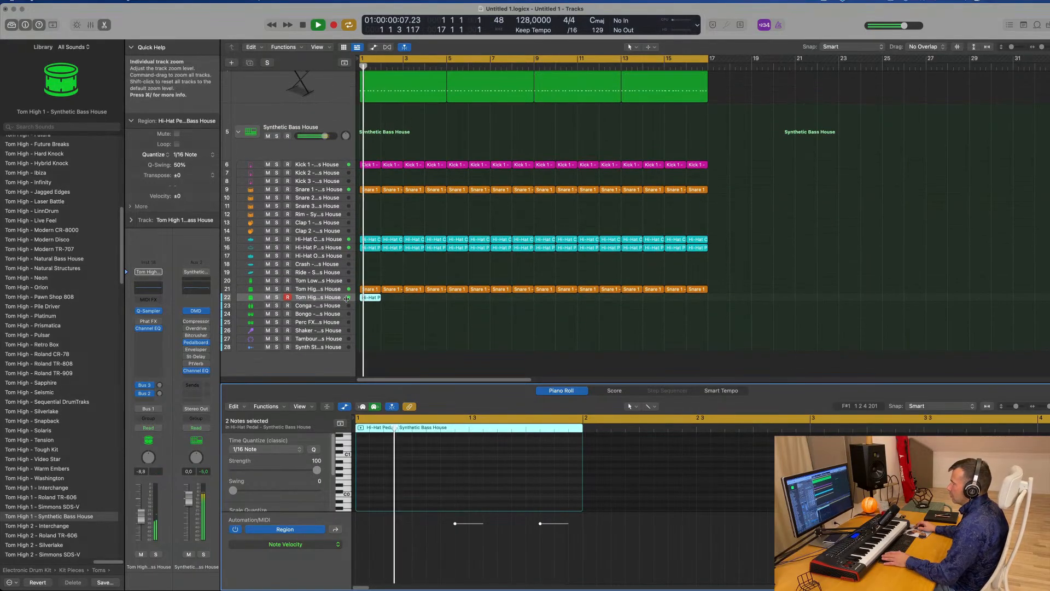
click(327, 297)
drag(142, 516, 141, 525)
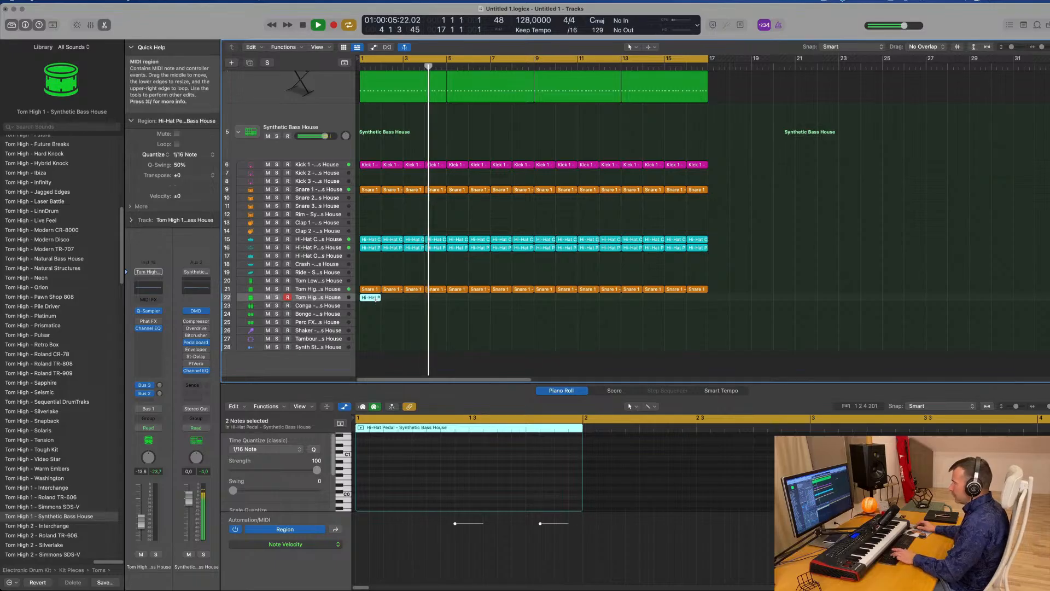
Repeat the Tom High 1 region through bar 16.
key(super+r)
key(super+r)
key(super+r)
key(super+r)
key(super+r)
key(super+r)
key(super+r)
key(super+r)
key(super+r)
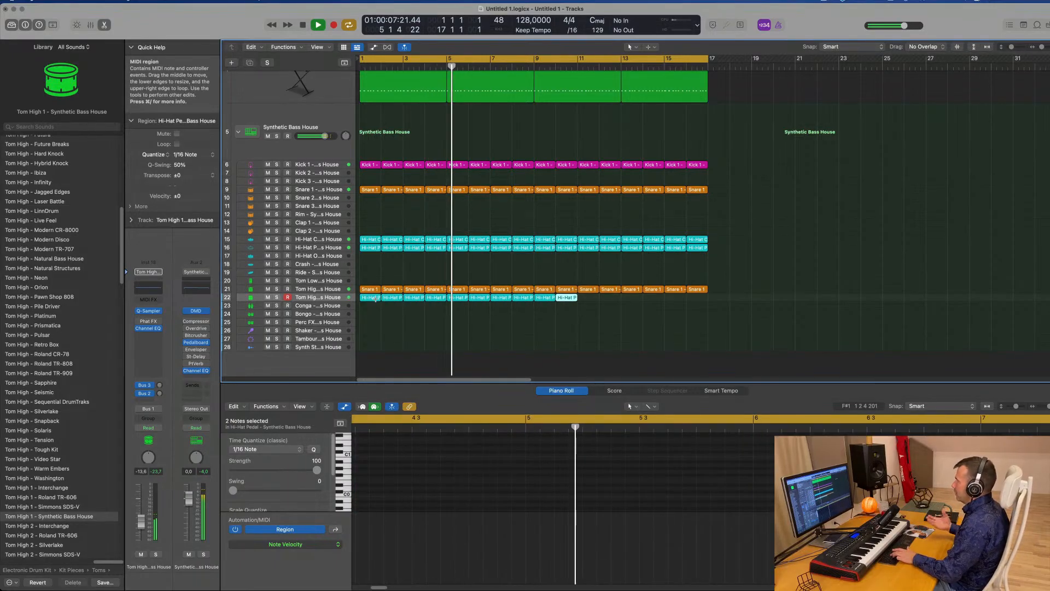
key(super+r)
key(super+r)
key(super+r)
key(super+r)
key(super+r)
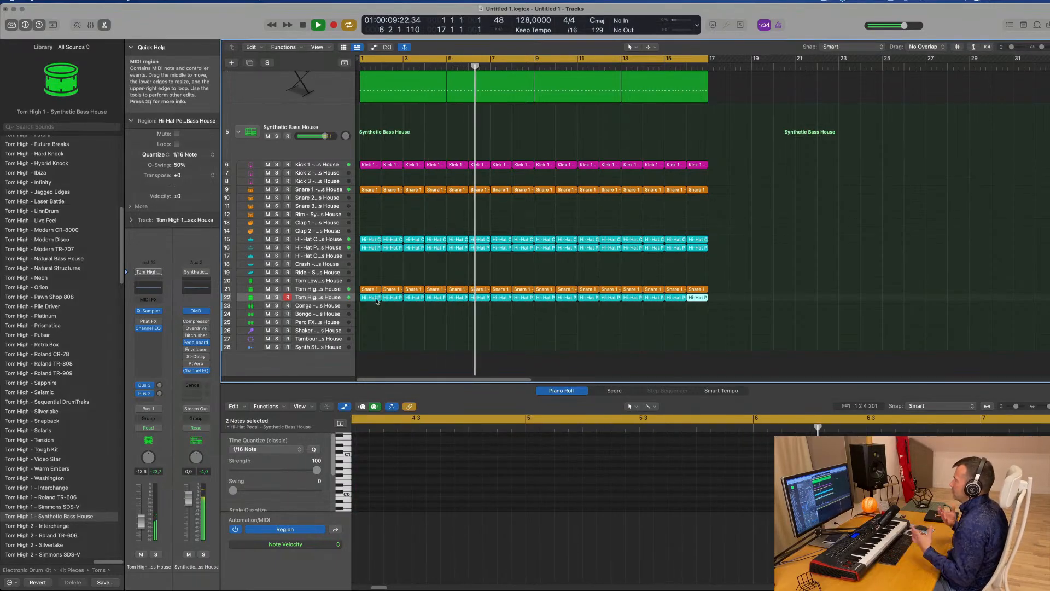
Copy the bar 1 Hi-Hat Closed region onto the Conga track (track 23) at bar 1.
click(359, 310)
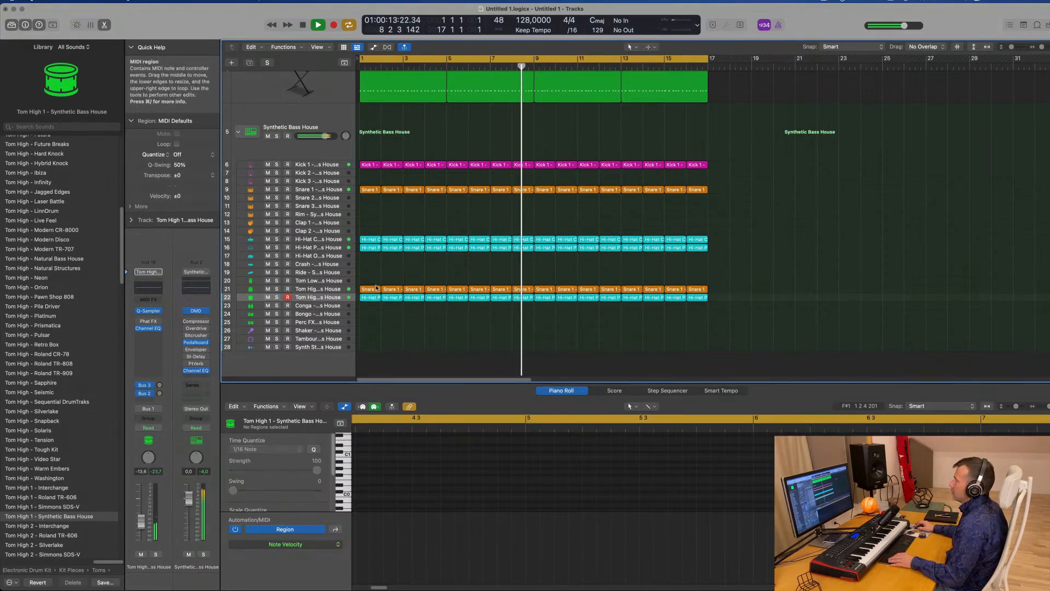
click(368, 248)
drag(368, 240, 367, 310)
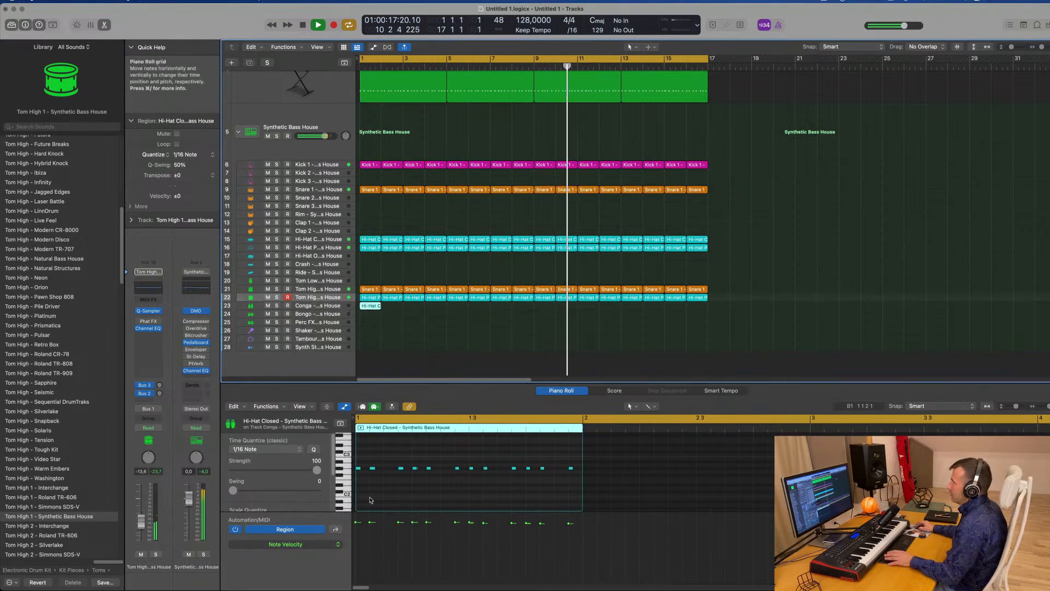
Transpose all notes of the Conga track's bar 1 region down one octave and play the result from the start.
click(404, 461)
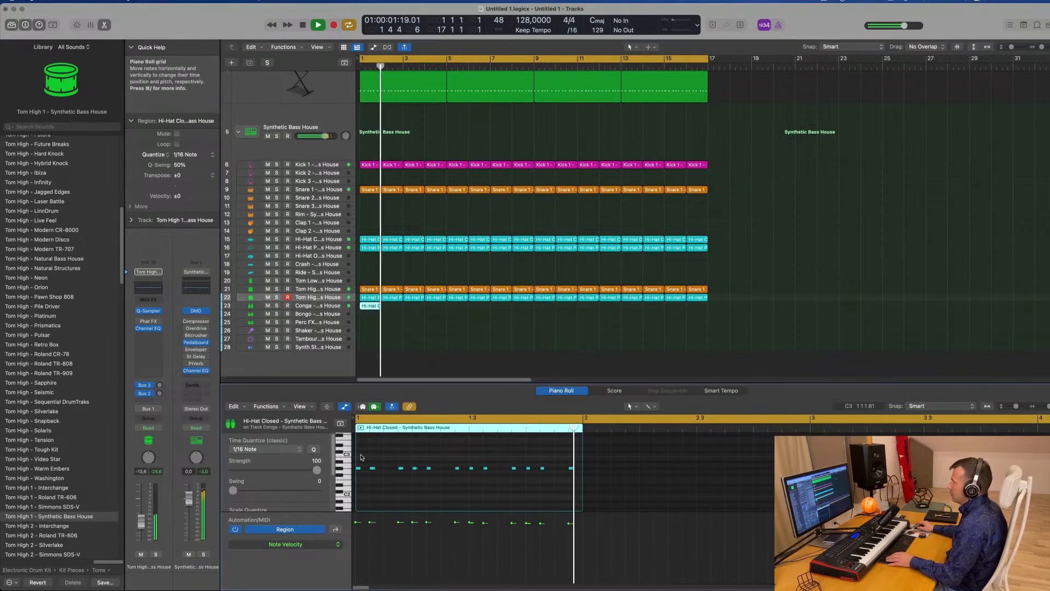
key(Return)
scroll(405, 462, up, 5)
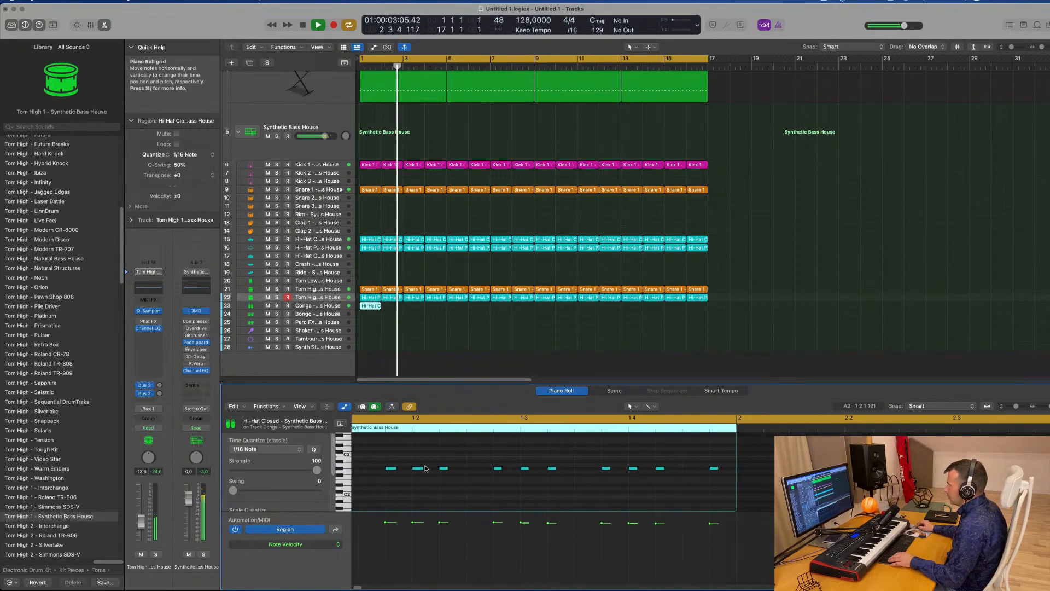
click(425, 468)
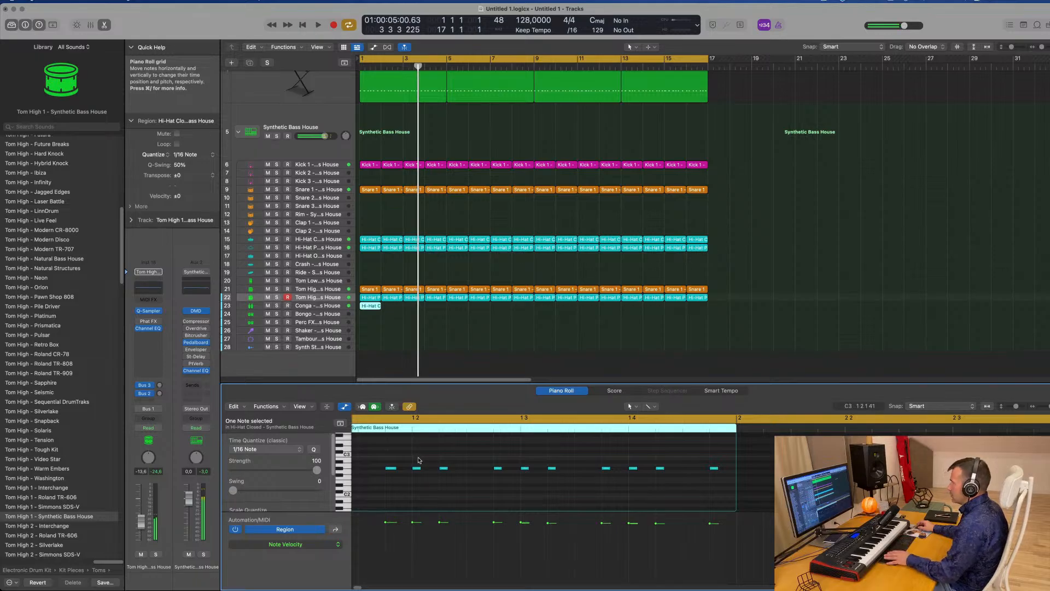
key(space)
scroll(429, 463, down, 3)
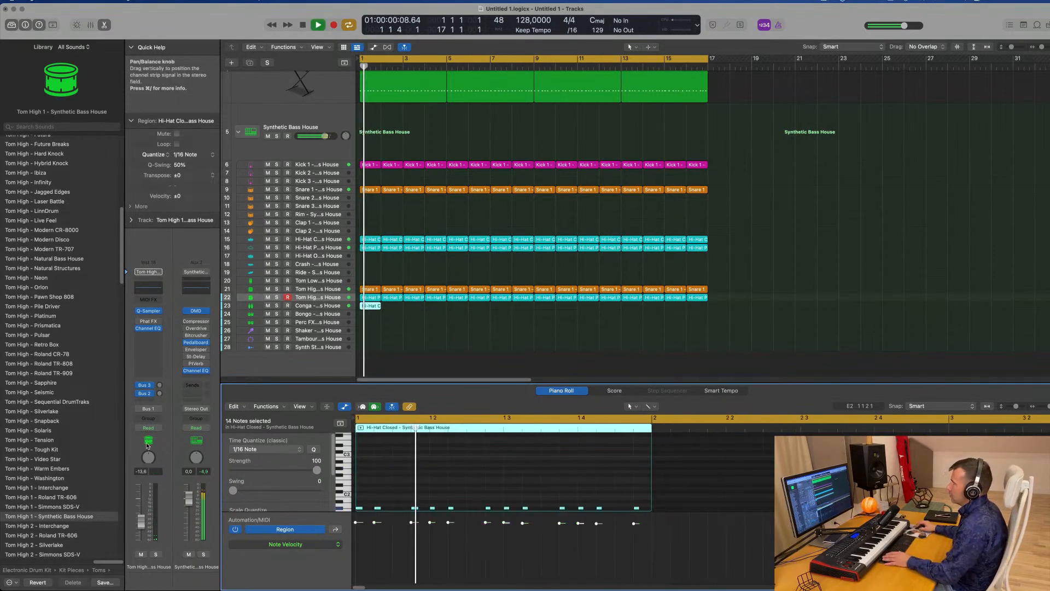
scroll(436, 458, down, 3)
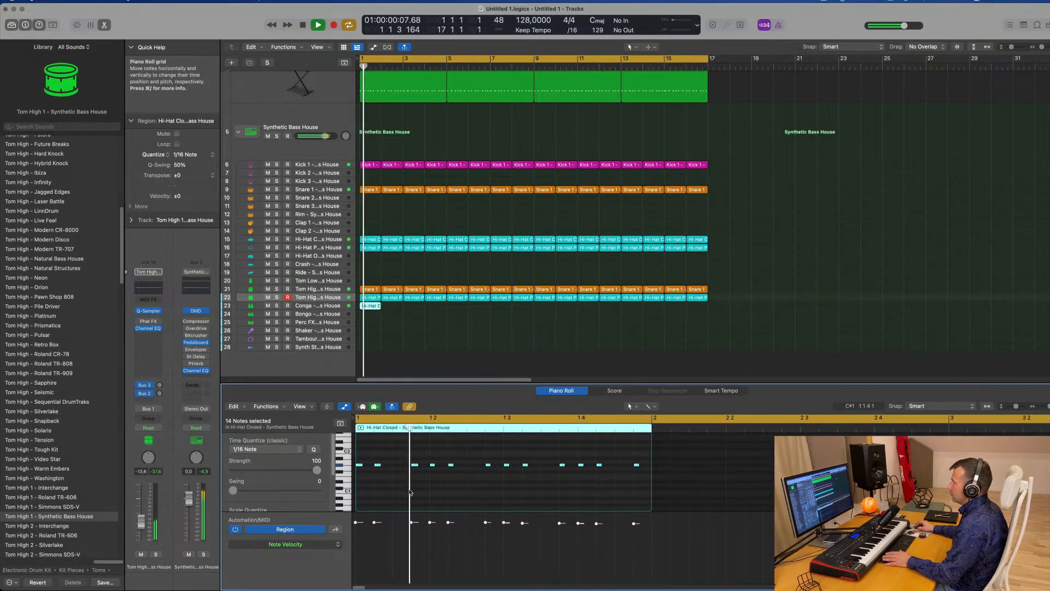
scroll(409, 487, up, 3)
Thin the conga pattern out to six notes while it plays, and lower the Conga track's volume to -10.8 dB.
key(space)
key(space)
key(space)
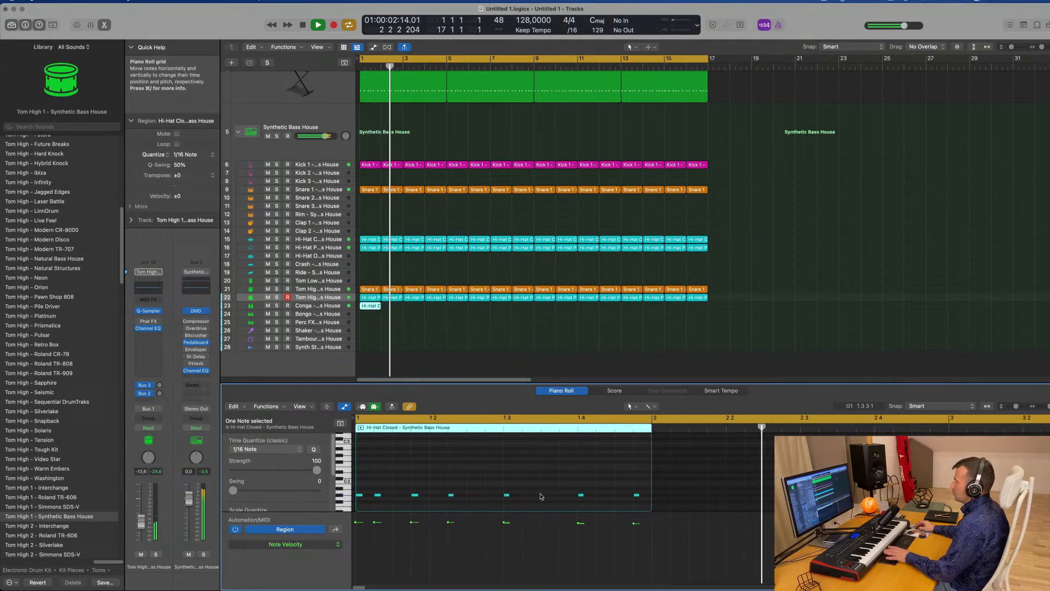
click(336, 307)
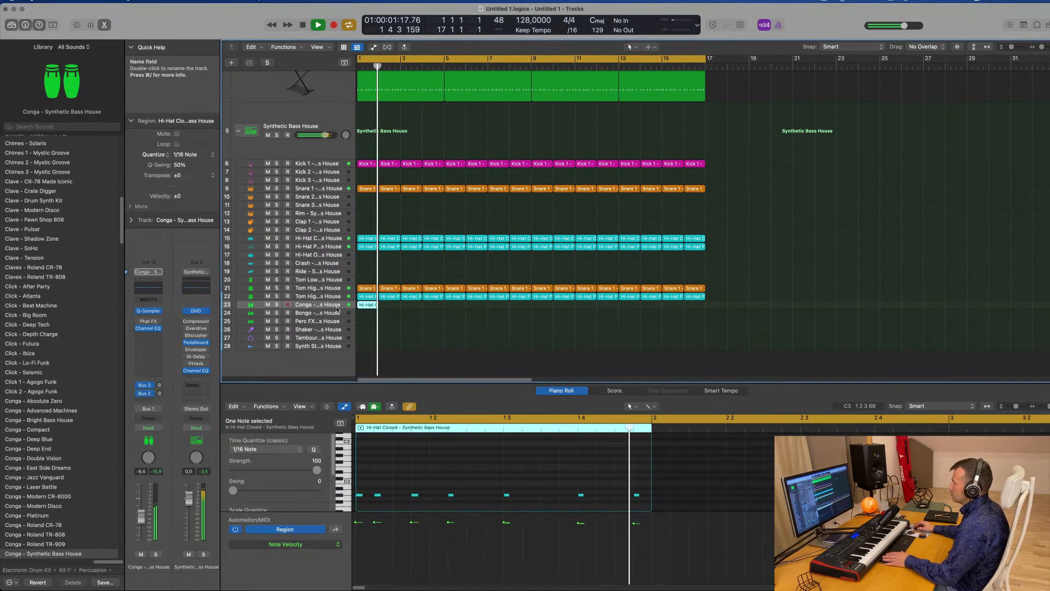
key(space)
key(space)
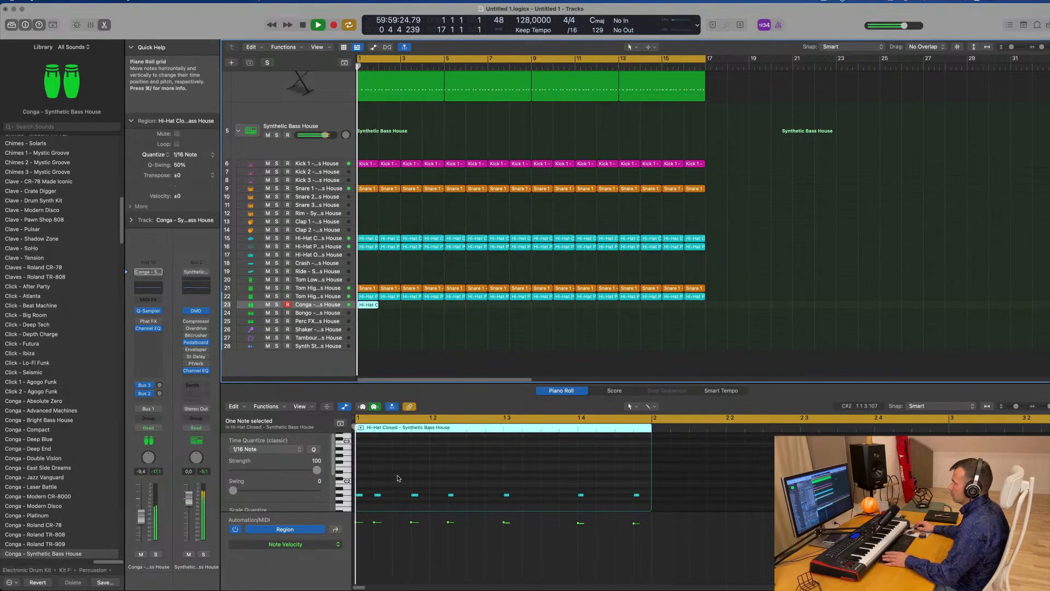
drag(389, 477, 373, 507)
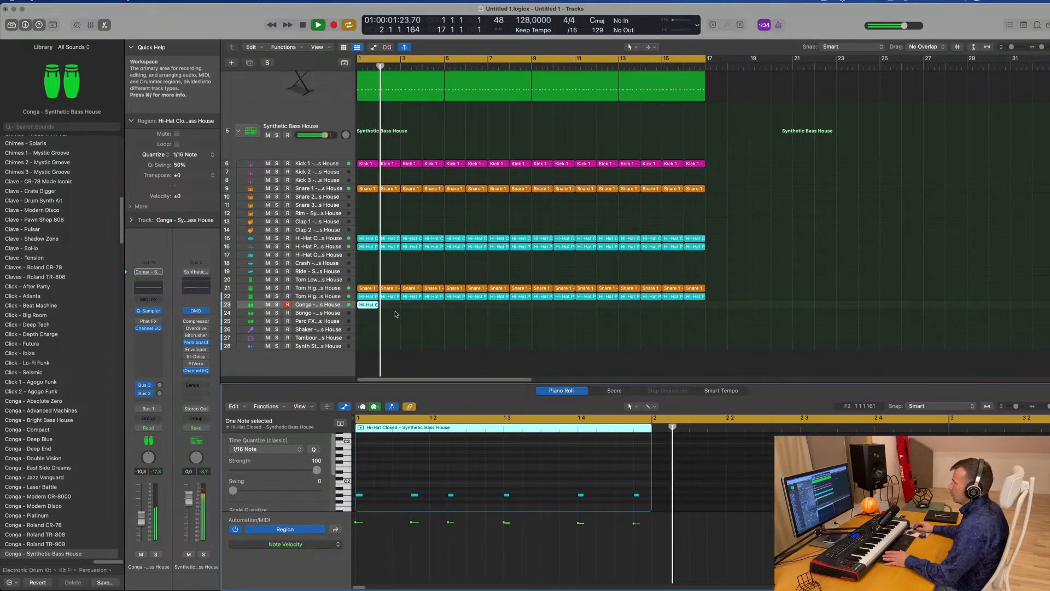
drag(396, 313, 373, 307)
key(super+5)
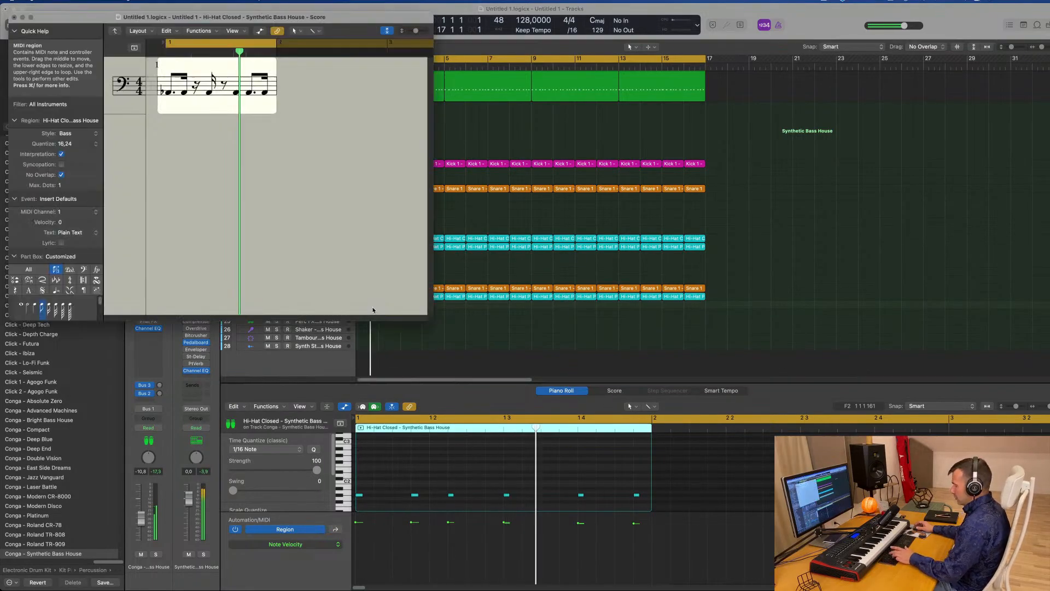
click(13, 17)
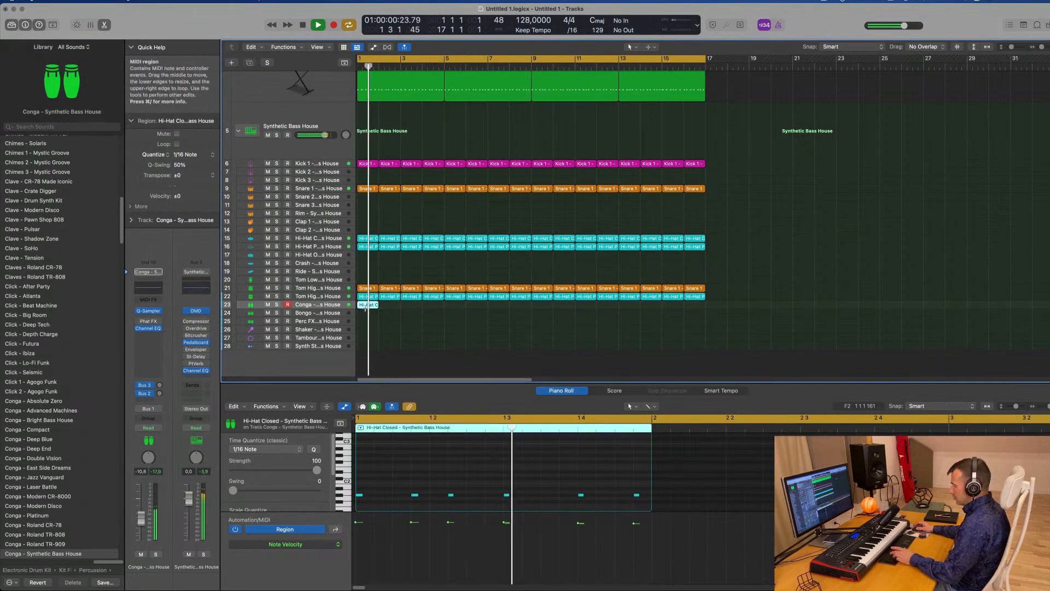
Repeat the Conga region through bar 16 and restart playback from bar 1.
key(super+r)
key(super+r)
key(super+r)
key(super+r)
key(super+r)
key(super+r)
key(super+r)
key(super+r)
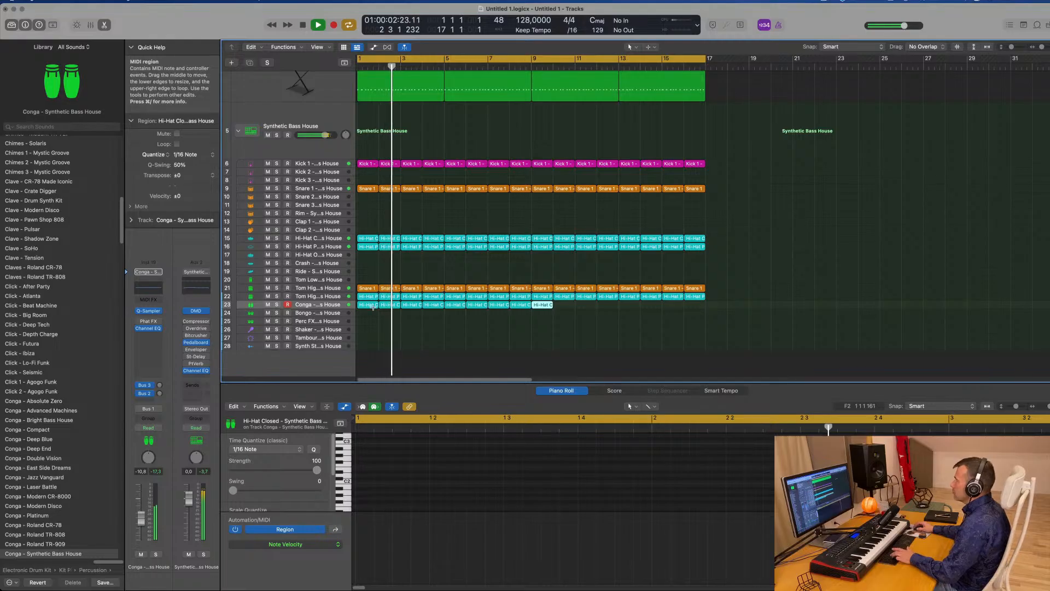
key(super+r)
key(Return)
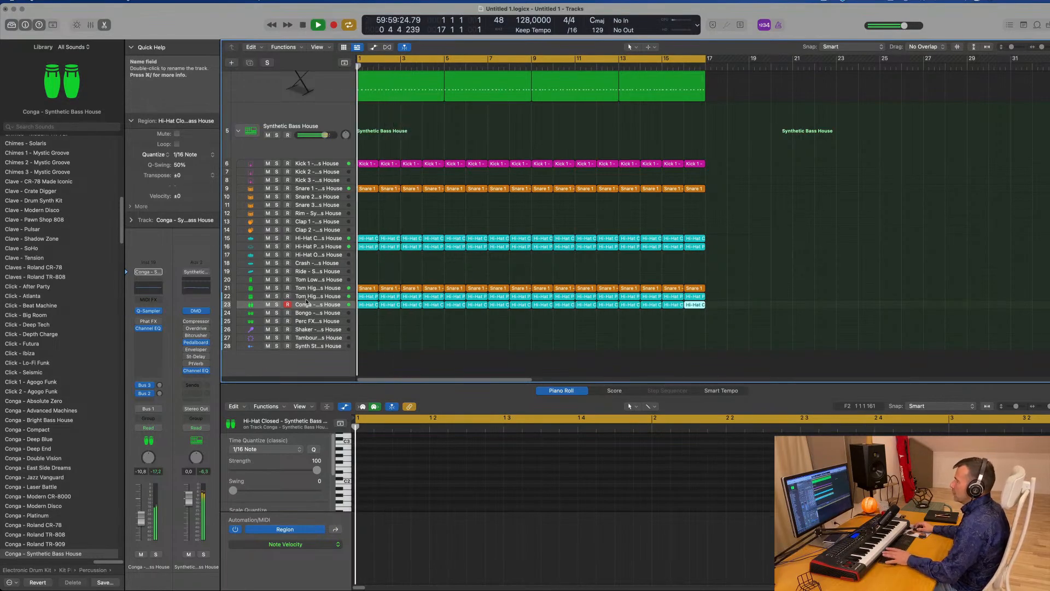
Set the Conga track's volume to -12.8 dB and adjust its Bus 3 reverb and Bus 2 delay send levels.
click(322, 305)
key(Return)
drag(141, 522, 140, 525)
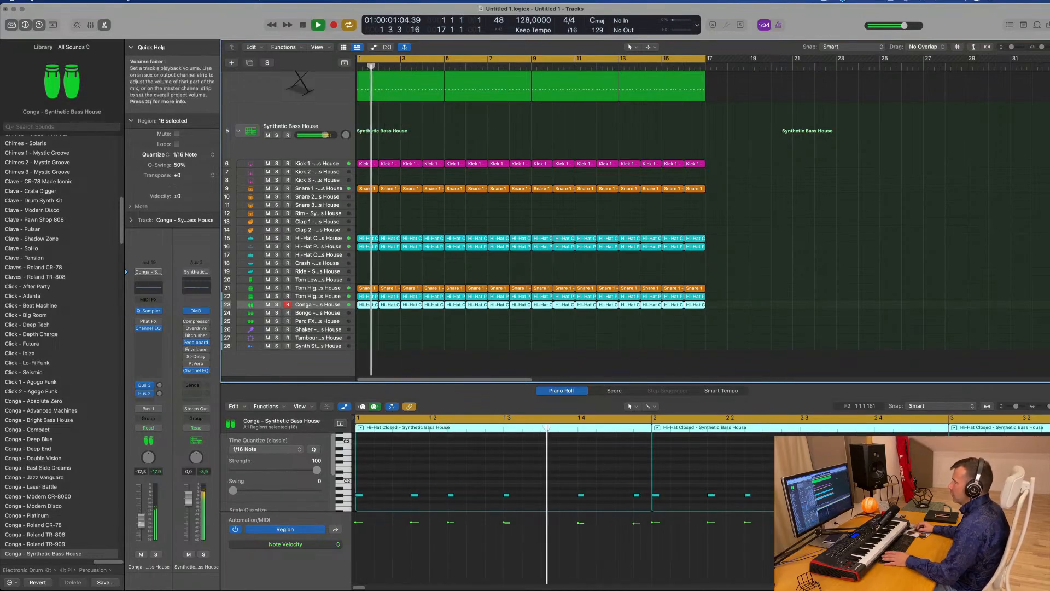
click(160, 386)
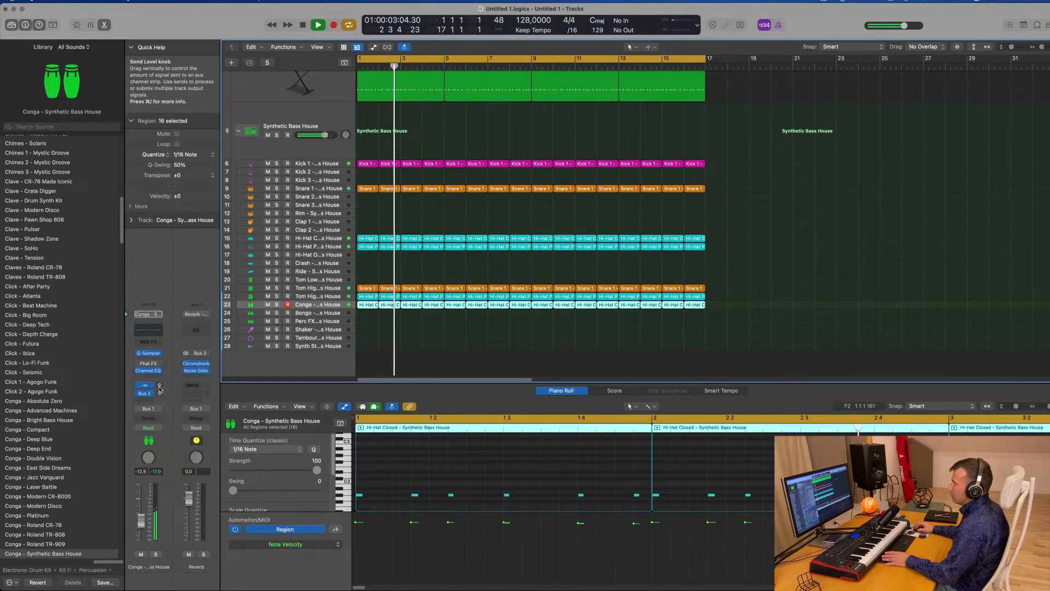
drag(160, 395, 163, 390)
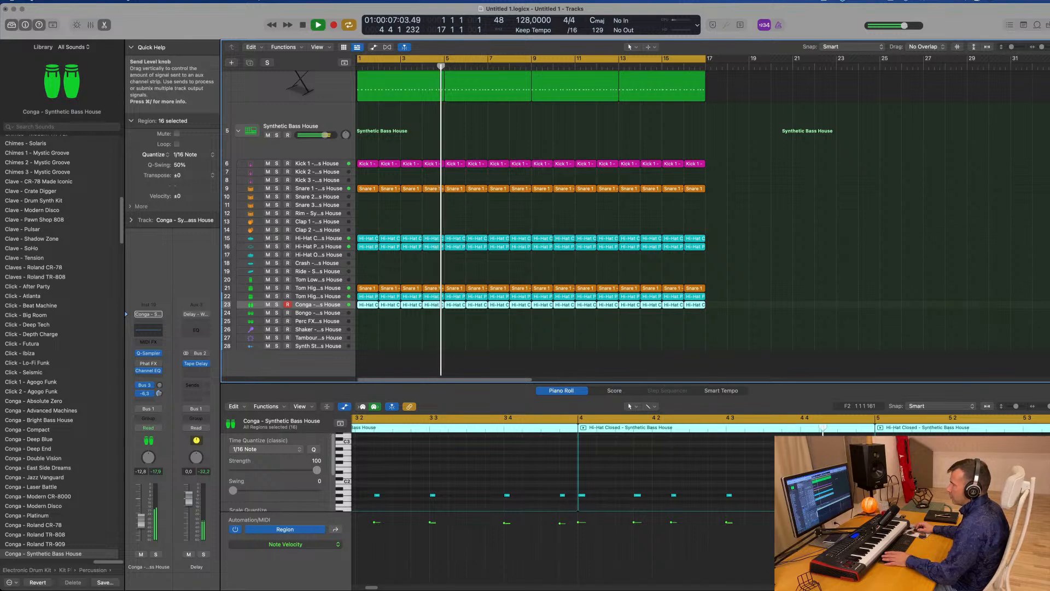
Add a Channel EQ with a low cut at about 200 Hz to the Delay channel, and set the Conga volume to -14.6 dB.
click(196, 330)
click(365, 153)
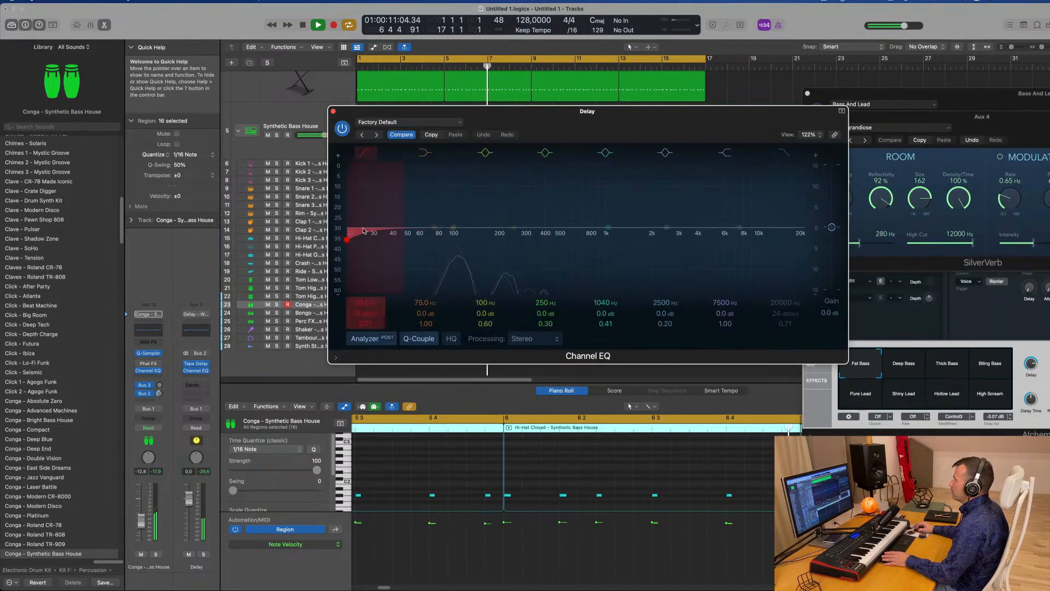
drag(369, 200, 478, 202)
drag(372, 315, 367, 290)
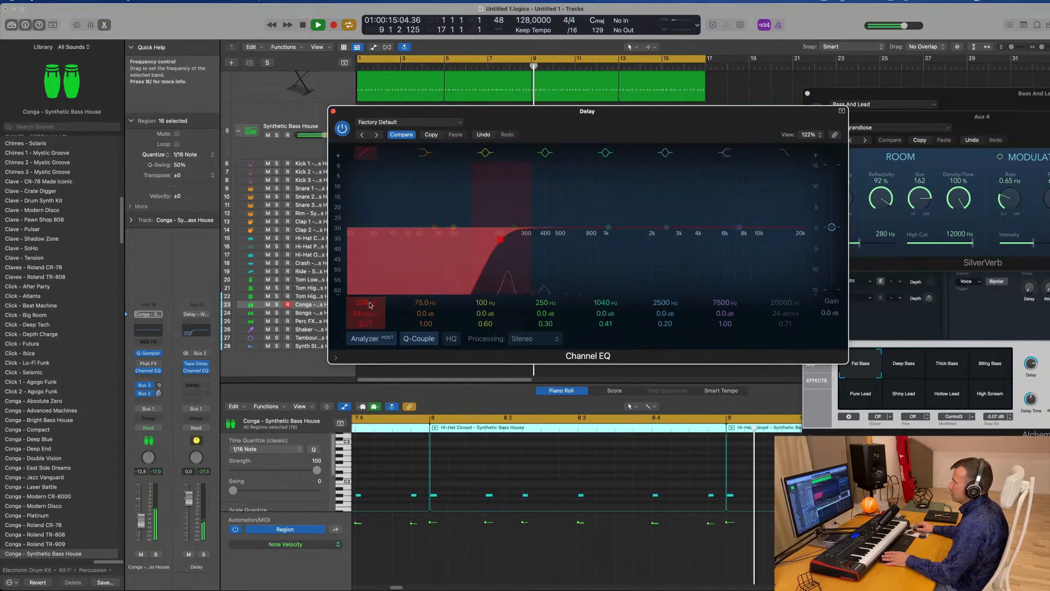
click(333, 111)
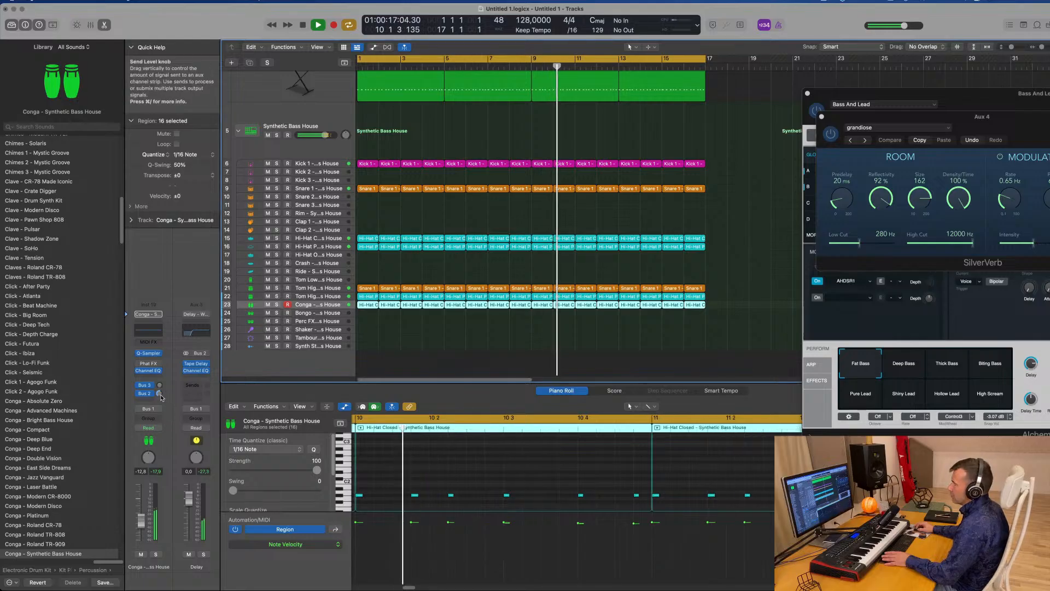
drag(143, 519, 145, 522)
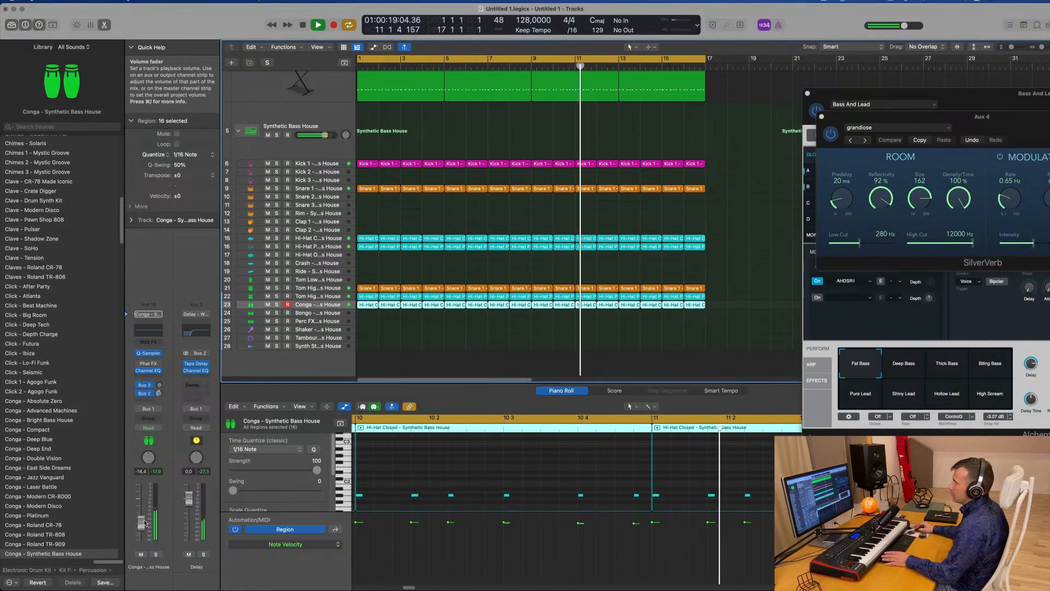
Copy the bar 1 Hi-Hat Pedal region onto the Shaker track at bar 1 and shorten its four notes to sixteenths.
scroll(382, 246, down, 3)
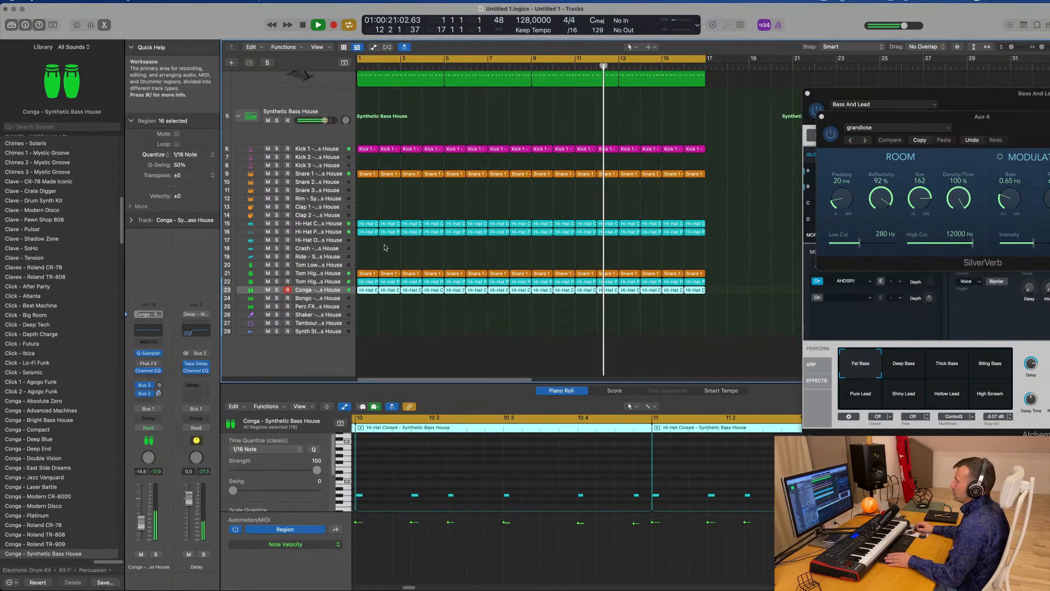
click(370, 231)
drag(370, 234, 366, 318)
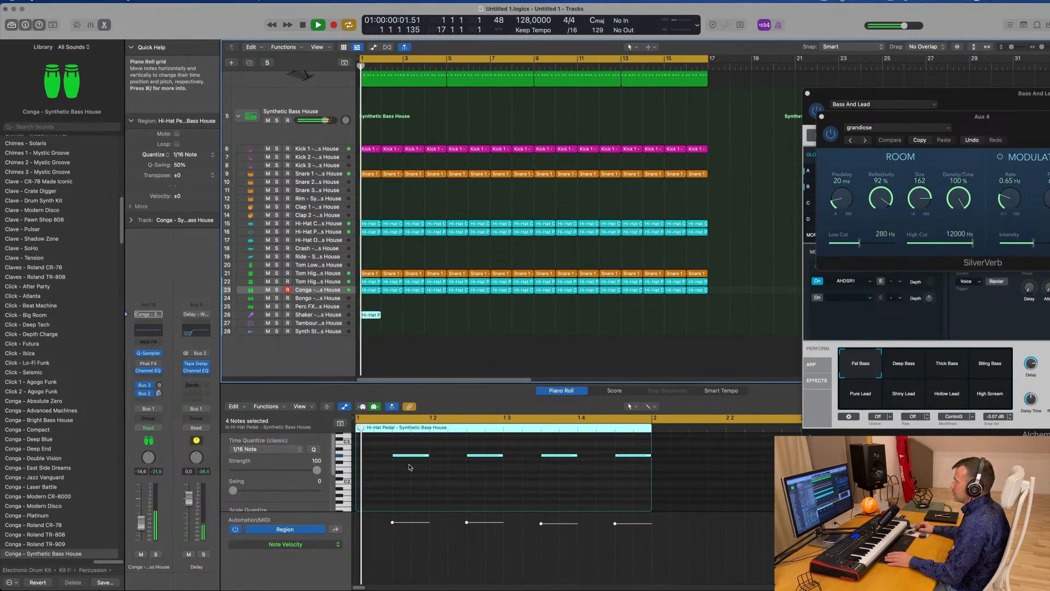
drag(389, 446, 627, 477)
key(Return)
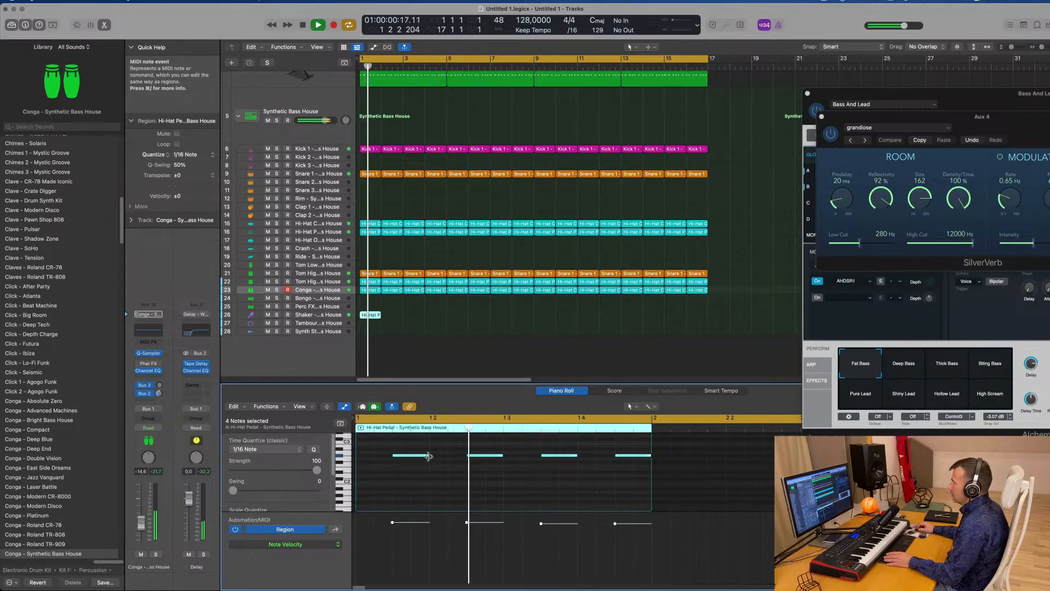
drag(428, 455, 410, 455)
Repeat the Shaker region through bar 16.
click(364, 315)
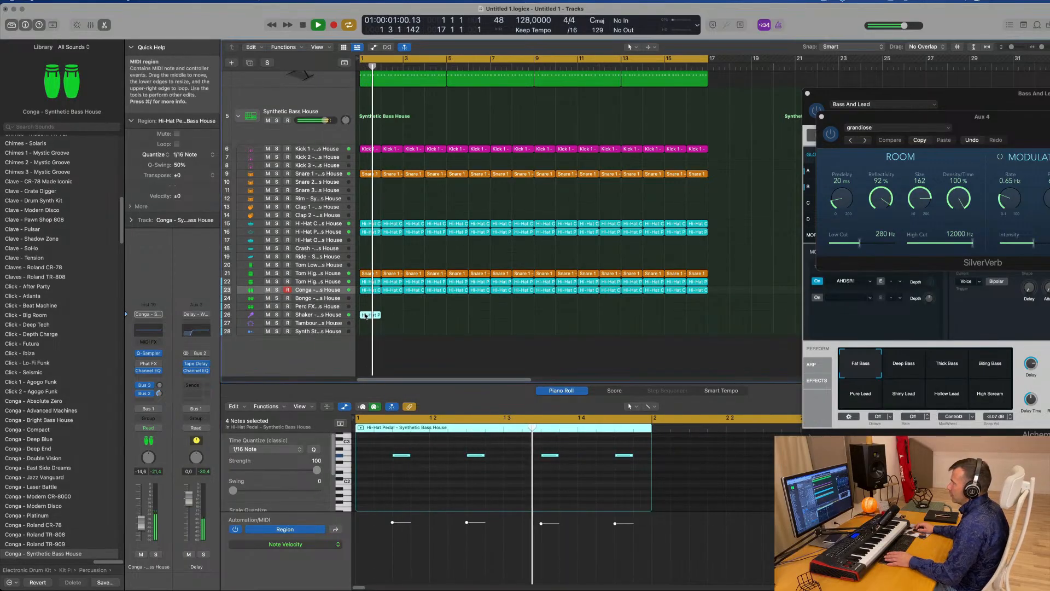
key(super+r)
key(super+r)
key(super+r)
key(super+r)
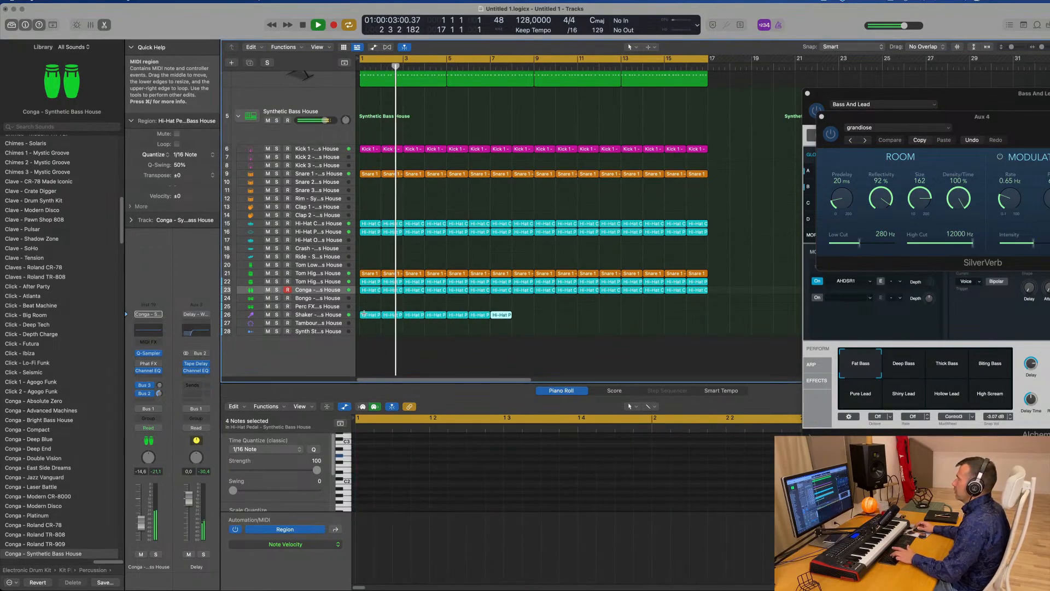
key(super+r)
key(super+r)
key(super+r)
key(super+r)
key(super+r)
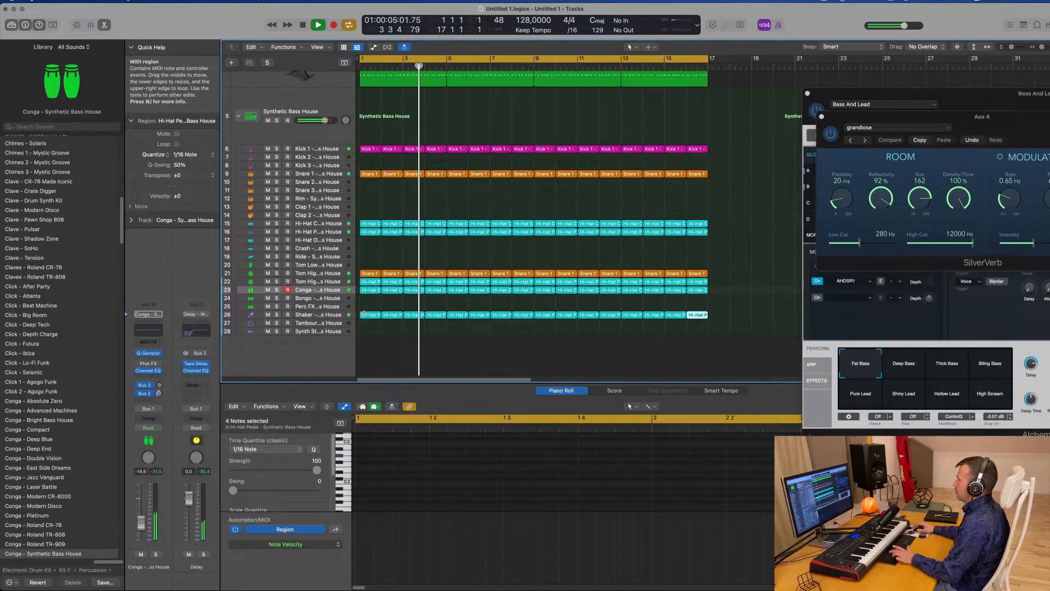
Set the Shaker track's volume to about -11.8 dB and adjust its Bus 2 delay send level.
click(329, 316)
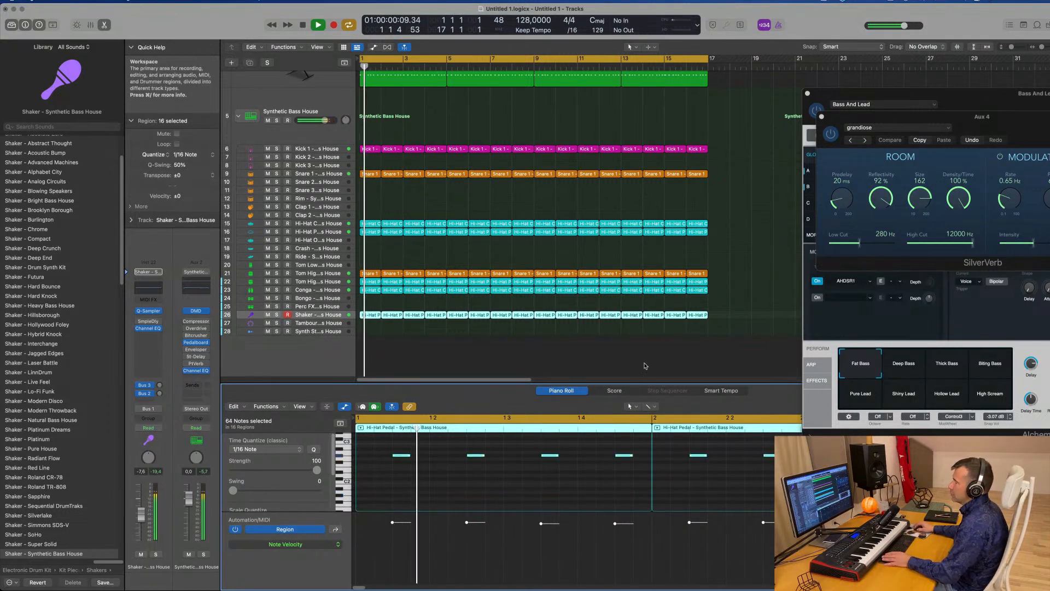
key(space)
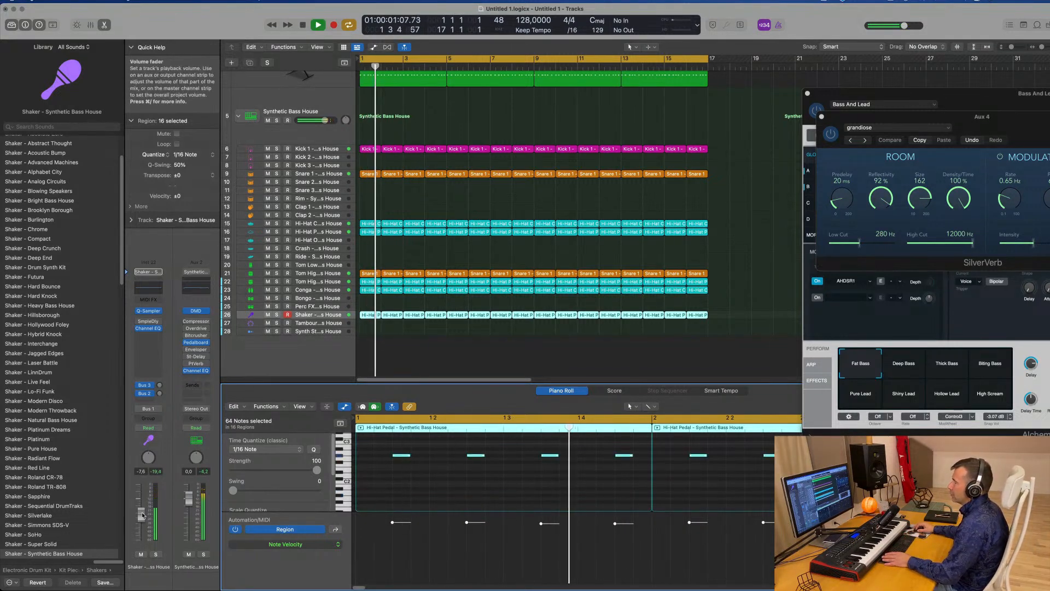
key(space)
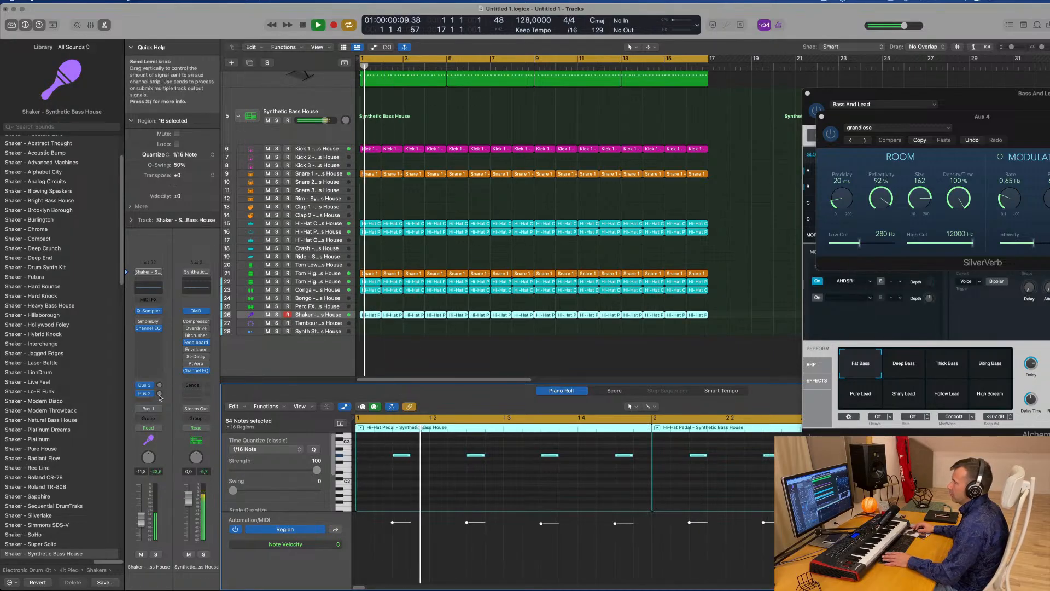
click(160, 394)
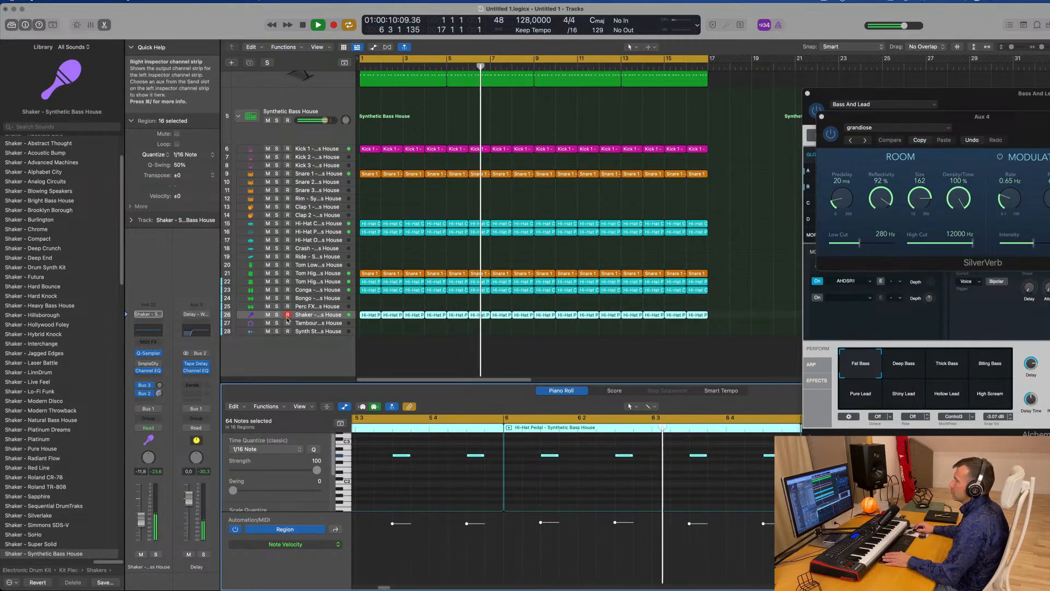
scroll(527, 313, up, 5)
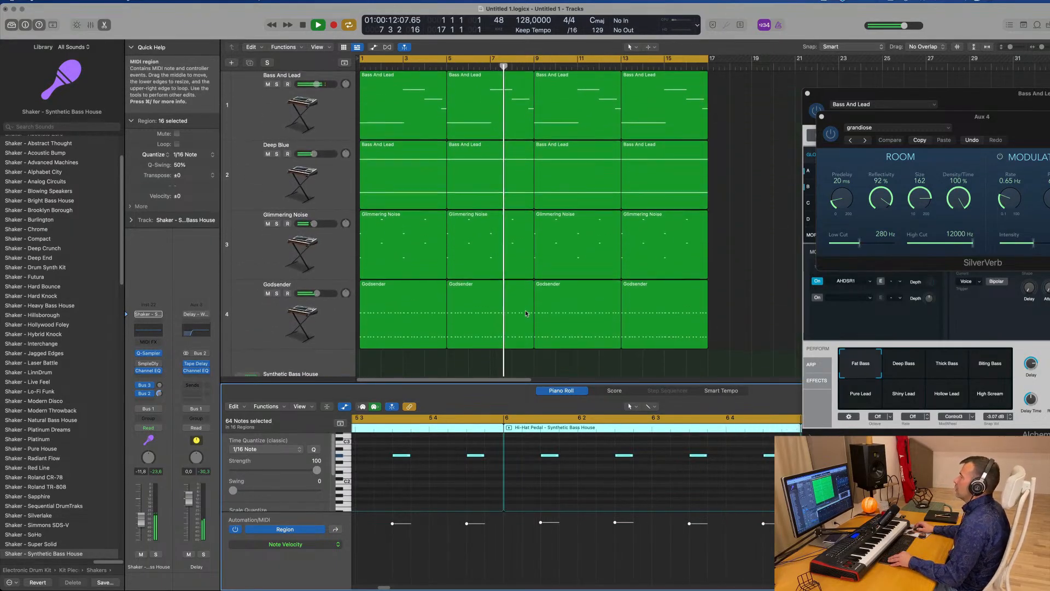
scroll(527, 314, down, 5)
click(736, 230)
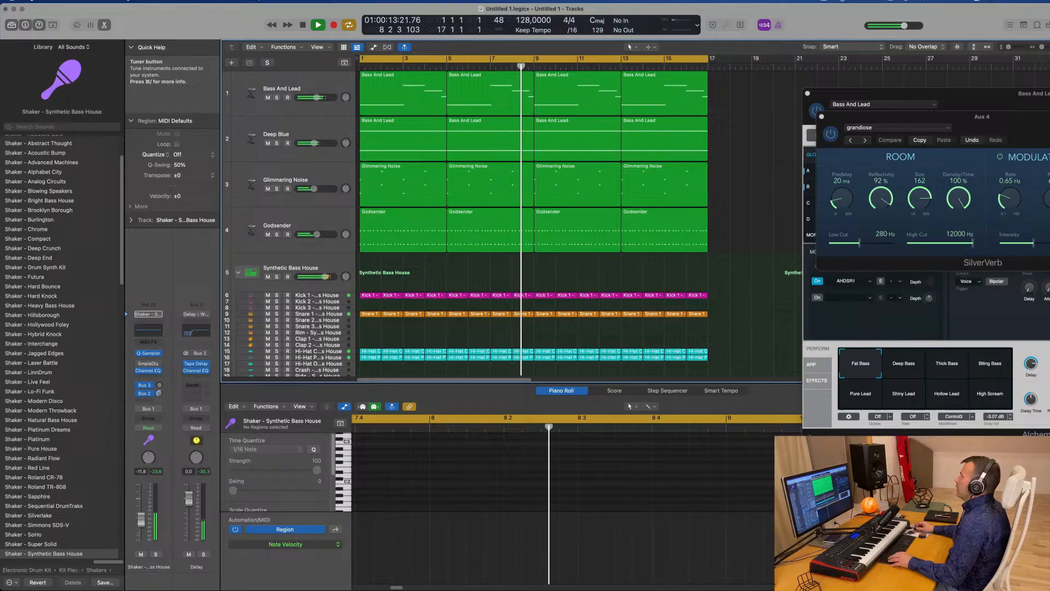
click(823, 1)
click(799, 24)
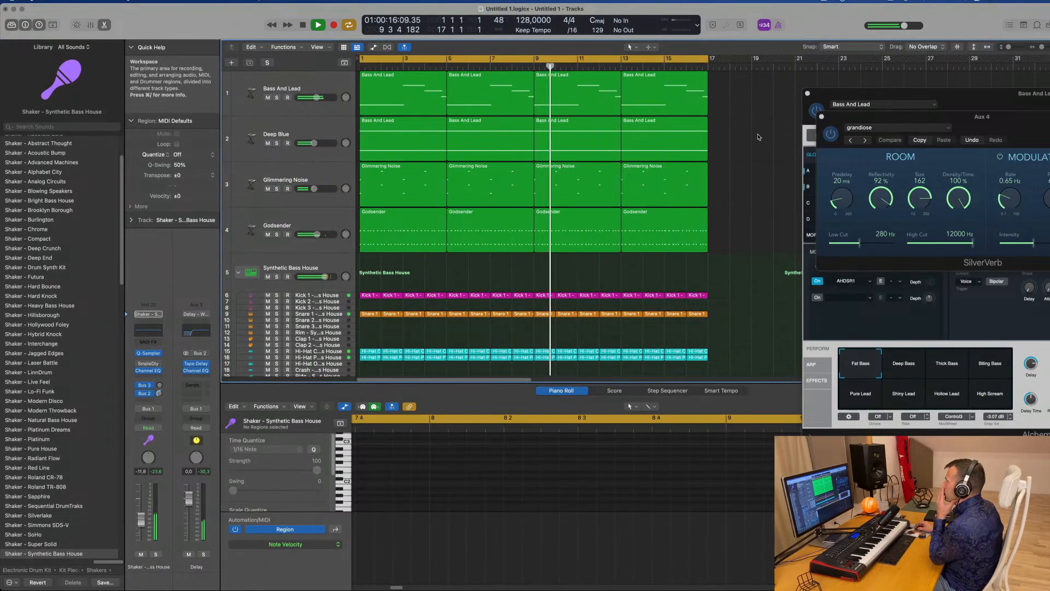
Duplicate the Glimmering Noise track without its regions and record-enable the new track.
scroll(767, 125, down, 2)
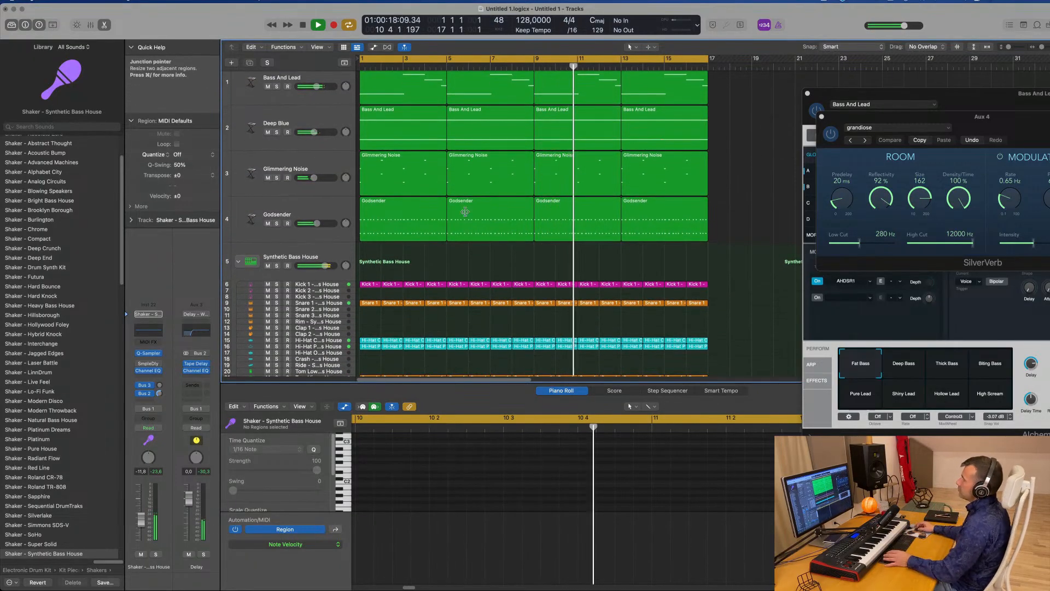
click(320, 164)
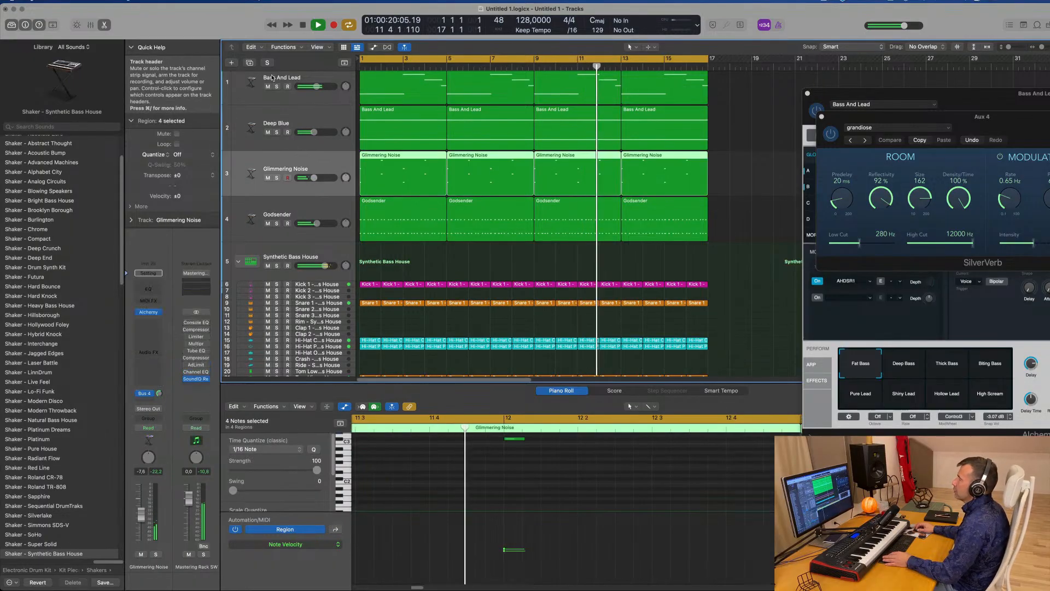
key(super+d)
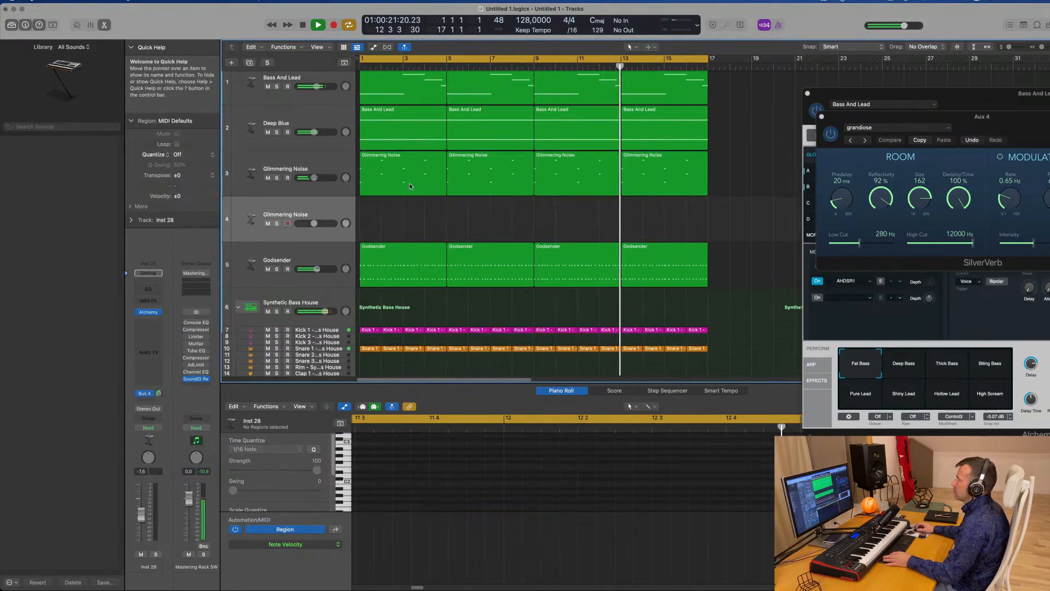
click(381, 183)
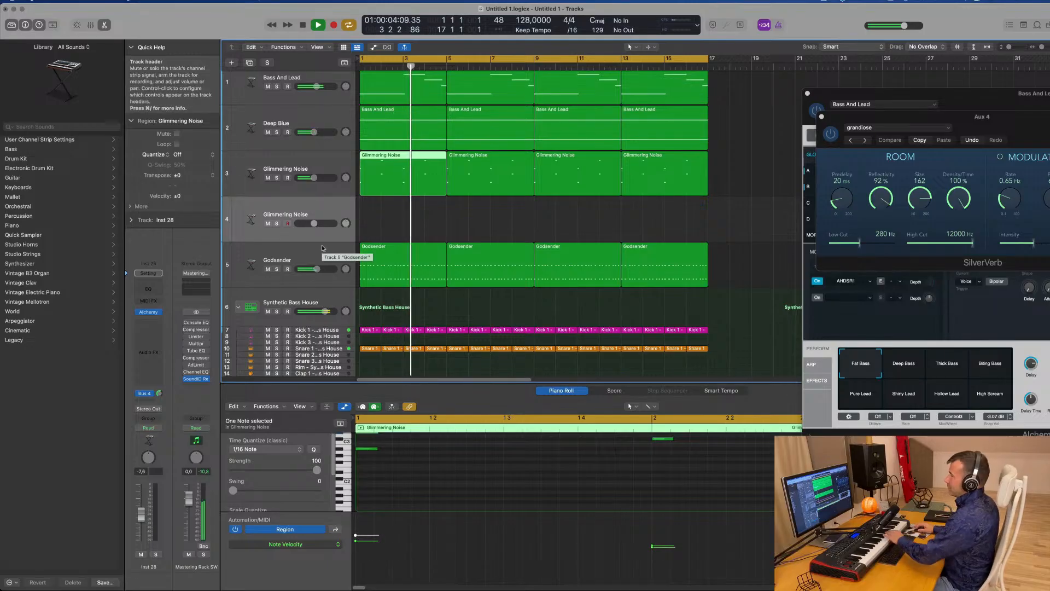
click(290, 224)
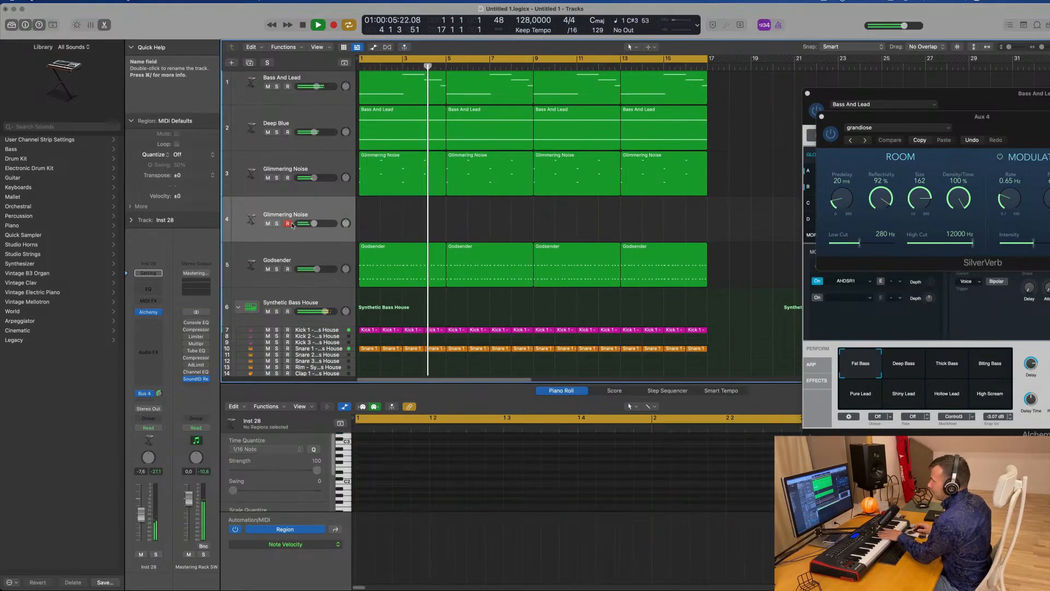
Open the new track's Alchemy, audition the Keys presets Bell Like Vox Vibes and Chill Keys, and set the track volume to -3.4 dB.
click(149, 312)
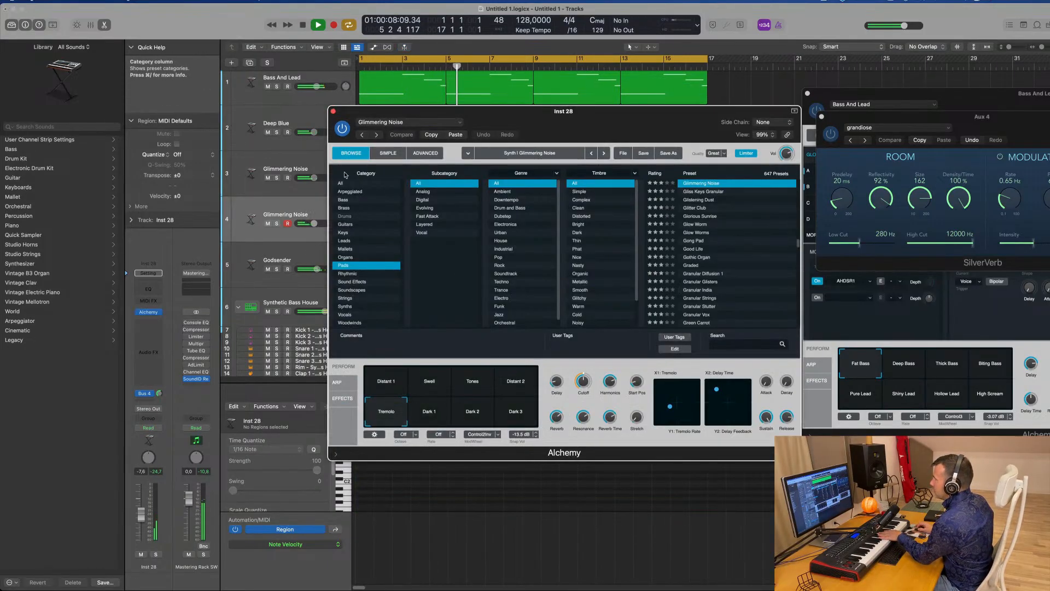
click(360, 232)
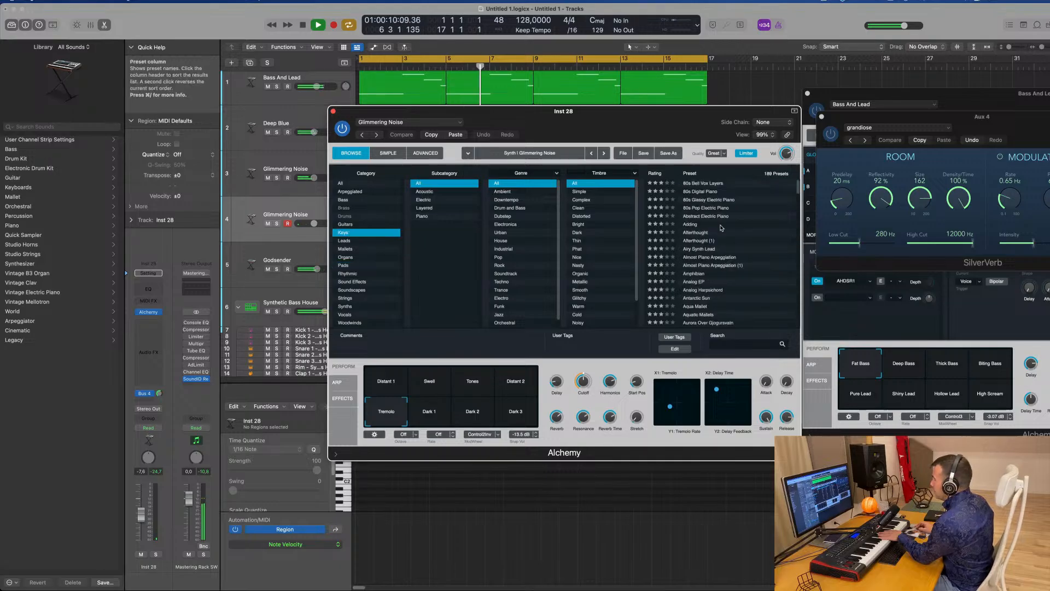
click(703, 235)
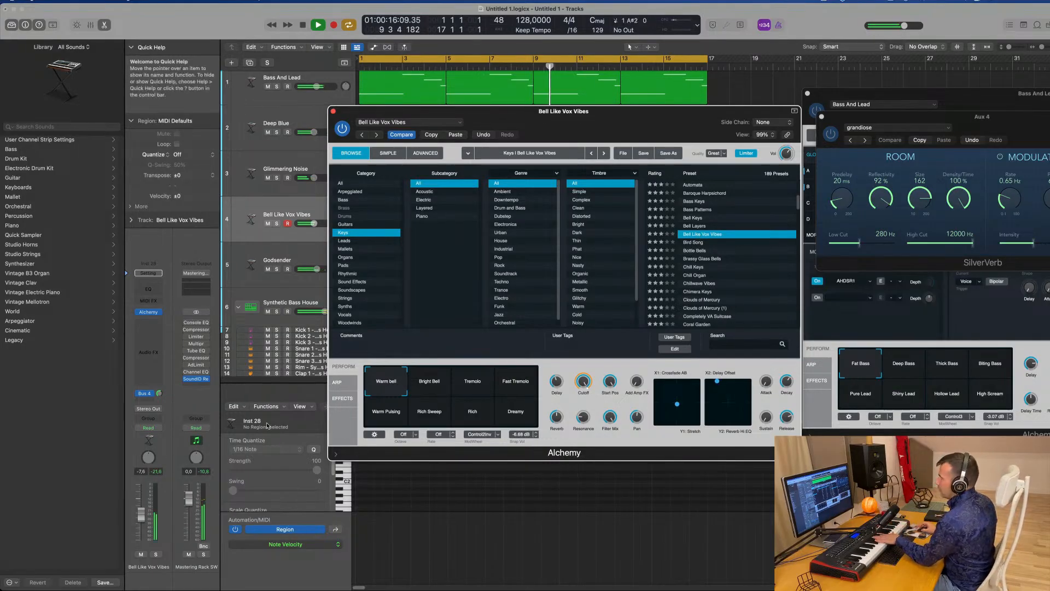
drag(141, 508, 141, 507)
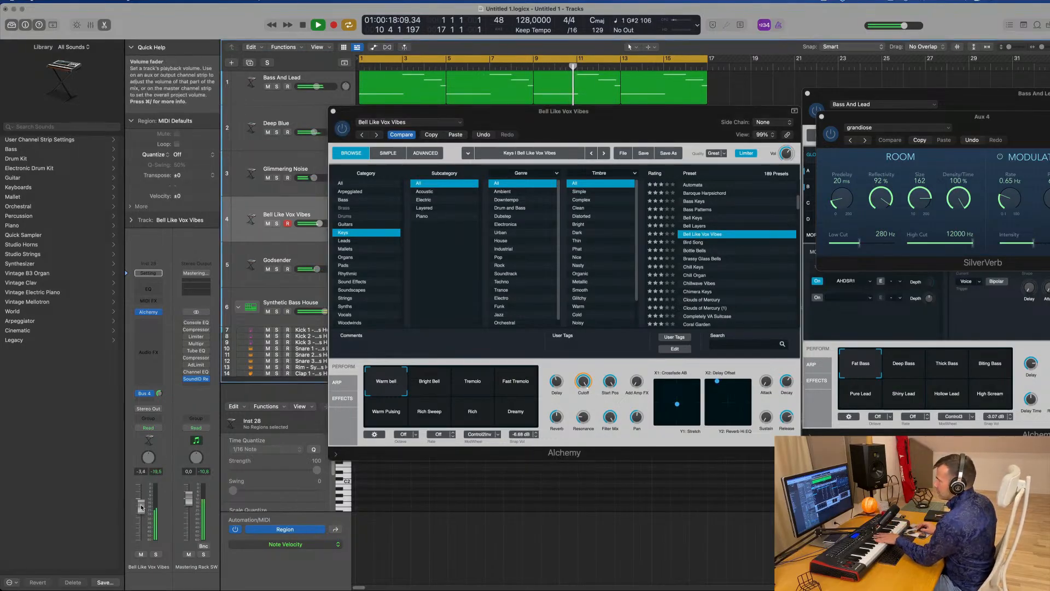
click(431, 386)
click(698, 267)
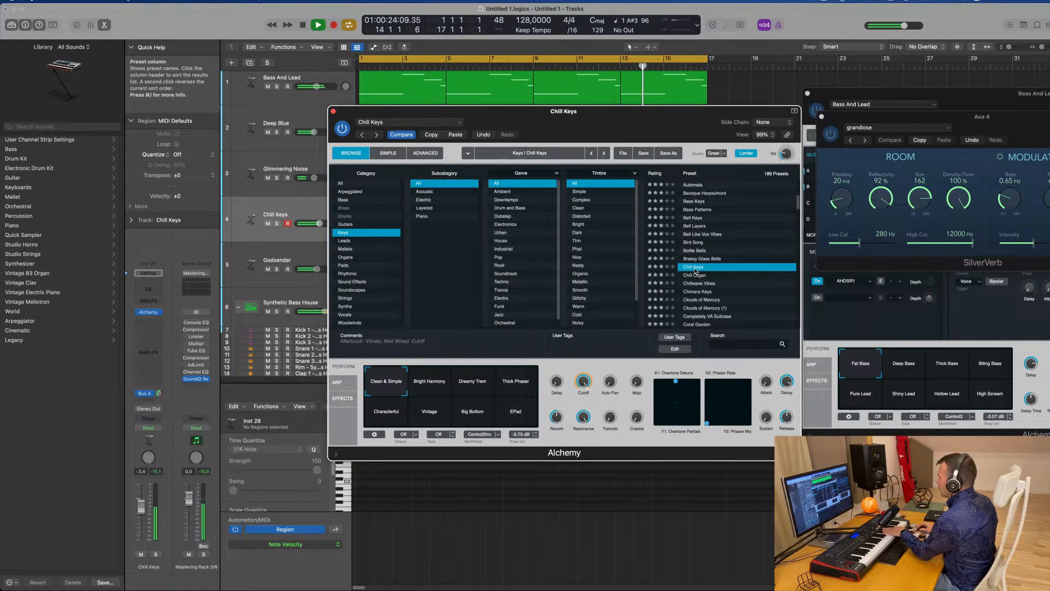
Load the Chillwave Vibes preset and try its More Reverb, Soft Chime, Plucked Fifth, Shimmer and Resonant snapshots.
click(699, 284)
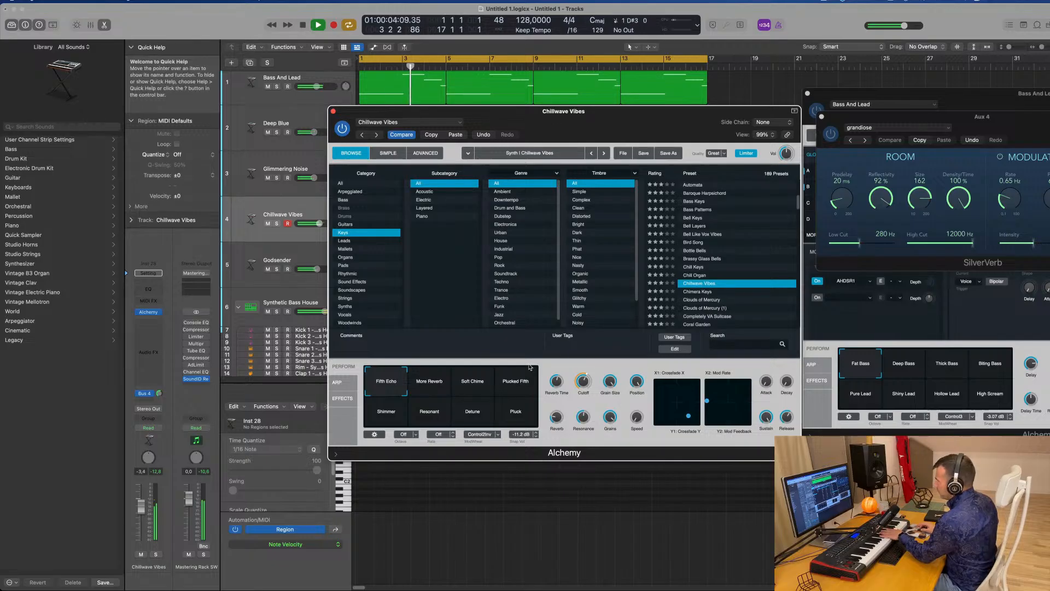
click(429, 384)
click(469, 388)
click(519, 388)
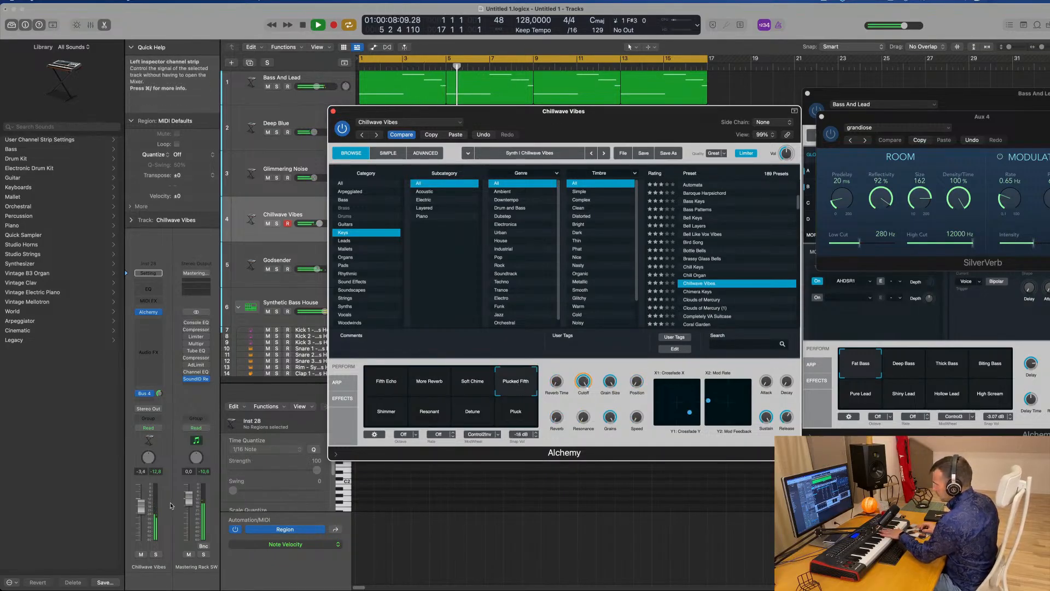
click(392, 421)
click(437, 416)
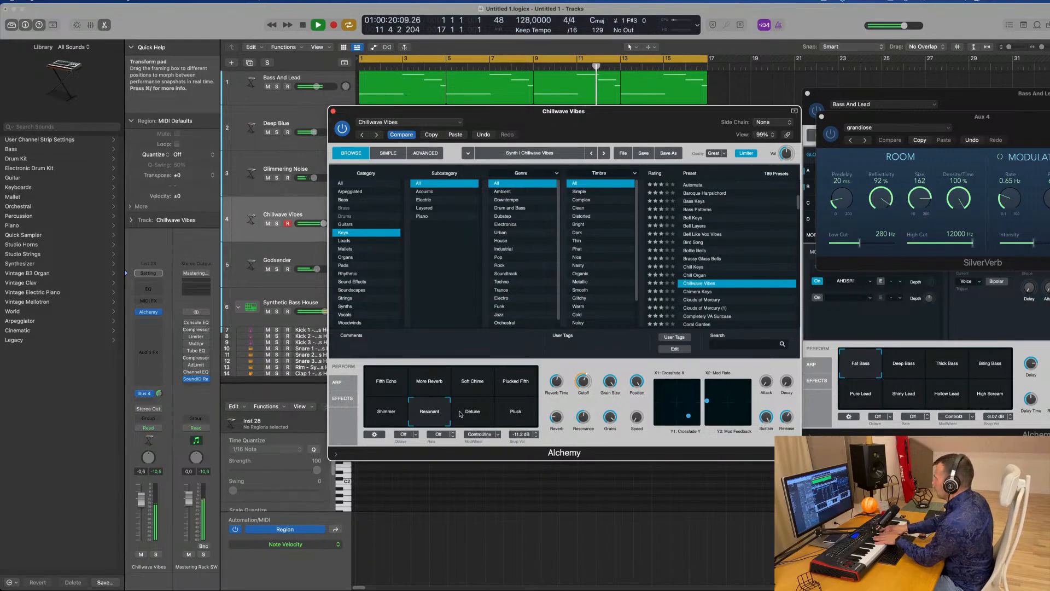
Adjust the track's Bus 4 send and volume while comparing the Detune, Pluck and Resonant snapshots of Chillwave Vibes.
click(159, 402)
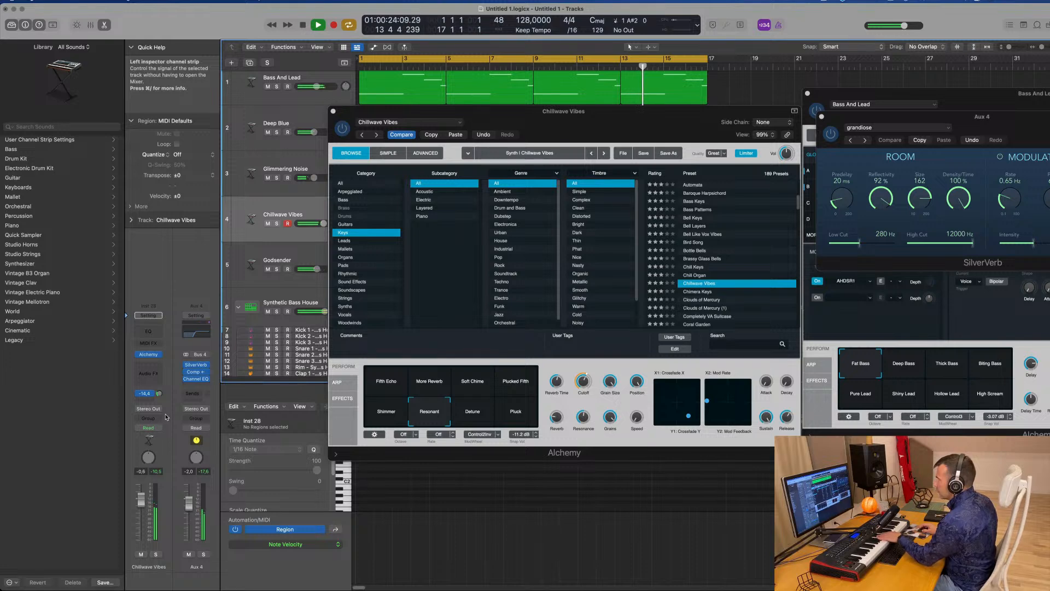
click(472, 417)
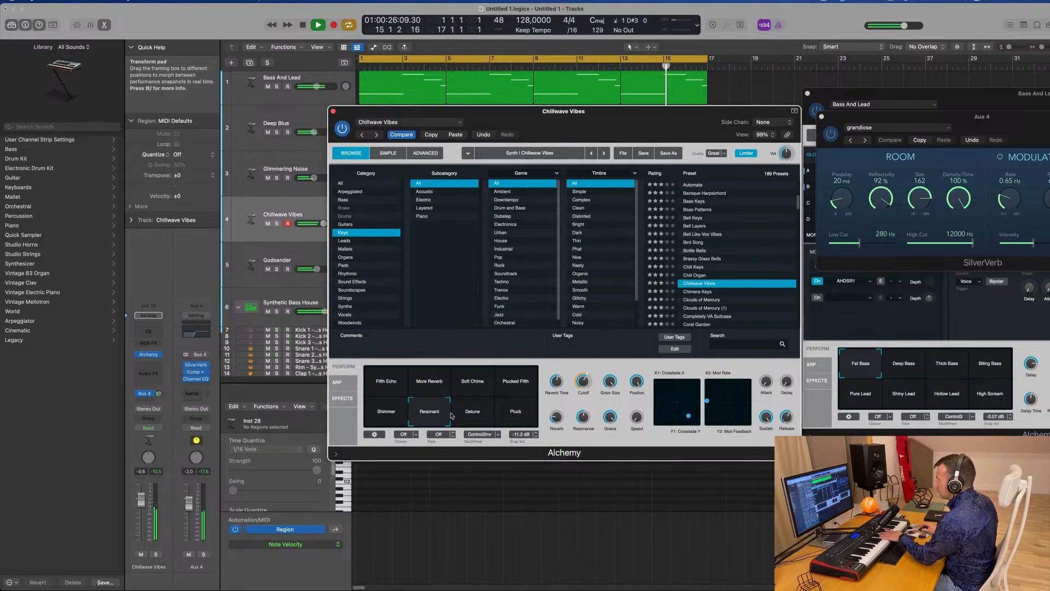
click(517, 421)
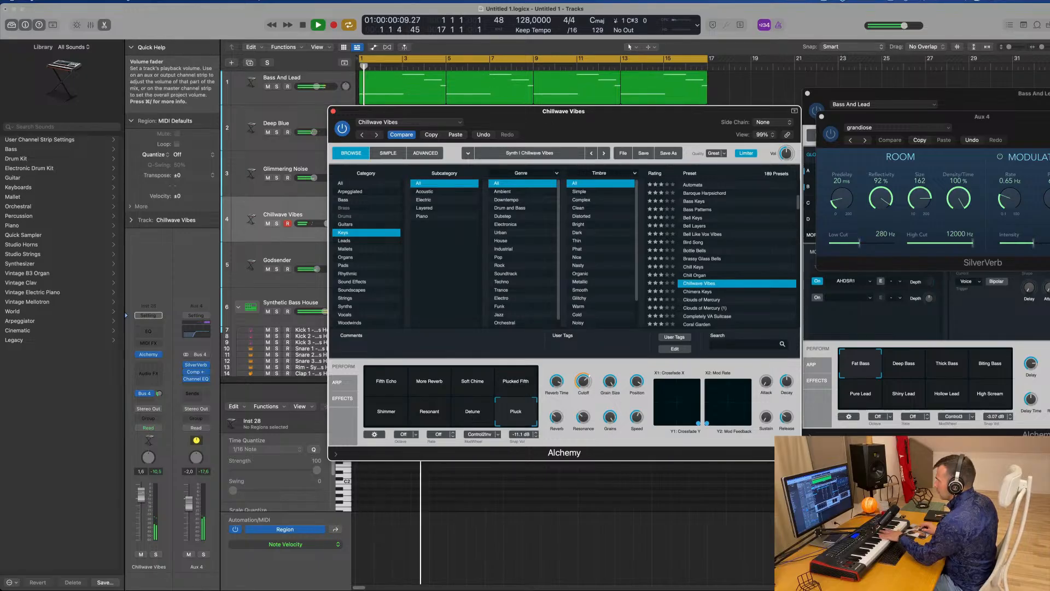
drag(142, 499, 143, 495)
click(423, 419)
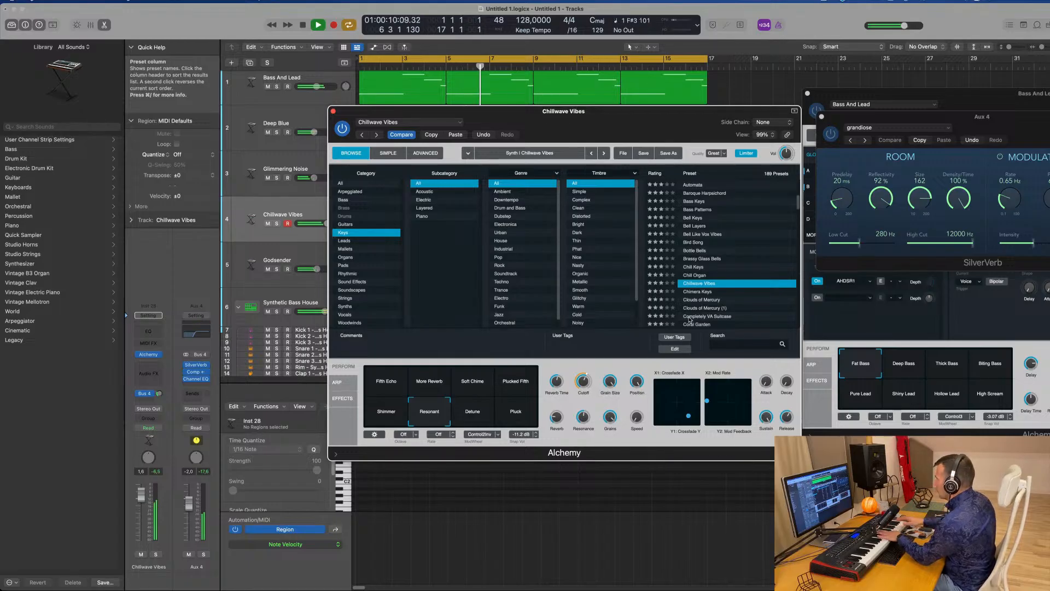
Load the Chimera Keys preset, set the Bus 4 send to about -5.4 dB and try the Synth Keys and Bell Keys snapshots.
click(702, 291)
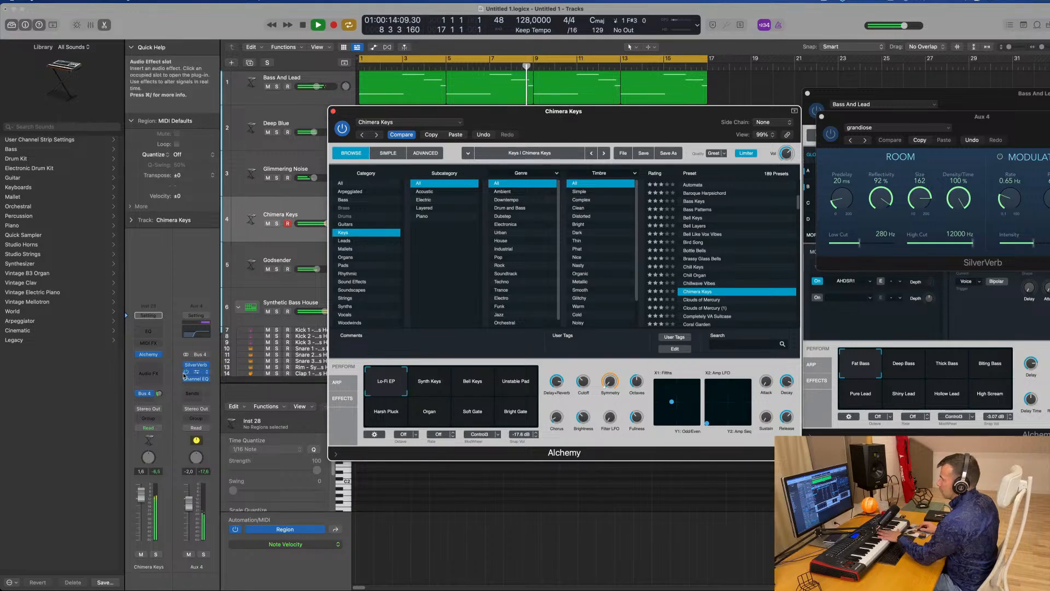
drag(162, 379, 163, 377)
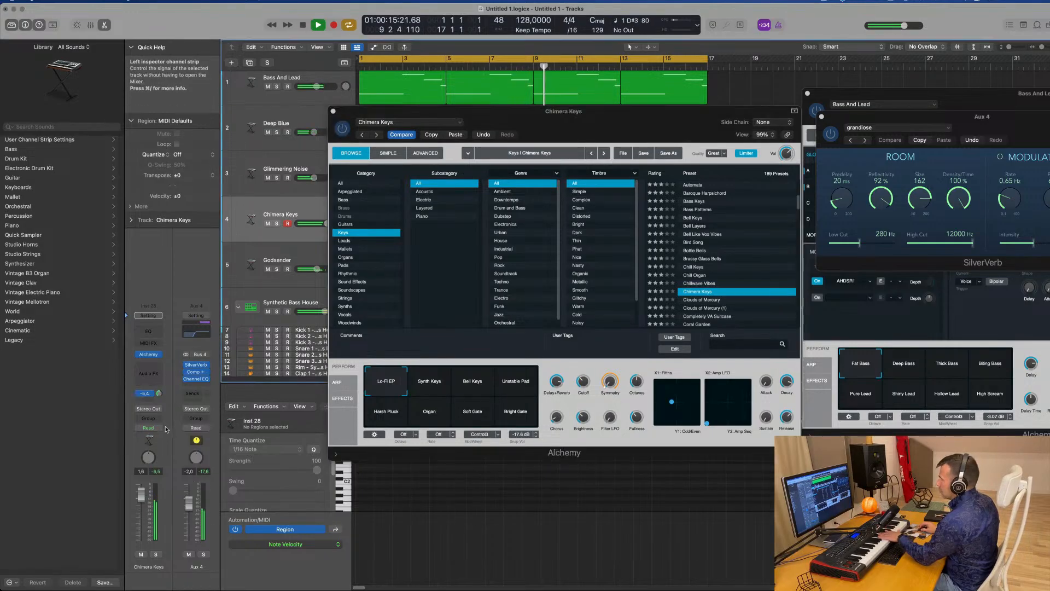
click(439, 392)
click(473, 393)
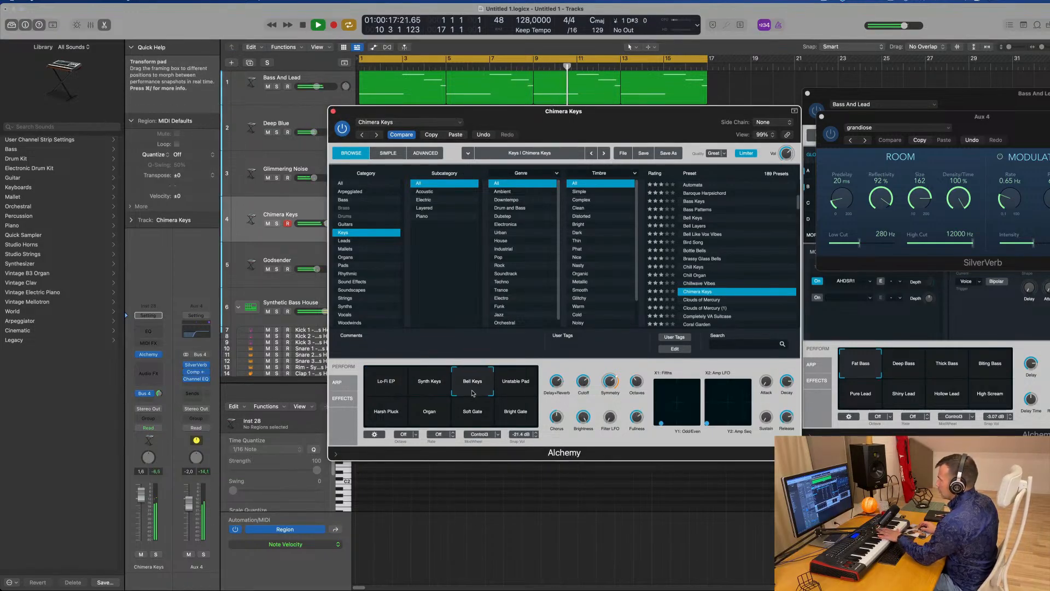
Try the Unstable Pad, Harsh Pluck and Organ snapshots of Chimera Keys and set the track volume to -2.1 dB.
click(507, 385)
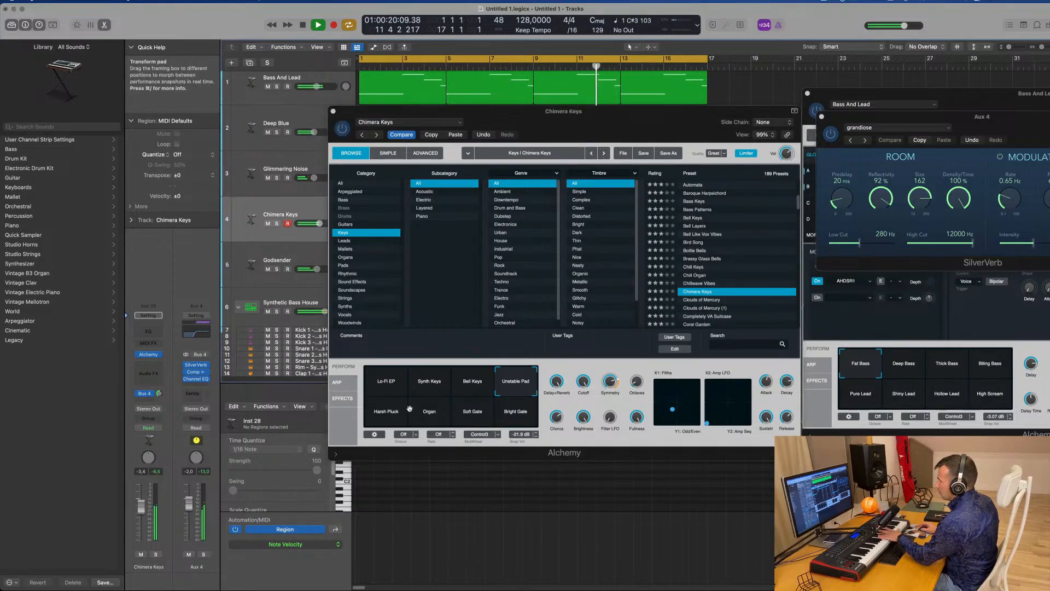
click(388, 416)
click(430, 417)
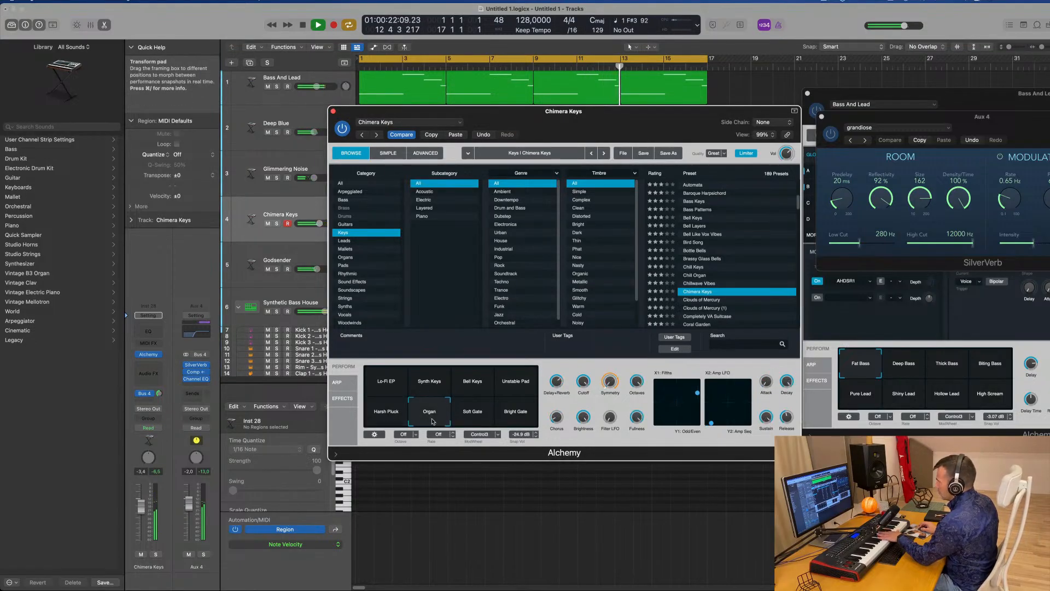
drag(141, 508, 141, 504)
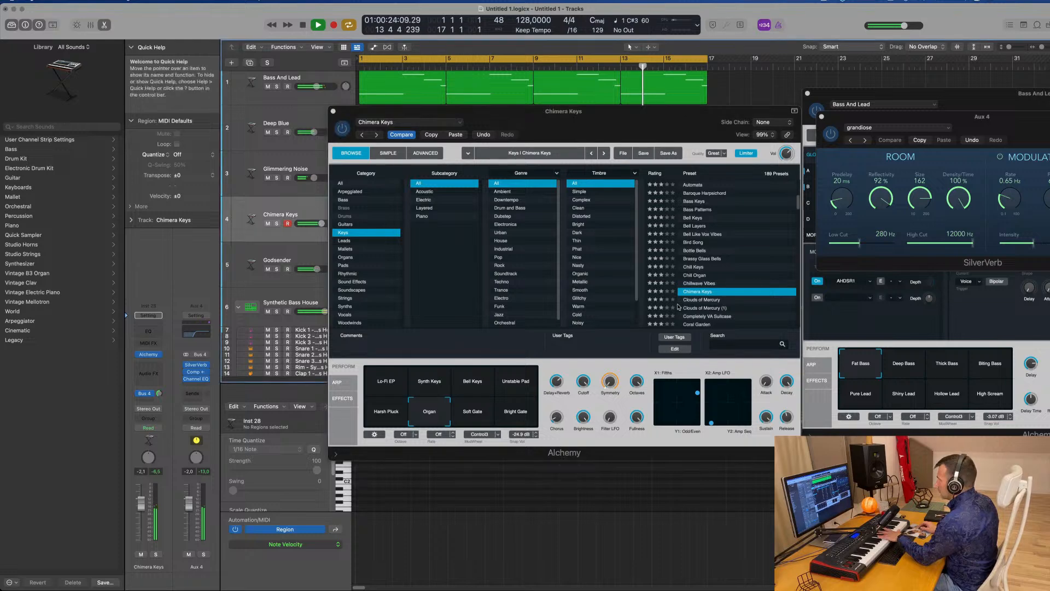
Load the Clouds of Mercury preset with its Ancient Plucks snapshot and record a melody on the track over about the first ten bars.
click(707, 300)
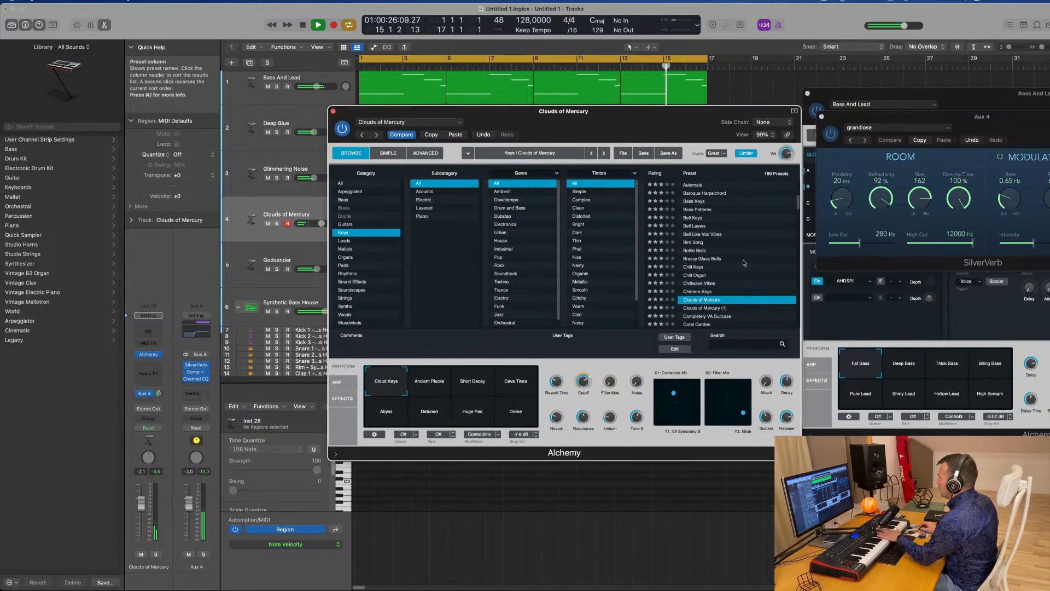
click(436, 383)
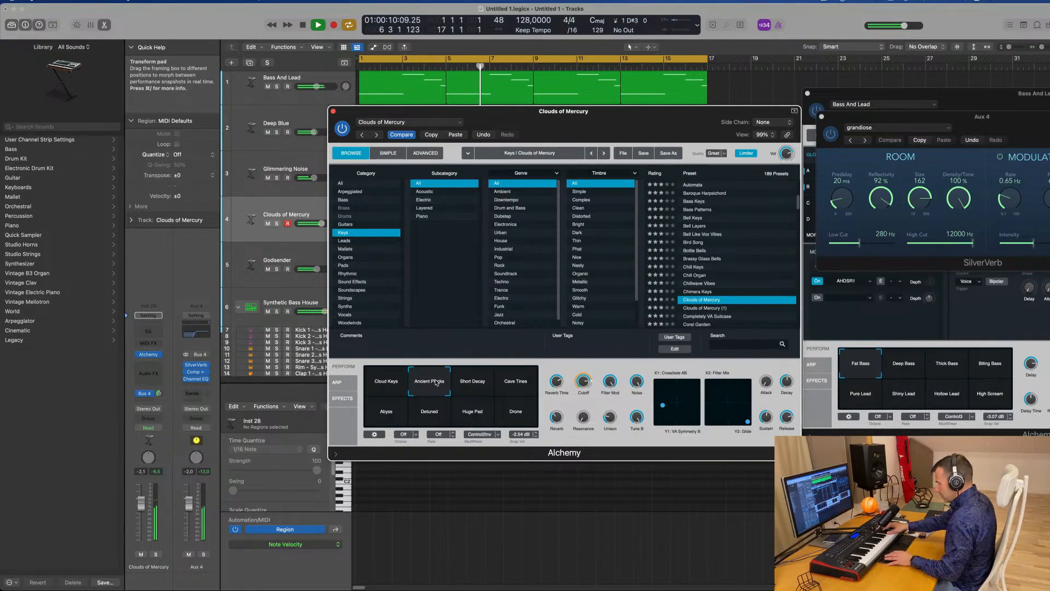
key(r)
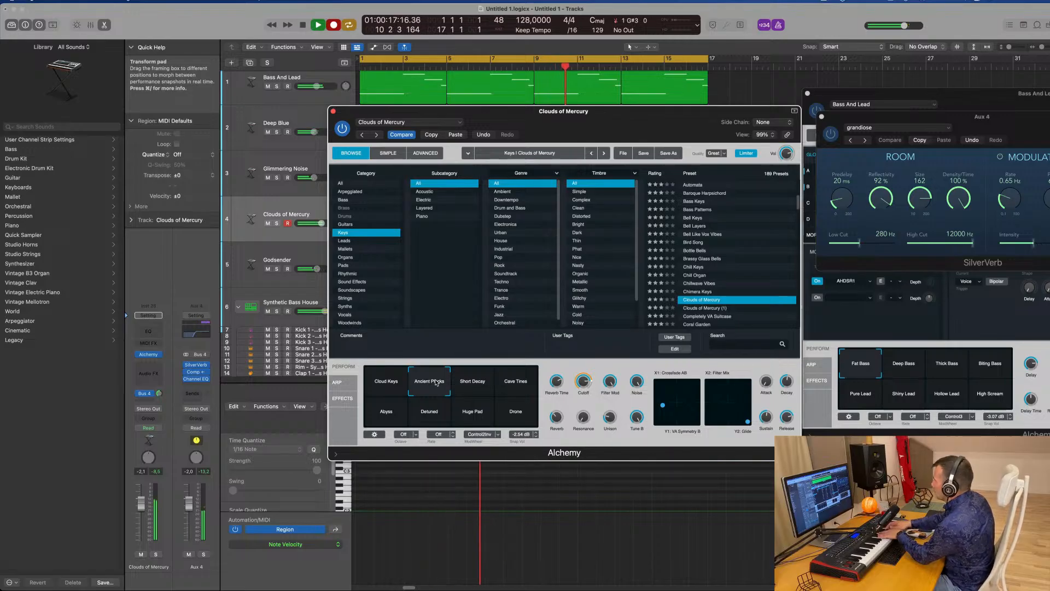
key(space)
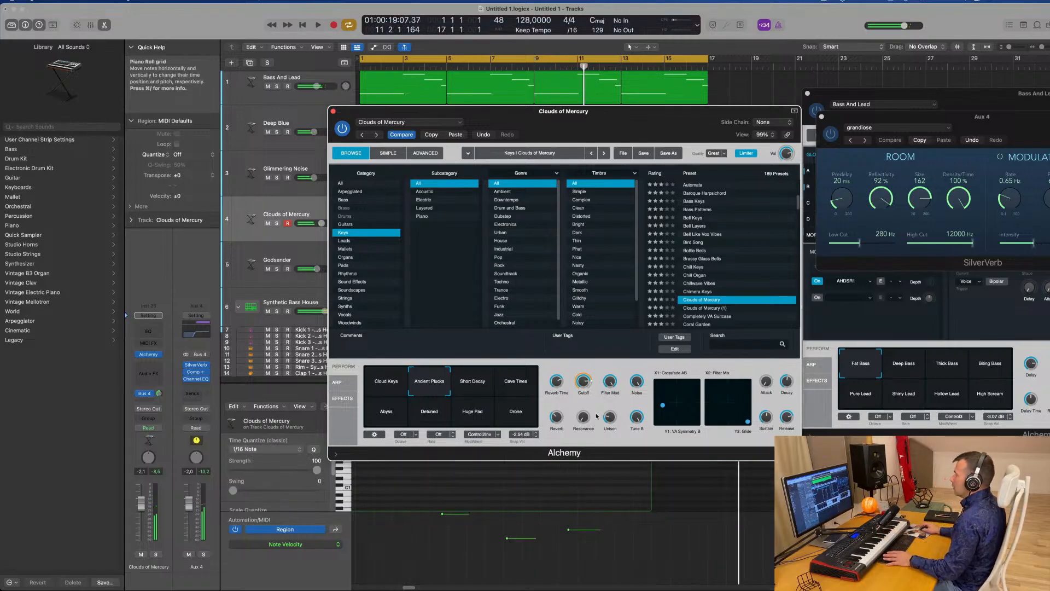
Move the Alchemy window off the arrangement and review the recorded Clouds of Mercury notes in the Piano Roll during playback from bar 1.
key(space)
drag(446, 112, 803, 75)
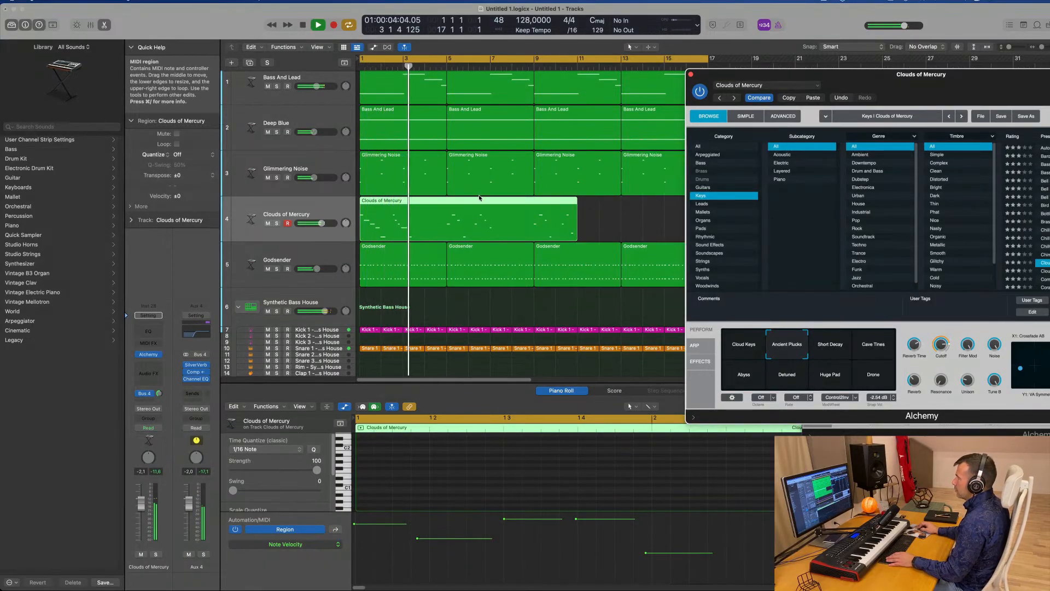
double_click(482, 213)
double_click(482, 213)
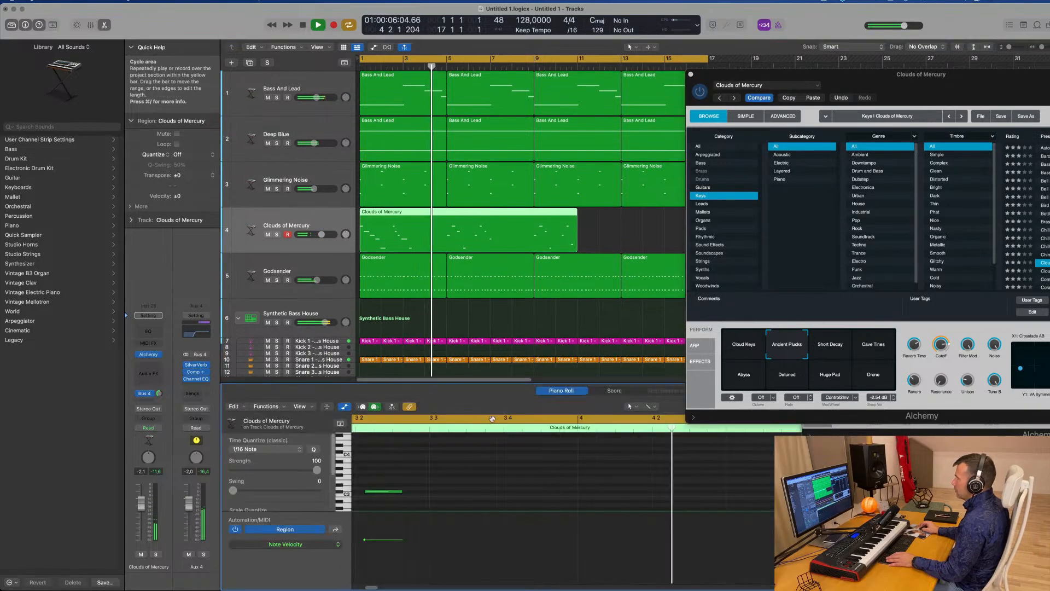
key(super+Left)
key(super+Left)
key(super+Left)
key(super+Left)
key(super+Left)
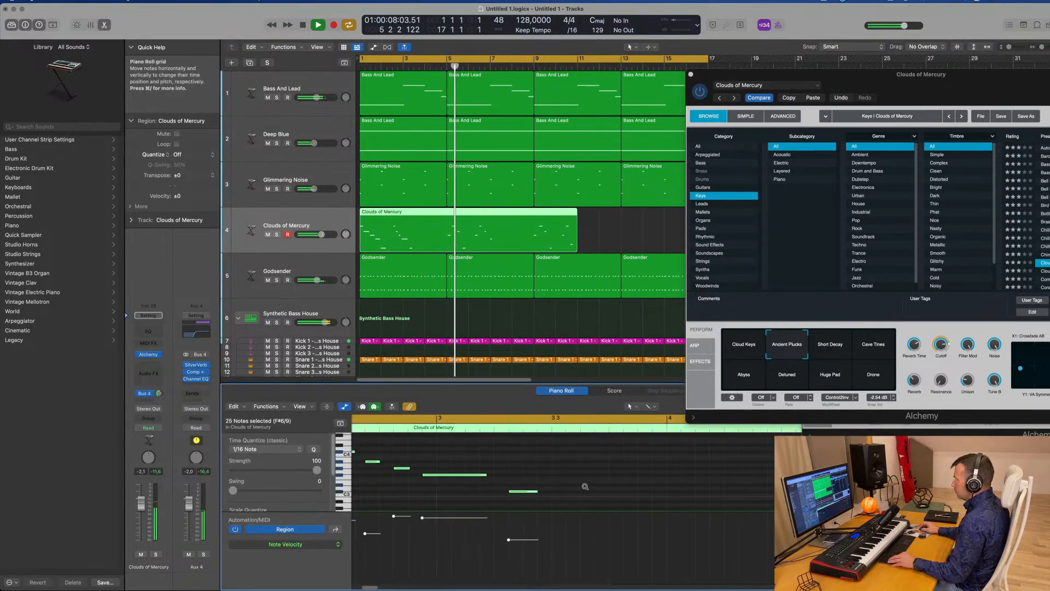
scroll(682, 487, up, 3)
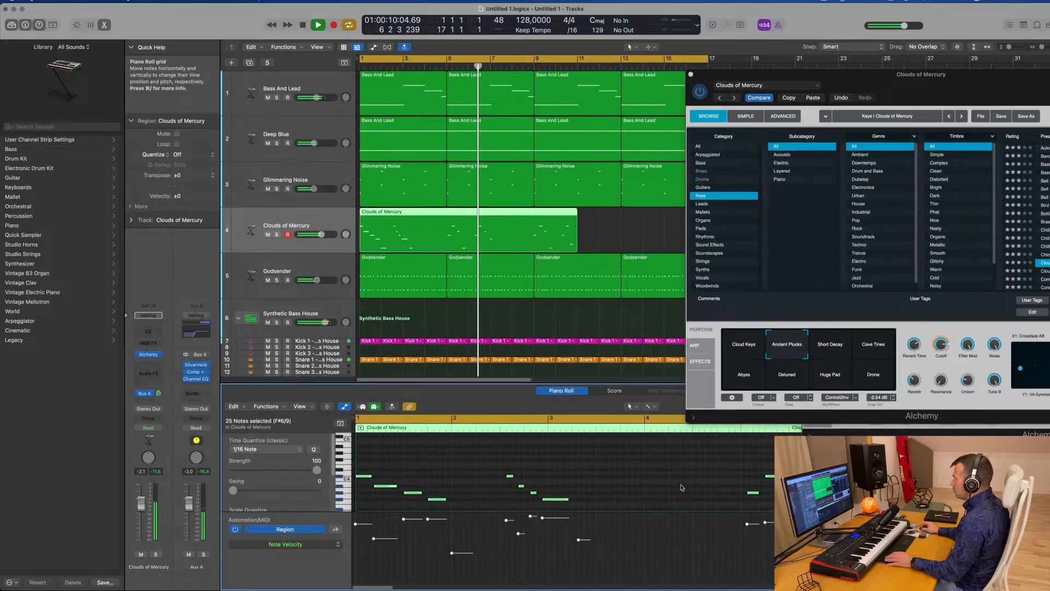
key(Return)
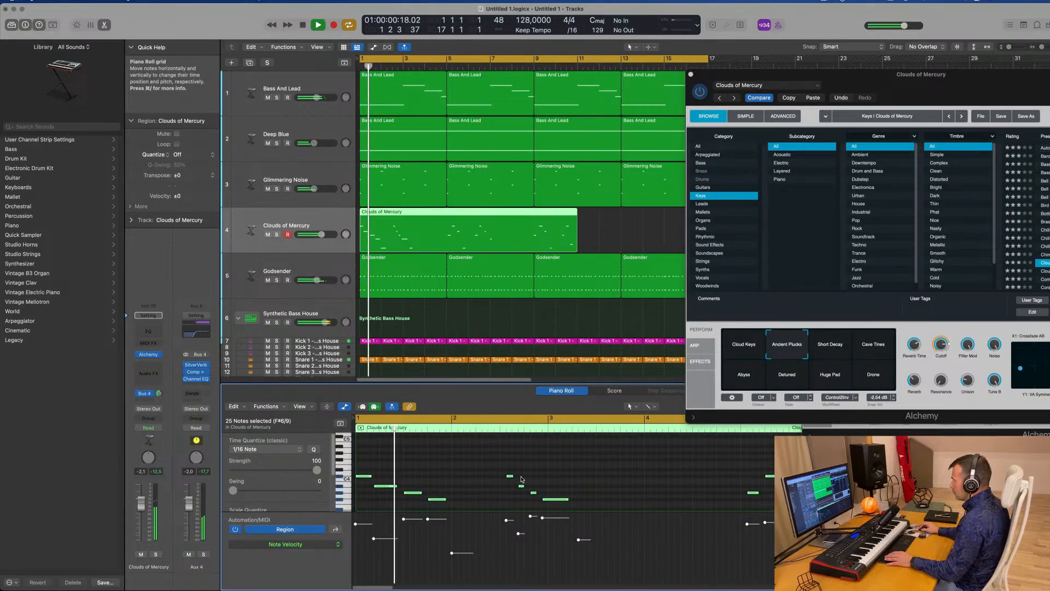
Remove the short high note between bars 2 and 3 and move the note just after bar 5 onto the bar 5 line.
click(523, 475)
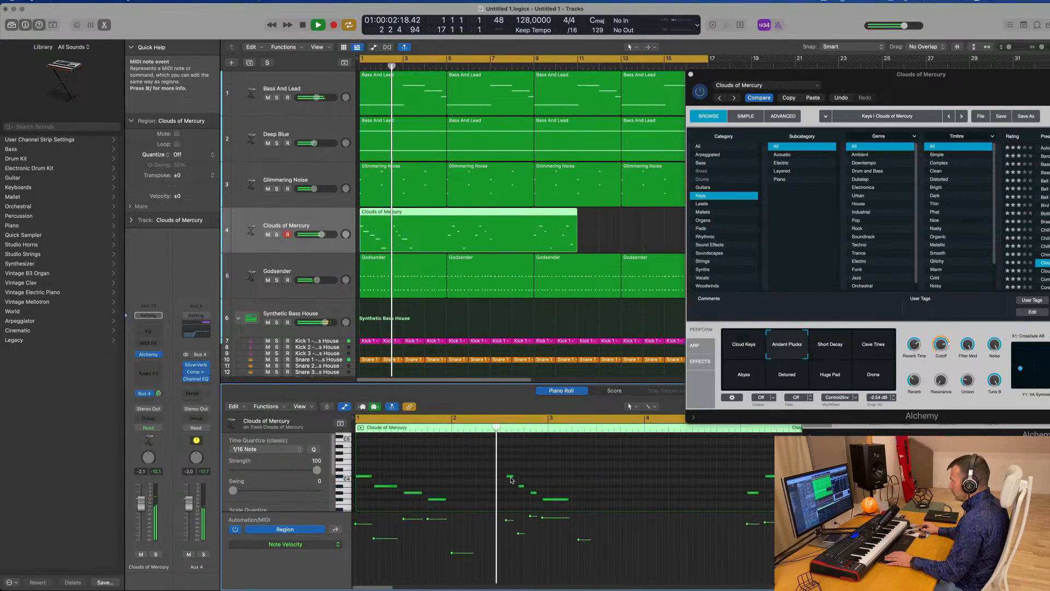
drag(511, 476, 745, 480)
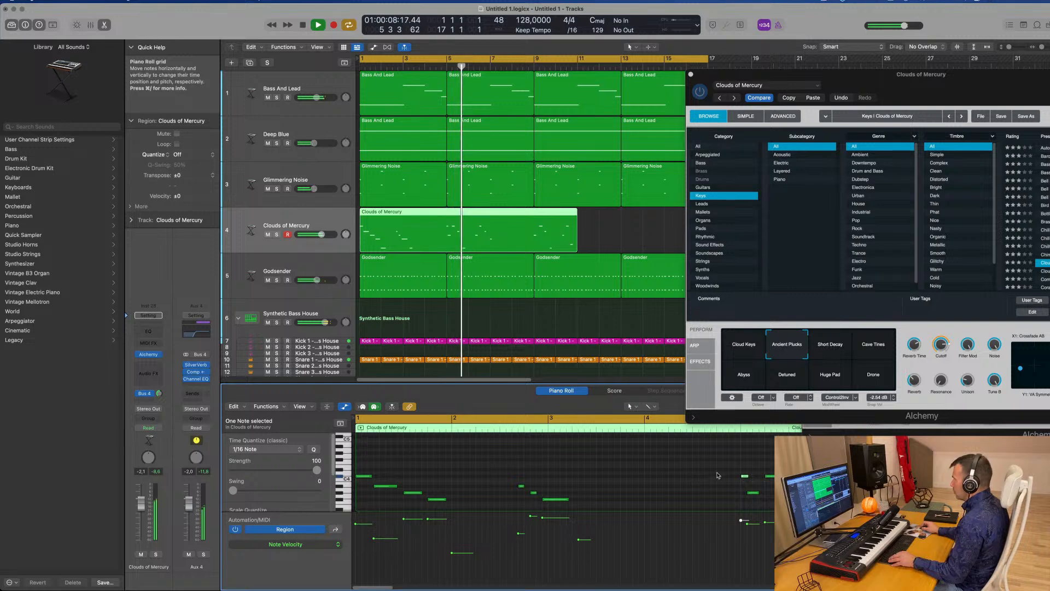
scroll(689, 481, down, 2)
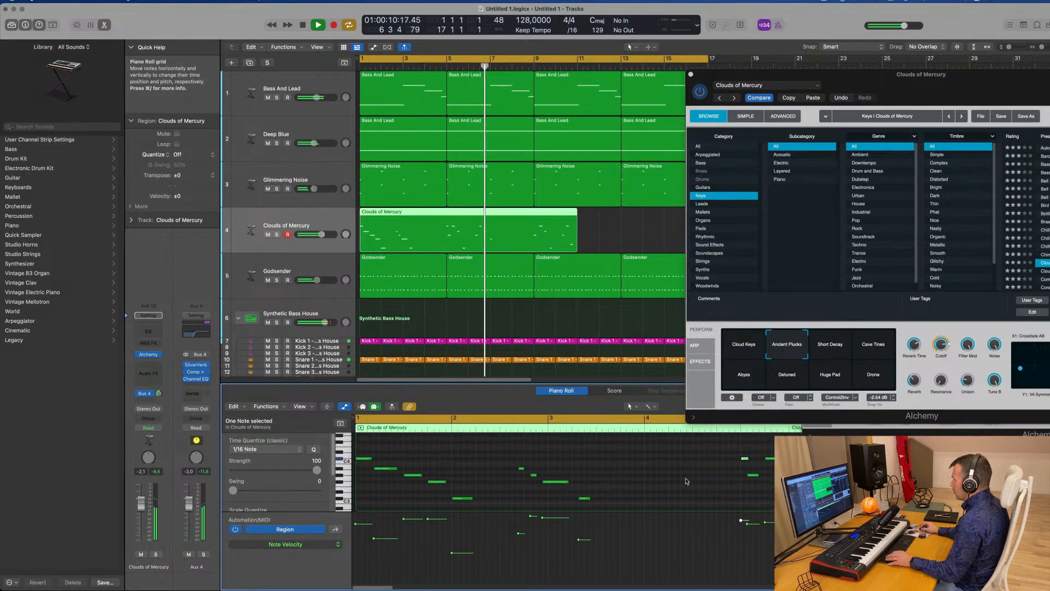
key(Delete)
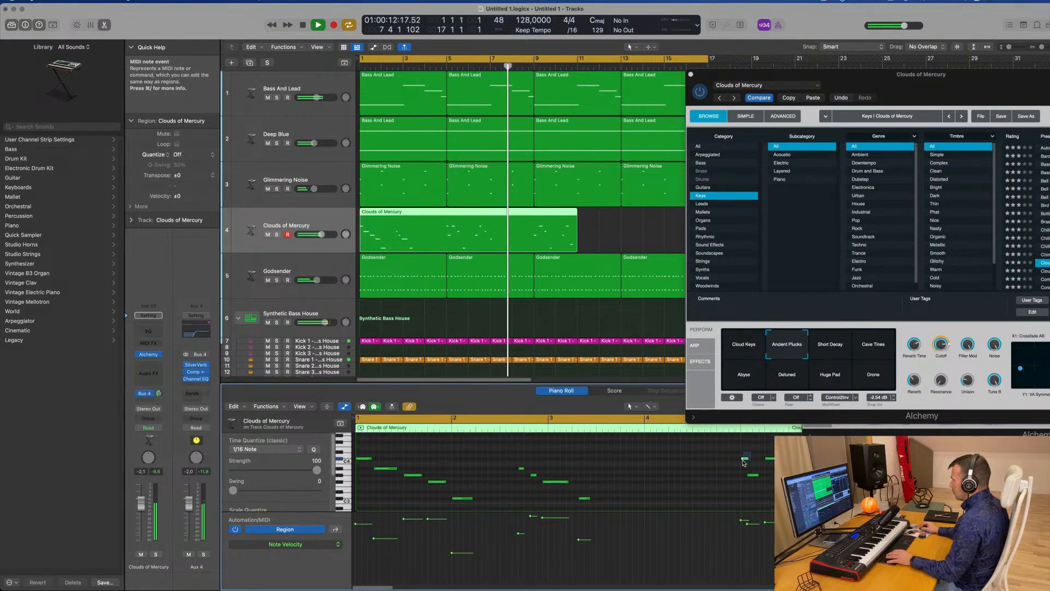
click(754, 474)
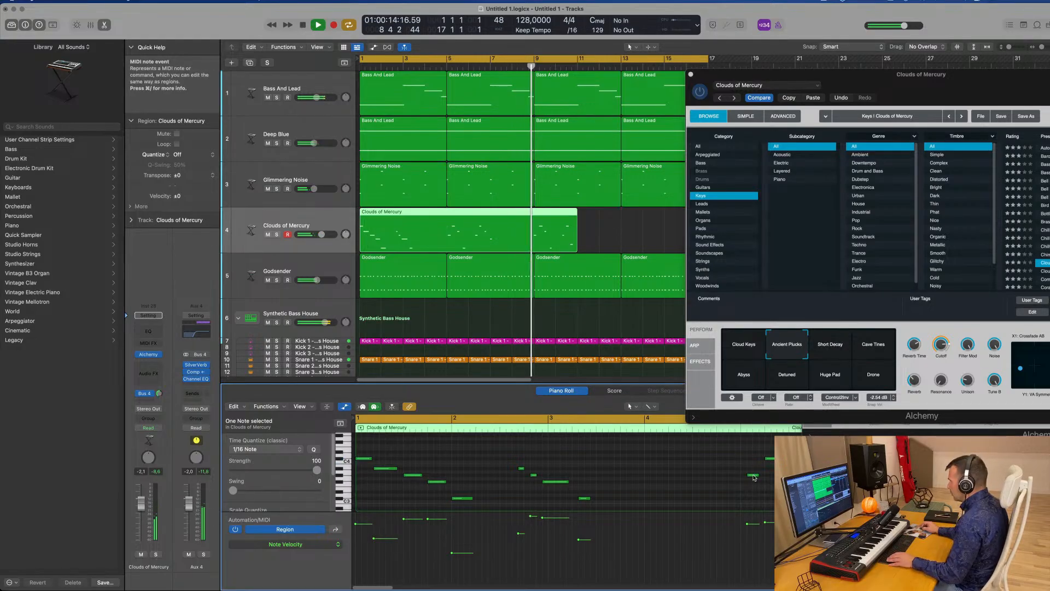
key(Return)
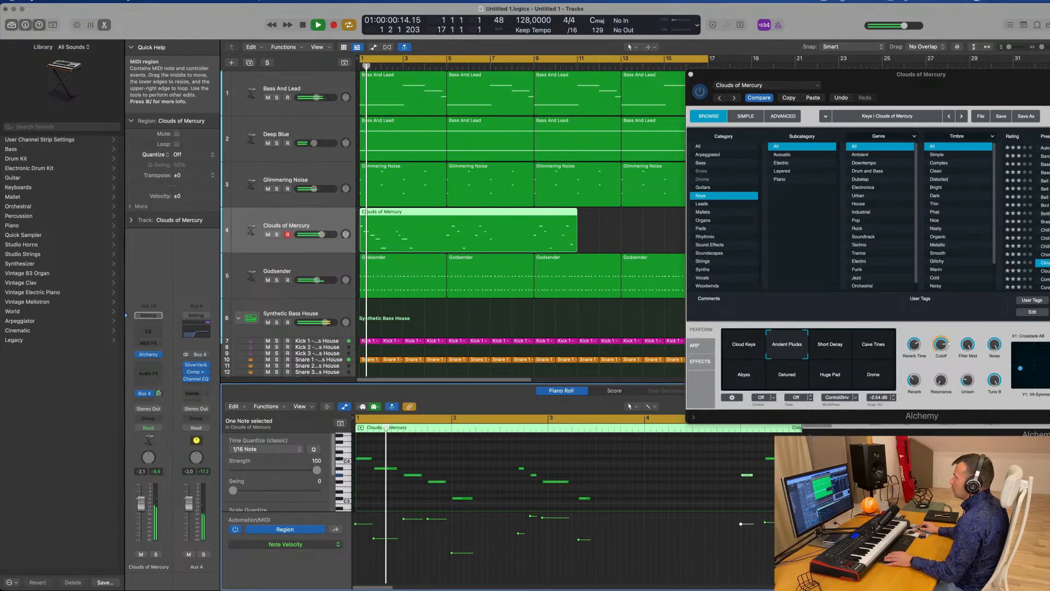
click(444, 66)
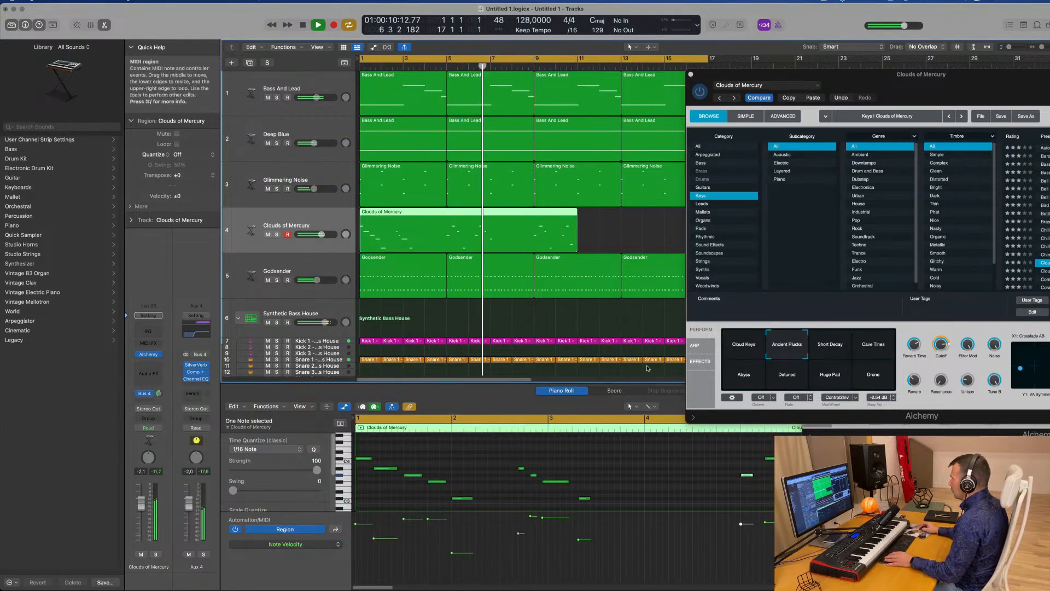
click(864, 481)
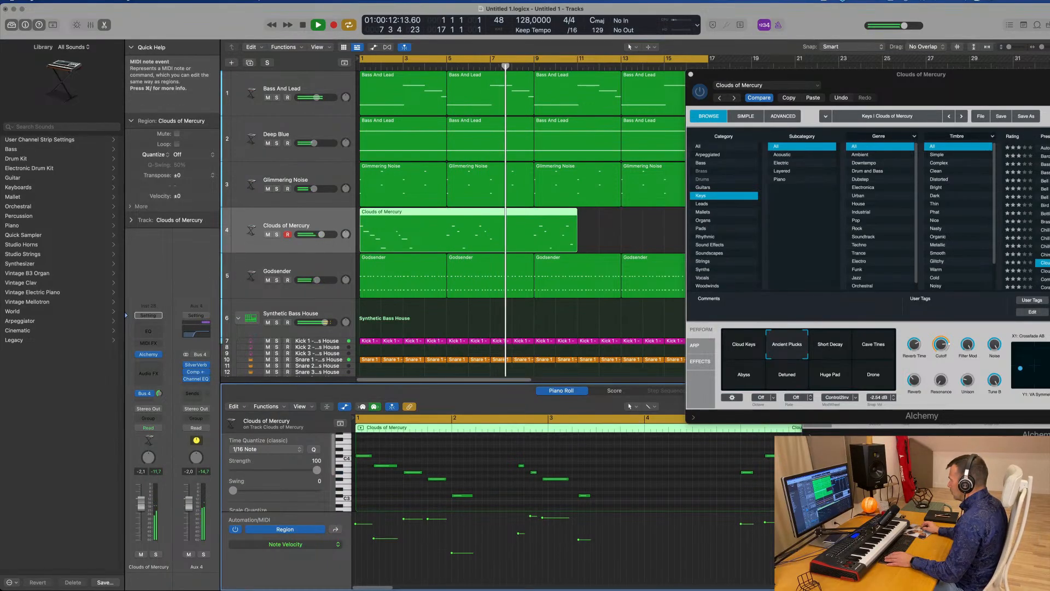
click(870, 472)
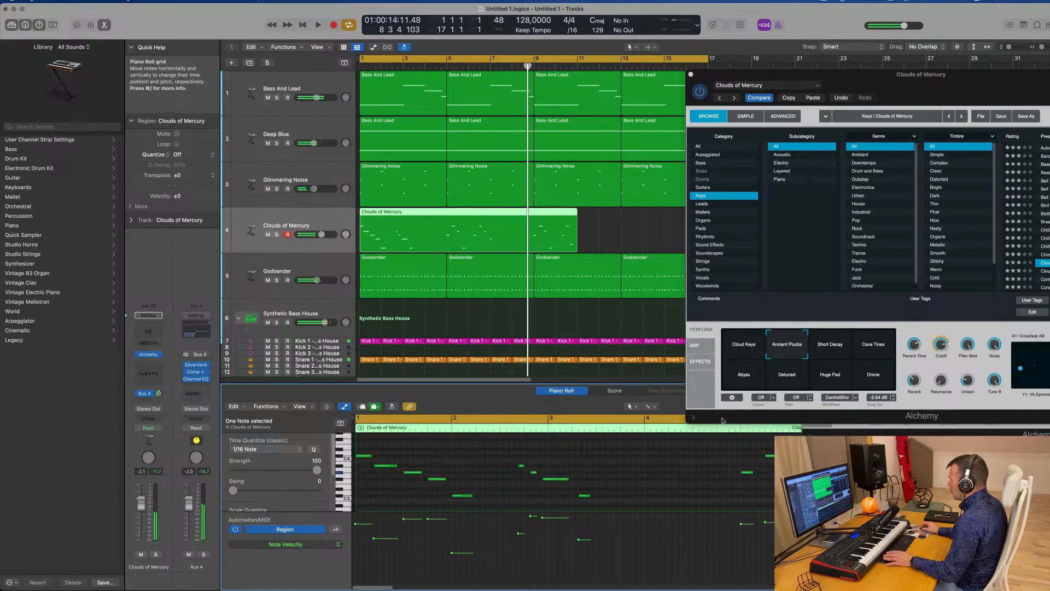
key(Return)
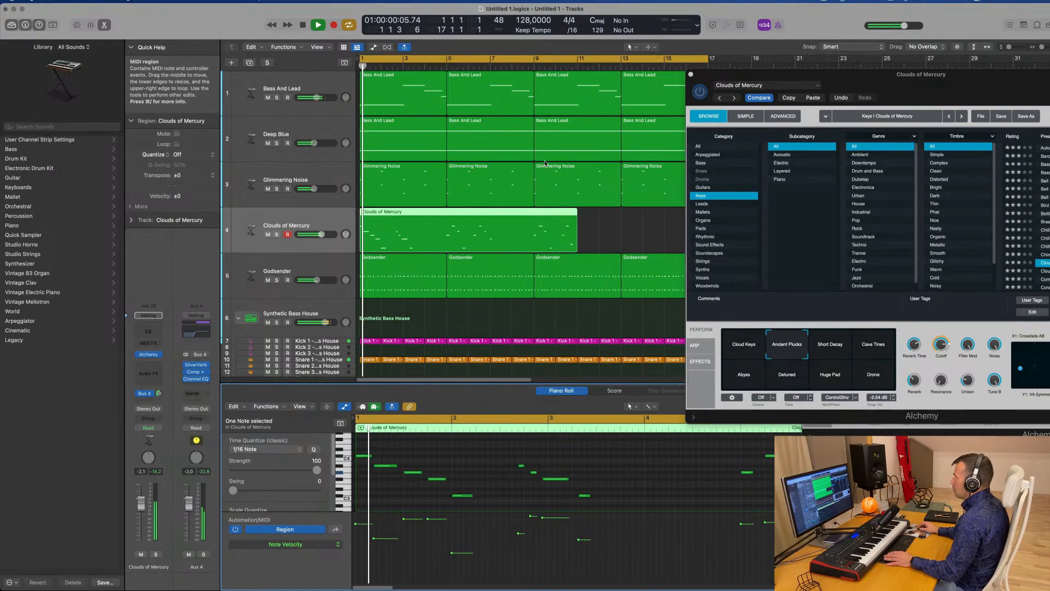
Split the Clouds of Mercury region at bar 5, delete its first four bars and move the remaining part to bar 1.
click(443, 215)
key(BackSpace)
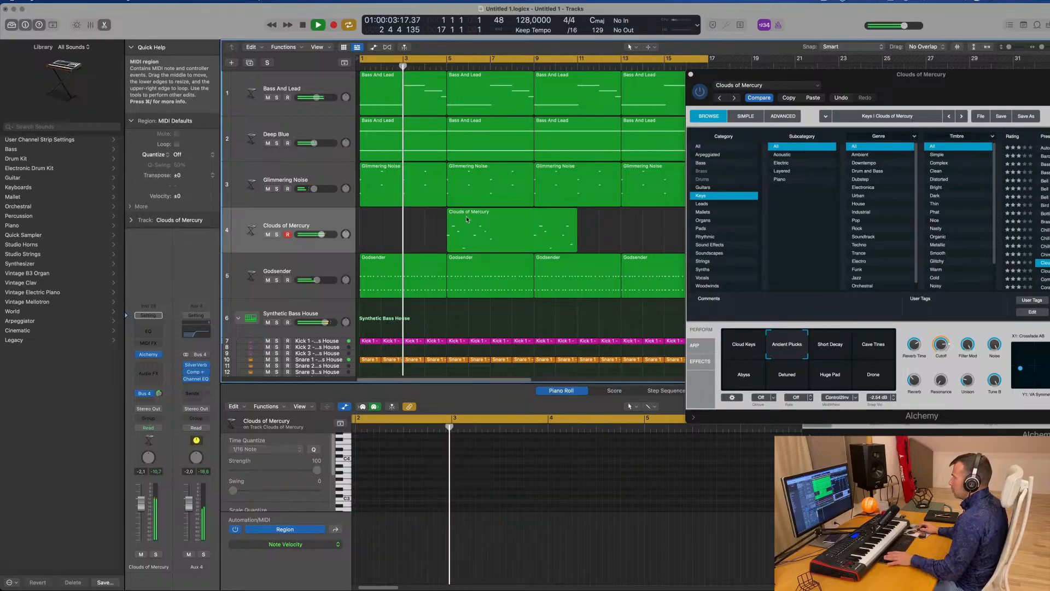
key(Return)
drag(491, 216, 404, 217)
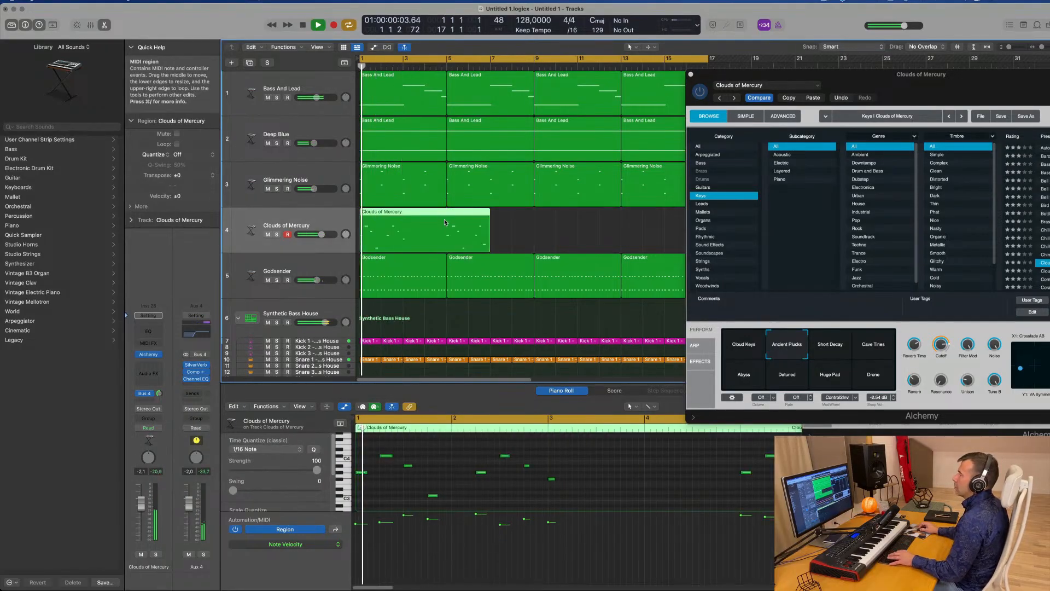
Trim the Clouds of Mercury region to four bars by cutting it at bar 5 and deleting the remainder, with playback from bar 1.
click(446, 215)
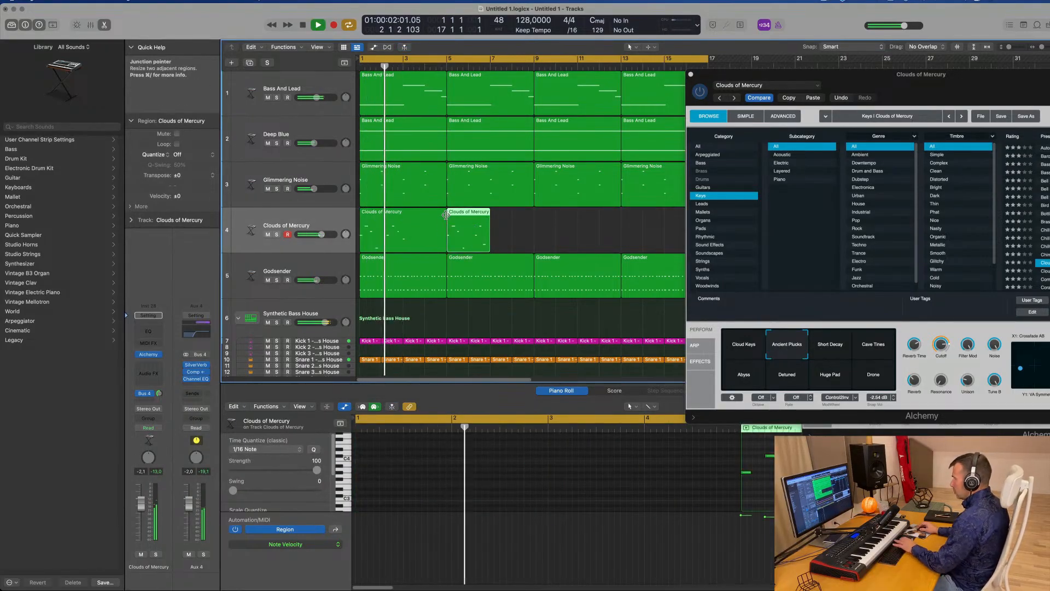
key(BackSpace)
click(423, 224)
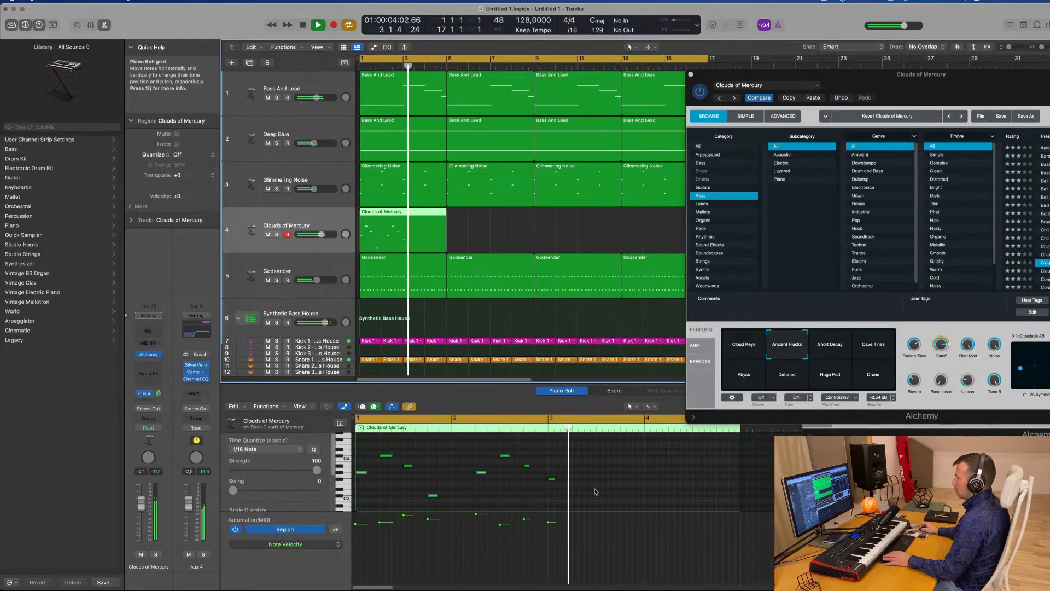
key(Return)
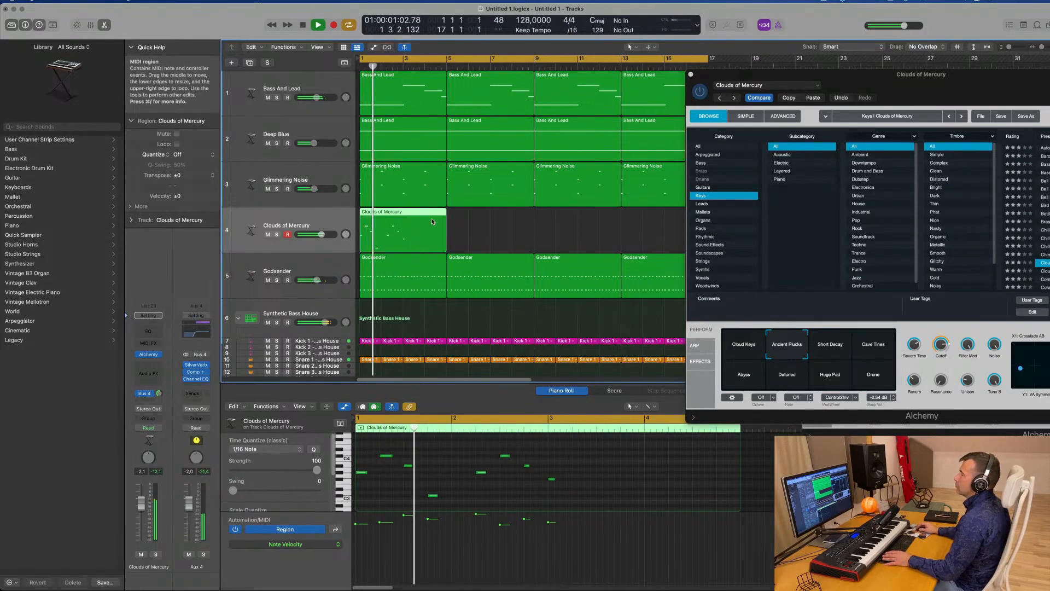
key(Return)
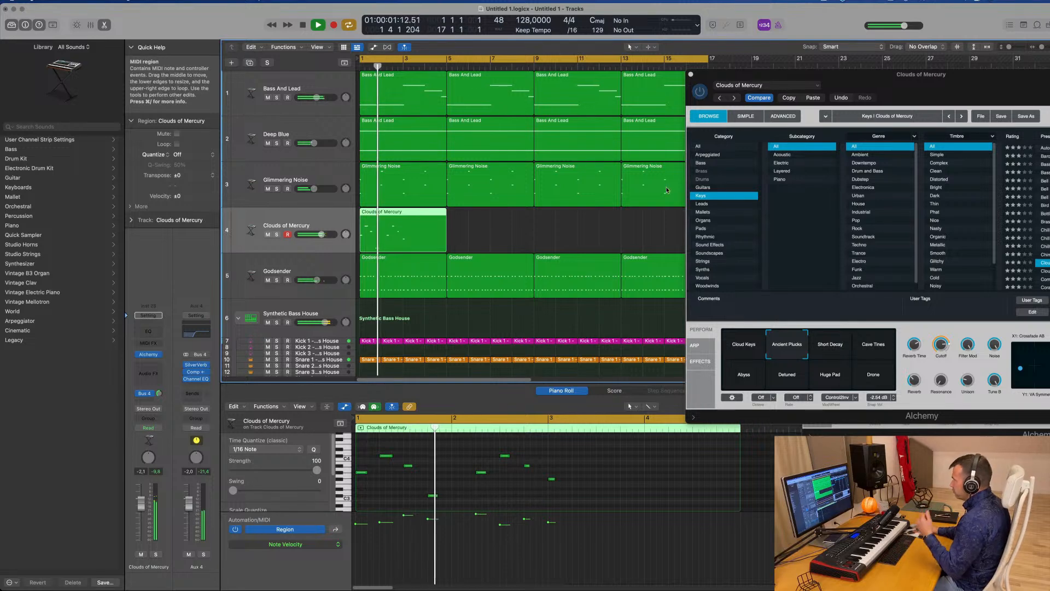
Bring the whole Alchemy window into view, select the Short Decay snapshot and set the track volume to -0.5 dB.
drag(843, 75, 589, 80)
key(space)
key(space)
click(583, 349)
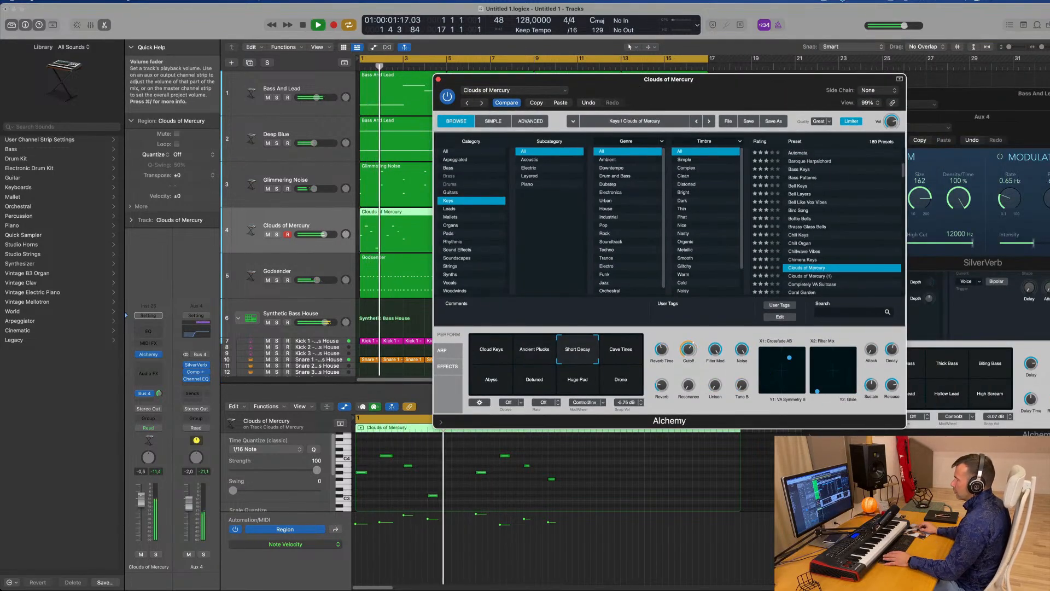
click(324, 234)
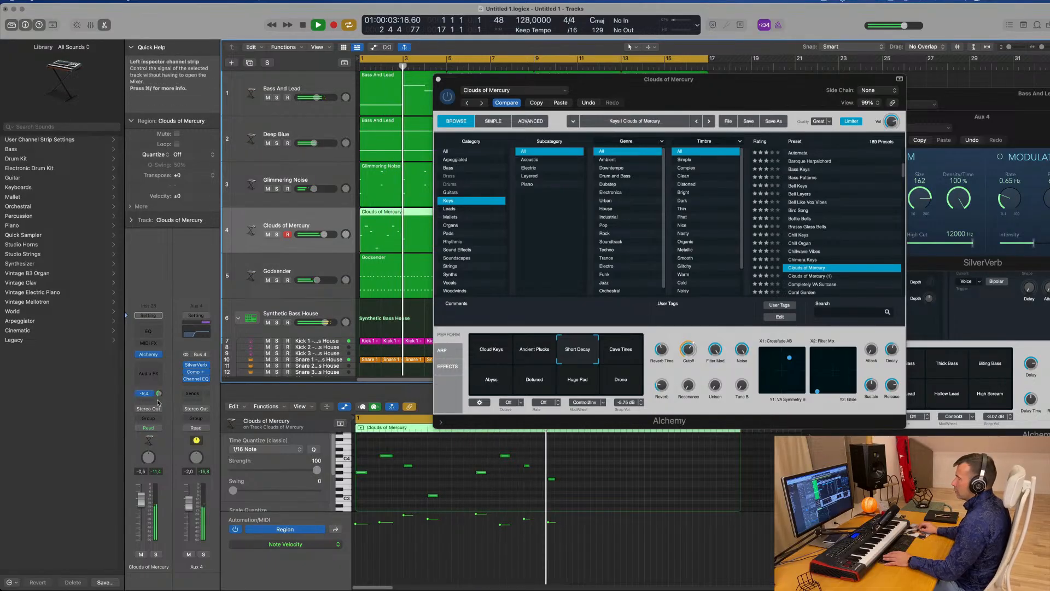
Try the Cave Tines, Abyss, Detuned, Huge Pad, Drone and Cloud Keys snapshots, finishing on Ancient Plucks.
click(619, 350)
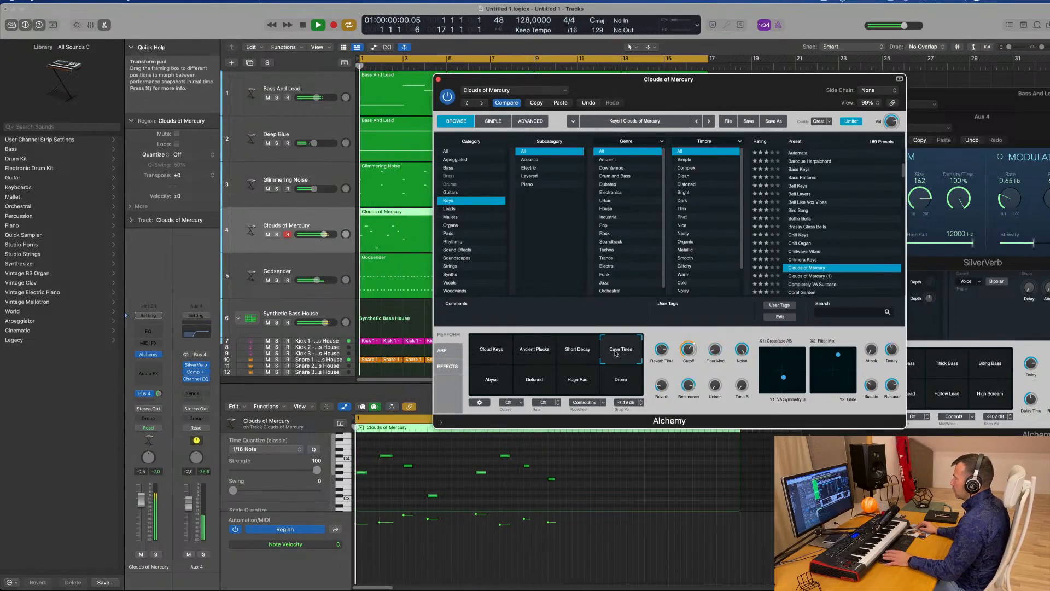
click(490, 385)
click(539, 382)
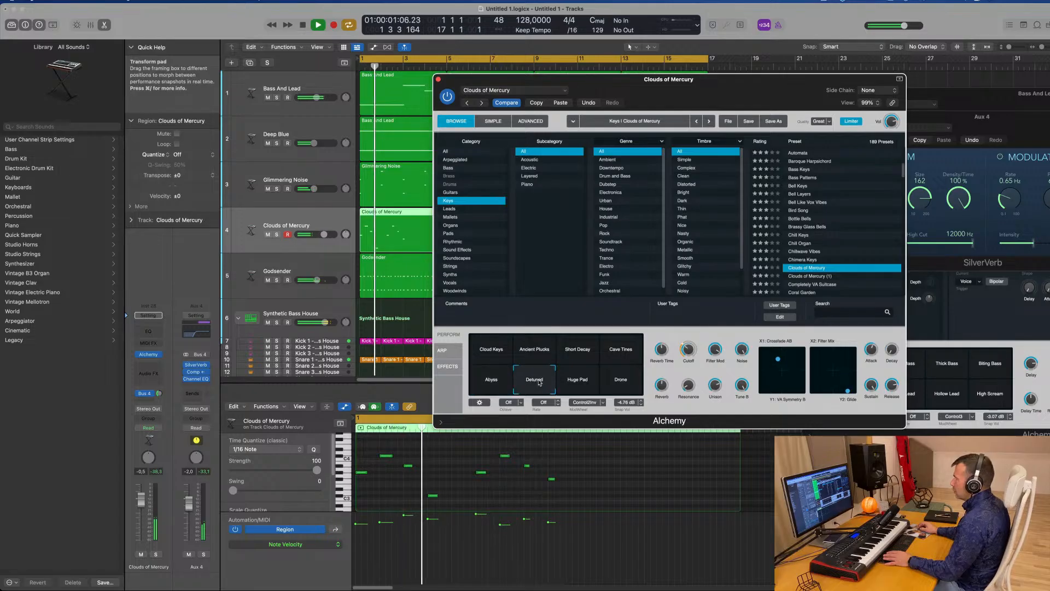
click(569, 381)
click(621, 381)
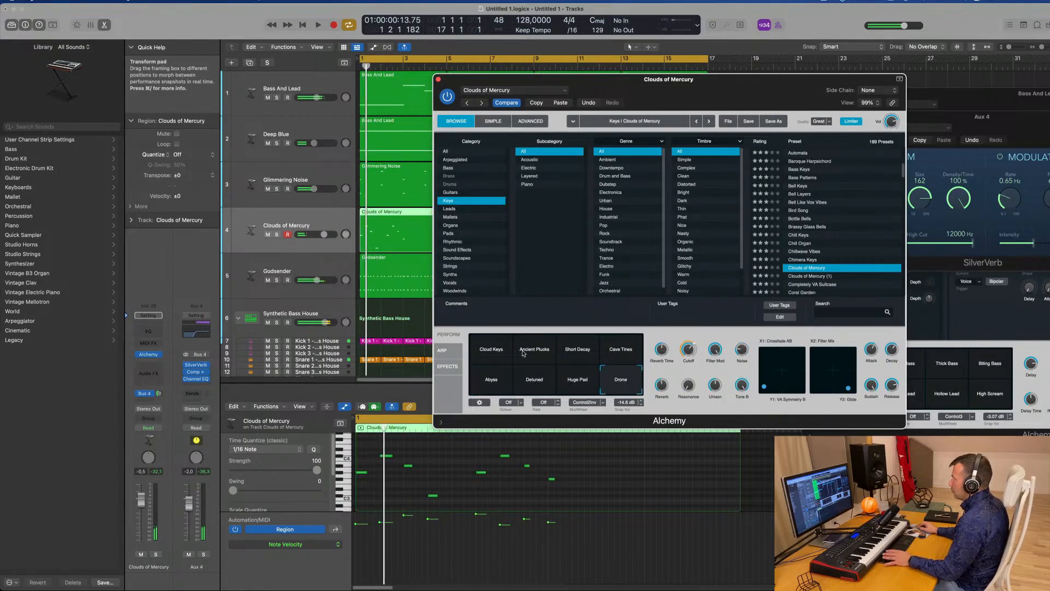
click(480, 351)
click(535, 353)
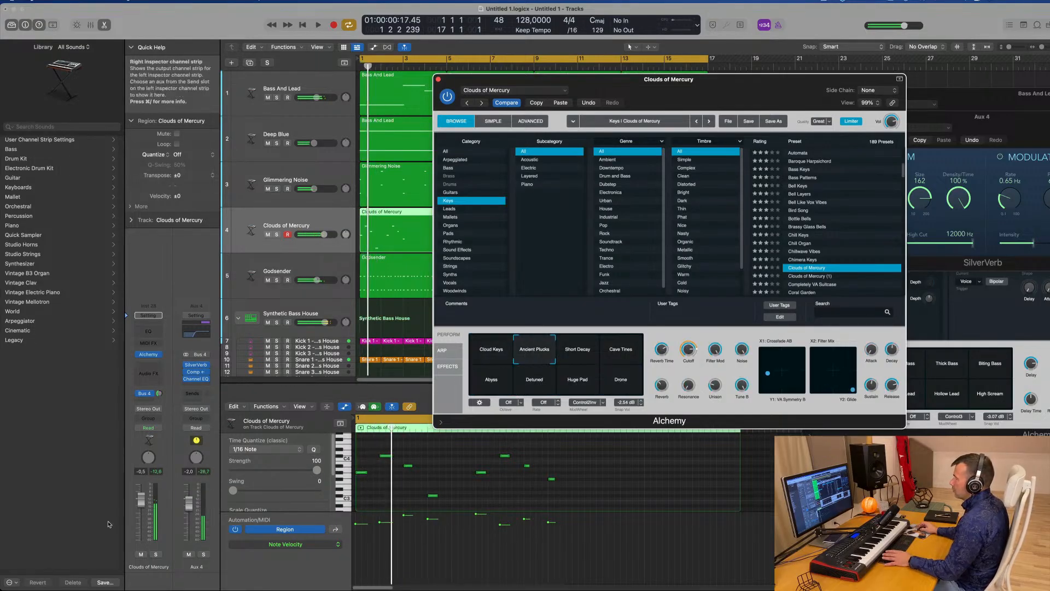
Set the Clouds of Mercury track volume to -0.6 dB and shift the point in XY pad 1 slightly.
drag(141, 500, 141, 502)
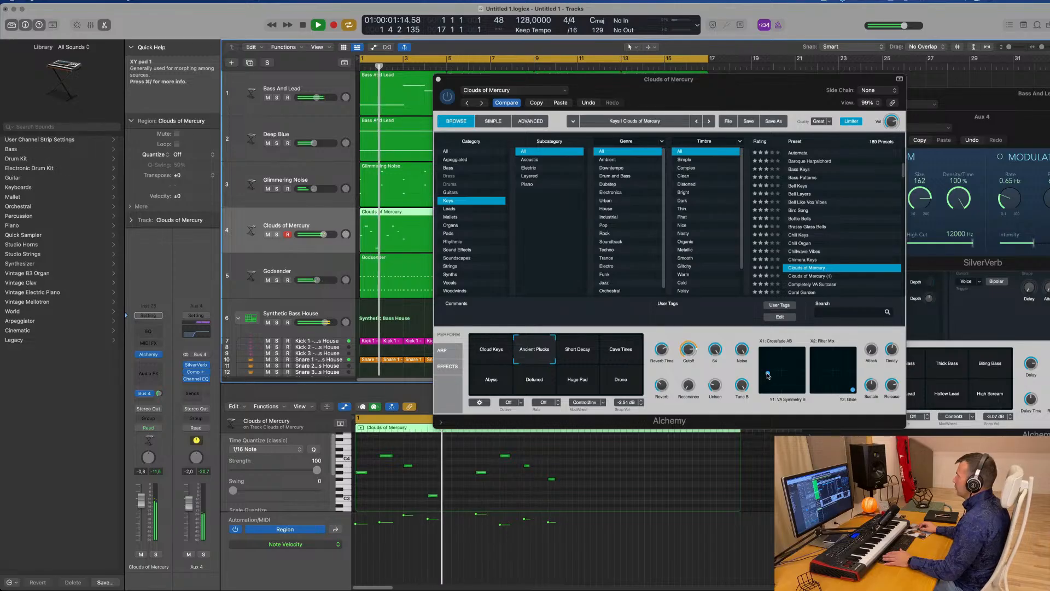
mouse_move(768, 375)
mouse_down()
mouse_move(795, 367)
mouse_move(768, 383)
mouse_up()
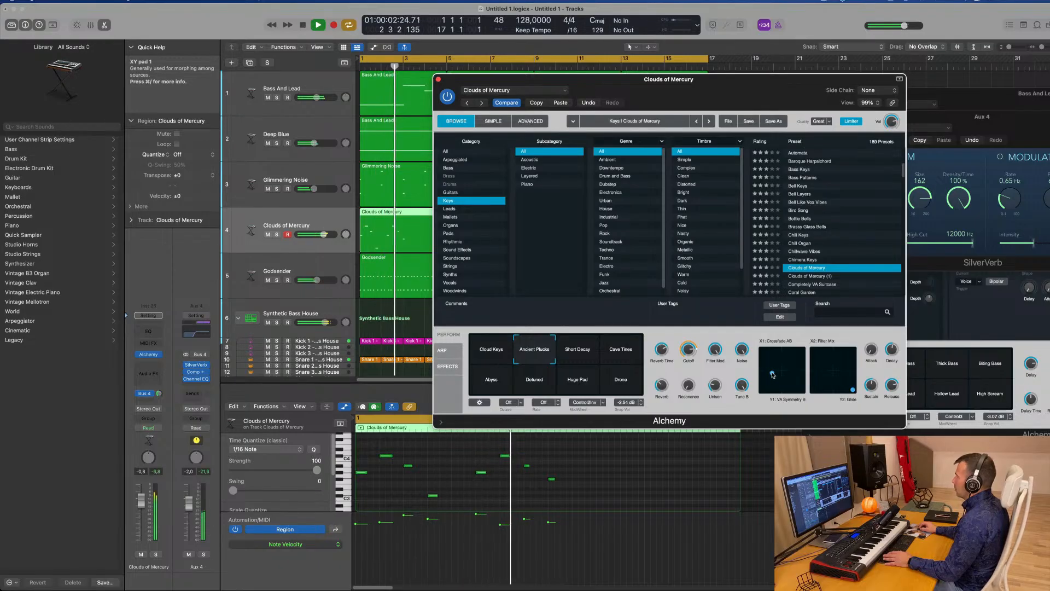
drag(774, 374, 776, 373)
key(Return)
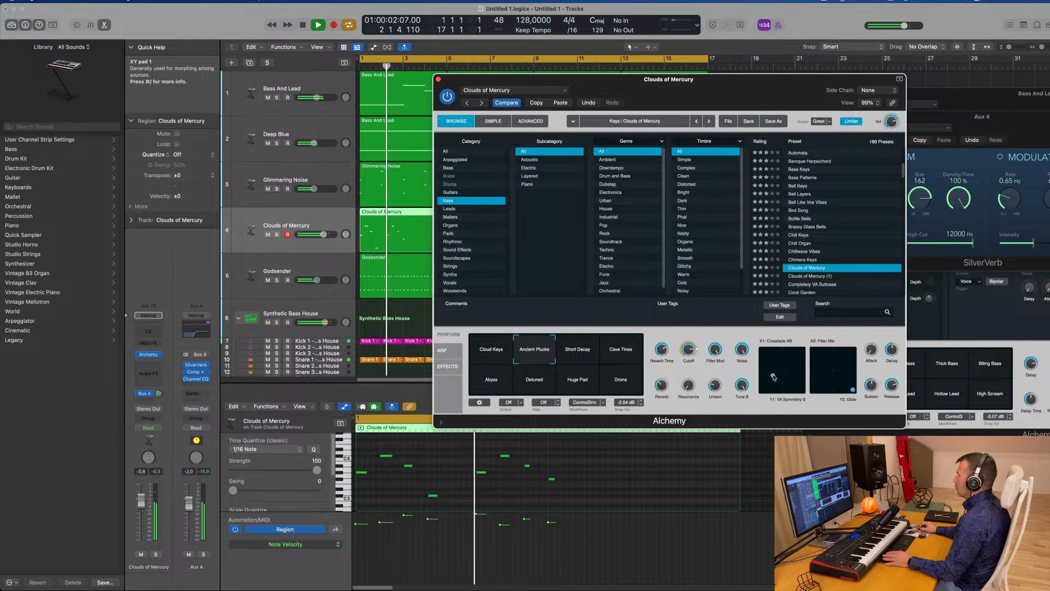
Switch Alchemy to the compared saved setting, the Media preset with its Tremolo snapshot, and play it from bar 1.
click(505, 105)
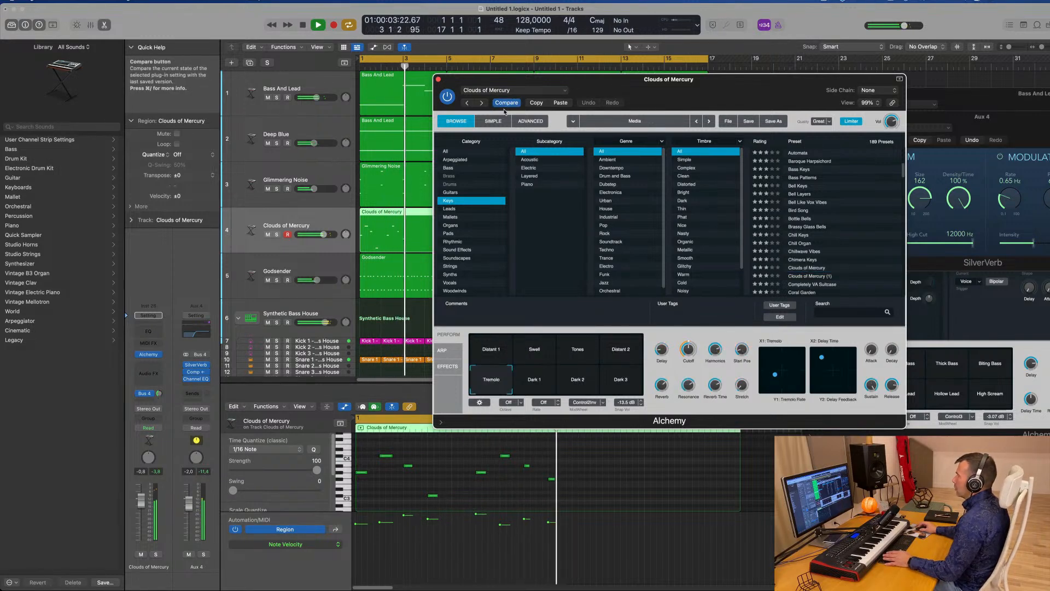
key(Return)
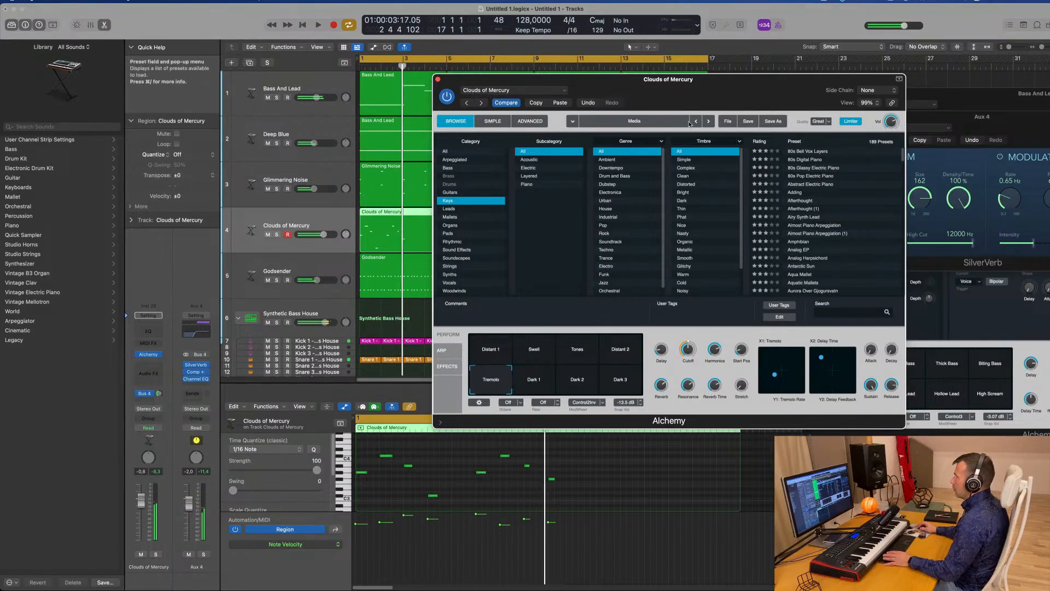
key(Return)
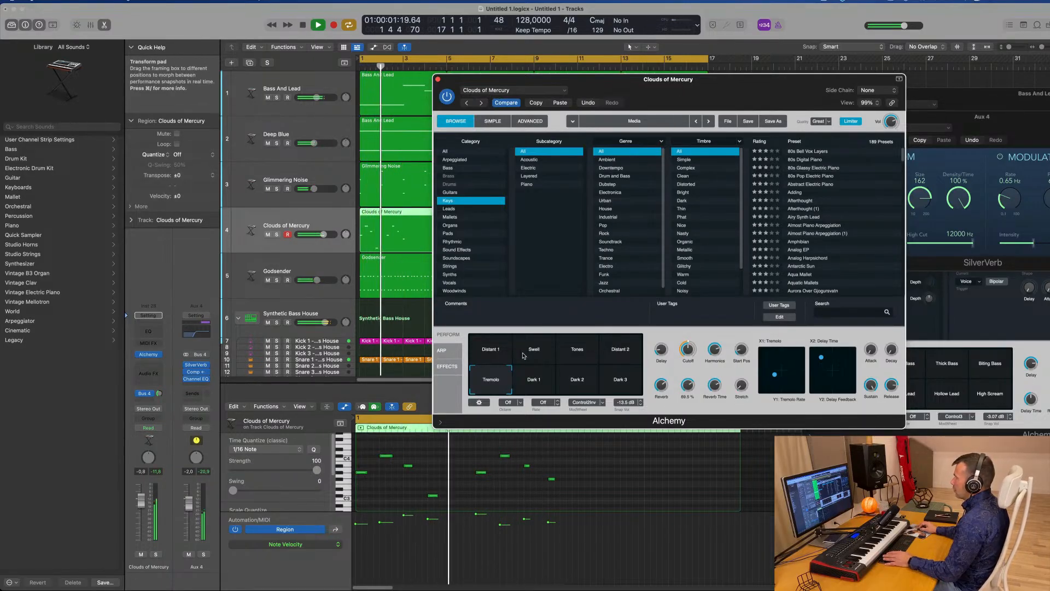
Try the Swell snapshot of the Media preset during playback and undo the snapshot change.
click(531, 353)
key(space)
key(space)
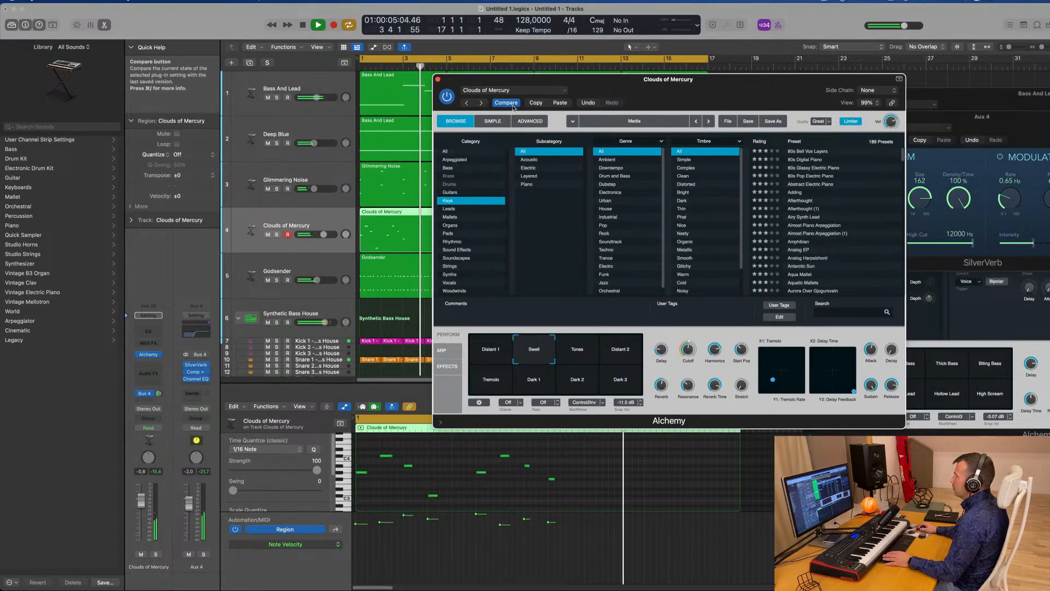
click(588, 102)
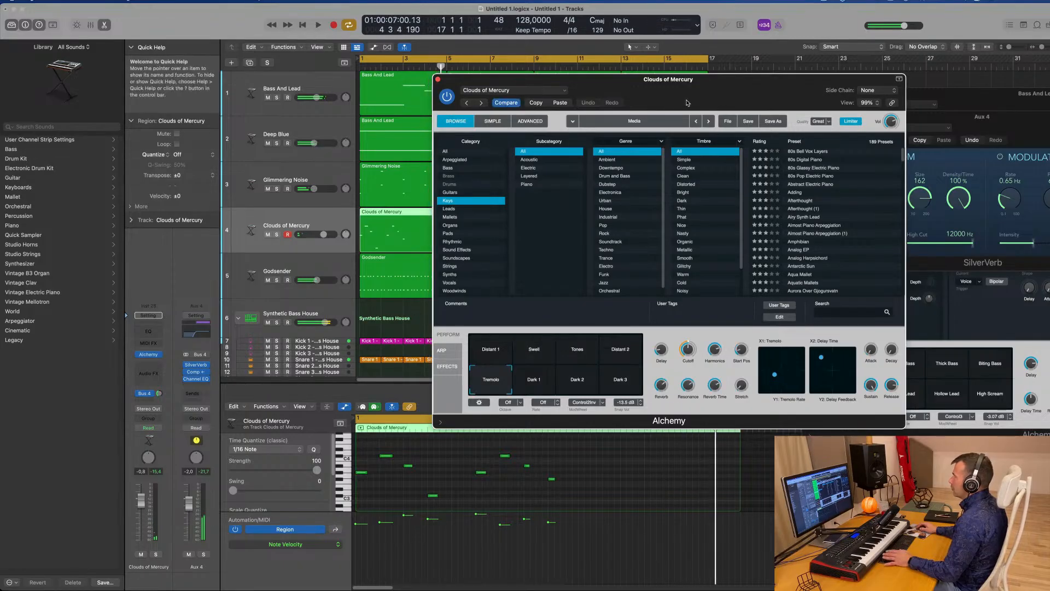
Try the Swell, Distant 1 and Distant 2 snapshots, return to Tremolo and reposition the Alchemy window during playback.
key(space)
key(space)
drag(725, 98, 708, 109)
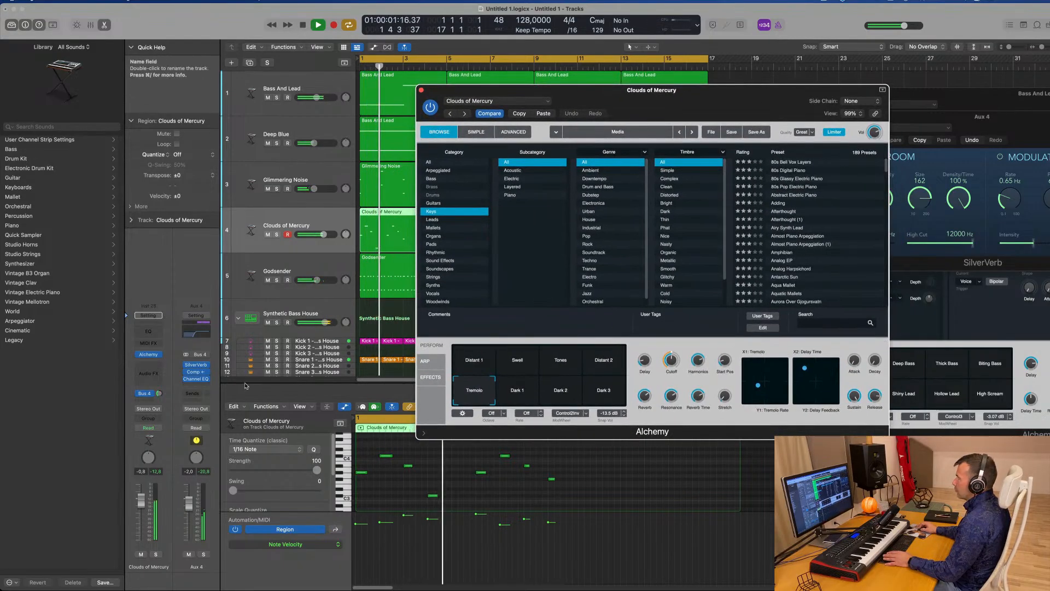
click(515, 368)
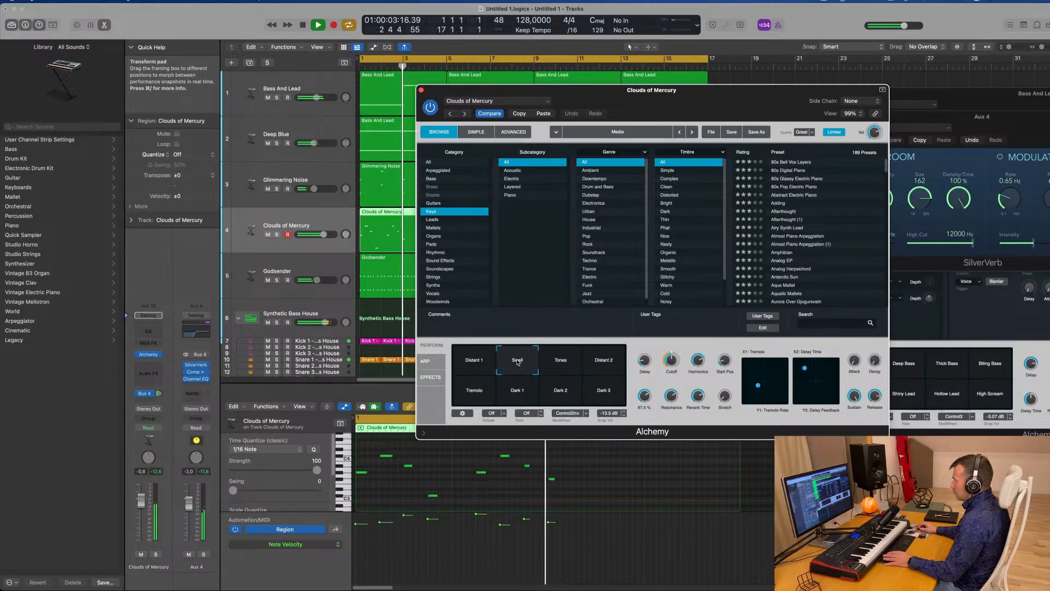
key(space)
click(486, 367)
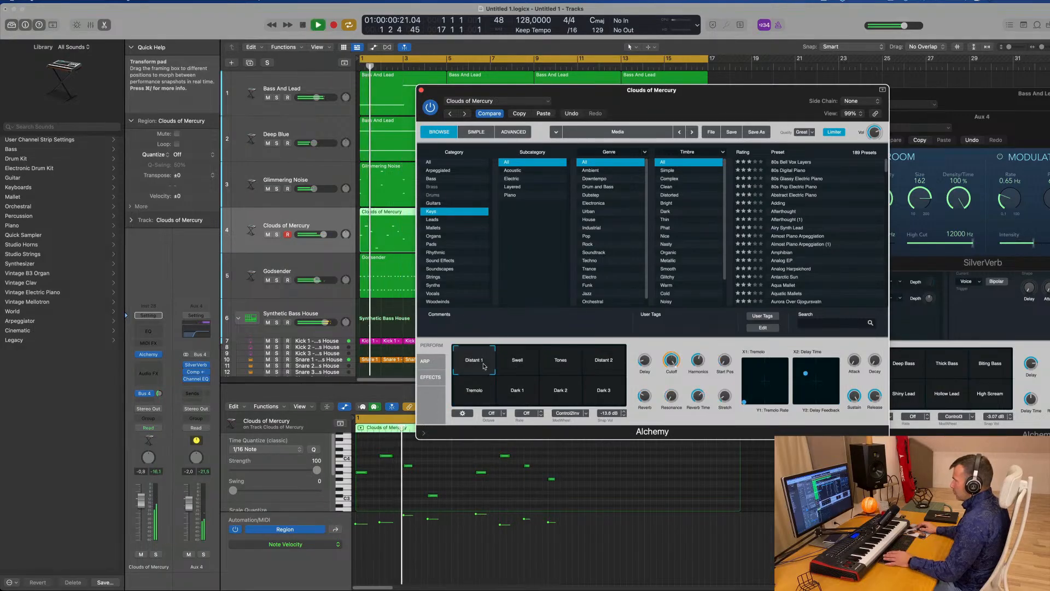
click(594, 367)
click(467, 401)
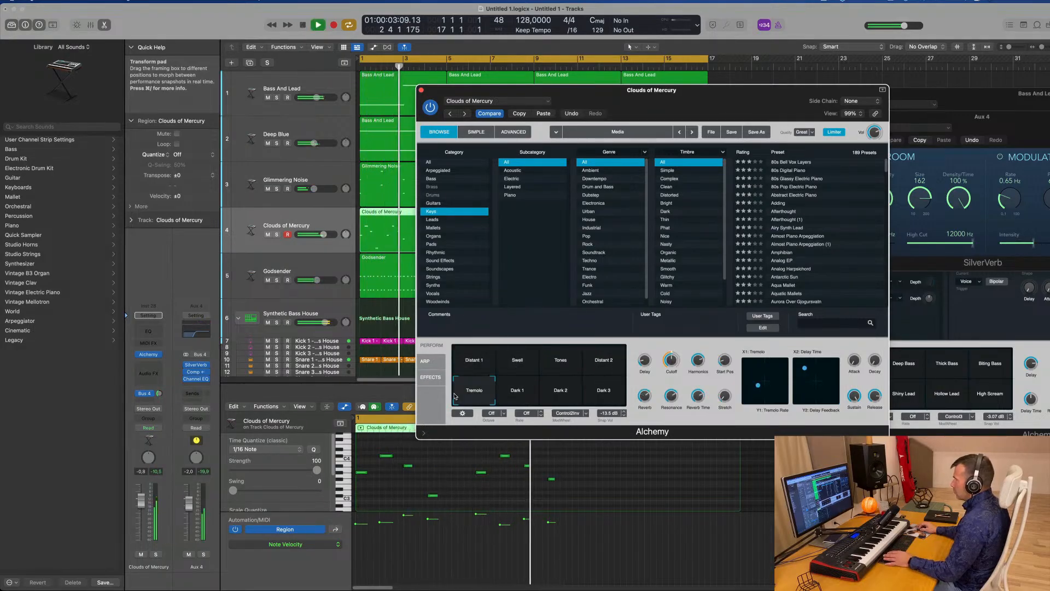
key(space)
key(space)
drag(605, 92, 658, 92)
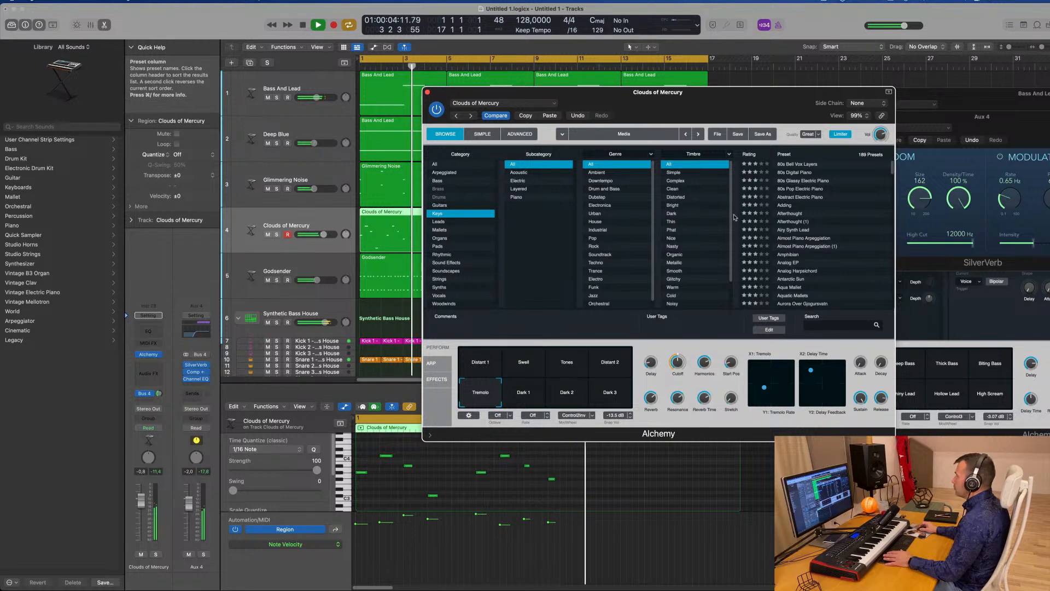
Undo the recent snapshot changes of the Media preset step by step until the Tremolo snapshot is active.
scroll(856, 237, down, 8)
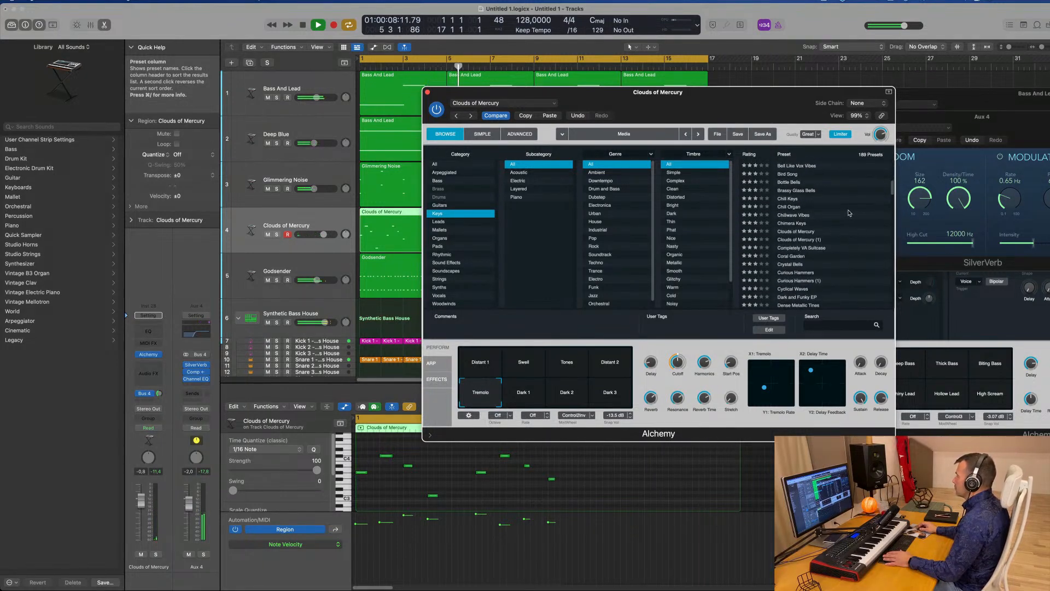
click(578, 115)
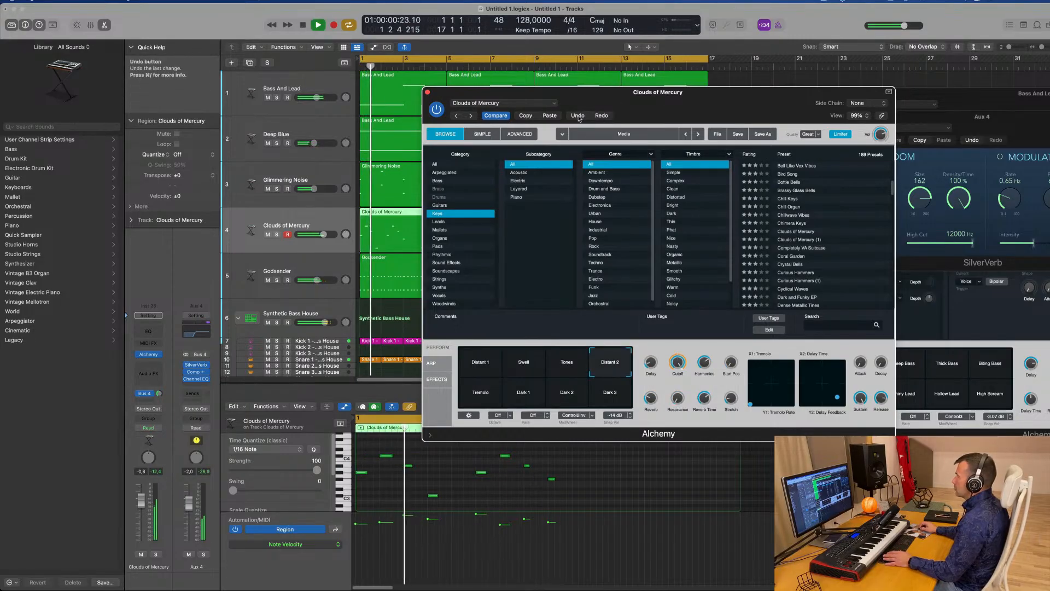
click(578, 115)
click(578, 115)
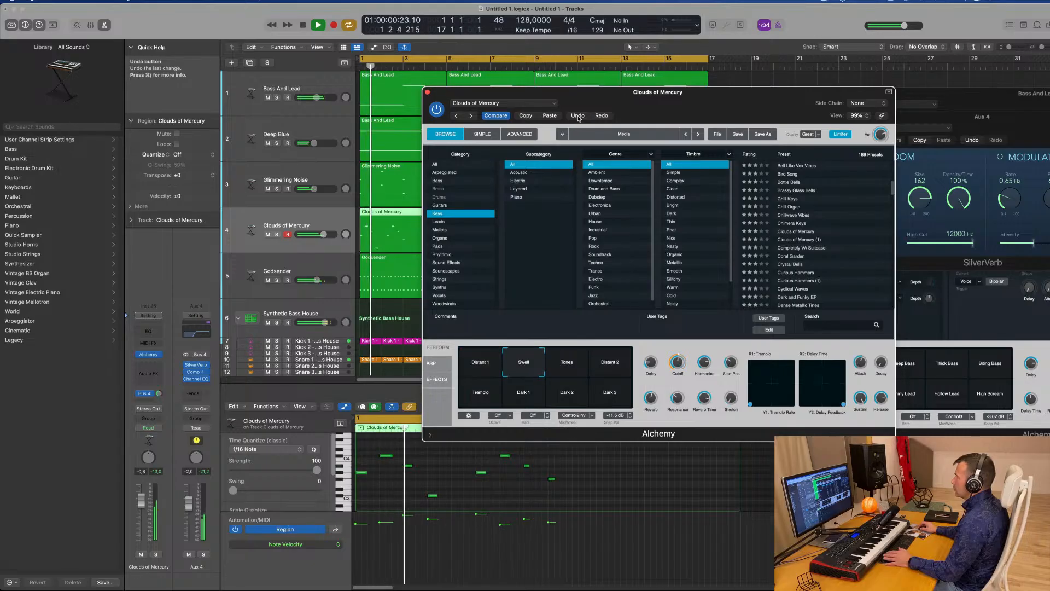
click(578, 116)
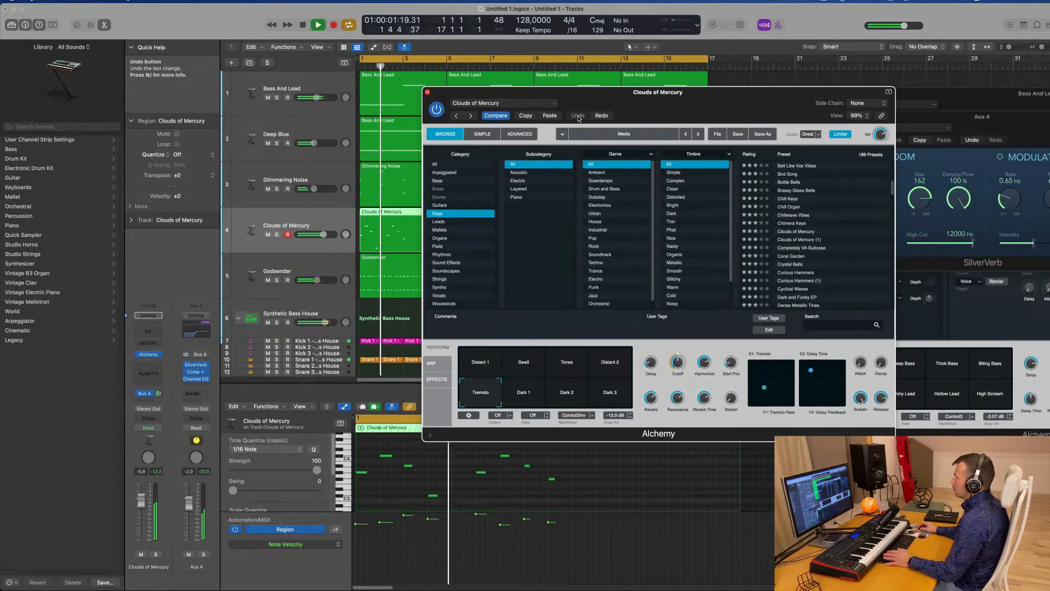
Redo the undone snapshot changes through Swell to Distant 1, restarting playback after each one.
click(601, 115)
key(space)
key(space)
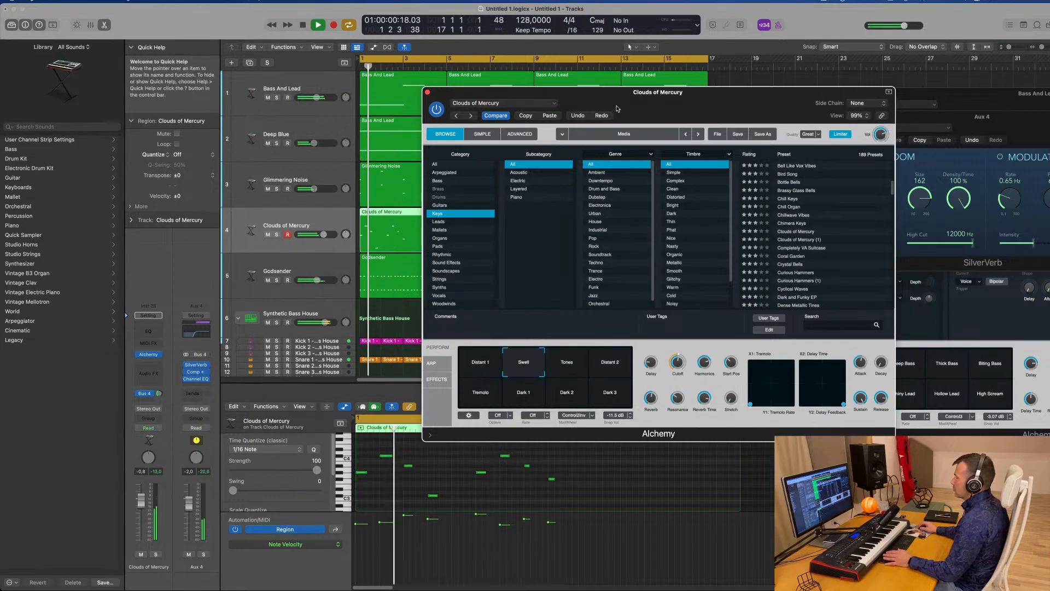
click(602, 116)
key(space)
key(space)
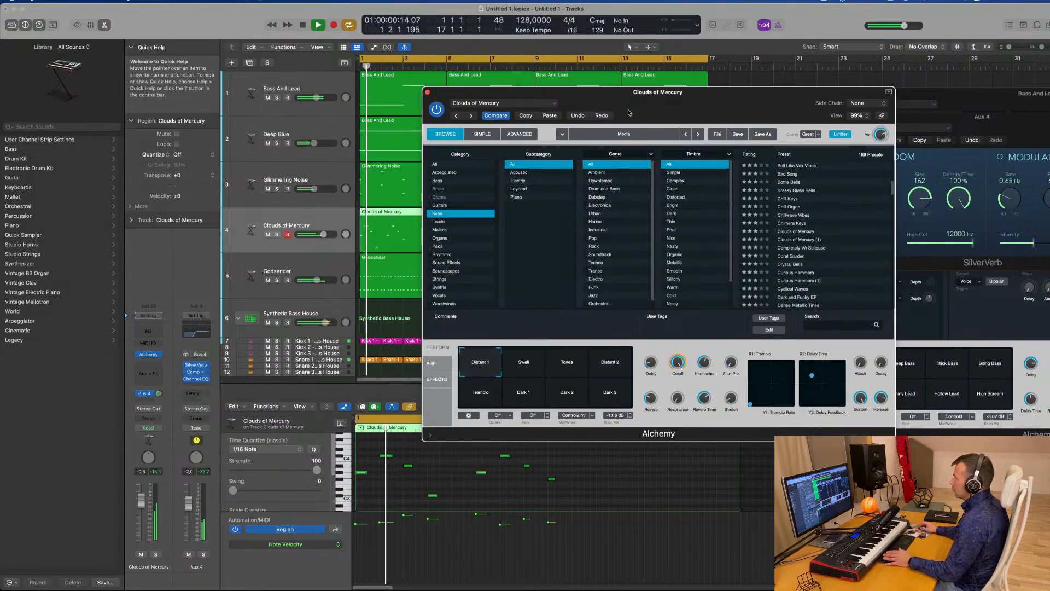
Shift the Alchemy window slightly, restart playback with Distant 1 and look further through the Keys presets.
drag(629, 103, 618, 102)
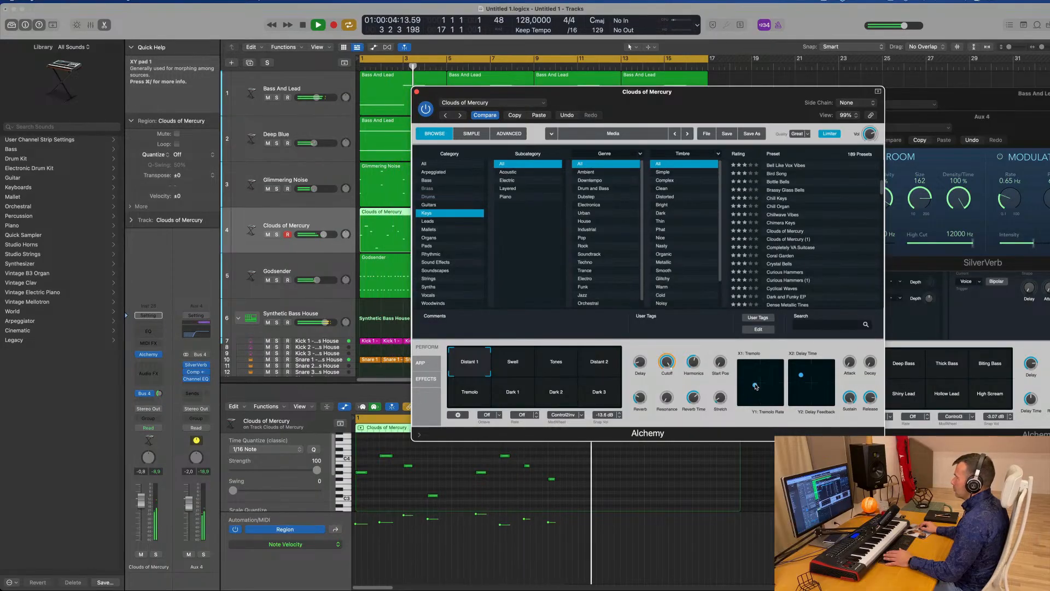
key(space)
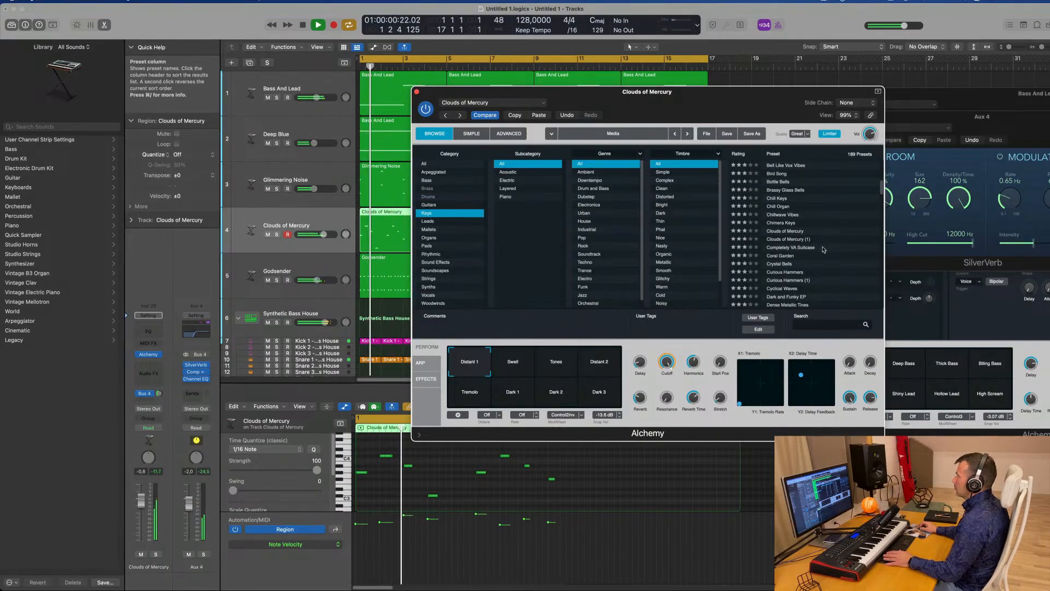
scroll(823, 249, down, 4)
key(space)
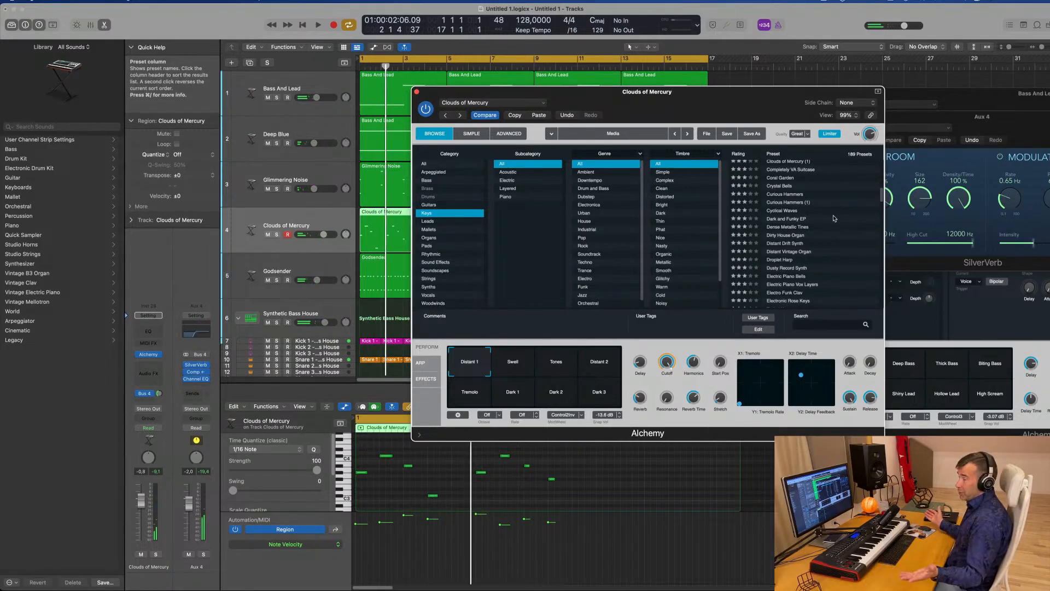
scroll(836, 232, down, 1)
key(space)
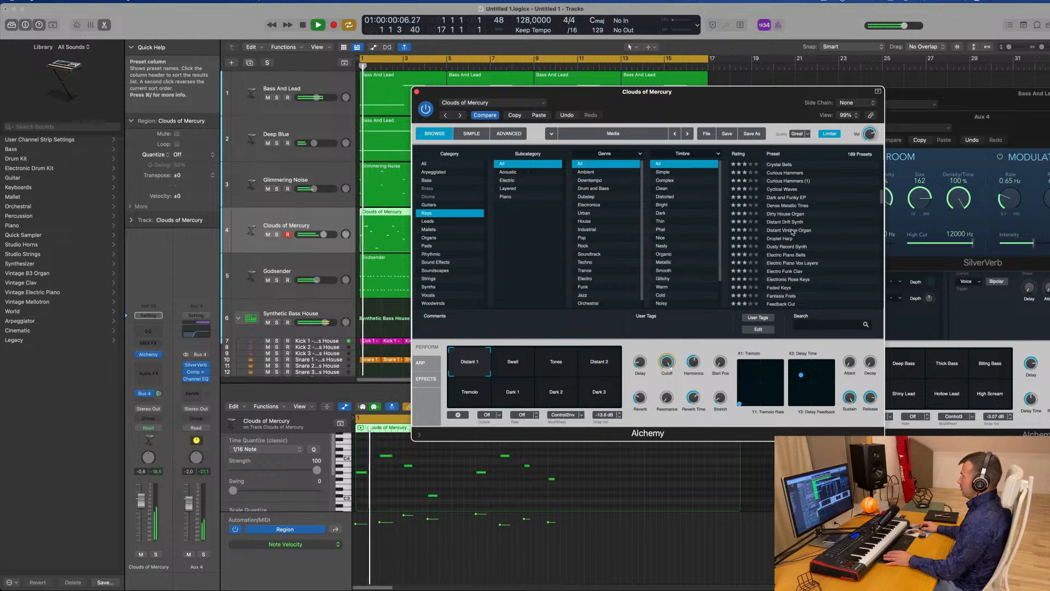
Audition the Distant Vintage Organ, Electro Funk Clav and Fantasia Frets presets on the melody.
click(828, 230)
scroll(808, 254, down, 1)
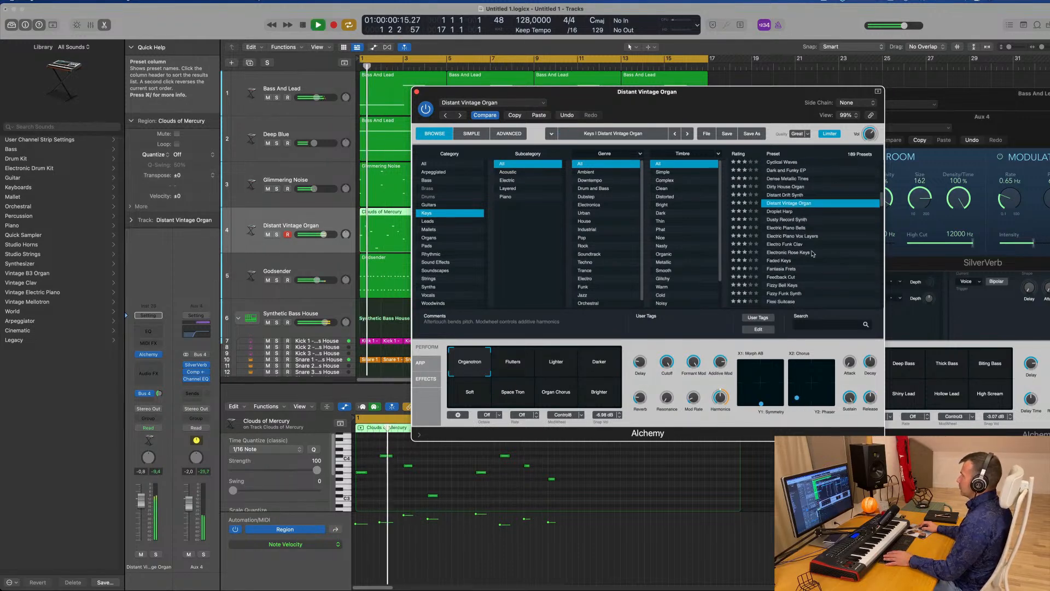
click(782, 245)
scroll(773, 251, down, 1)
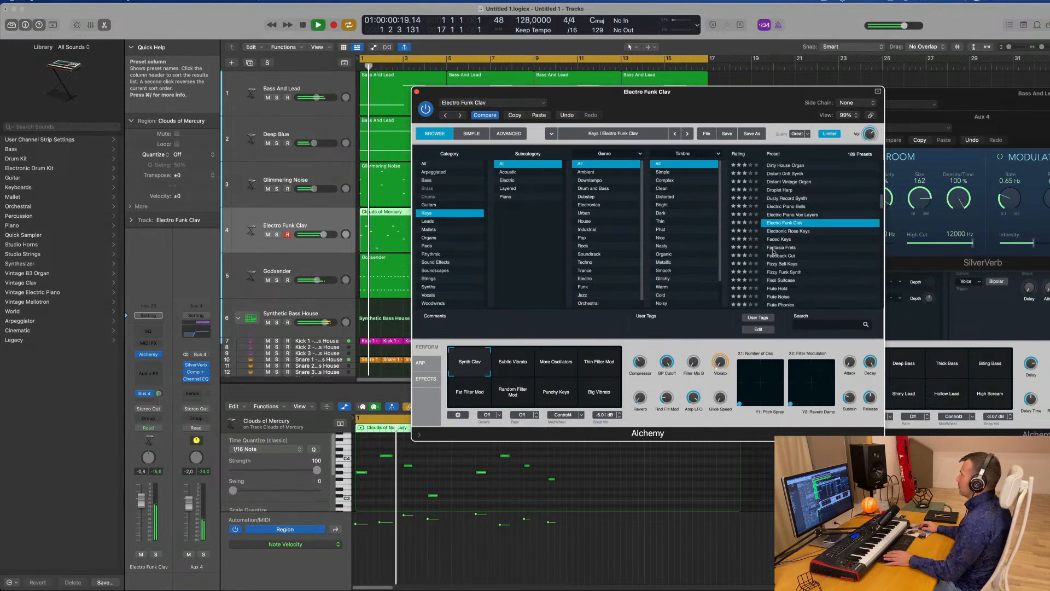
click(786, 248)
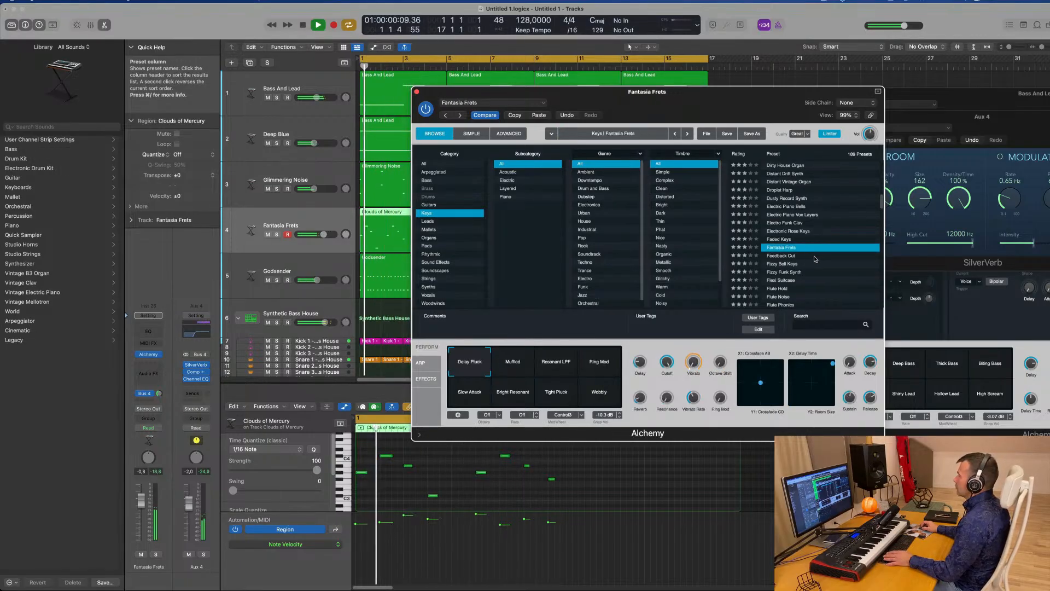
Audition the Flute Hold and Flute Phonics presets on the melody during playback.
scroll(815, 259, down, 1)
click(786, 262)
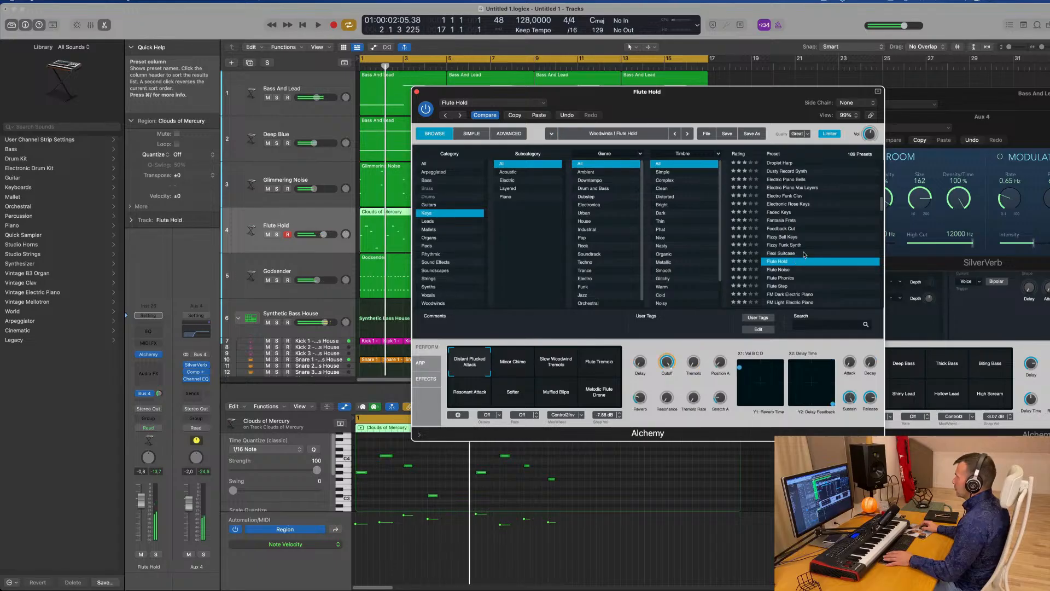
scroll(818, 250, down, 1)
click(774, 253)
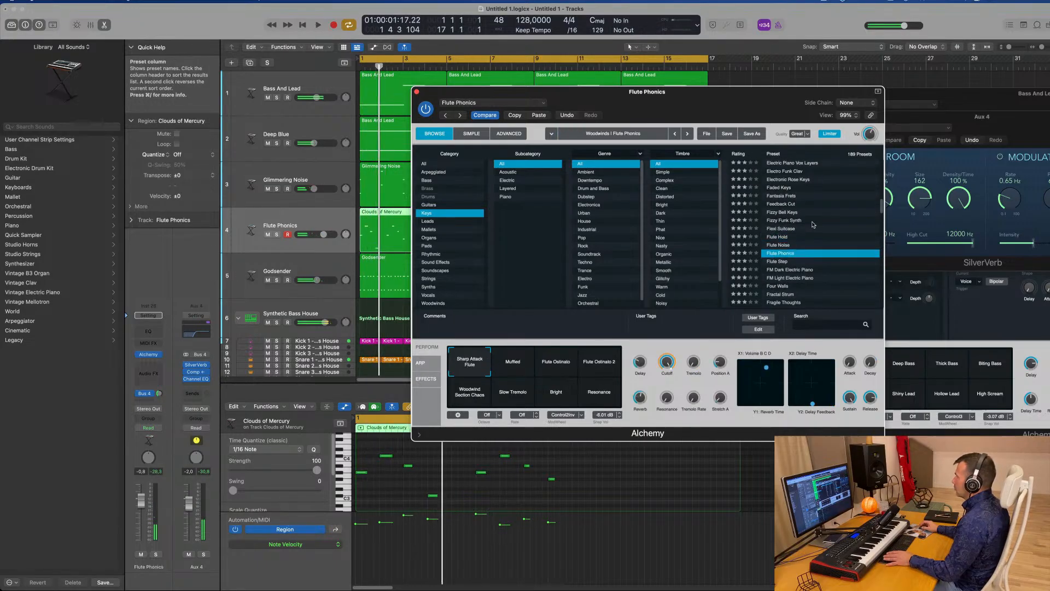
scroll(842, 230, down, 1)
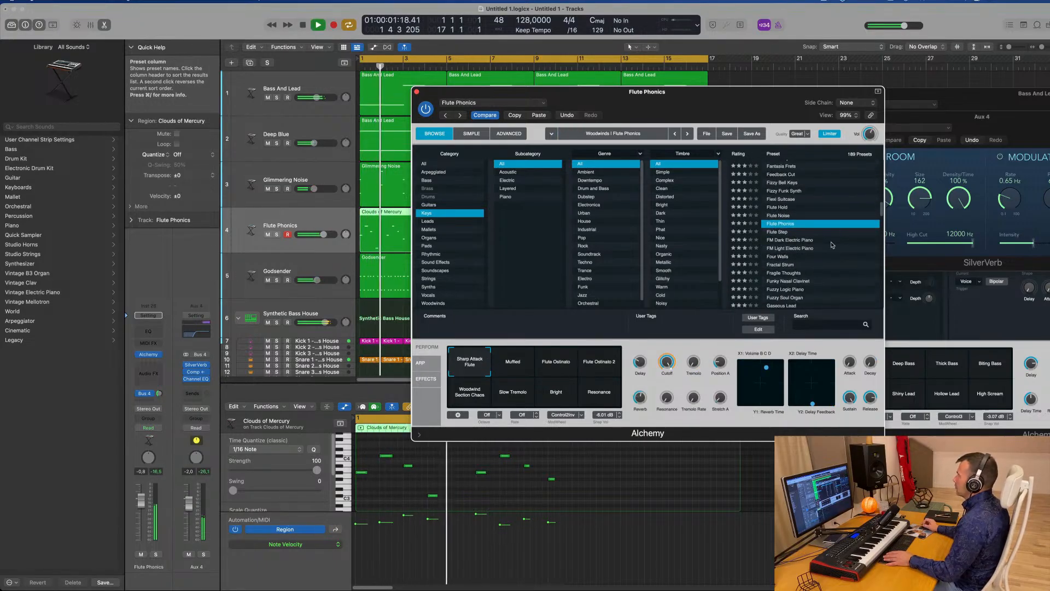
Move the Alchemy window off the regions and try the other Flute Phonics snapshots in order, from Muffled to Resonance.
drag(760, 98, 877, 93)
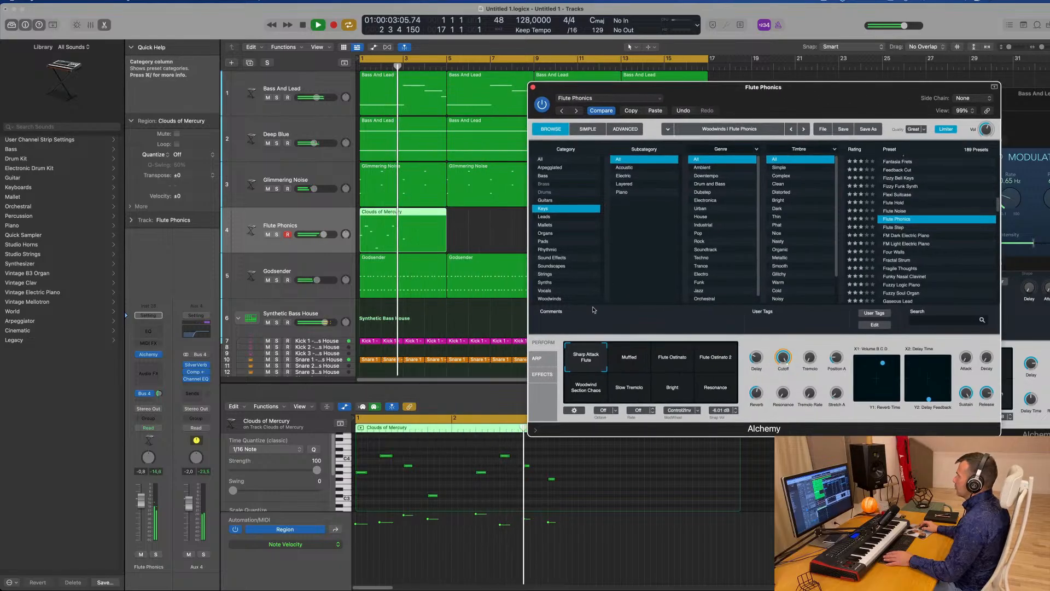
click(621, 361)
key(Return)
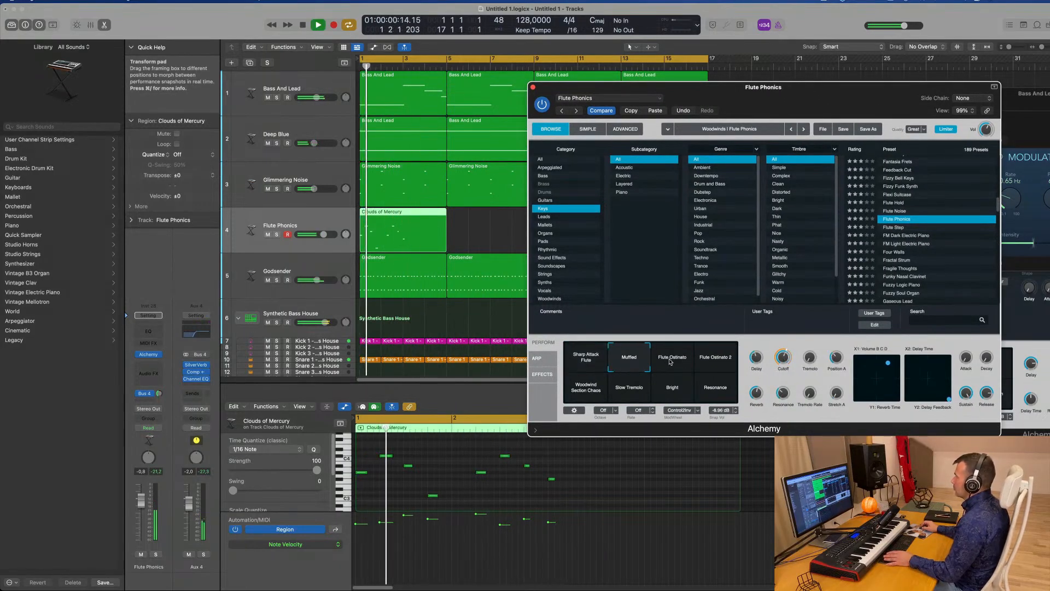
click(671, 362)
key(Return)
click(723, 360)
click(590, 391)
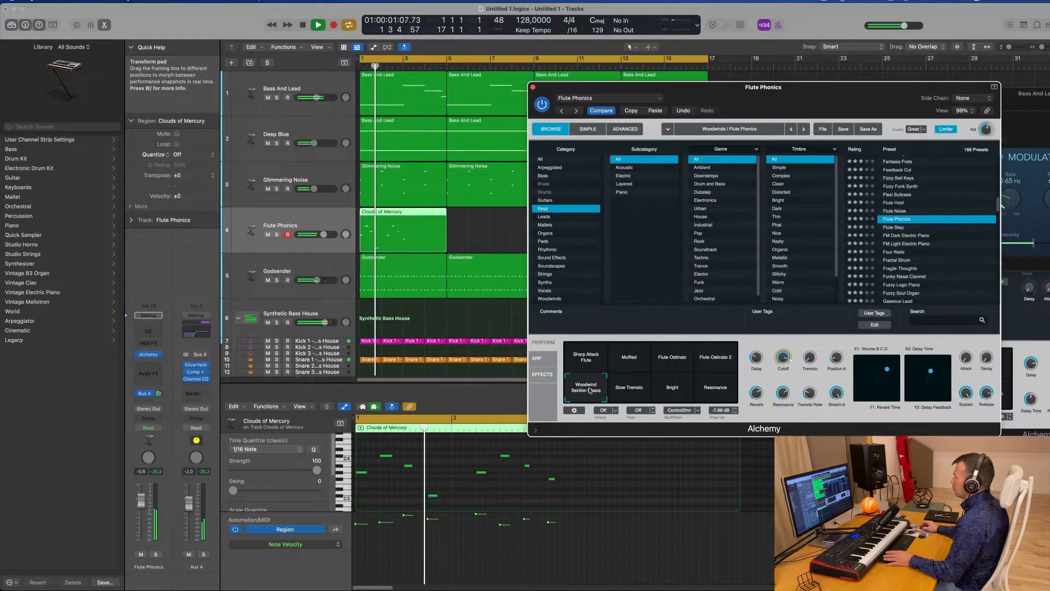
click(624, 389)
click(676, 389)
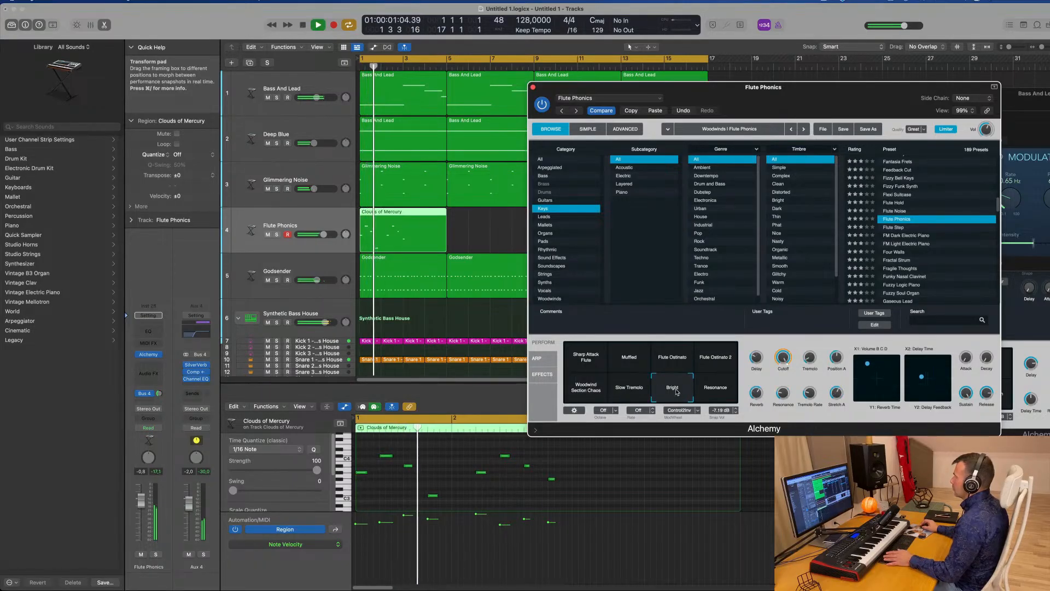
click(714, 390)
Audition the Four Walls, Hidden Voices and Jug Kalimba presets on the melody.
scroll(949, 252, down, 3)
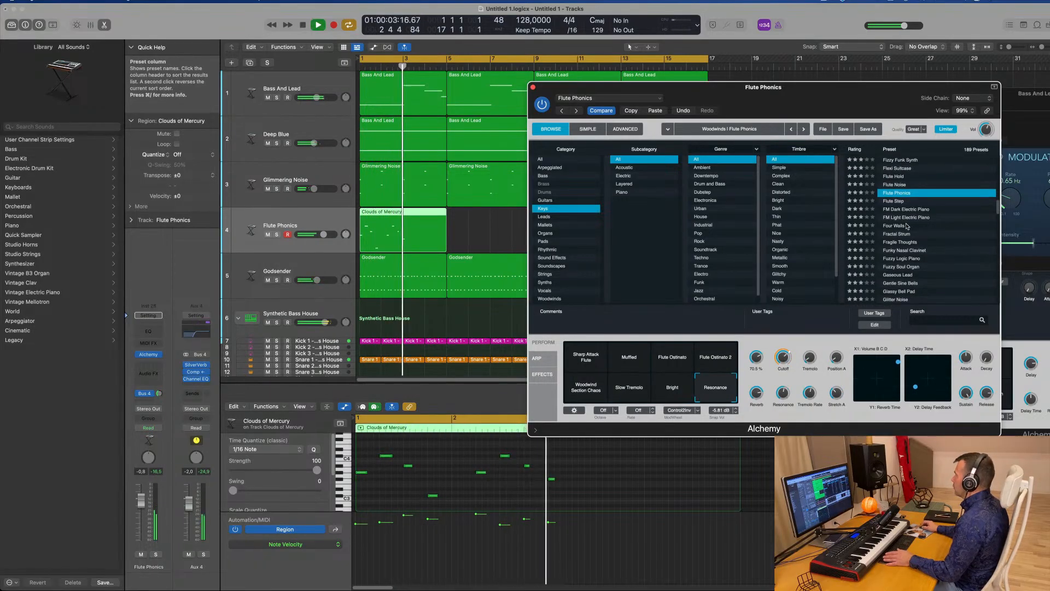
click(892, 225)
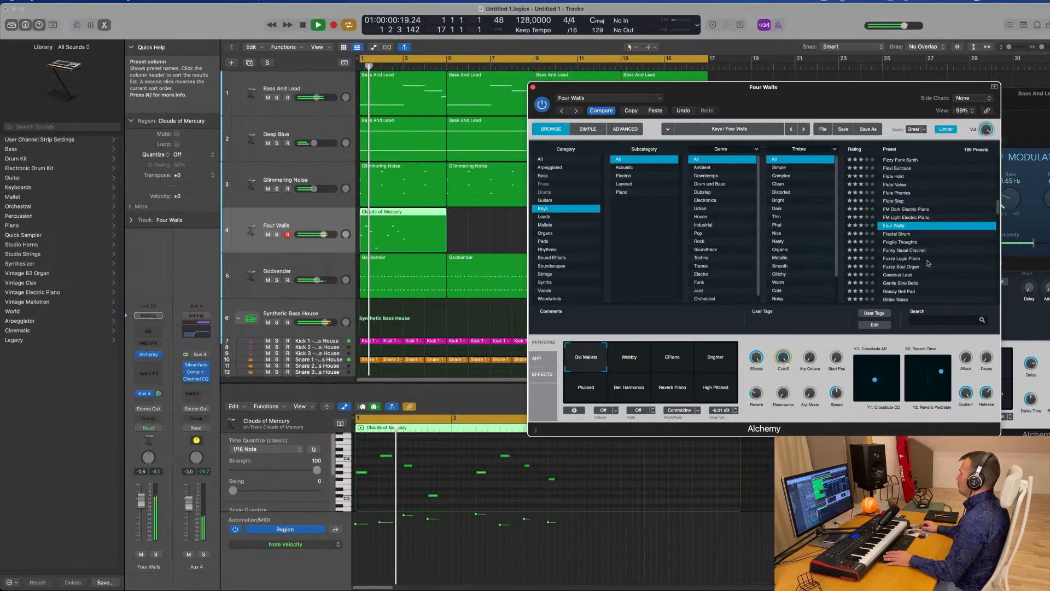
scroll(929, 264, down, 5)
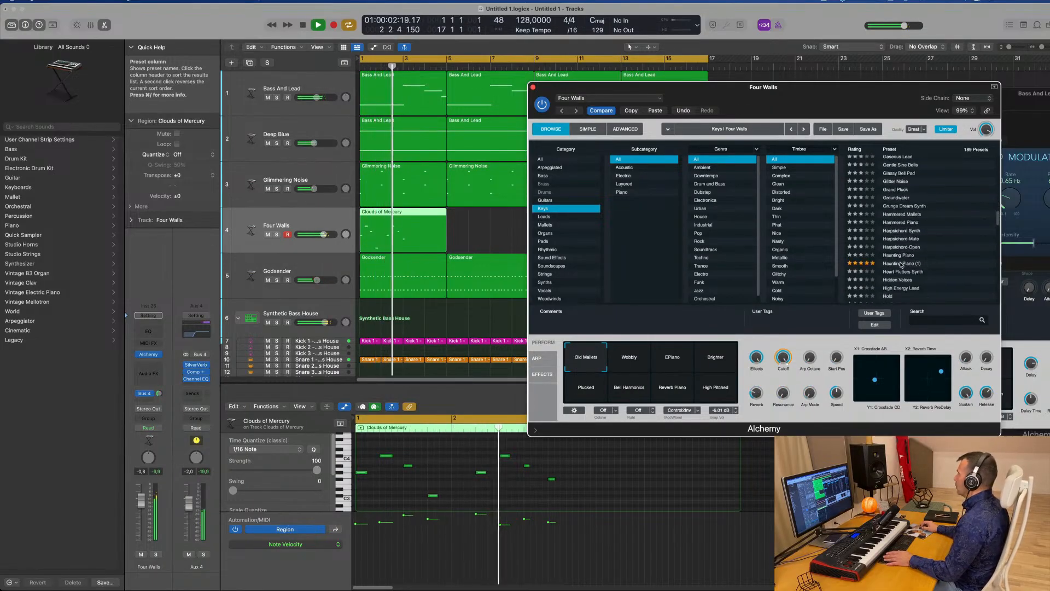
click(897, 280)
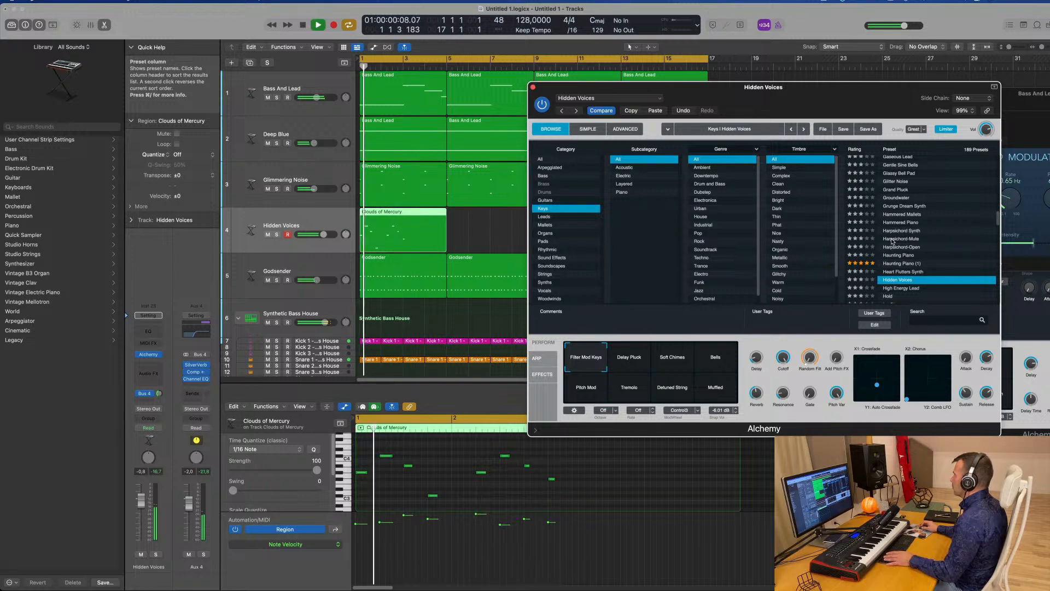
scroll(893, 241, down, 3)
click(896, 263)
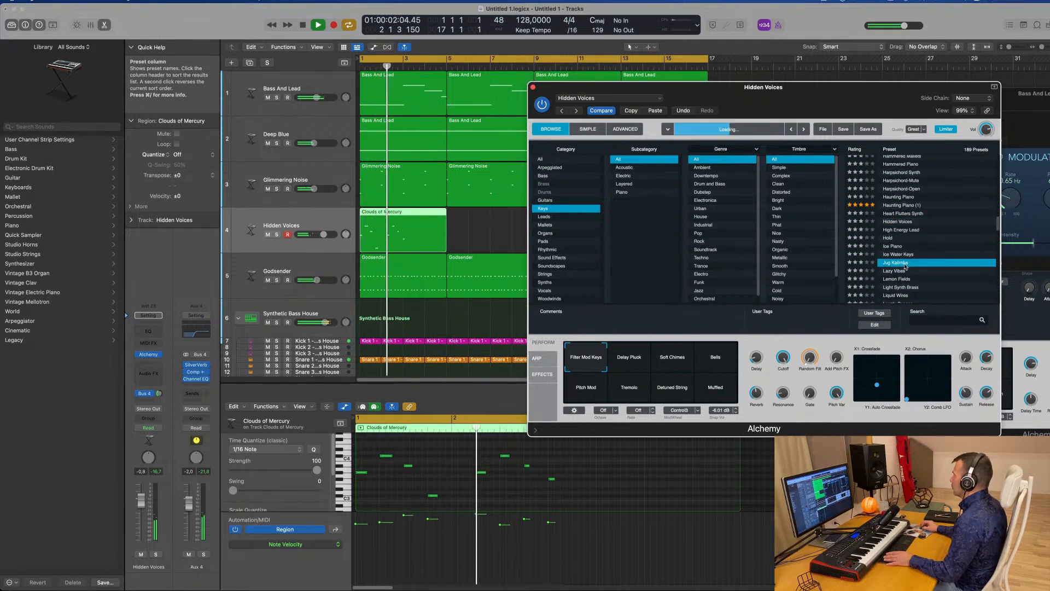
Audition the Lazy Vibes and Lemon Fields presets during playback.
scroll(927, 244, down, 2)
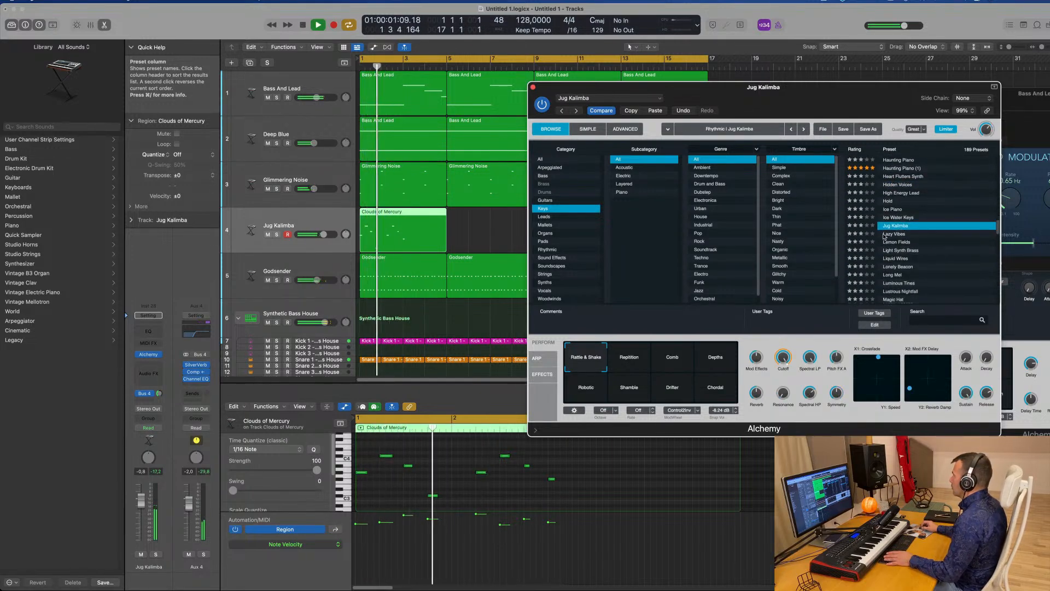
click(884, 234)
scroll(930, 238, down, 1)
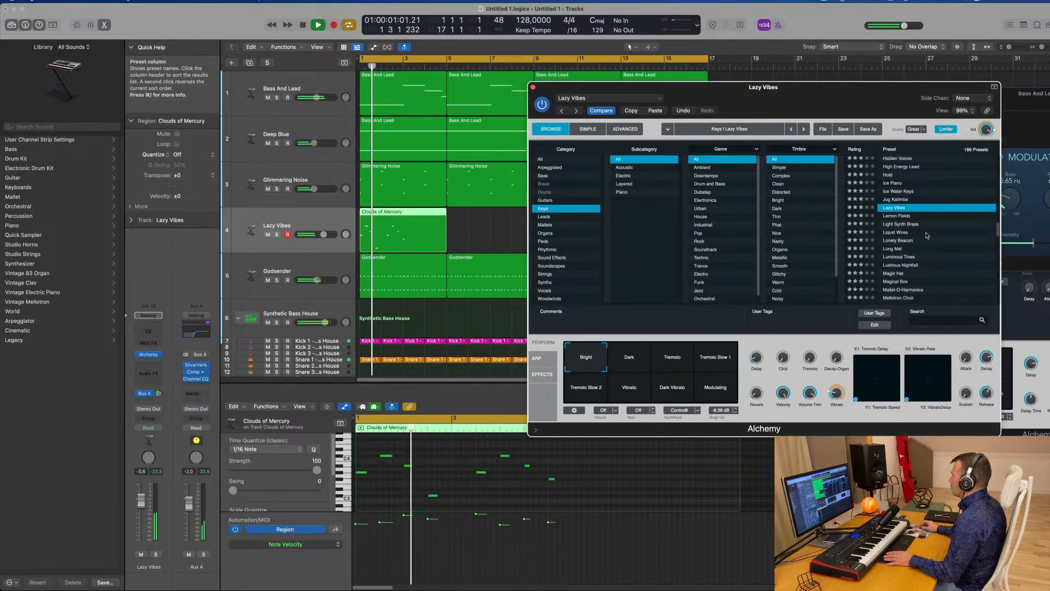
click(894, 216)
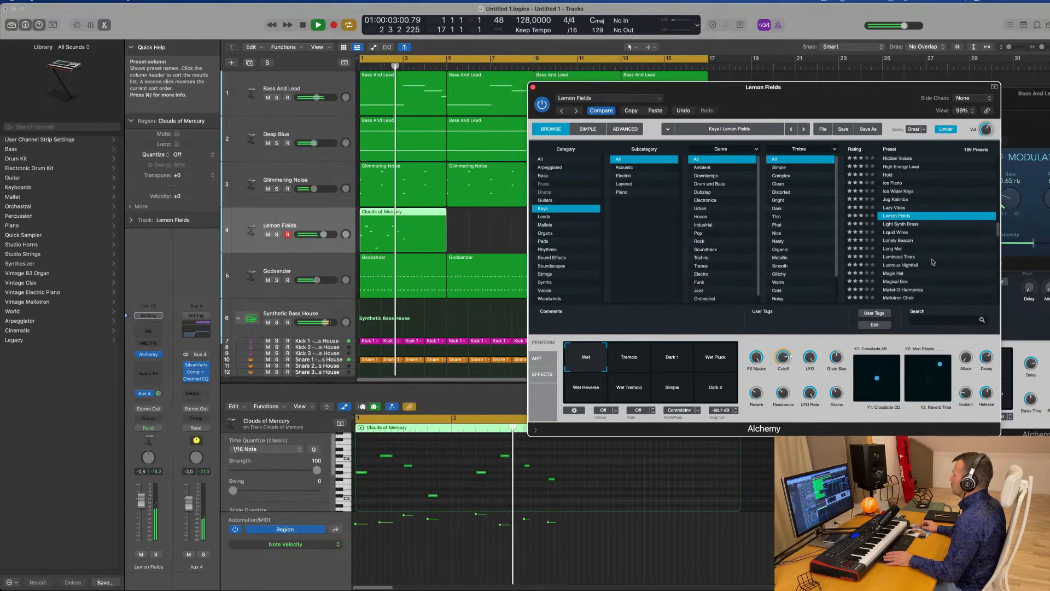
Reposition the Alchemy window and audition the Chill Keys preset from the earlier part of the Keys list.
drag(924, 89, 845, 78)
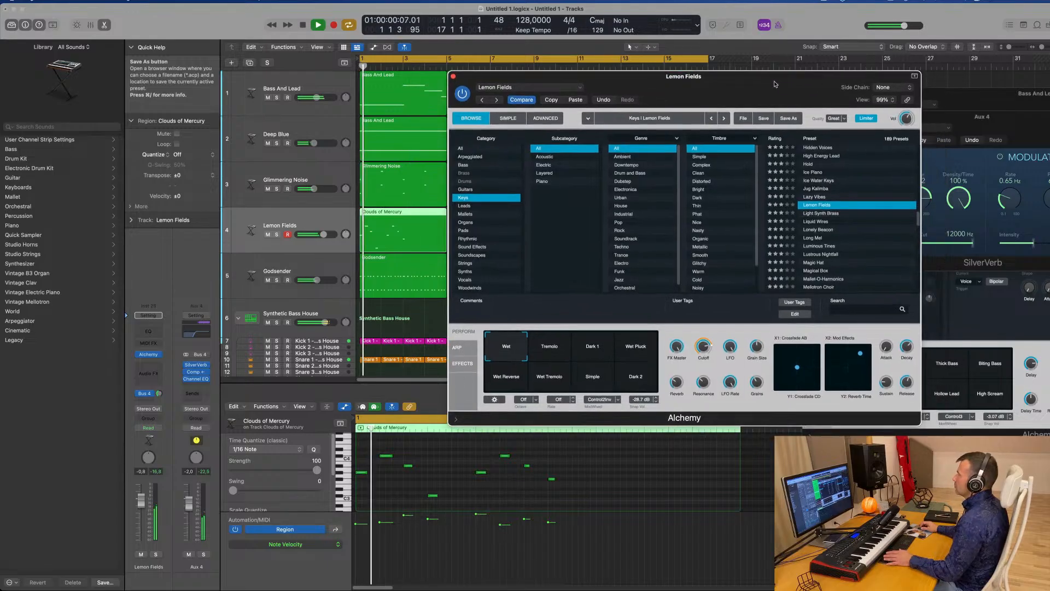
scroll(836, 242, up, 5)
scroll(836, 241, up, 10)
scroll(854, 219, down, 5)
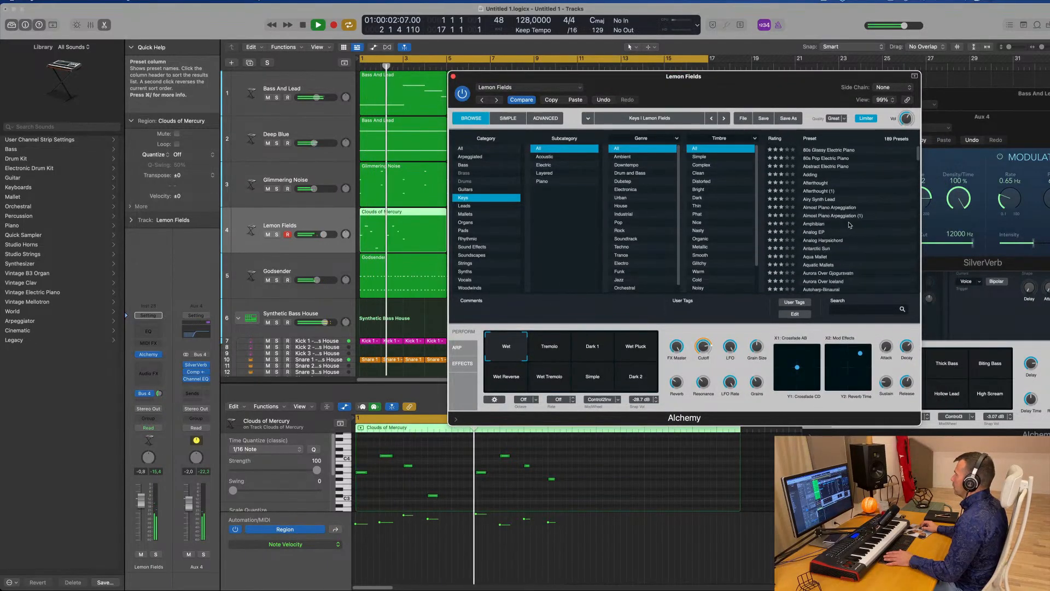
click(819, 234)
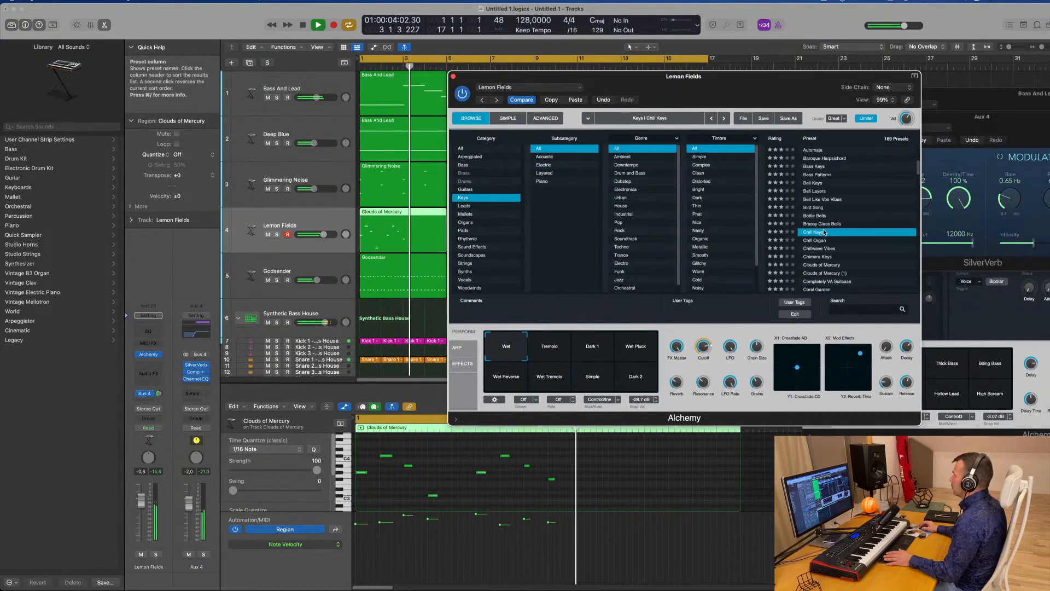
scroll(817, 237, down, 1)
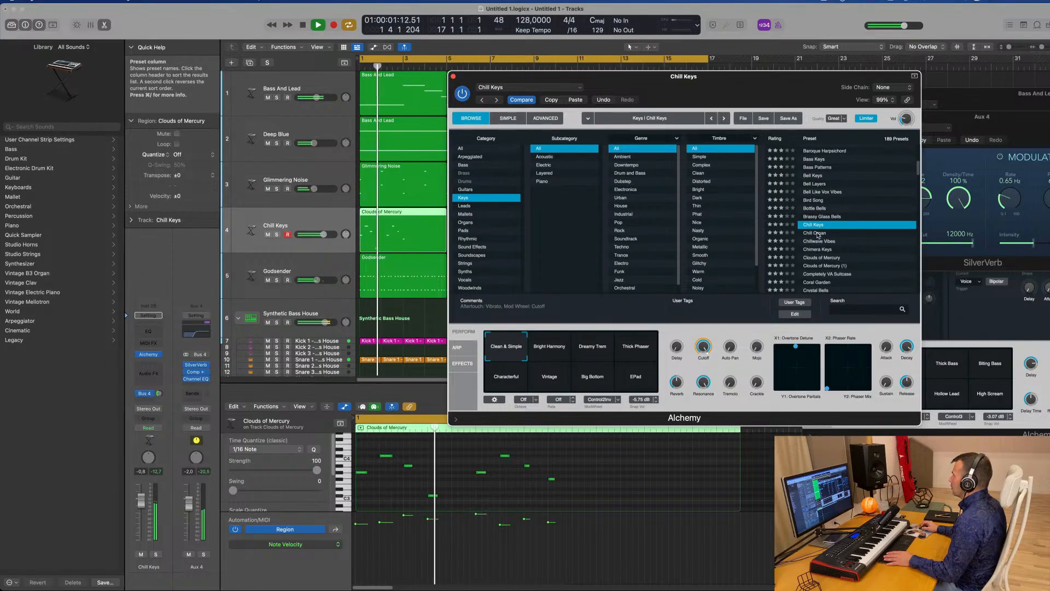
Try the Chill Organ and Chimera Keys presets, then load Coral Garden on the melody track.
key(Down)
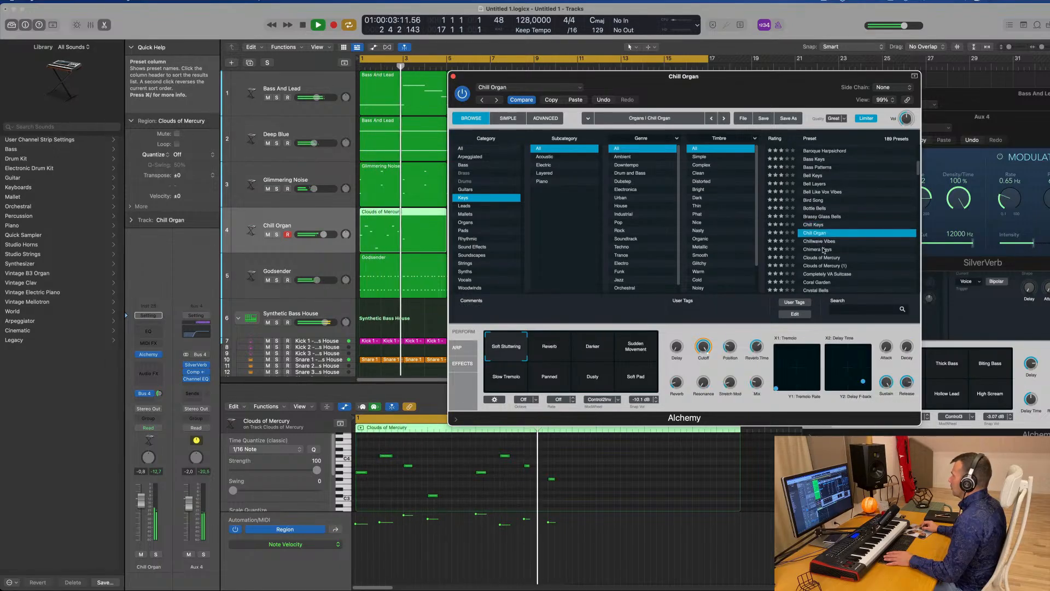
click(823, 249)
scroll(865, 235, down, 3)
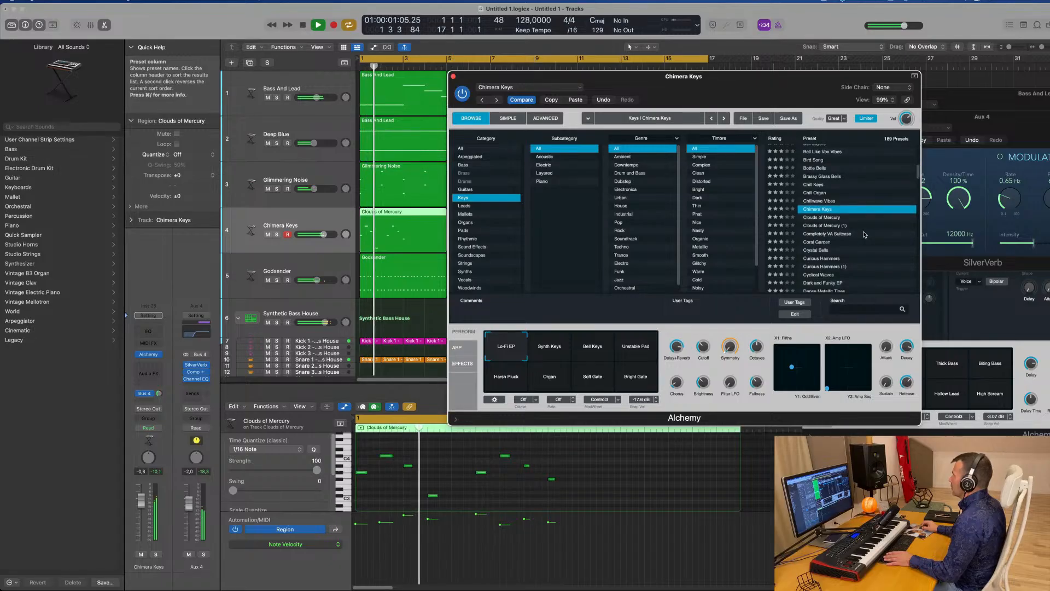
scroll(864, 234, down, 1)
click(818, 226)
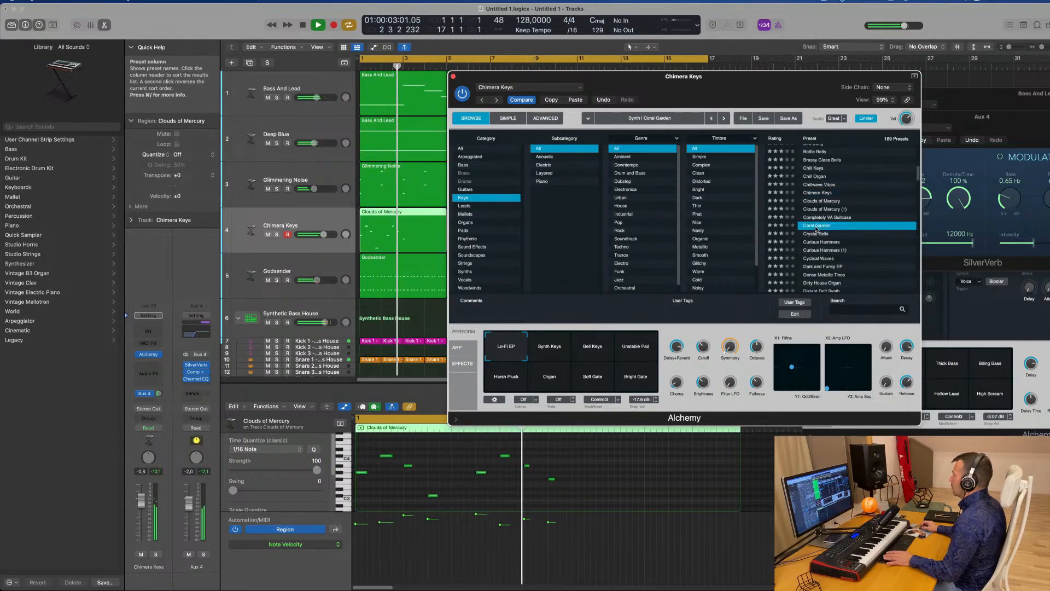
Audition the Dense Metallic Tines, Distant Vintage Organ and Dusty Record Synth presets on the melody.
scroll(869, 239, down, 1)
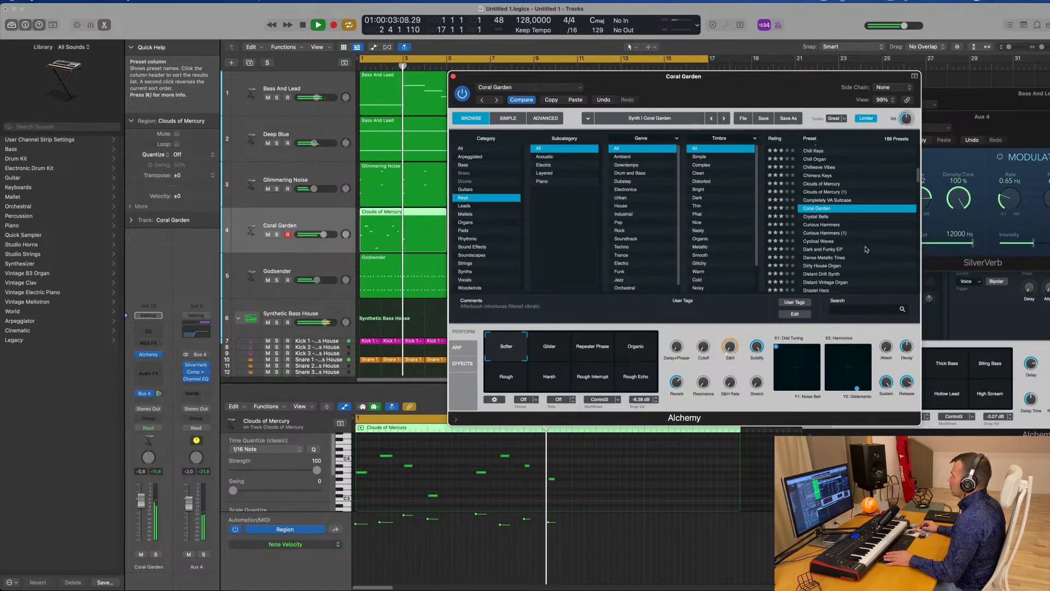
click(859, 257)
scroll(845, 235, down, 2)
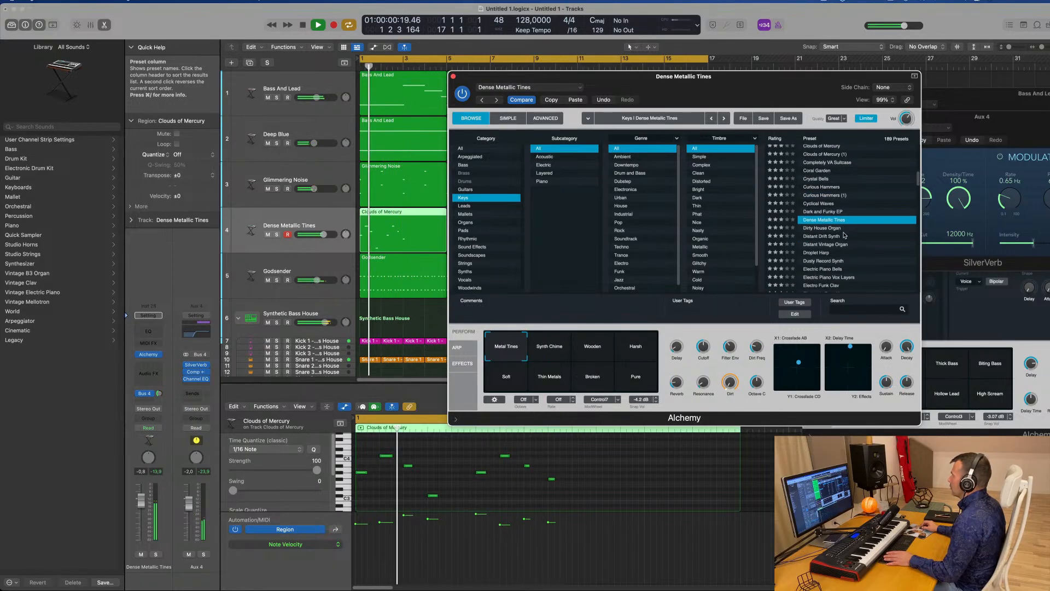
click(826, 245)
scroll(866, 234, down, 2)
key(space)
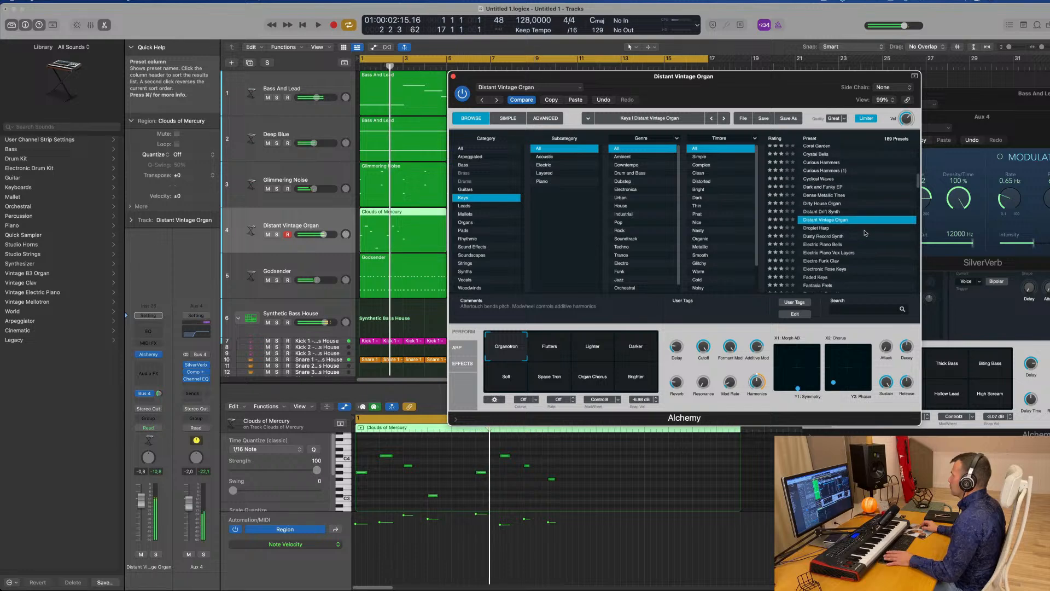
click(834, 236)
scroll(882, 223, down, 1)
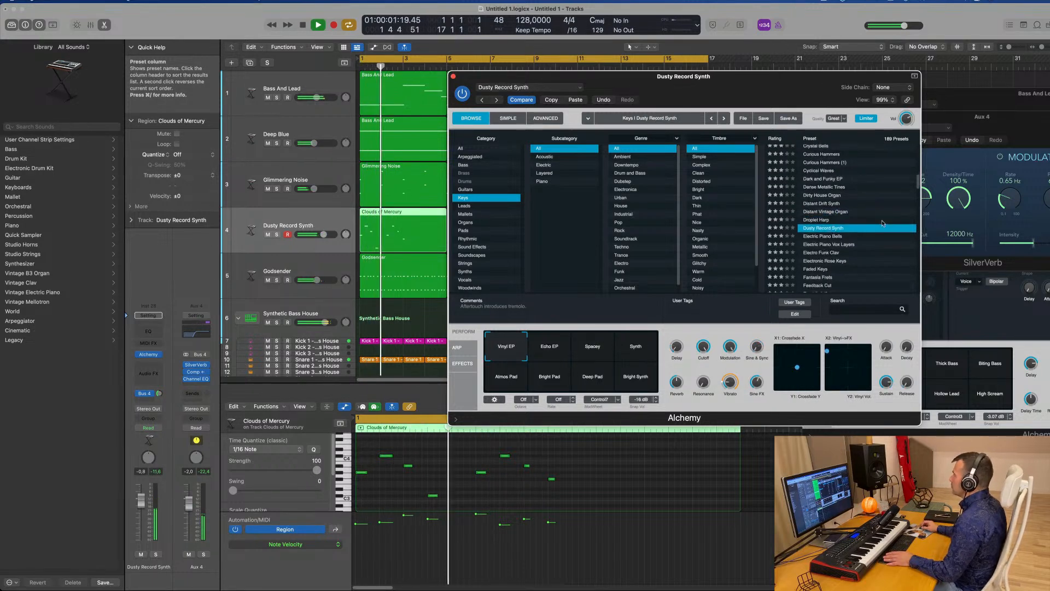
scroll(882, 224, down, 3)
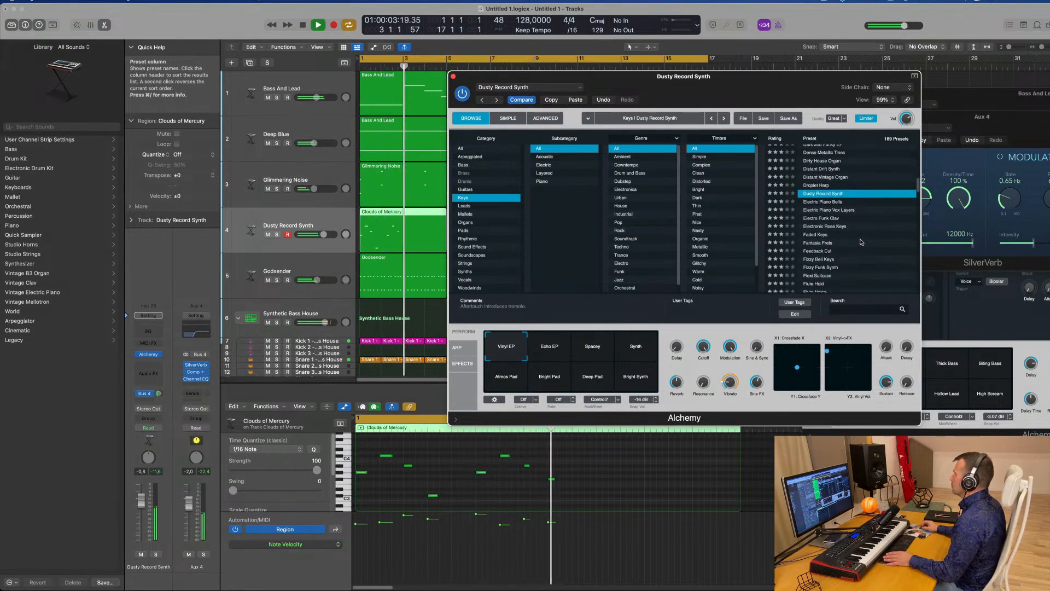
Load the Fizzy Bell Keys preset and try its Dark Tremolo, Dark Tremolo Sweep Up and Warm Stretch variations.
scroll(859, 244, down, 1)
click(806, 251)
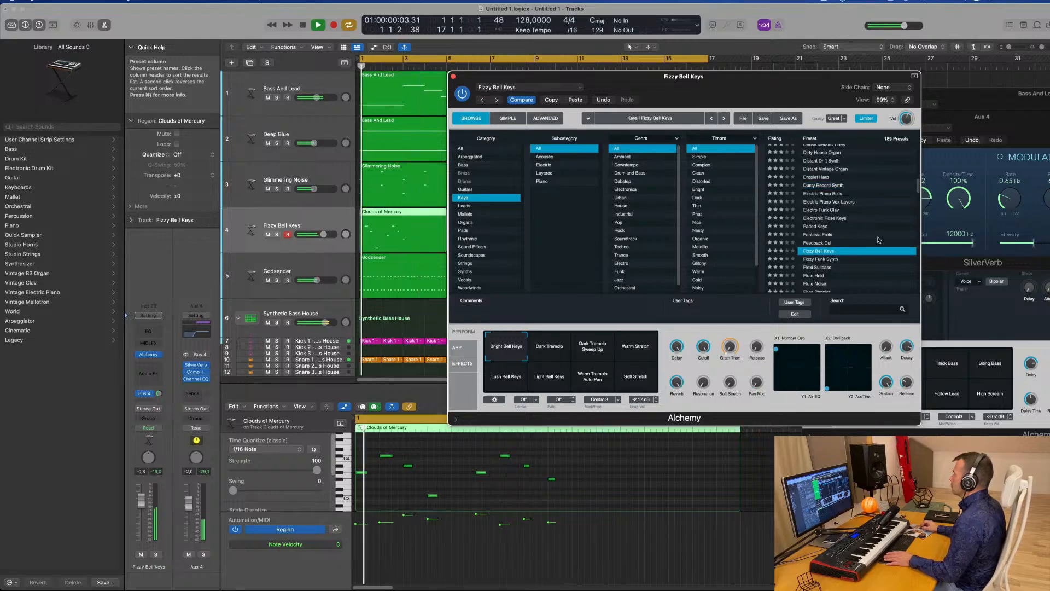
scroll(844, 248, down, 2)
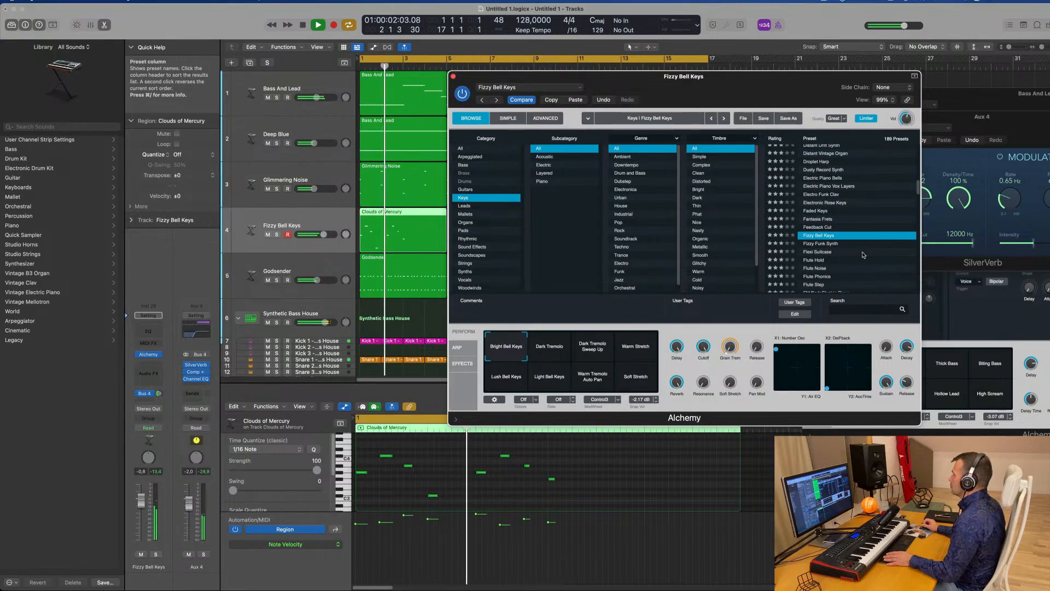
click(551, 348)
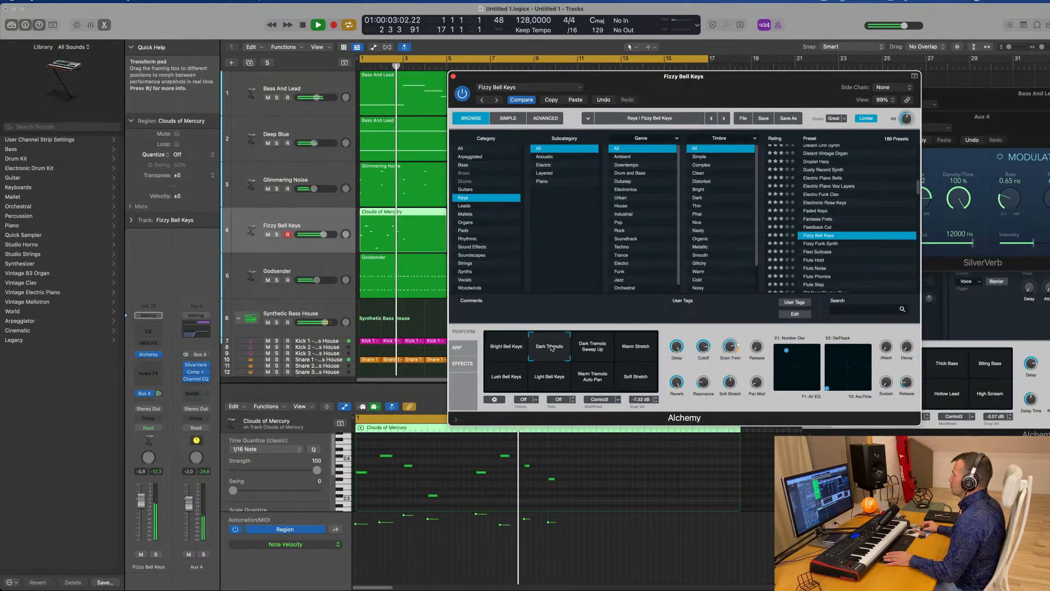
click(596, 352)
click(636, 348)
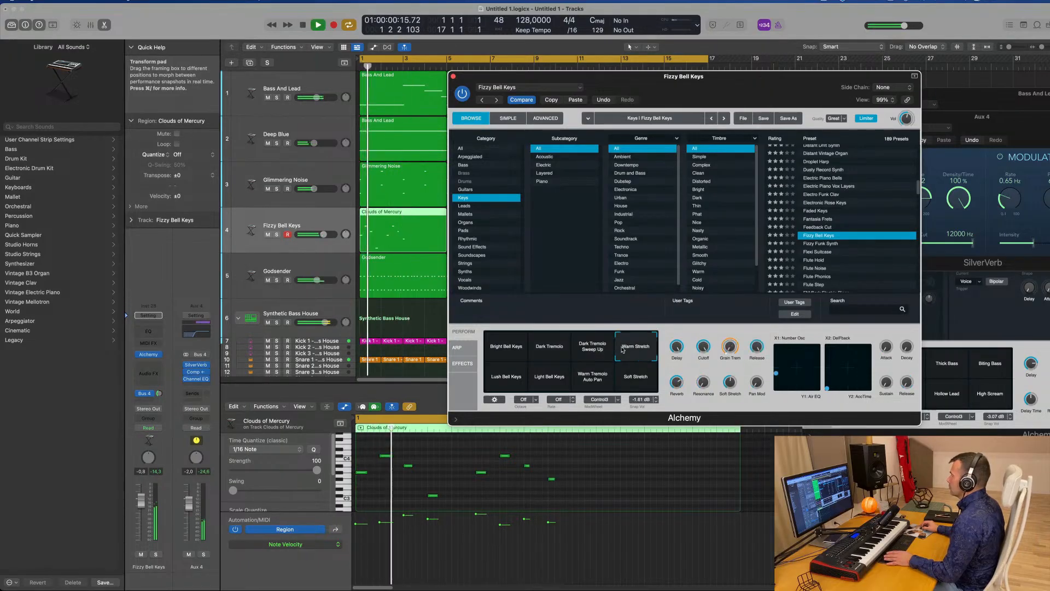
Audition the Flexi Suitcase and Flute Noise presets on the melody.
click(824, 252)
scroll(856, 237, down, 3)
click(821, 230)
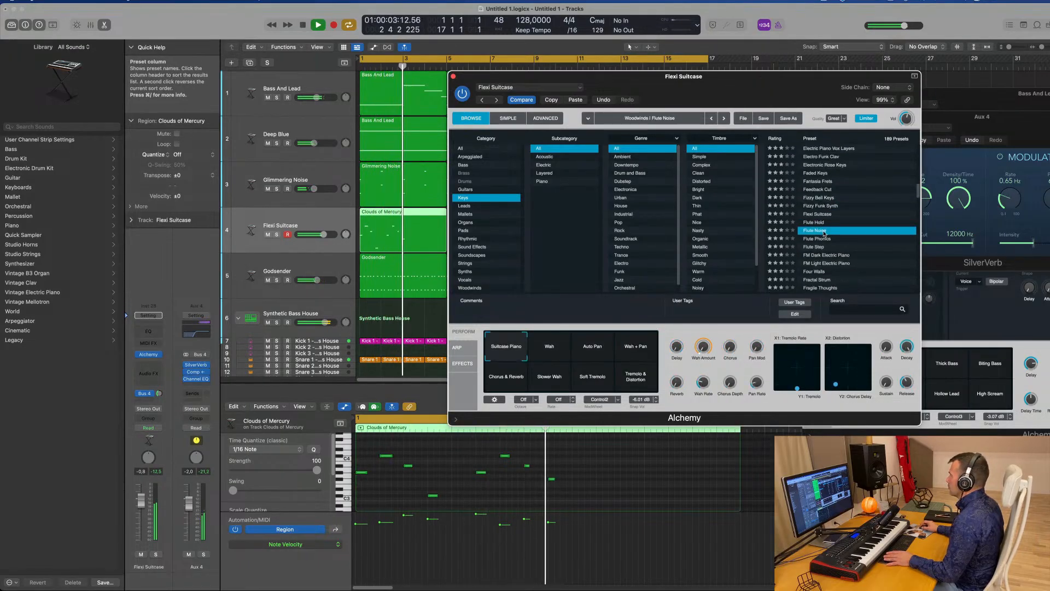
scroll(881, 235, down, 3)
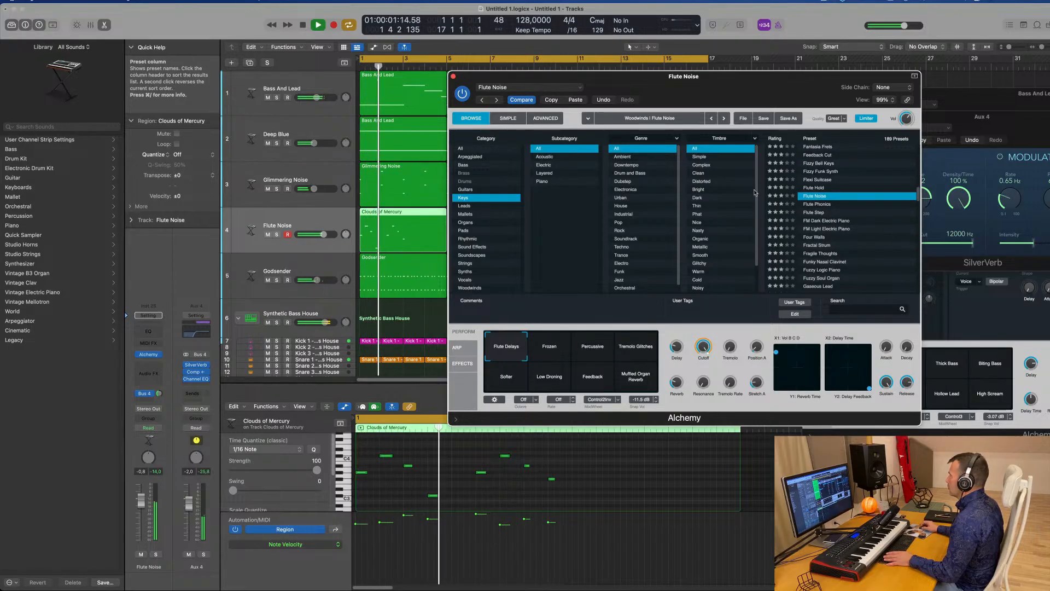
Reposition the Alchemy window and try Flute Noise's Percussive, Tremolo Glitches, Muffled Organ Reverb, Low Droning and Softer variations during playback.
mouse_move(732, 88)
mouse_down()
mouse_move(688, 100)
mouse_move(744, 101)
mouse_up()
click(603, 363)
key(space)
key(space)
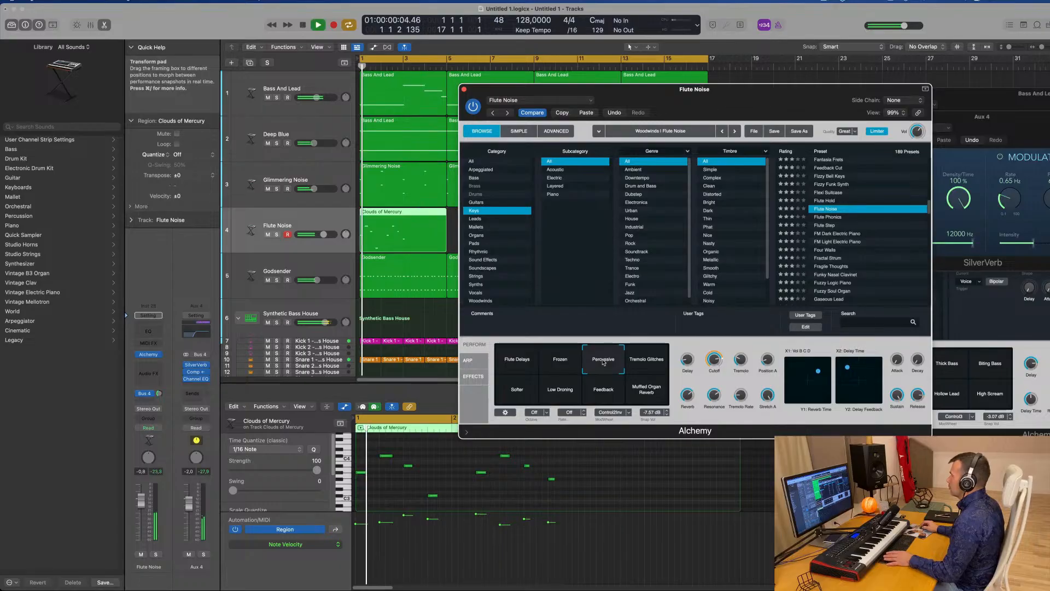
click(645, 360)
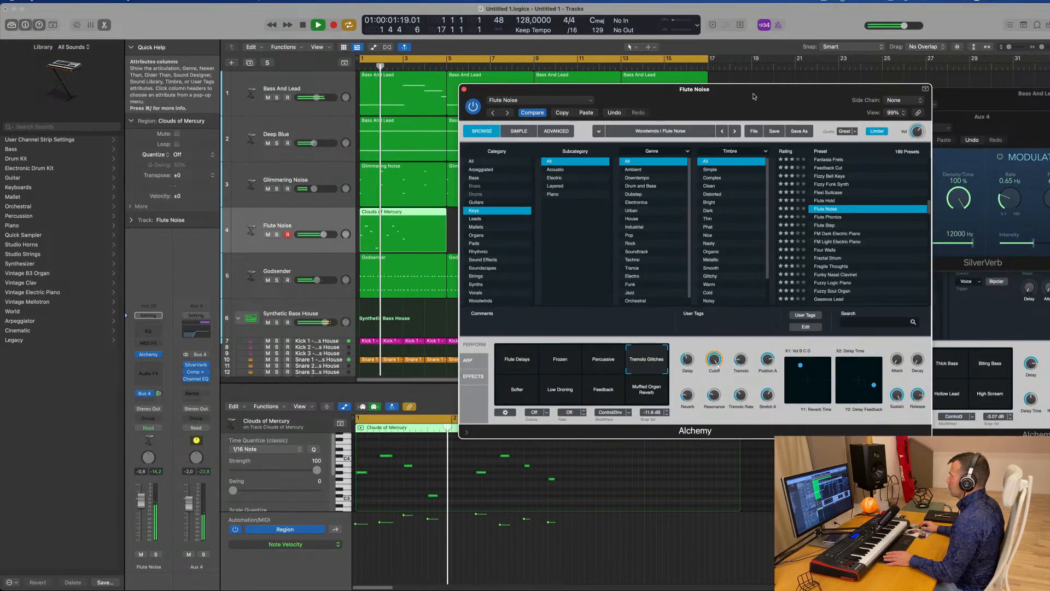
drag(749, 115, 633, 122)
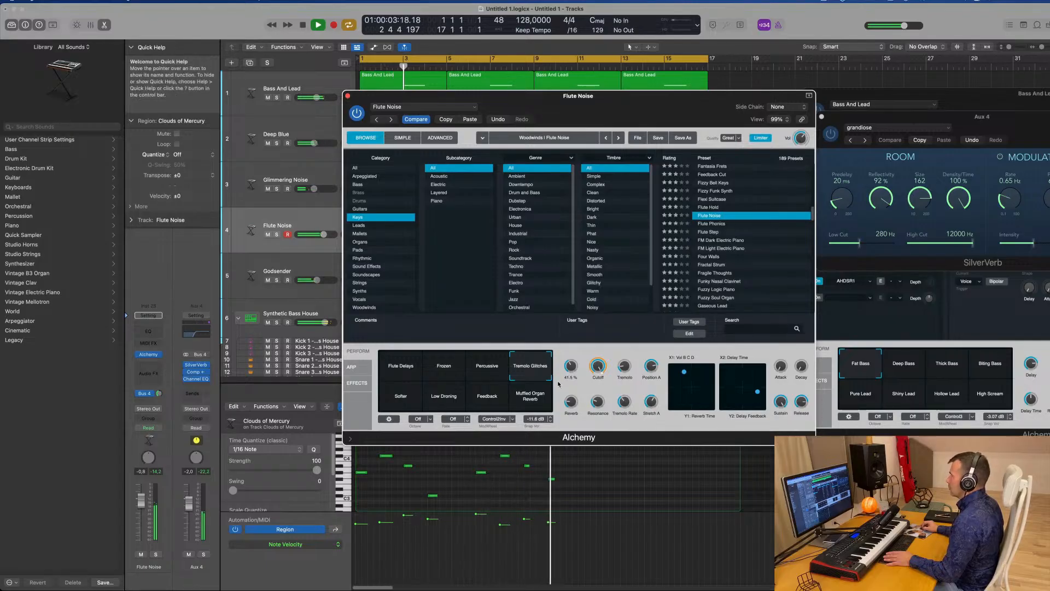
click(530, 396)
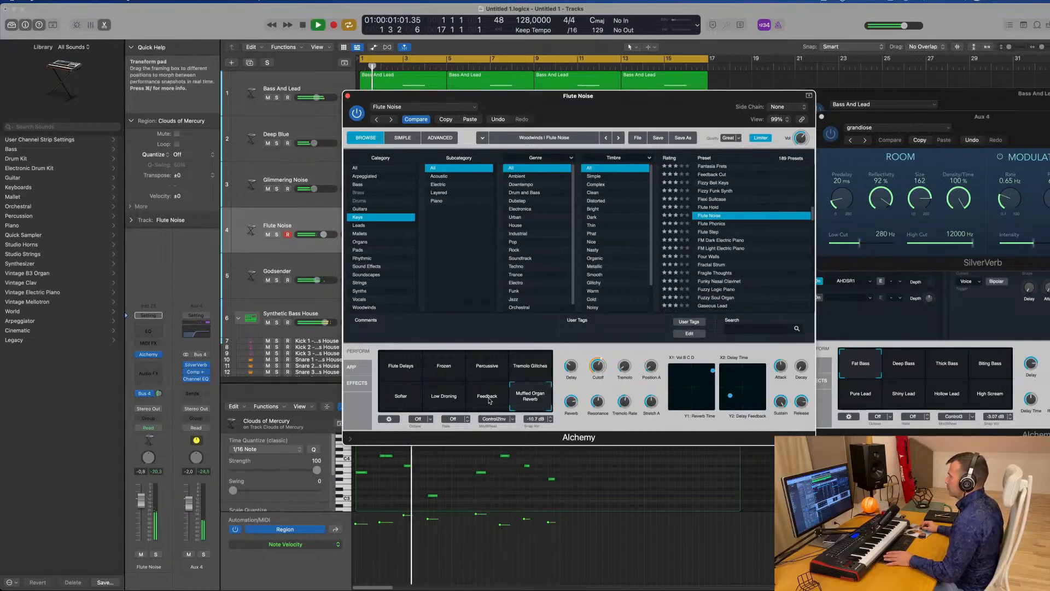
click(456, 408)
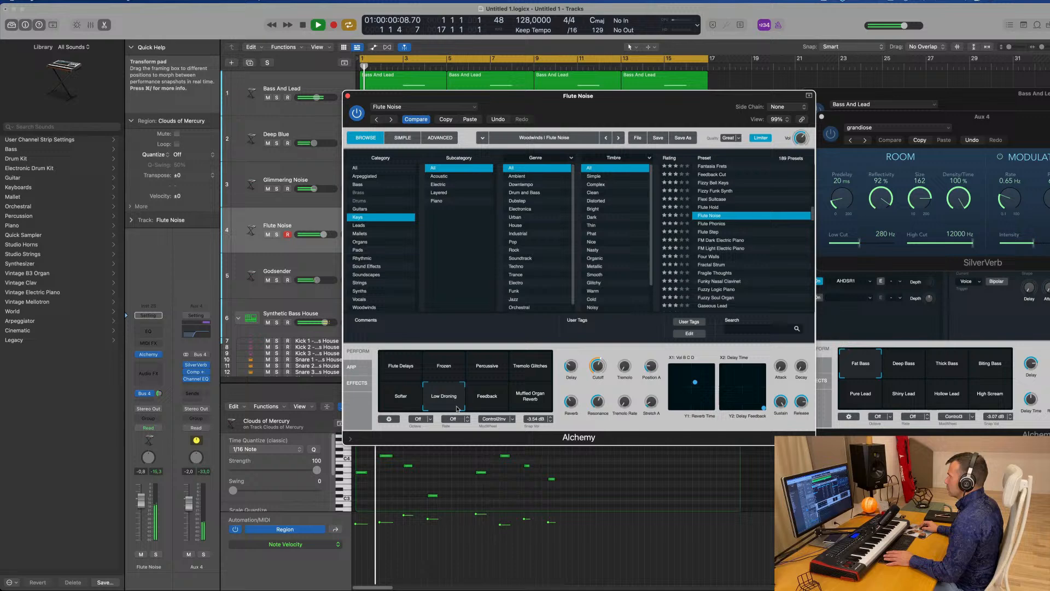
click(403, 405)
Audition the Flute Step, Fractal Strum, Funky Nasal Clavinet and Gaseous Lead presets, including Fractal Strum's Rattling variation.
click(711, 233)
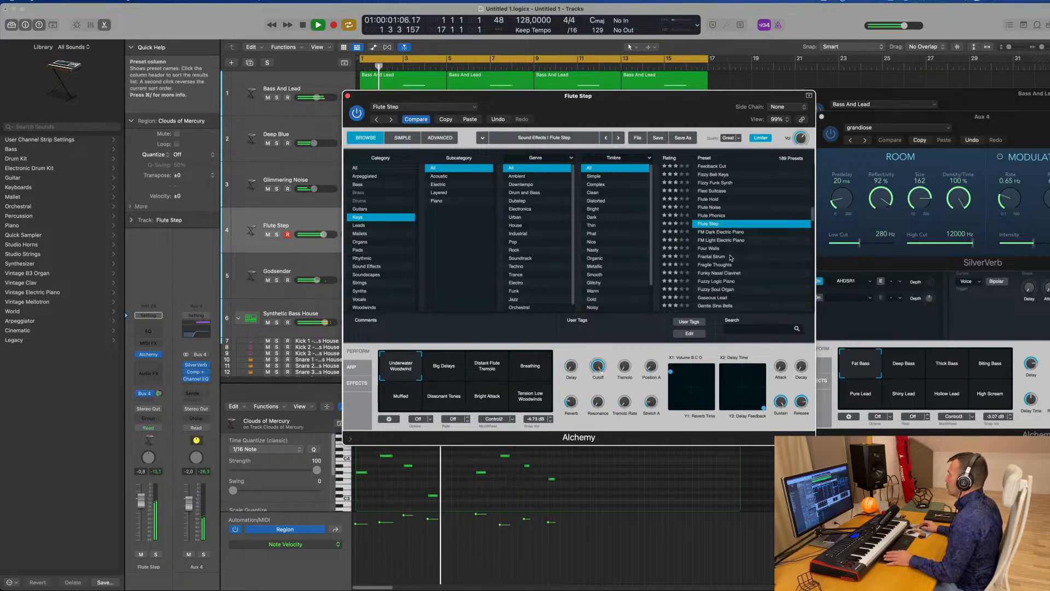
click(731, 257)
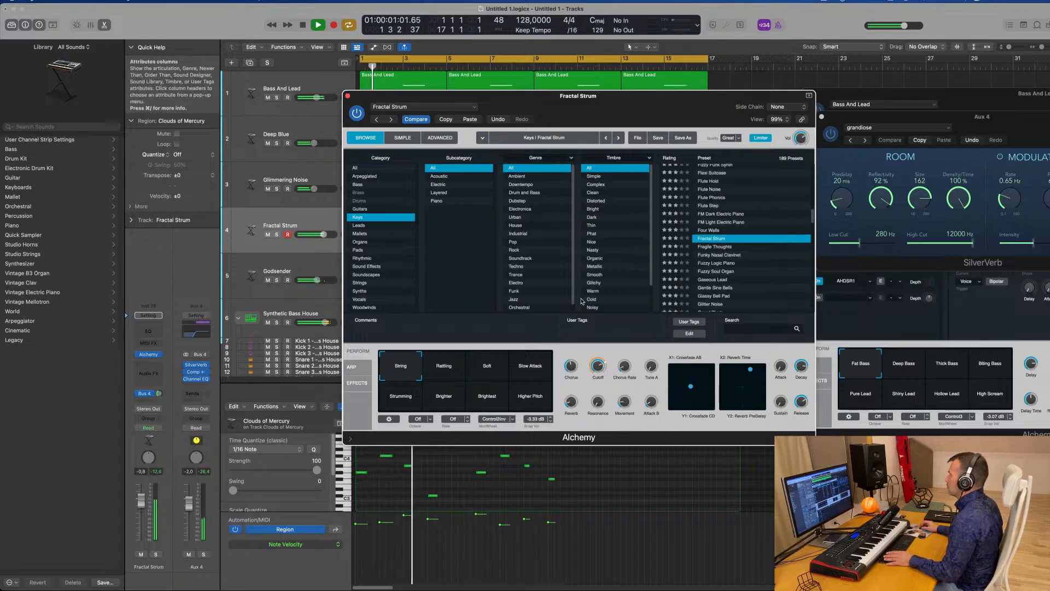
click(439, 374)
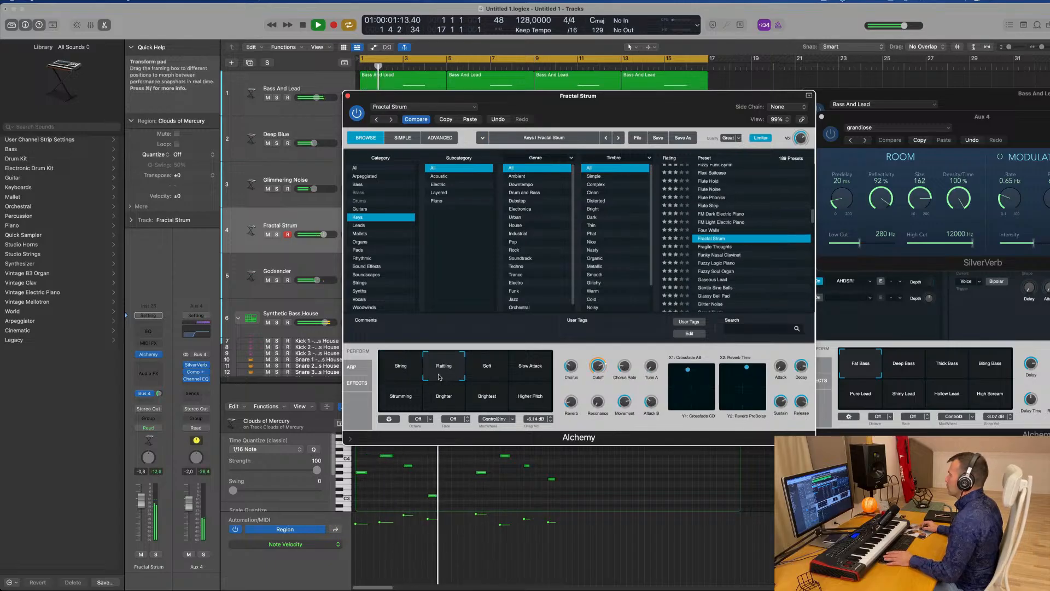
click(714, 255)
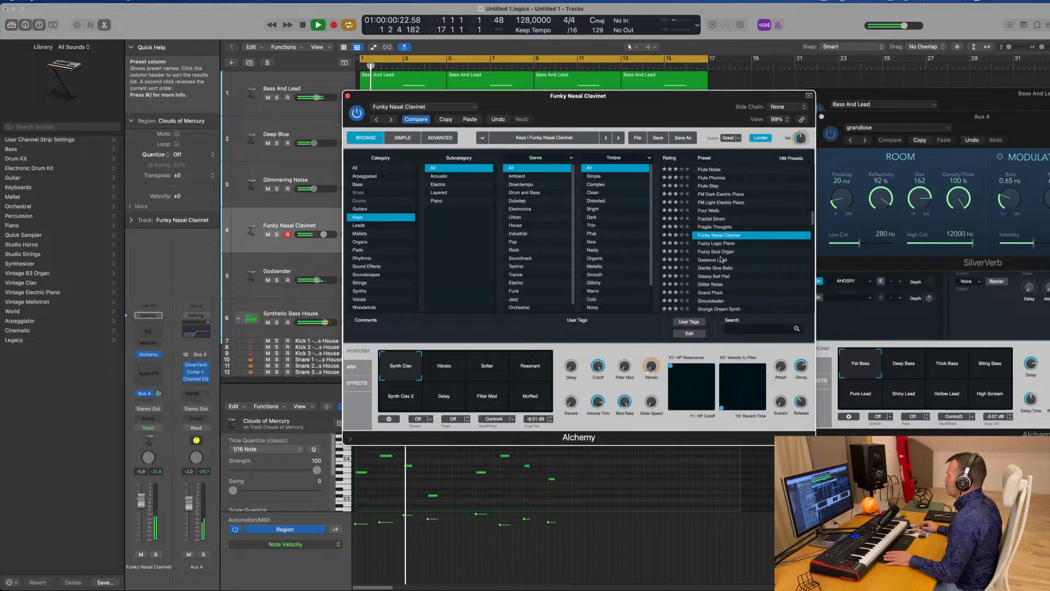
click(721, 260)
Load the Gentle Sine Bells preset on the melody track, compare its Sine 5th and Metallic Bell 1 variations, and return to Sines.
click(716, 271)
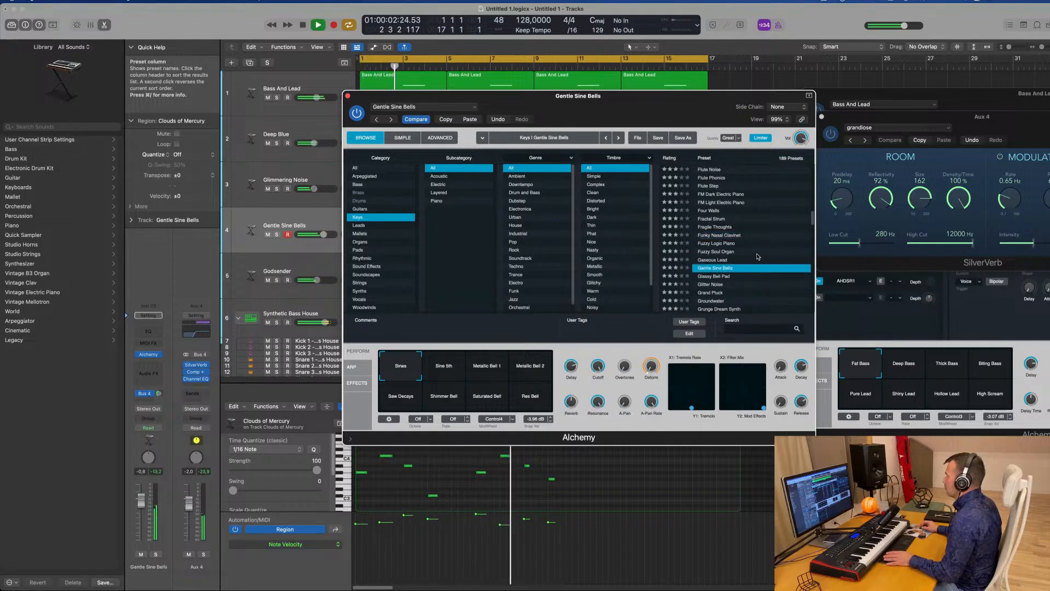
click(455, 362)
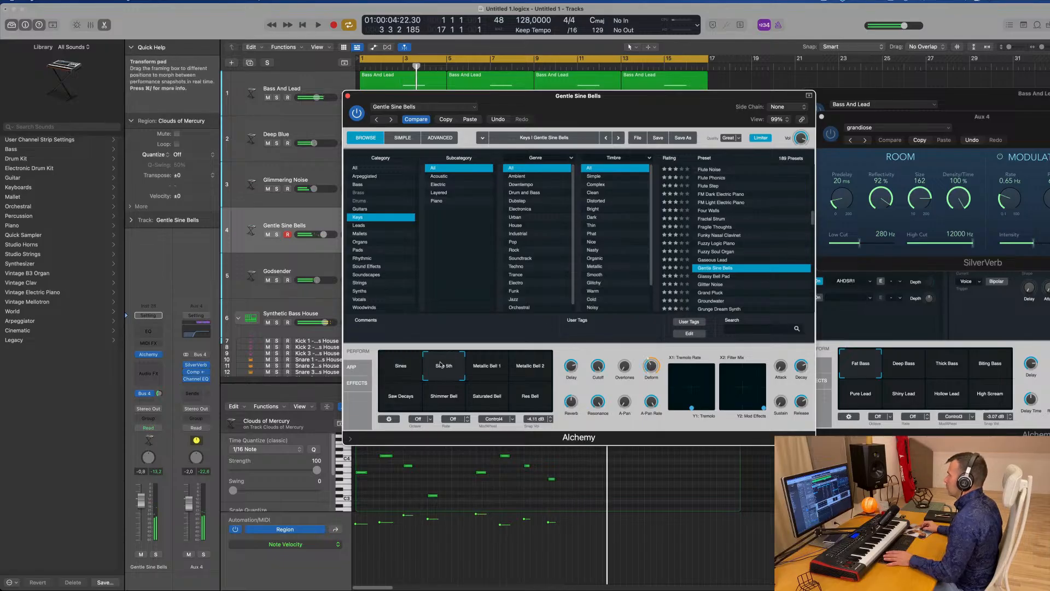
click(495, 365)
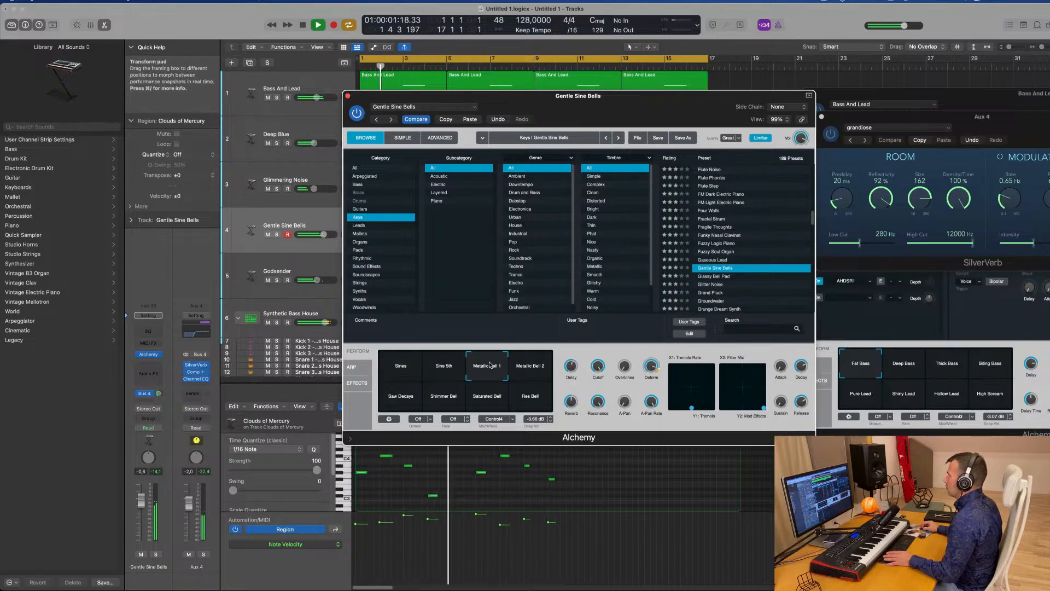
click(385, 374)
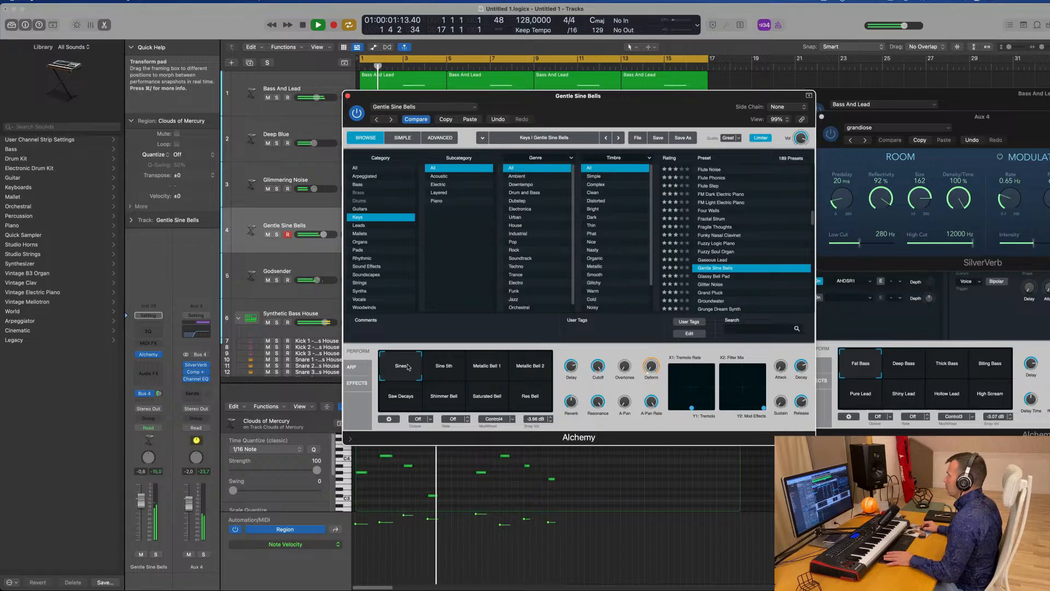
Close the Alchemy window and repeat the Clouds of Mercury region three times to fill the track up to bar 17.
drag(639, 97, 777, 80)
click(484, 79)
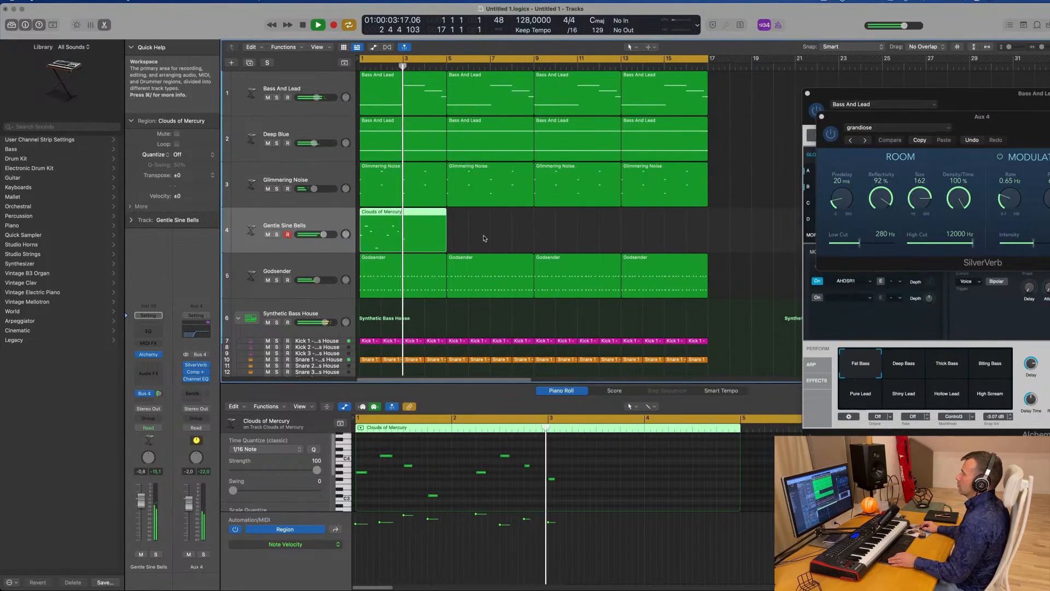
key(super+r)
key(super+r)
key(super+r)
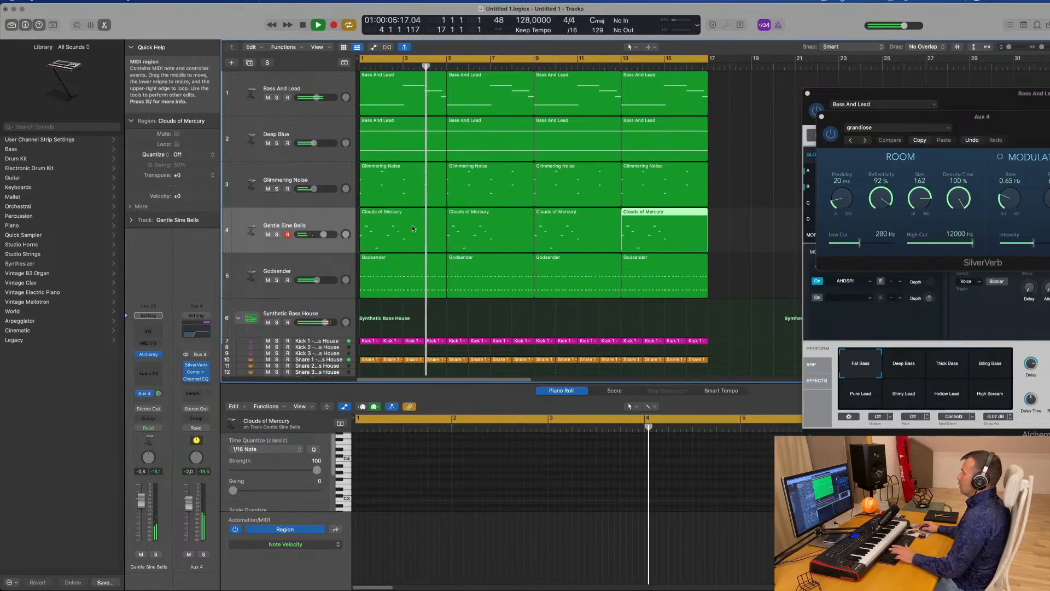
key(z)
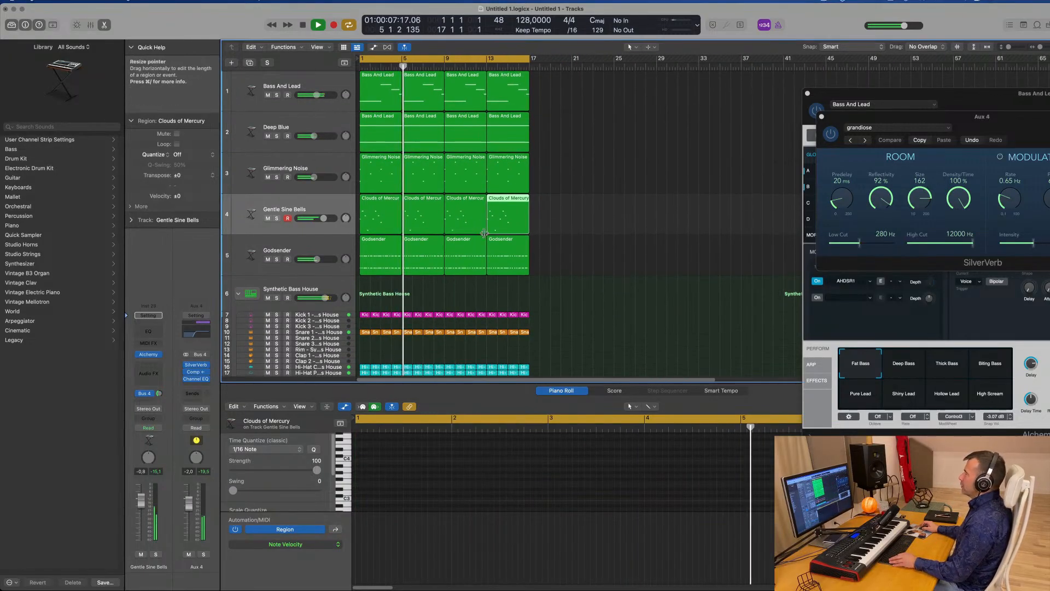
scroll(633, 150, up, 2)
scroll(591, 209, up, 2)
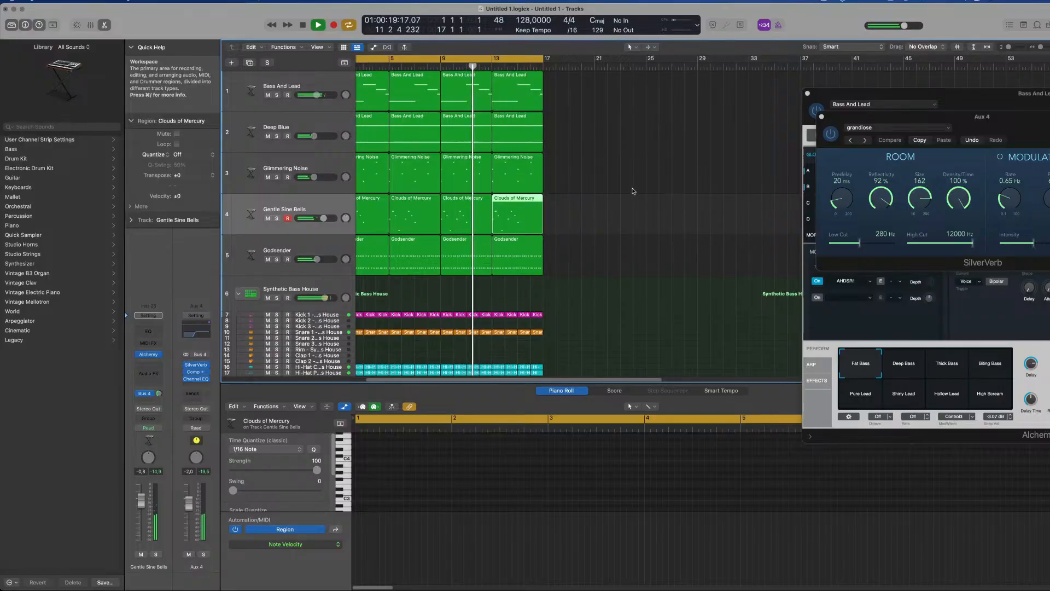
scroll(584, 179, down, 4)
scroll(580, 176, up, 8)
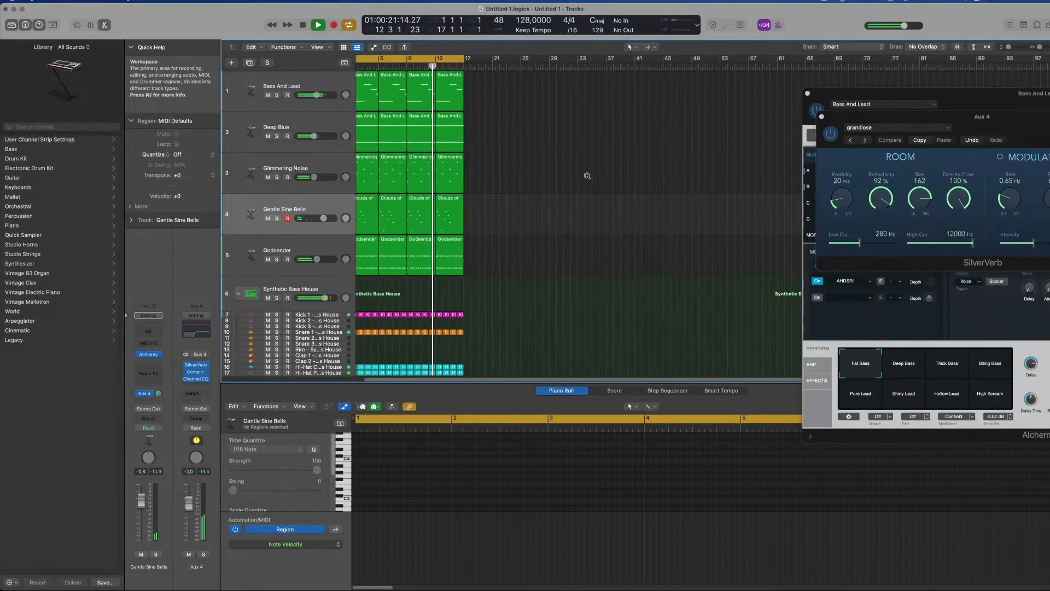
scroll(681, 169, up, 4)
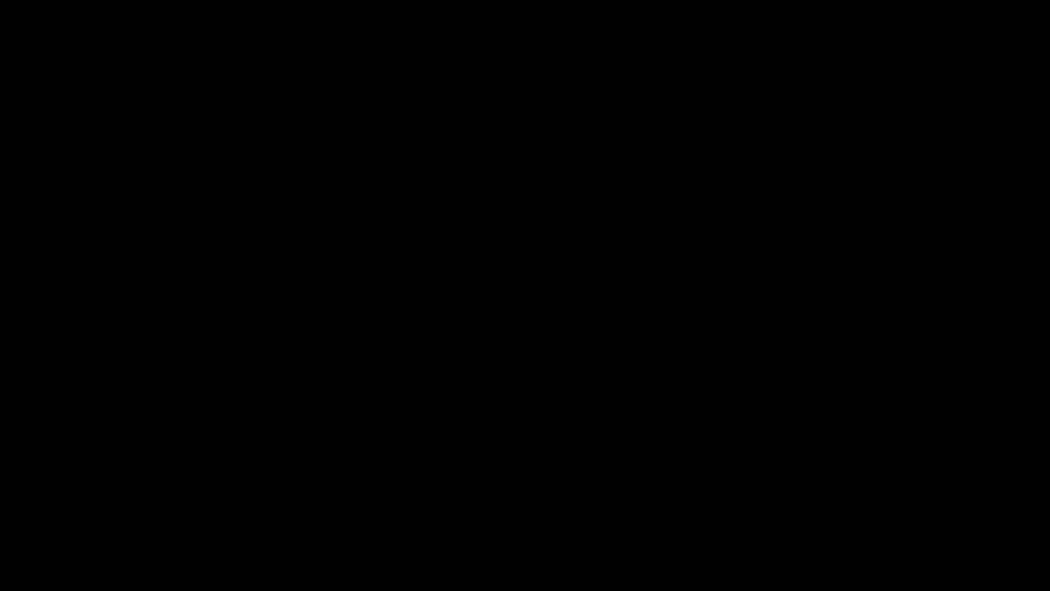